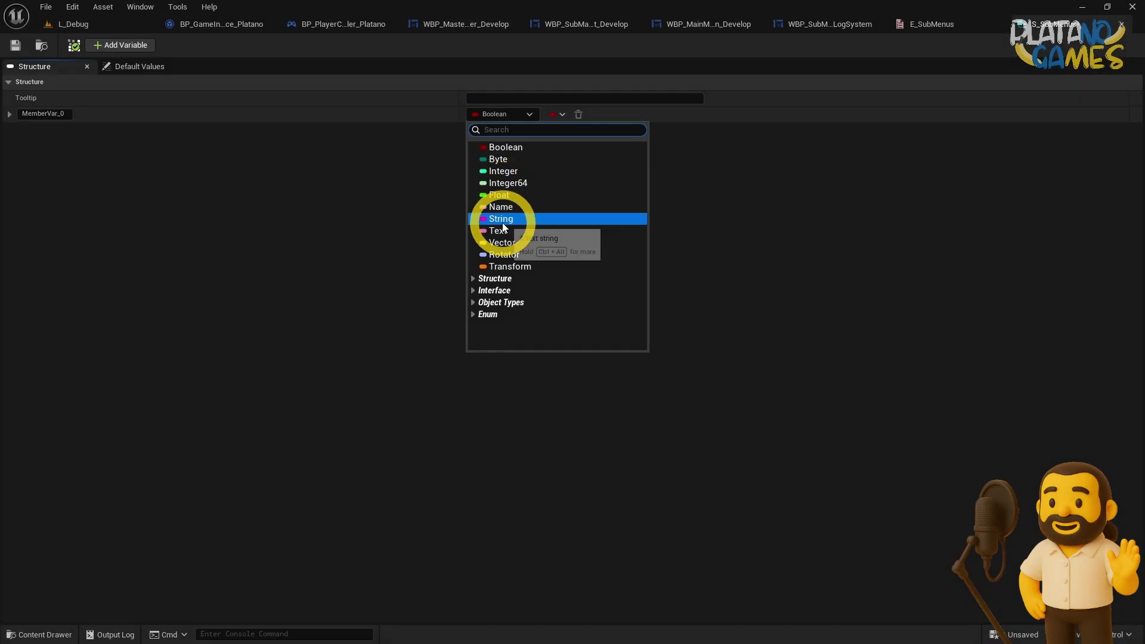
- Make MemberVar_0 a map from E Sub Menus keys to Integer values
{"action": "type", "text": "submenus"}
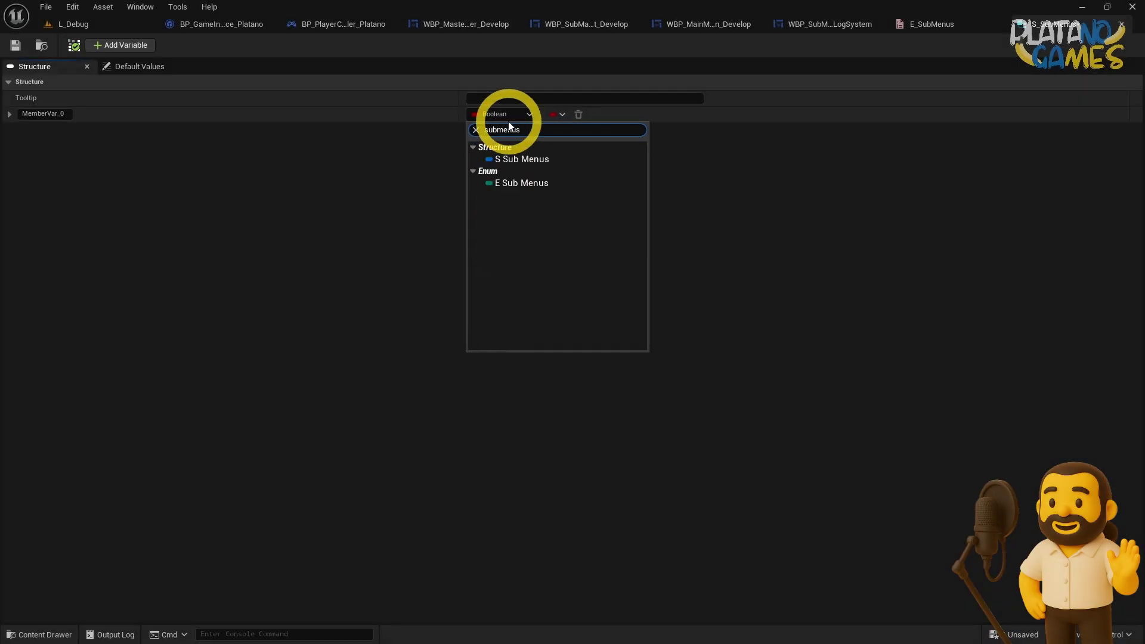
{"action": "left_click", "coordinate": [512, 180]}
{"action": "left_click", "coordinate": [553, 114]}
{"action": "left_click", "coordinate": [554, 178]}
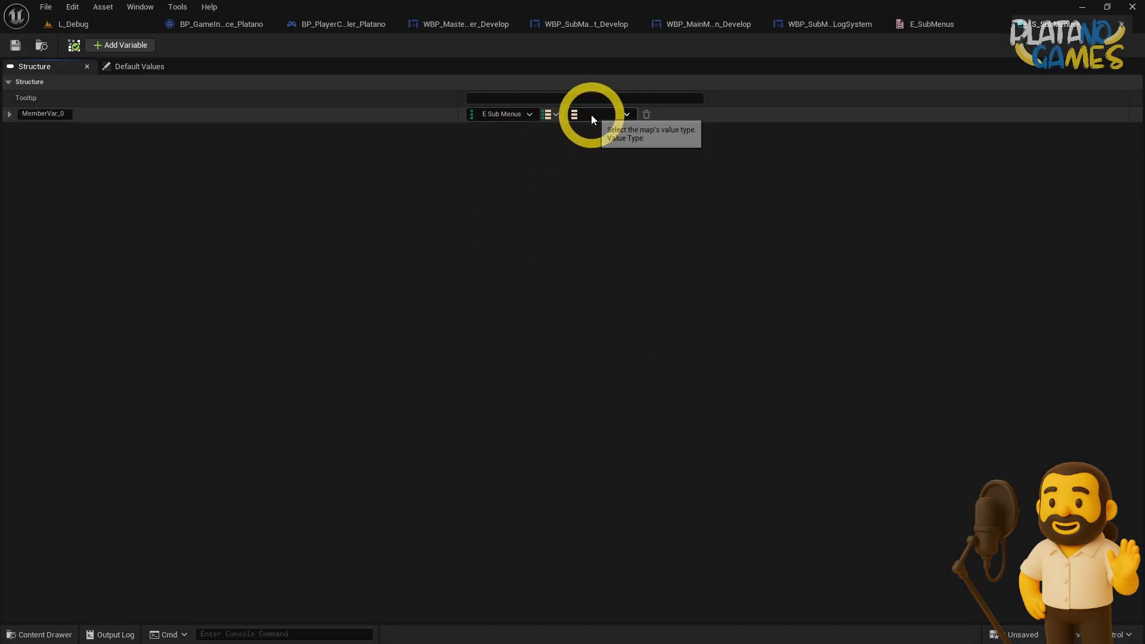
{"action": "left_click", "coordinate": [591, 114]}
{"action": "left_click", "coordinate": [593, 185]}
- Rename the member to SubMenus and save the structure
{"action": "left_click", "coordinate": [43, 113]}
{"action": "type", "text": "SubMenu"}
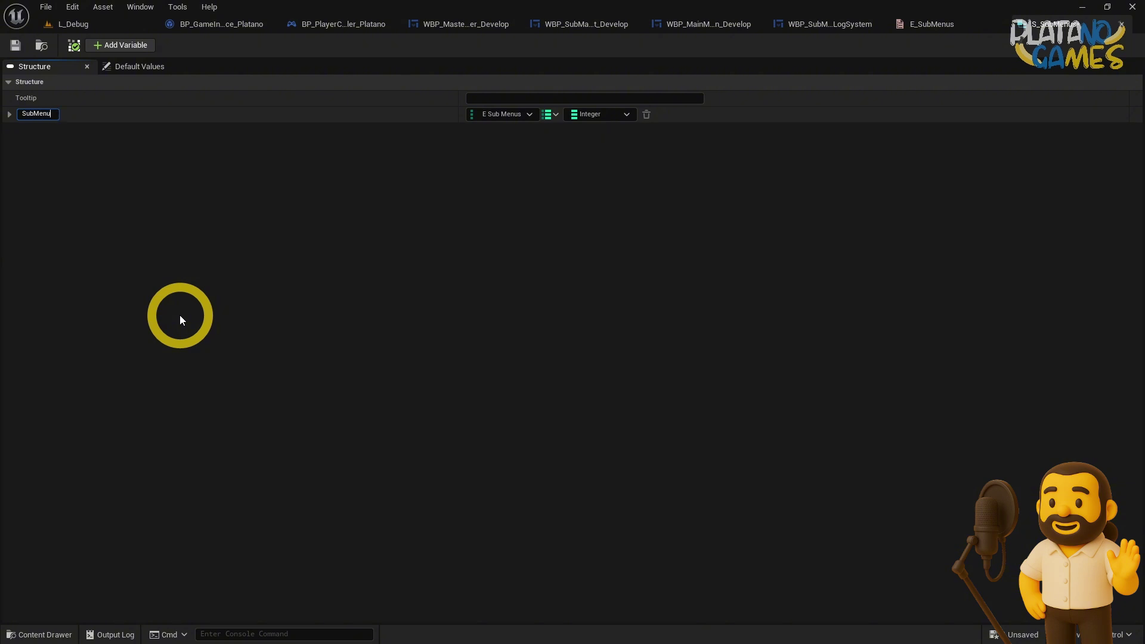
{"action": "type", "text": "s"}
{"action": "key", "text": "Return"}
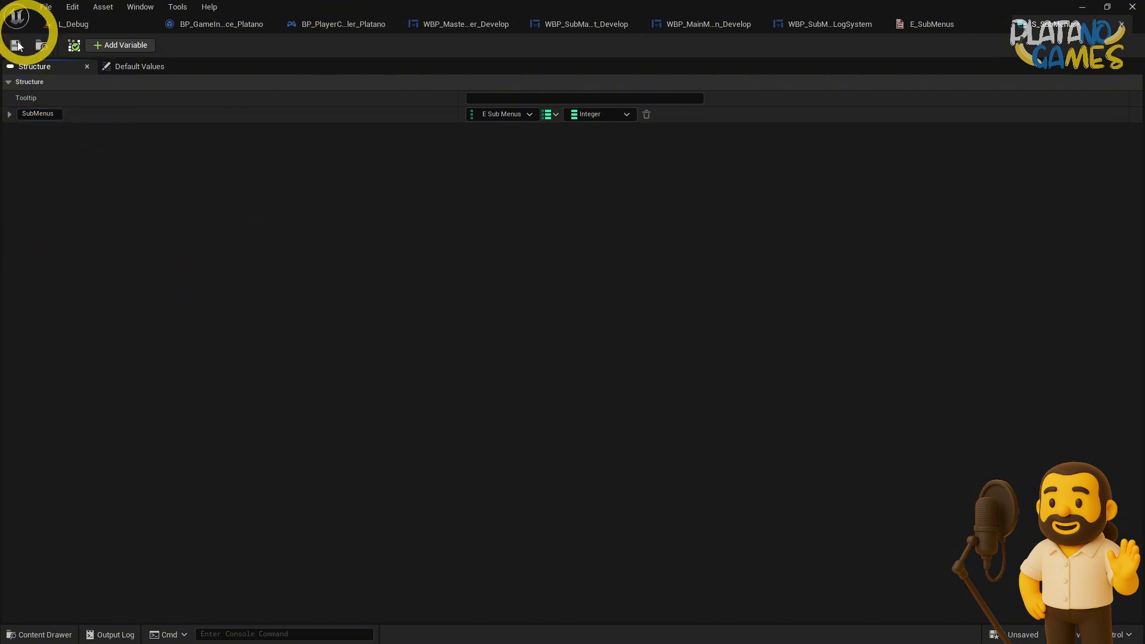
{"action": "left_click", "coordinate": [16, 45]}
- In the default values, add the first map entry: Sistema5 = 5
{"action": "left_click", "coordinate": [122, 68]}
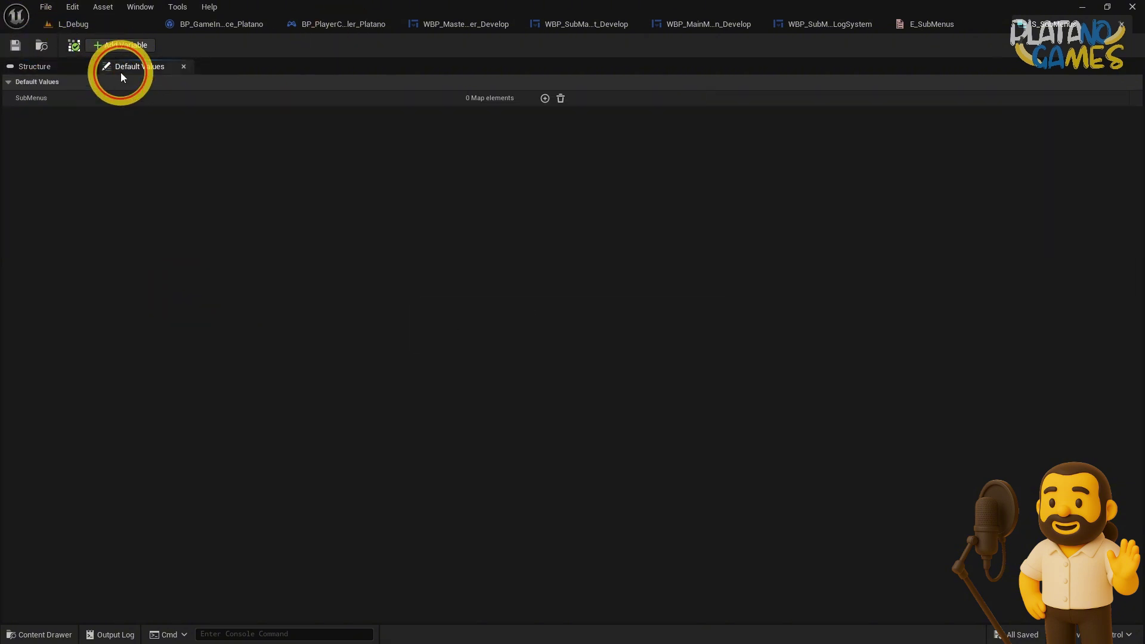
{"action": "left_click", "coordinate": [545, 97]}
{"action": "left_click", "coordinate": [545, 97]}
{"action": "left_click", "coordinate": [311, 115]}
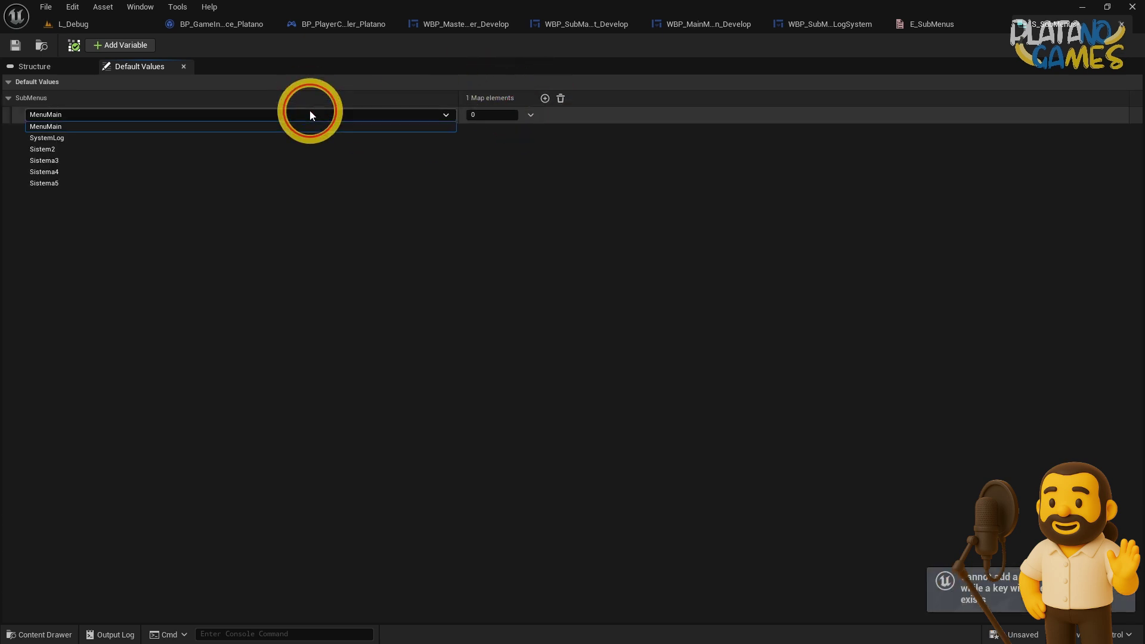
{"action": "left_click", "coordinate": [311, 115]}
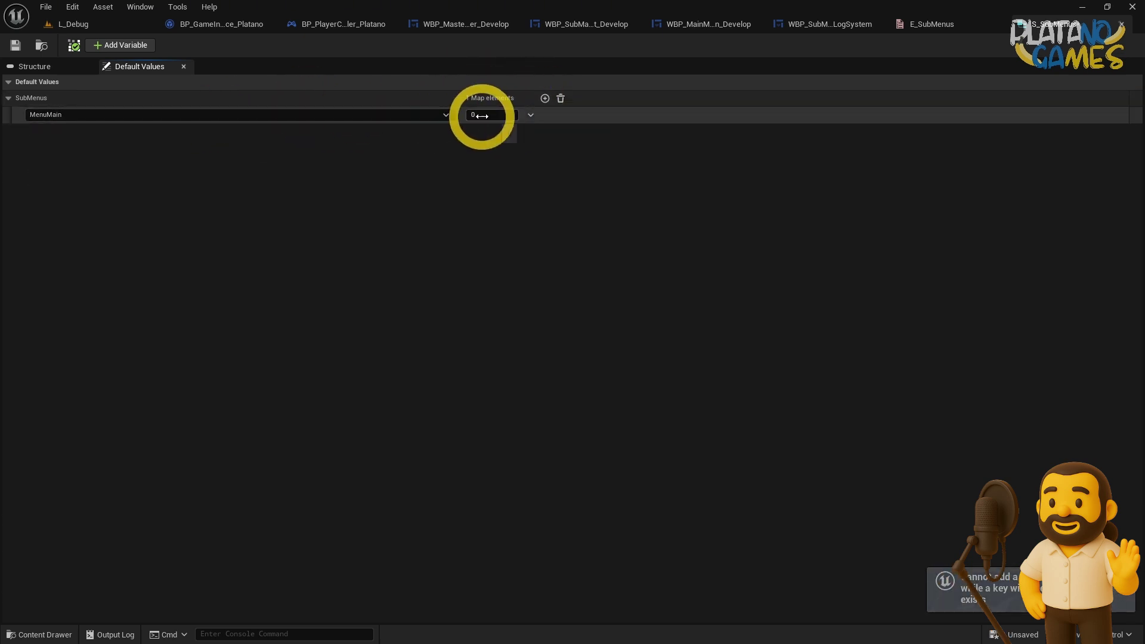
{"action": "left_click", "coordinate": [447, 118]}
{"action": "left_click", "coordinate": [158, 183]}
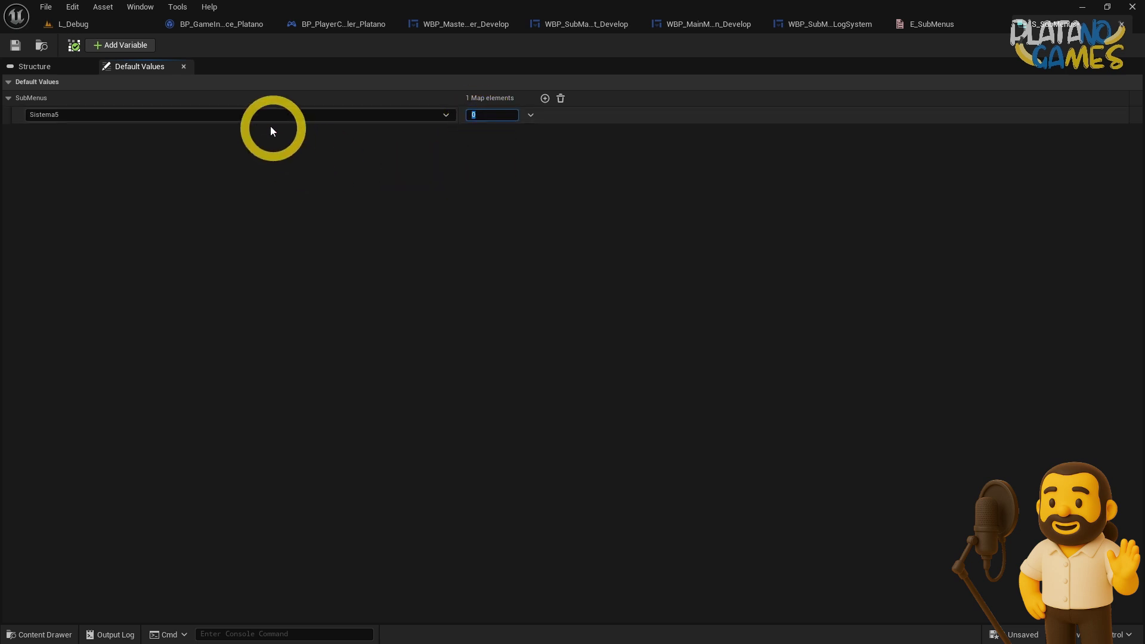
{"action": "left_click", "coordinate": [239, 115]}
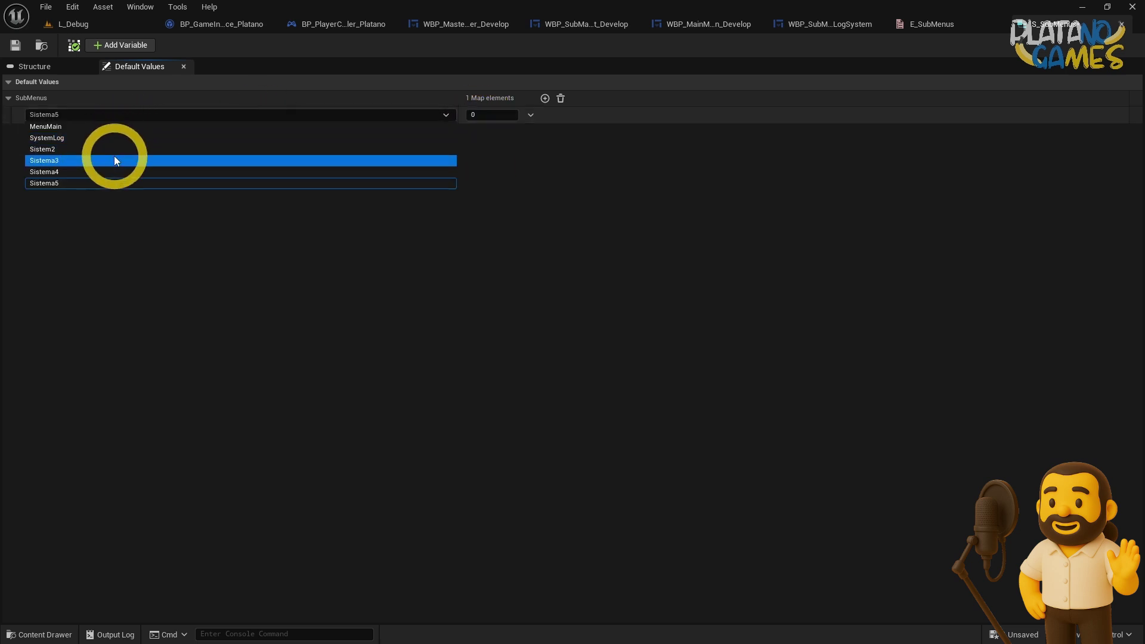
{"action": "left_click", "coordinate": [115, 183]}
{"action": "left_click", "coordinate": [501, 116]}
{"action": "type", "text": "5"}
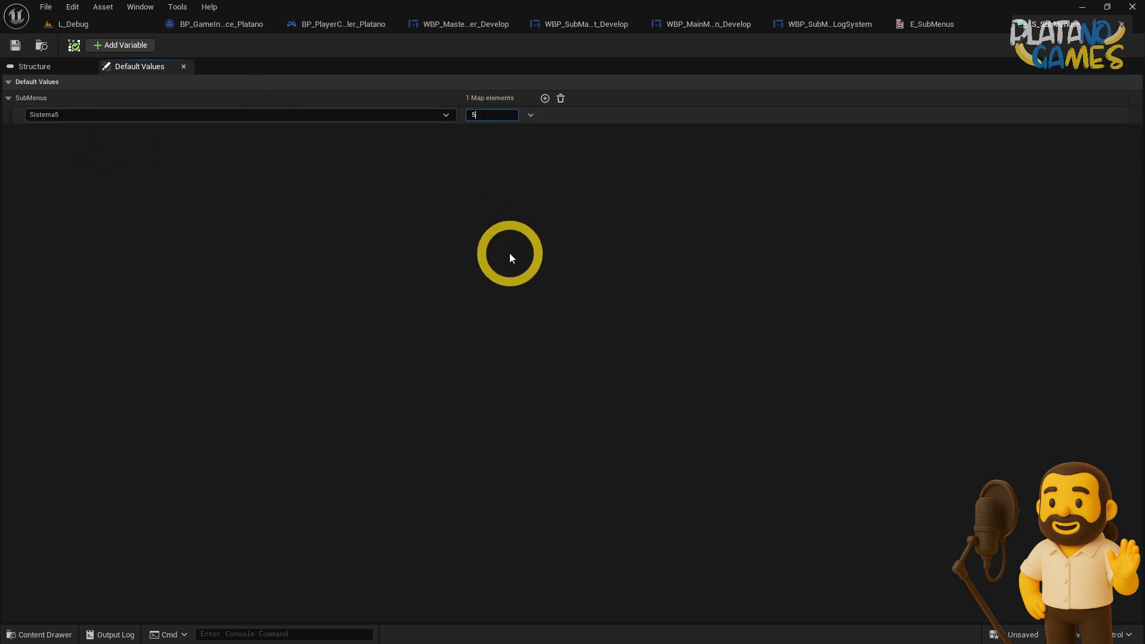
{"action": "key", "text": "Return"}
- Add the entries Sistema4 = 4 and Sistema3 = 3
{"action": "left_click", "coordinate": [545, 98]}
{"action": "left_click", "coordinate": [441, 132]}
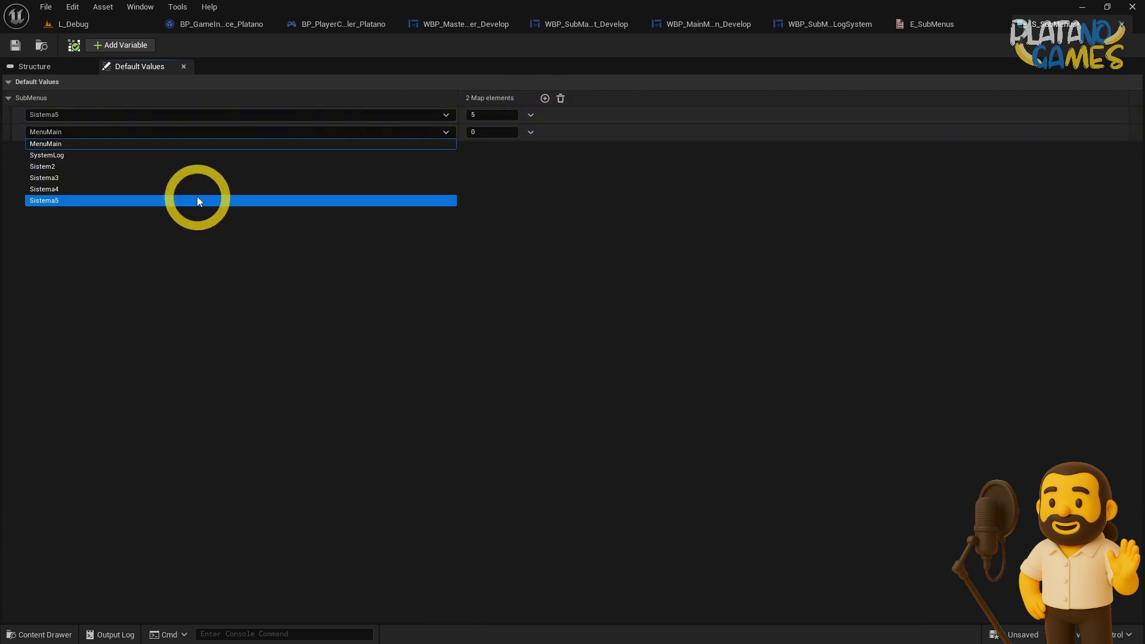
{"action": "left_click", "coordinate": [197, 195]}
{"action": "left_click", "coordinate": [486, 132]}
{"action": "type", "text": "4"}
{"action": "left_click", "coordinate": [502, 235]}
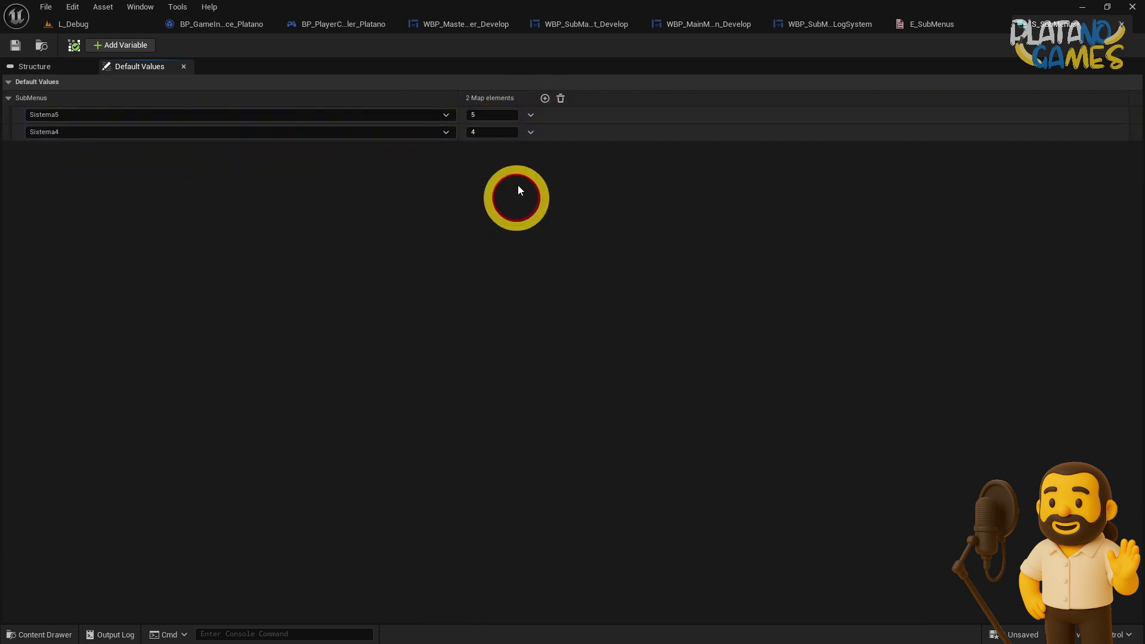
{"action": "left_click", "coordinate": [545, 98]}
{"action": "left_click", "coordinate": [327, 149]}
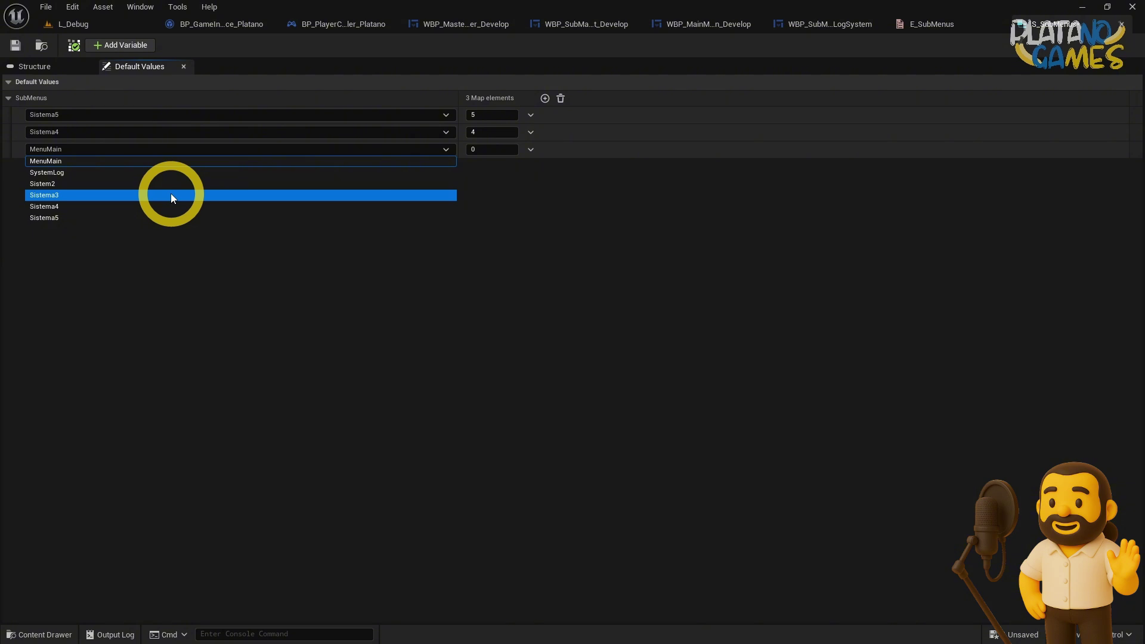
{"action": "left_click", "coordinate": [270, 195]}
{"action": "left_click", "coordinate": [486, 150]}
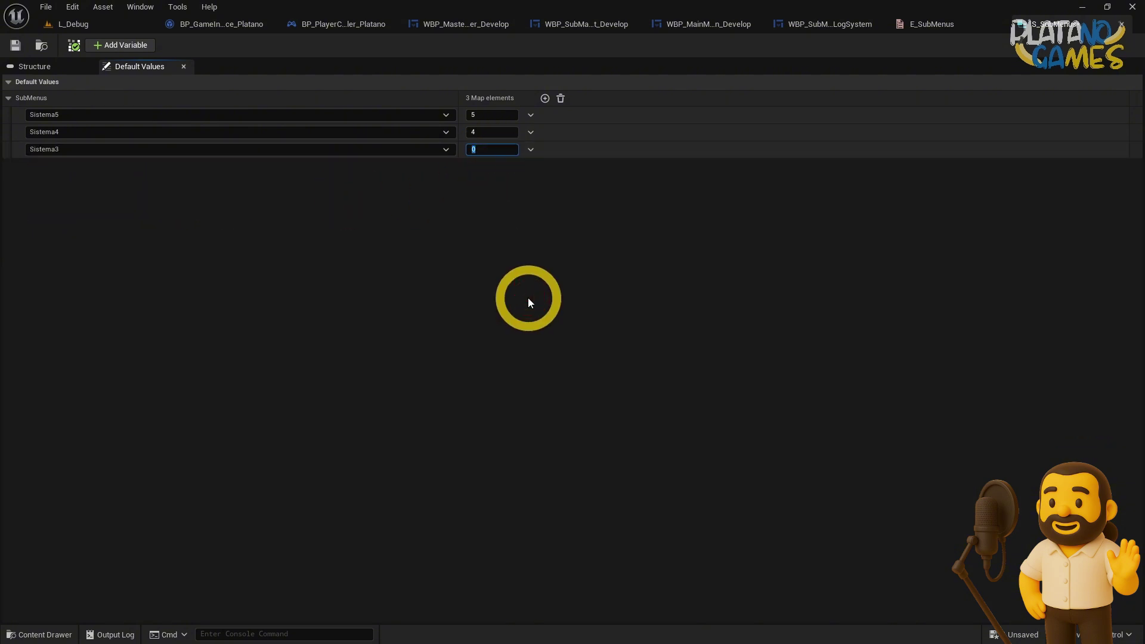
{"action": "type", "text": "3"}
- Add the entries Sistem2 = 2 and SystemLog = 1
{"action": "left_click", "coordinate": [544, 99]}
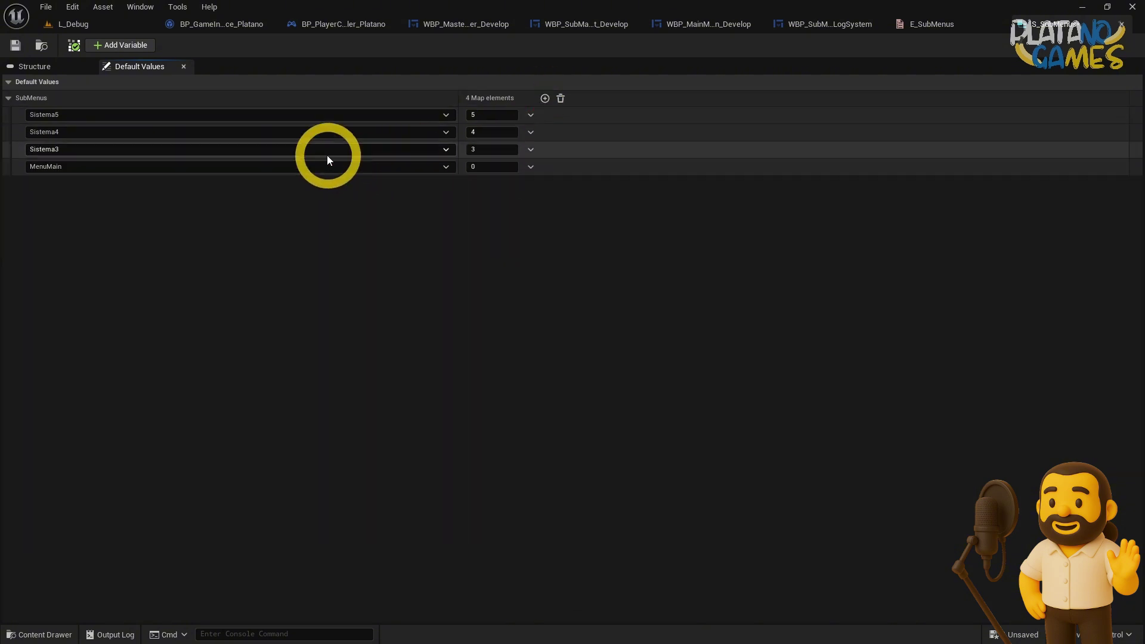
{"action": "left_click", "coordinate": [268, 167]}
{"action": "left_click", "coordinate": [102, 204]}
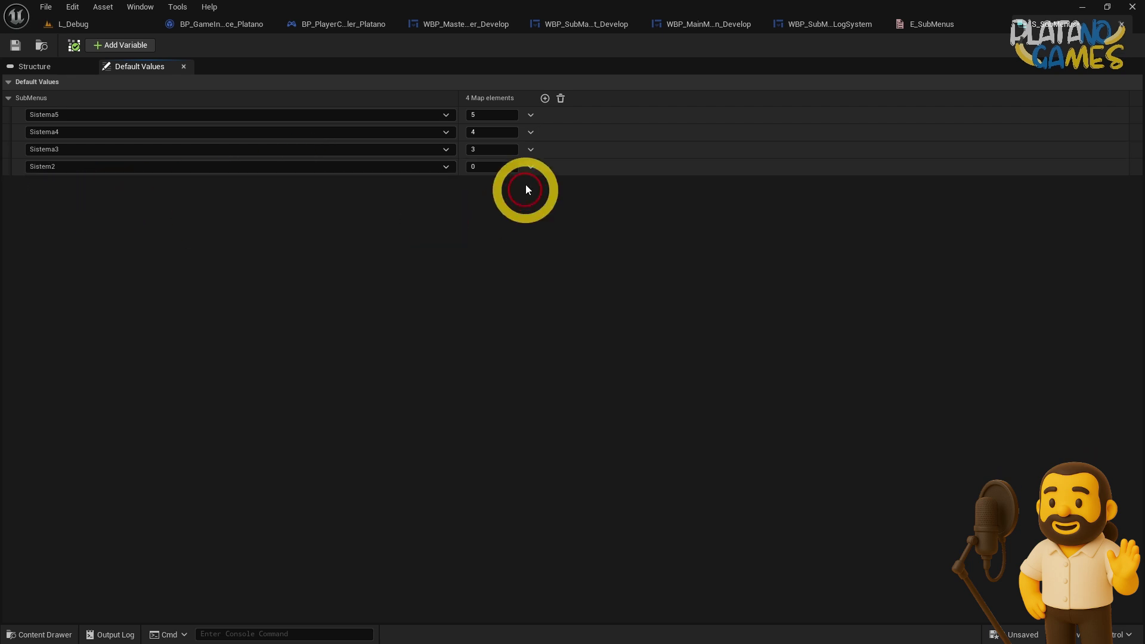
{"action": "left_click", "coordinate": [487, 171]}
{"action": "type", "text": "2"}
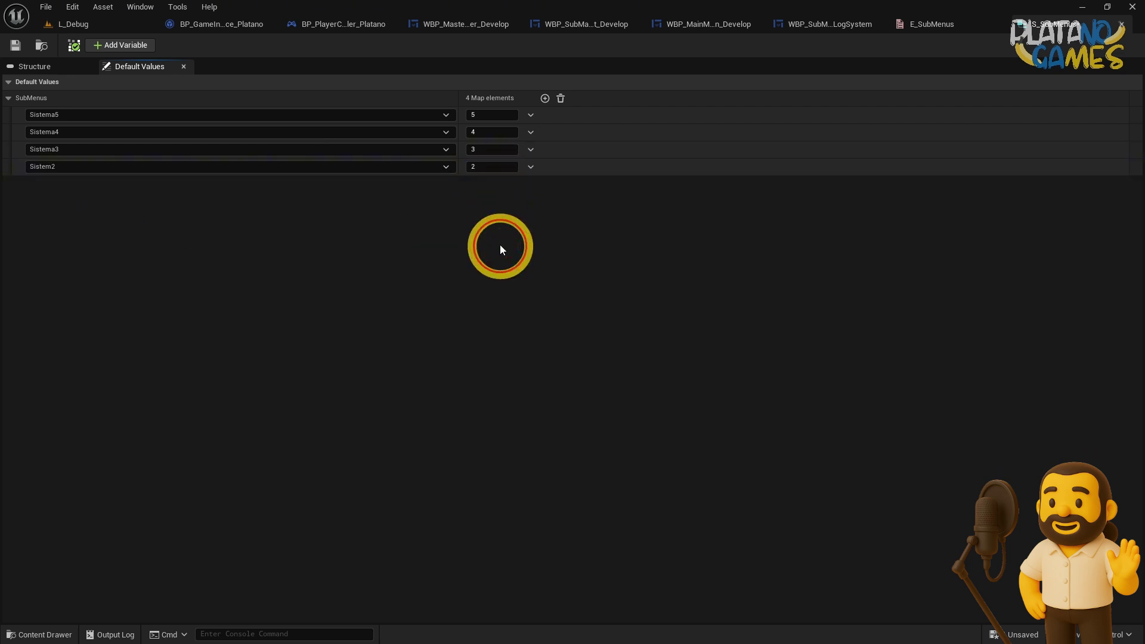
{"action": "left_click", "coordinate": [545, 99]}
{"action": "left_click", "coordinate": [277, 185]}
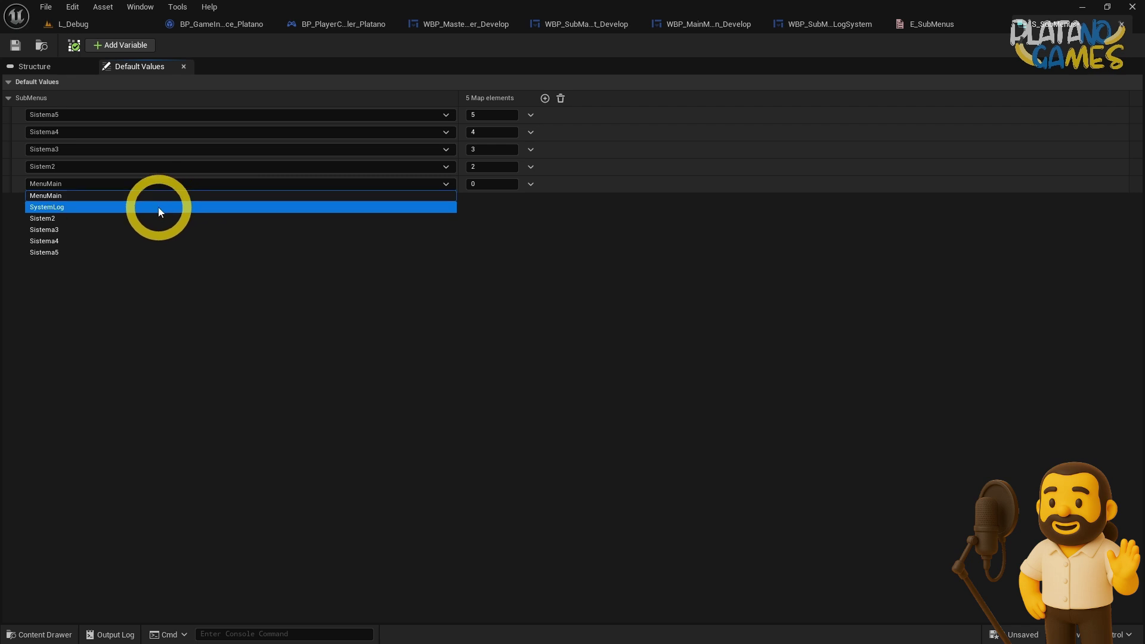
{"action": "left_click", "coordinate": [158, 207]}
{"action": "left_click", "coordinate": [500, 184]}
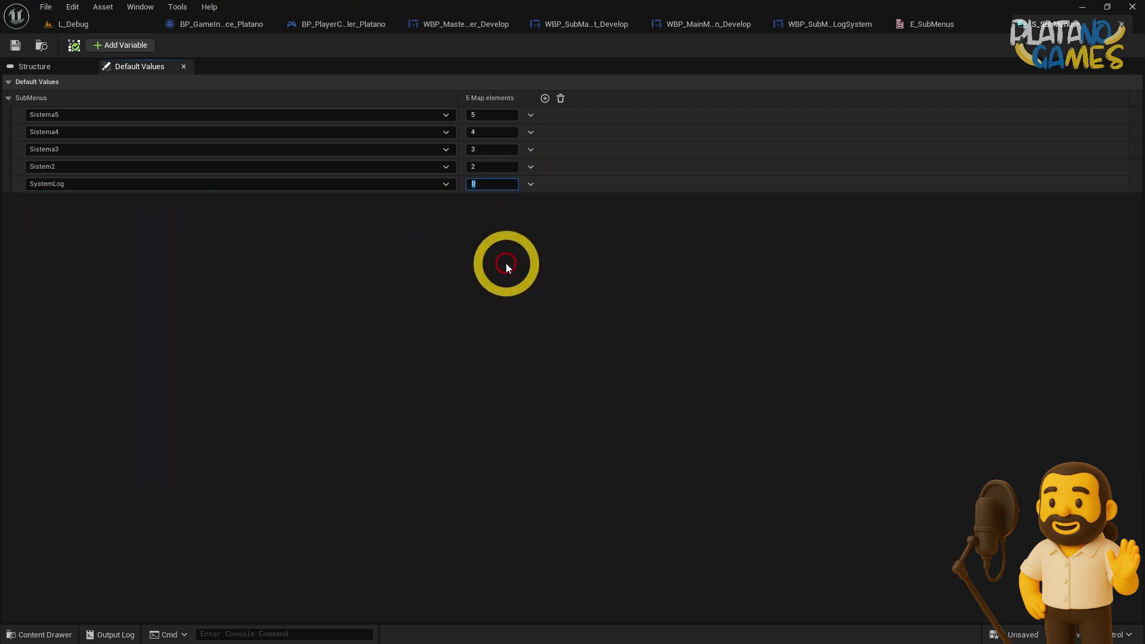
{"action": "type", "text": "1"}
- Add a sixth entry keyed MenuMain with value 0
{"action": "left_click", "coordinate": [545, 98]}
{"action": "left_click", "coordinate": [343, 201]}
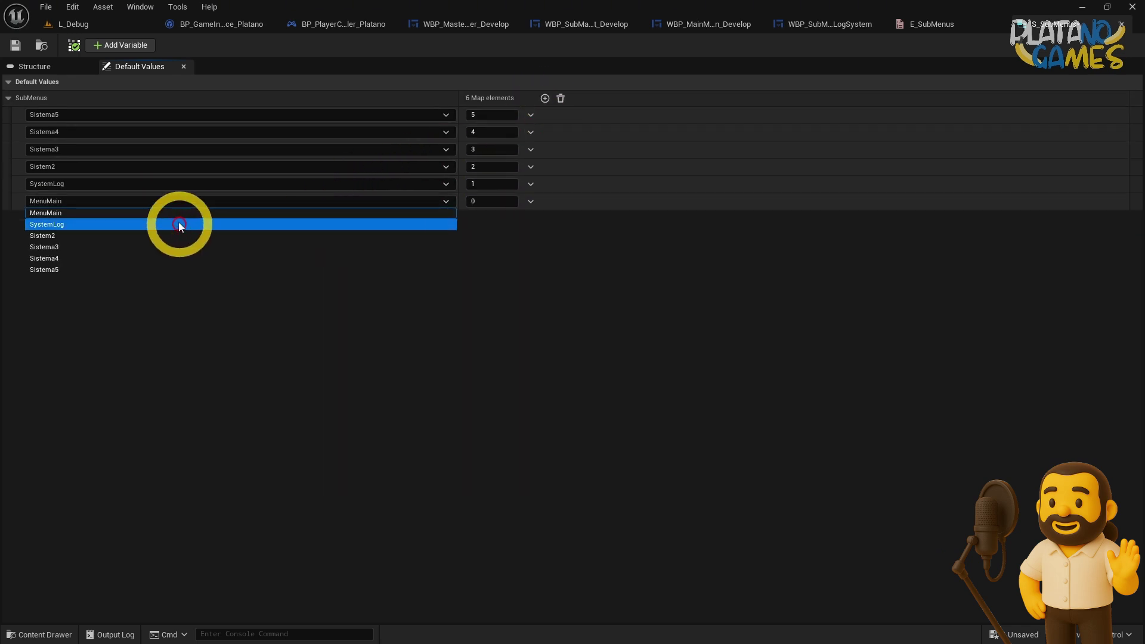
{"action": "left_click", "coordinate": [179, 225]}
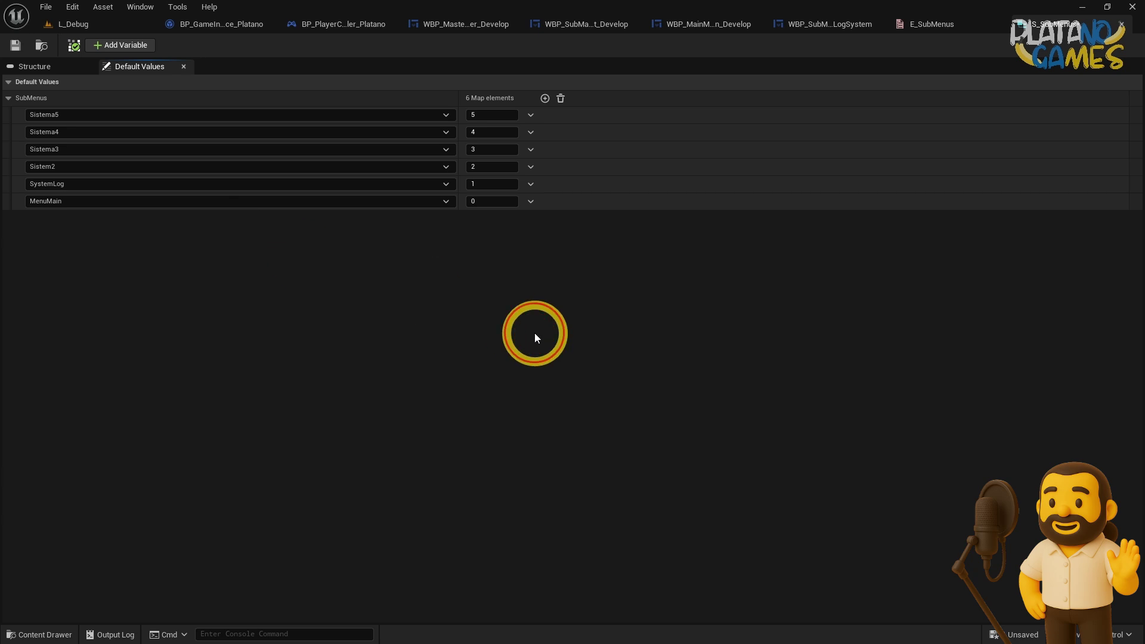
{"action": "left_click", "coordinate": [921, 28]}
- Rename the sub manager widget's new function to ChangeSubMenubyID
{"action": "left_click", "coordinate": [811, 24]}
{"action": "left_click", "coordinate": [537, 23]}
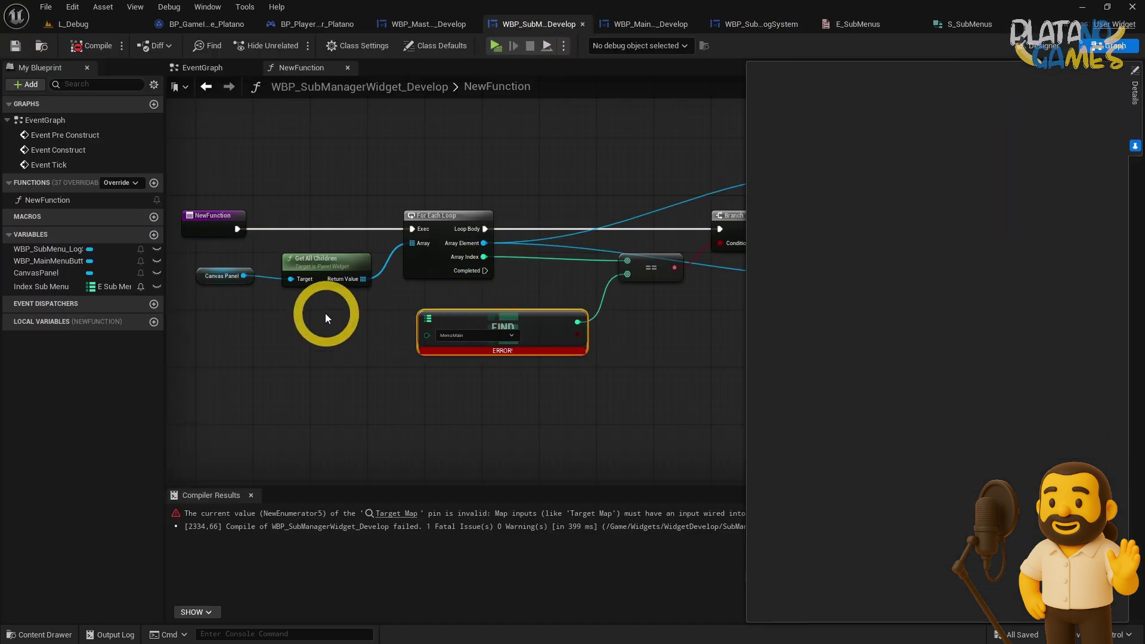
{"action": "left_click", "coordinate": [298, 225]}
{"action": "left_click", "coordinate": [1010, 107]}
{"action": "type", "text": "ChangeSubMenu"}
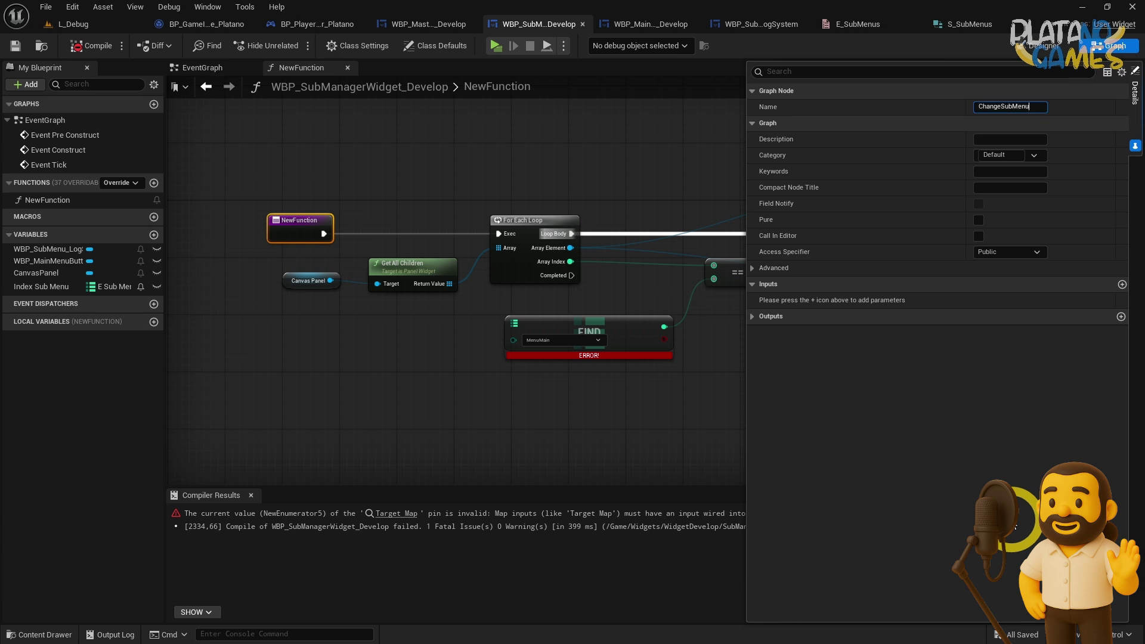
{"action": "key", "text": "Return"}
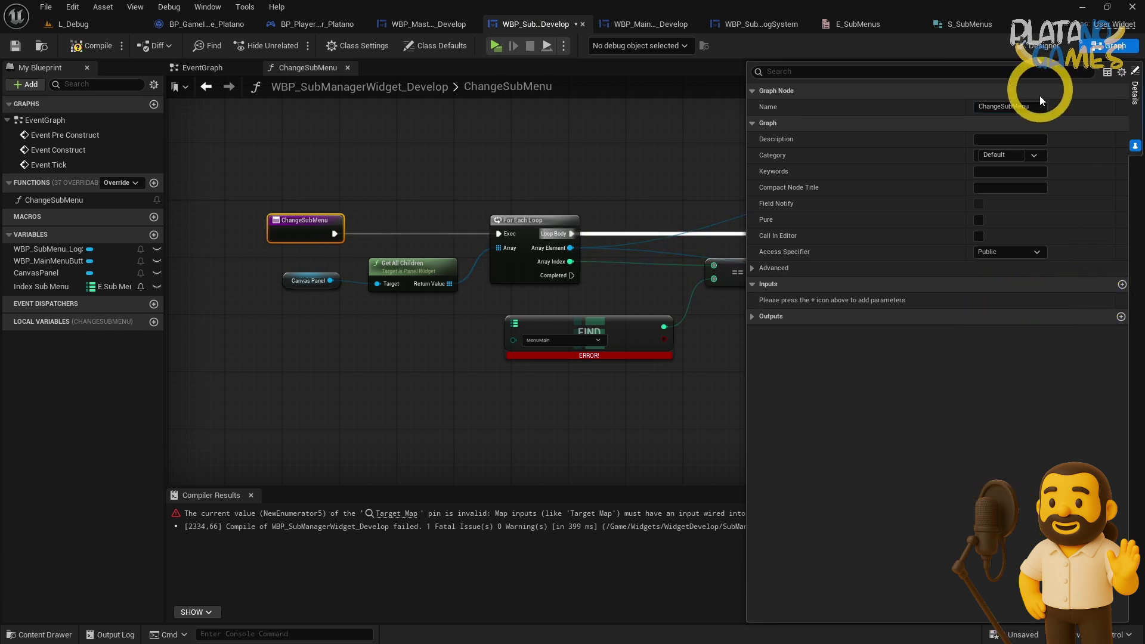
{"action": "left_click", "coordinate": [1042, 102]}
{"action": "key", "text": "Return"}
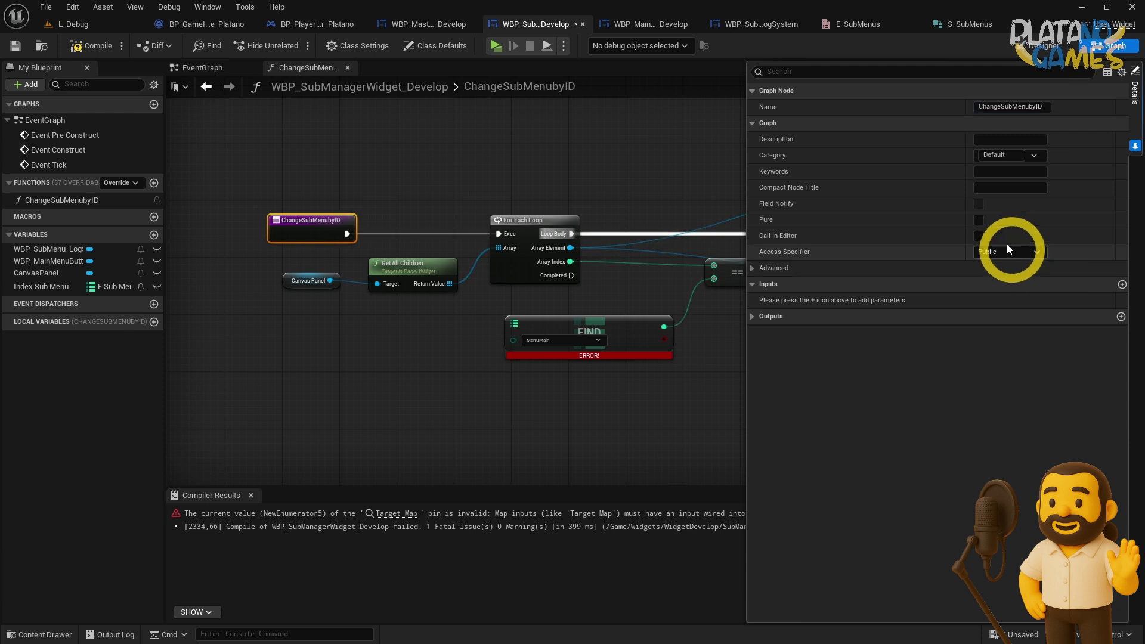
- Add a single-value S Sub Menus input to the function and name it SubMenu
{"action": "left_click", "coordinate": [1123, 285]}
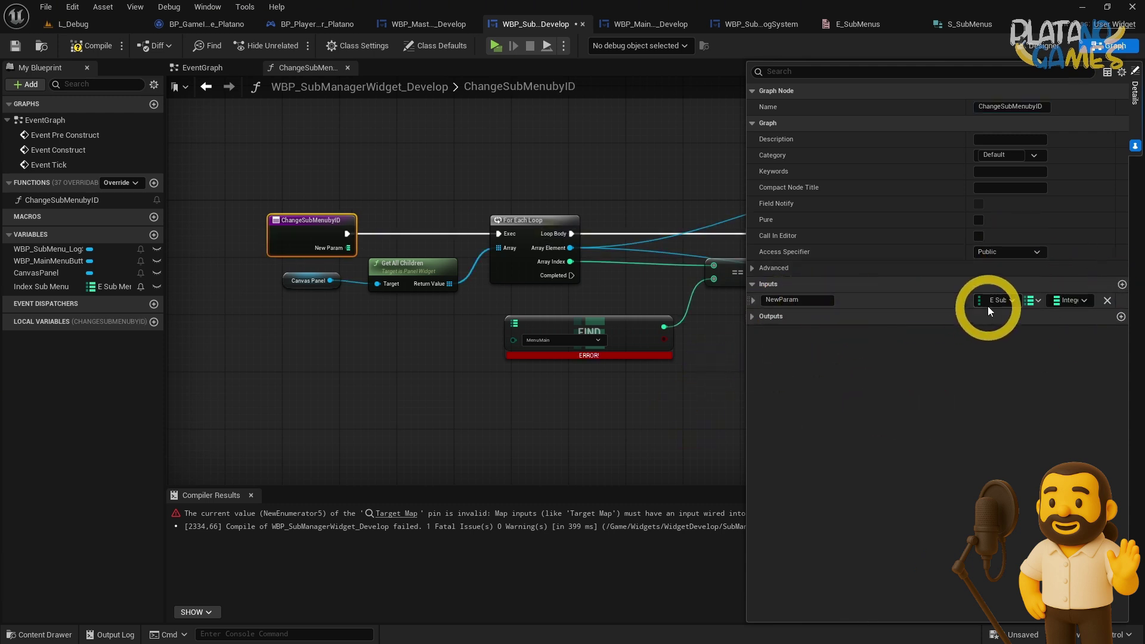
{"action": "left_click", "coordinate": [1035, 303]}
{"action": "left_click", "coordinate": [1028, 319]}
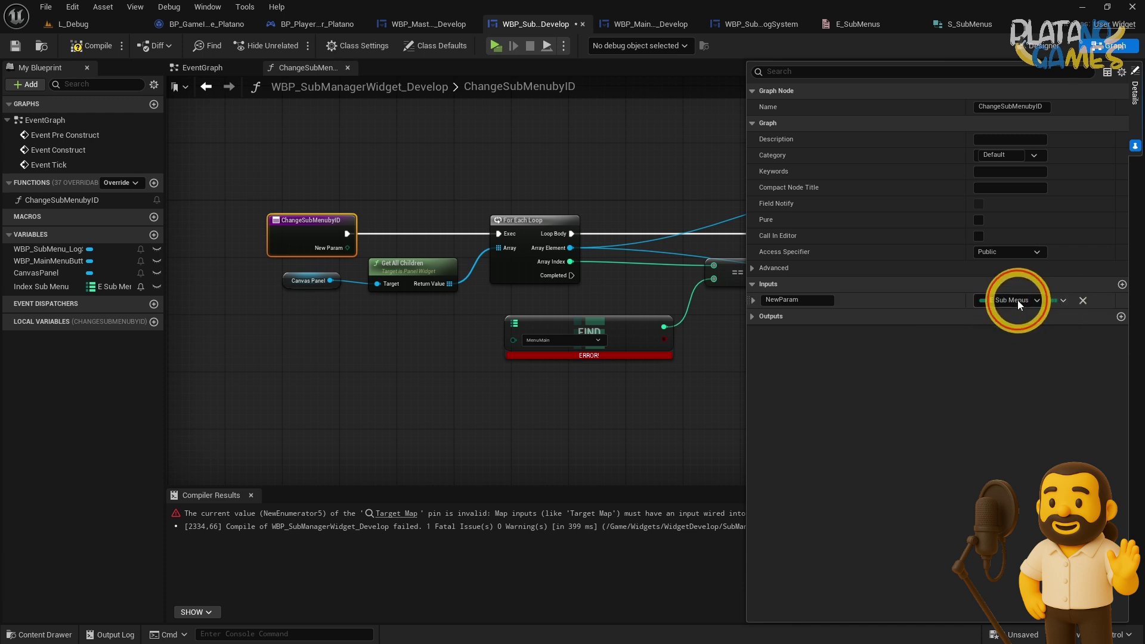
{"action": "left_click", "coordinate": [1017, 300]}
{"action": "type", "text": "s submenus"}
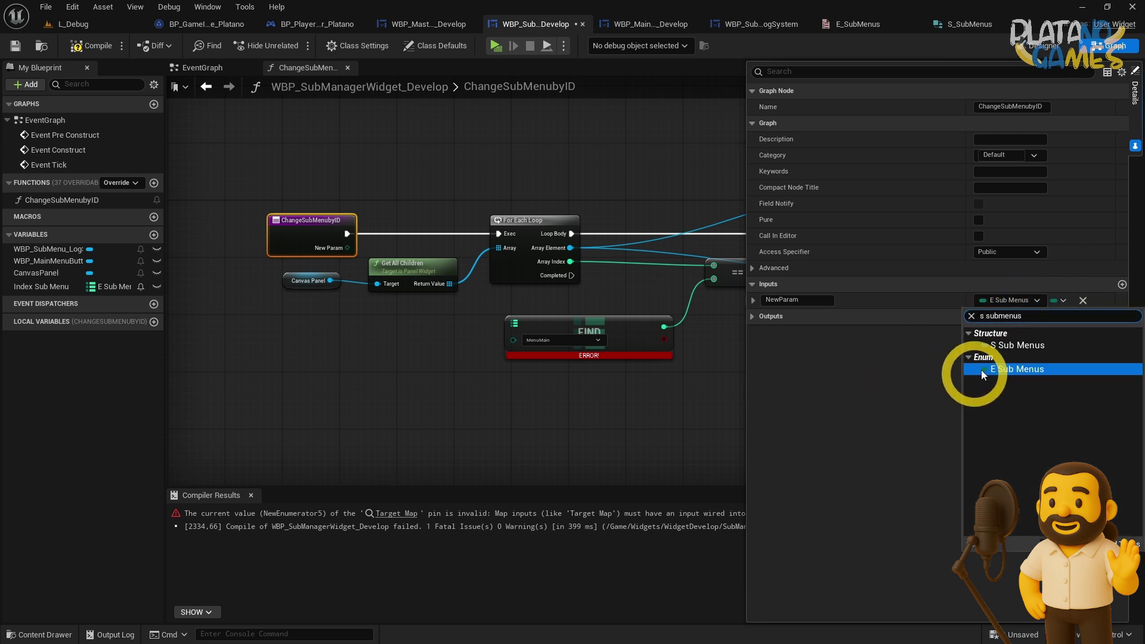
{"action": "left_click", "coordinate": [973, 346]}
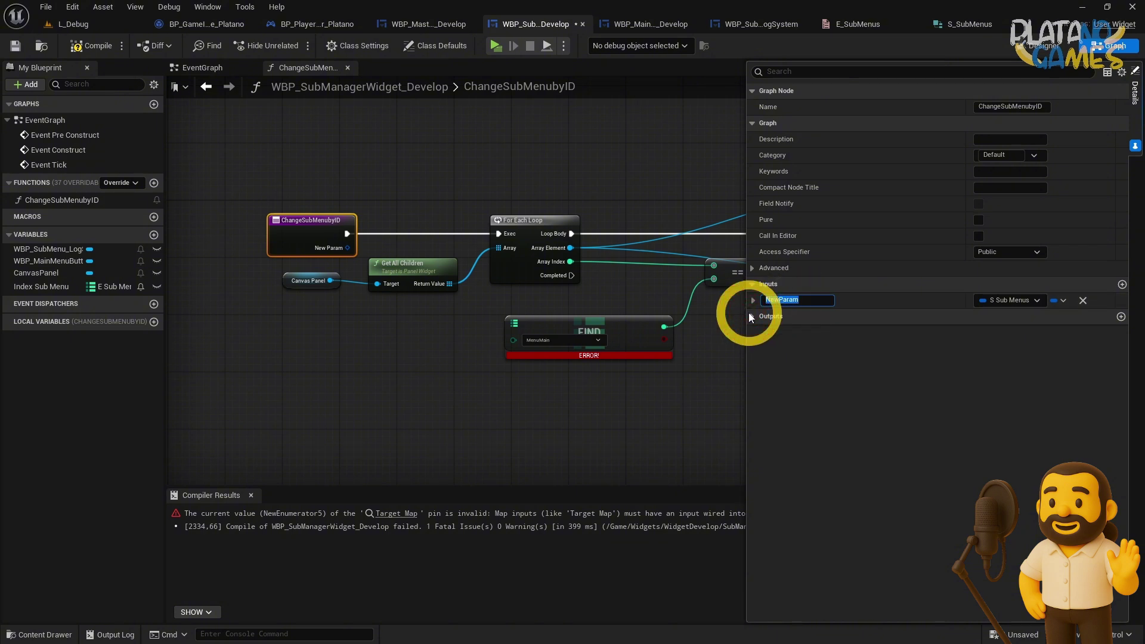
{"action": "type", "text": "SubMenu"}
{"action": "key", "text": "Return"}
{"action": "right_click_drag", "start_coordinate": [398, 306], "coordinate": [486, 207]}
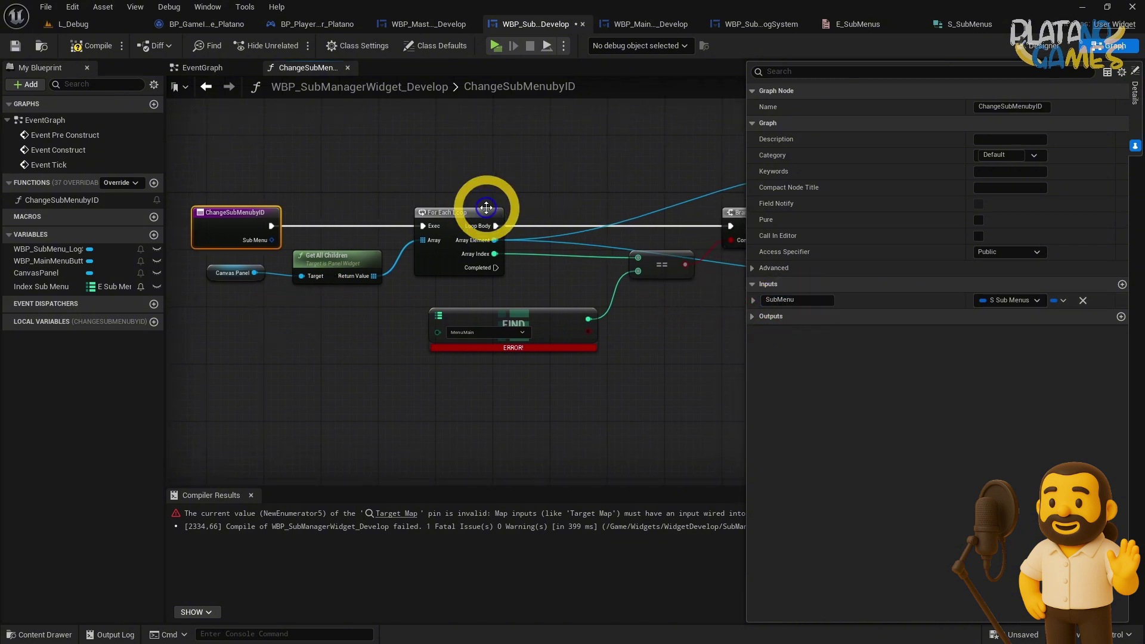
{"action": "left_click", "coordinate": [753, 300]}
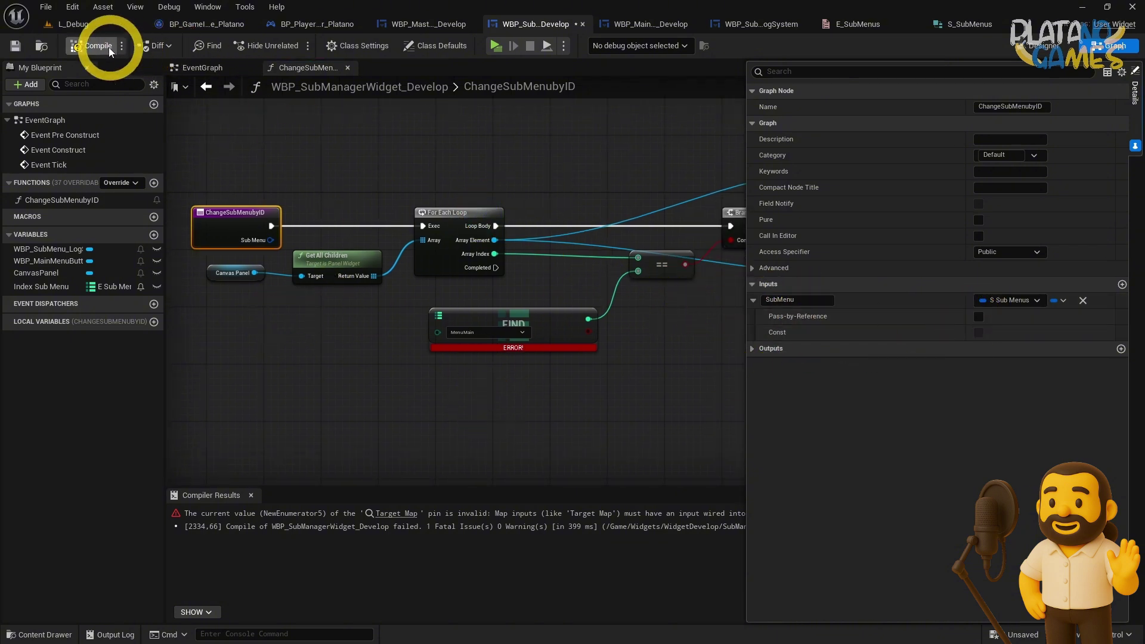
- Add a Break S Sub Menus node from the Sub Menu input and wire its map into Find
{"action": "left_click_drag", "start_coordinate": [270, 240], "coordinate": [268, 365]}
{"action": "type", "text": "break"}
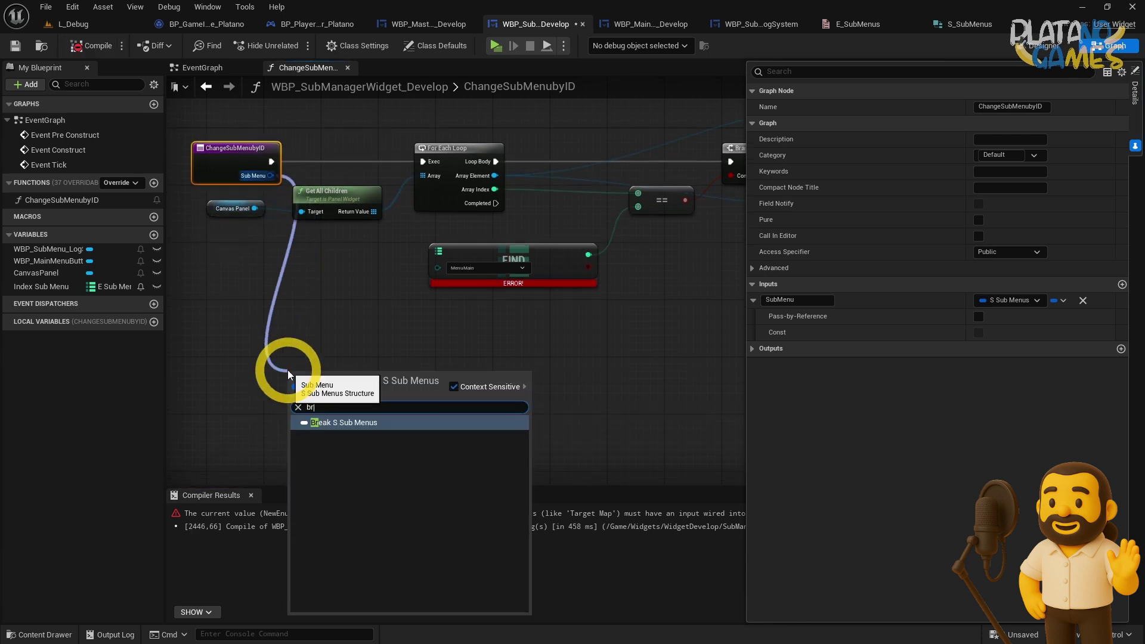
{"action": "key", "text": "Return"}
{"action": "left_click_drag", "start_coordinate": [379, 383], "coordinate": [438, 251]}
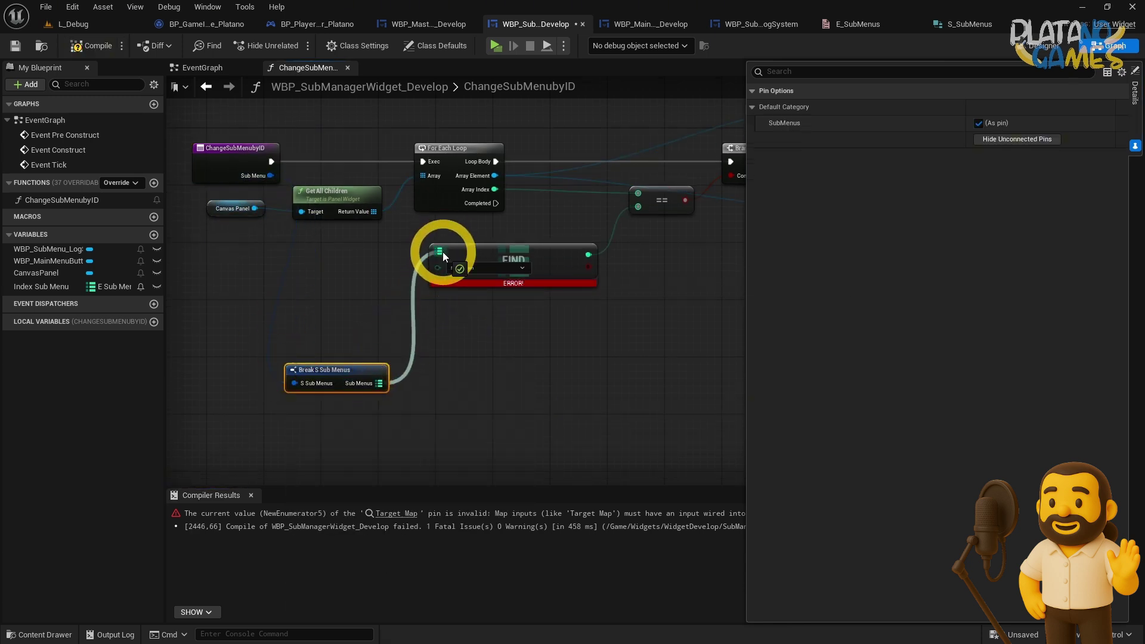
{"action": "left_click_drag", "start_coordinate": [339, 371], "coordinate": [286, 266]}
{"action": "scroll", "coordinate": [452, 358], "scroll_direction": "up", "scroll_amount": 2}
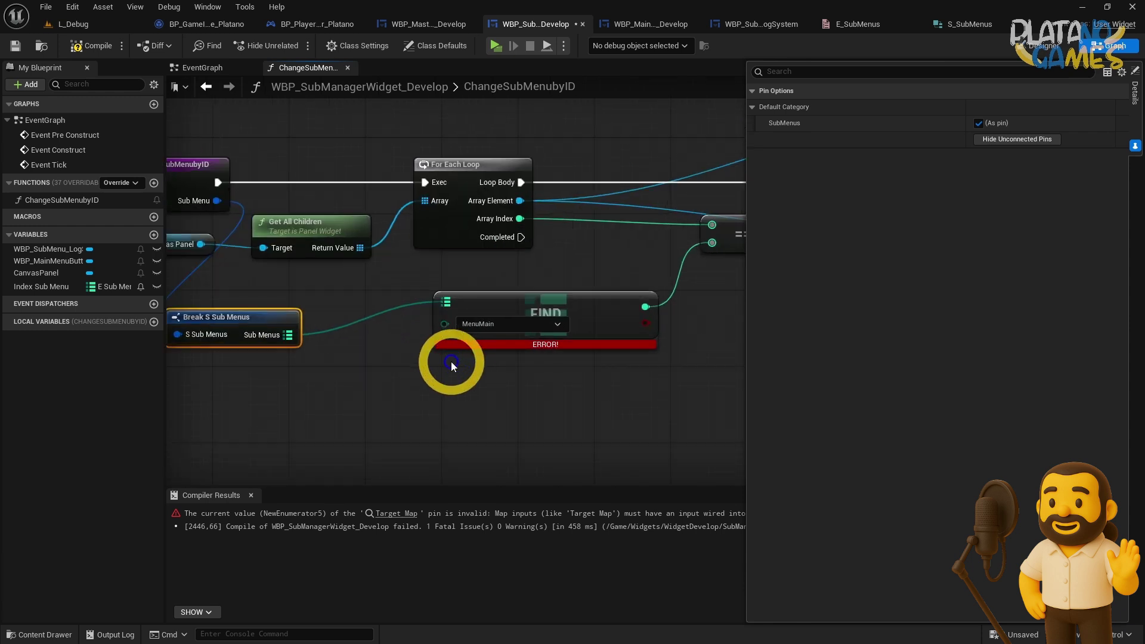
{"action": "left_click", "coordinate": [477, 365]}
- Delete the erroring Find node and reposition the Break S Sub Menus node
{"action": "left_click", "coordinate": [423, 313]}
{"action": "key", "text": "Delete"}
{"action": "right_click_drag", "start_coordinate": [316, 419], "coordinate": [379, 409]}
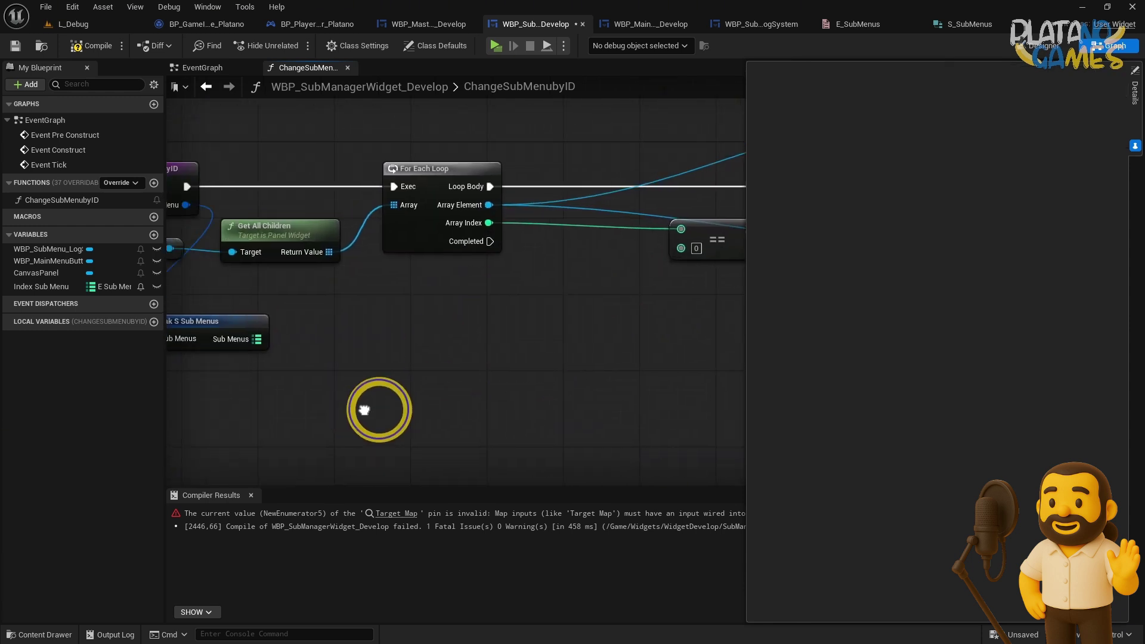
{"action": "left_click_drag", "start_coordinate": [268, 339], "coordinate": [384, 339]}
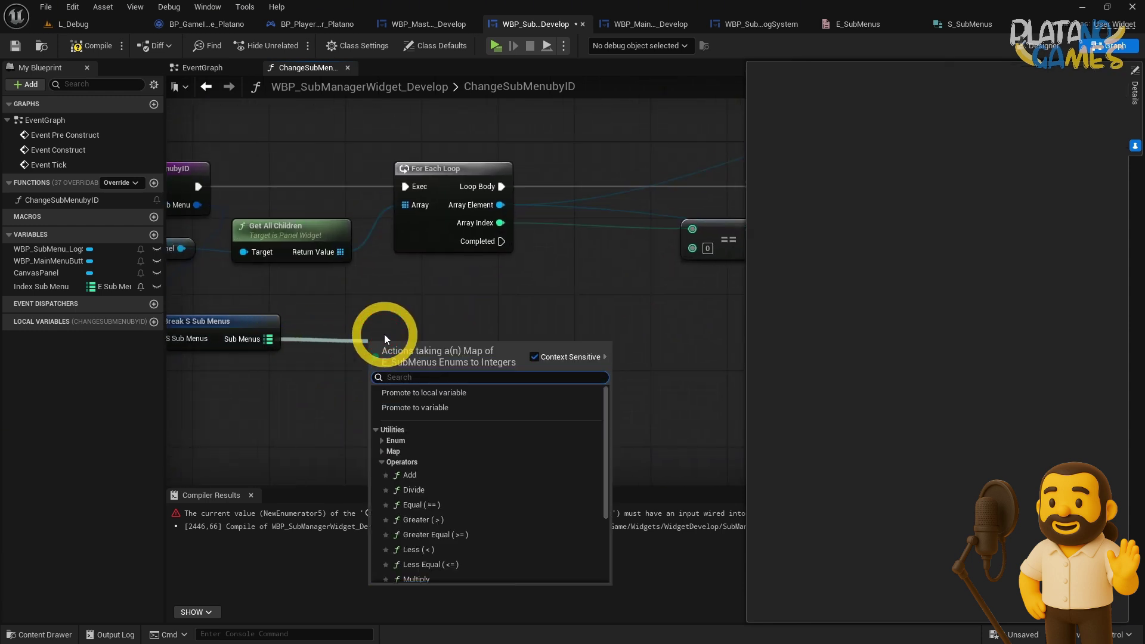
{"action": "type", "text": "fi"}
{"action": "mouse_move", "coordinate": [317, 282]}
{"action": "right_mouse_down"}
{"action": "mouse_move", "coordinate": [379, 286]}
{"action": "mouse_move", "coordinate": [321, 285]}
{"action": "right_mouse_up"}
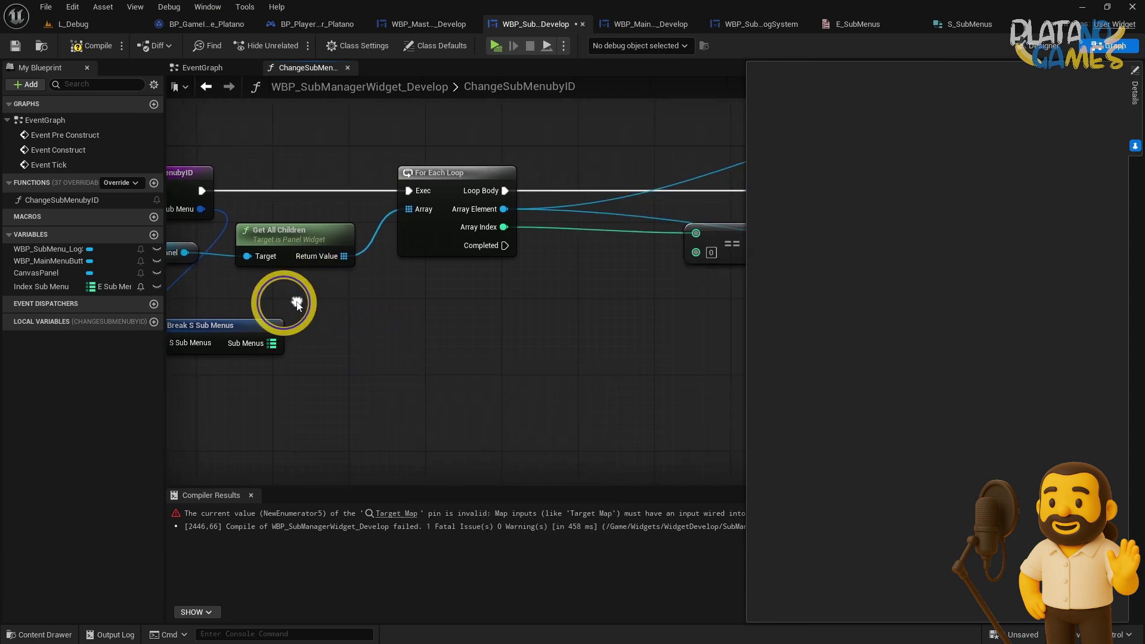
{"action": "left_click_drag", "start_coordinate": [262, 327], "coordinate": [406, 312]}
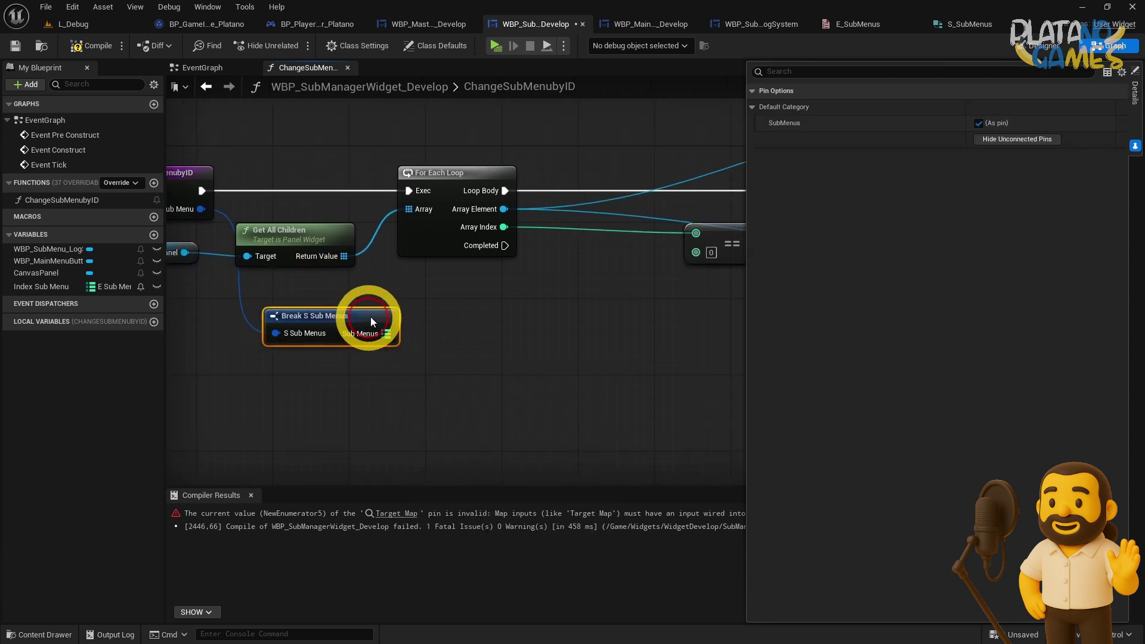
{"action": "right_click_drag", "start_coordinate": [224, 333], "coordinate": [327, 324]}
{"action": "left_click", "coordinate": [274, 192]}
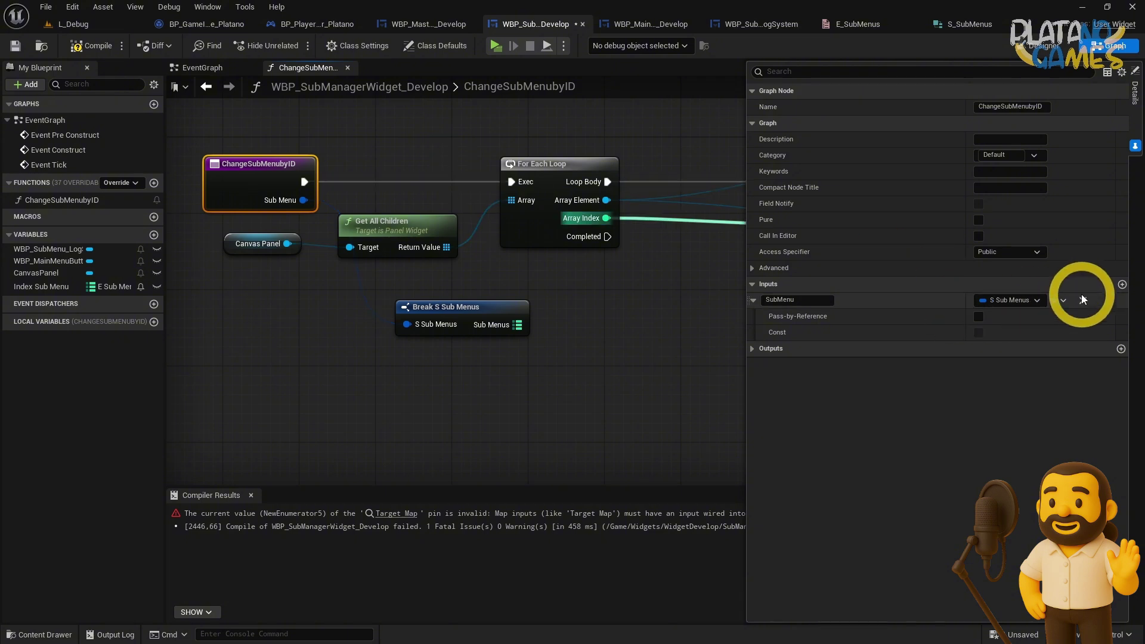
- Replace the function's input with an E Sub Menus input named SubMenu
{"action": "left_click", "coordinate": [1083, 300]}
{"action": "left_click", "coordinate": [1123, 284]}
{"action": "left_click", "coordinate": [1001, 299]}
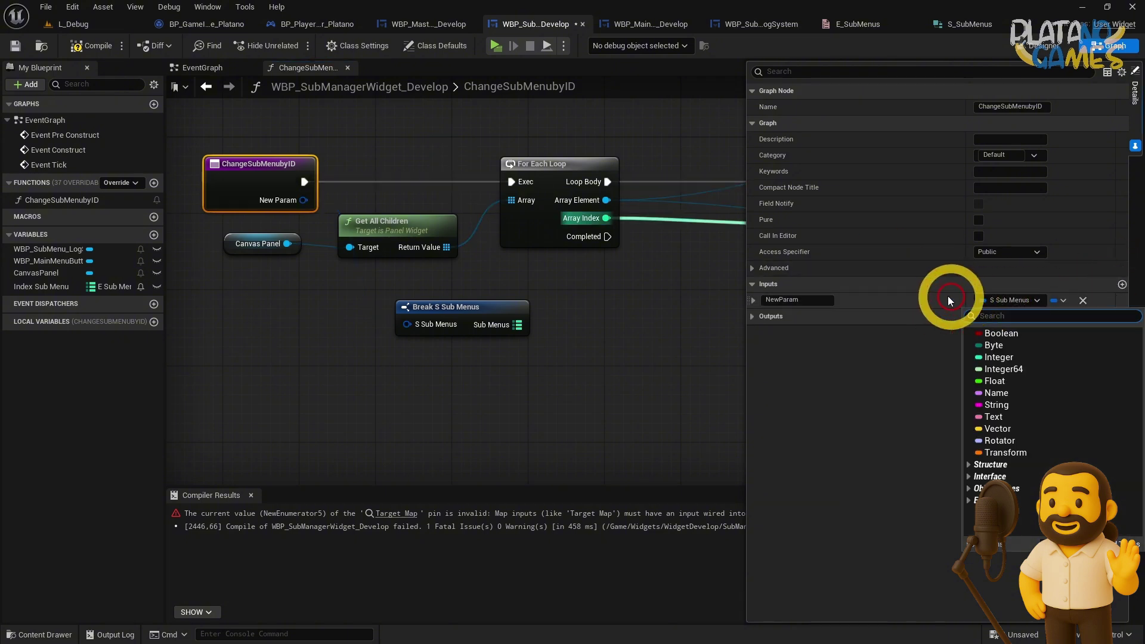
{"action": "type", "text": "sub menu"}
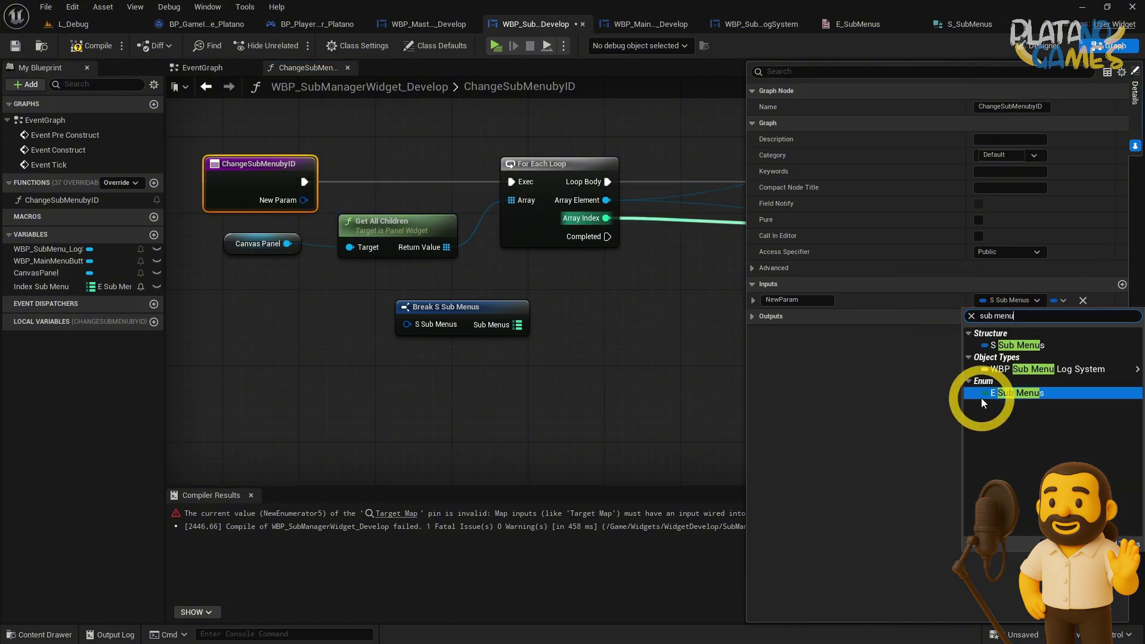
{"action": "left_click", "coordinate": [994, 394]}
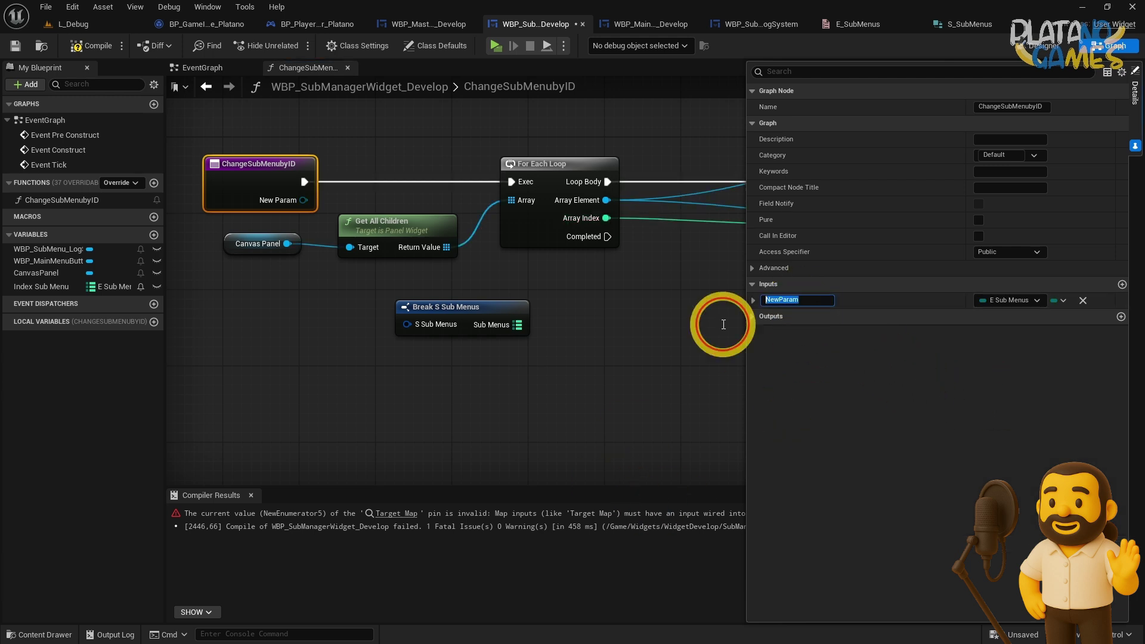
{"action": "type", "text": "SubMenu"}
{"action": "key", "text": "Return"}
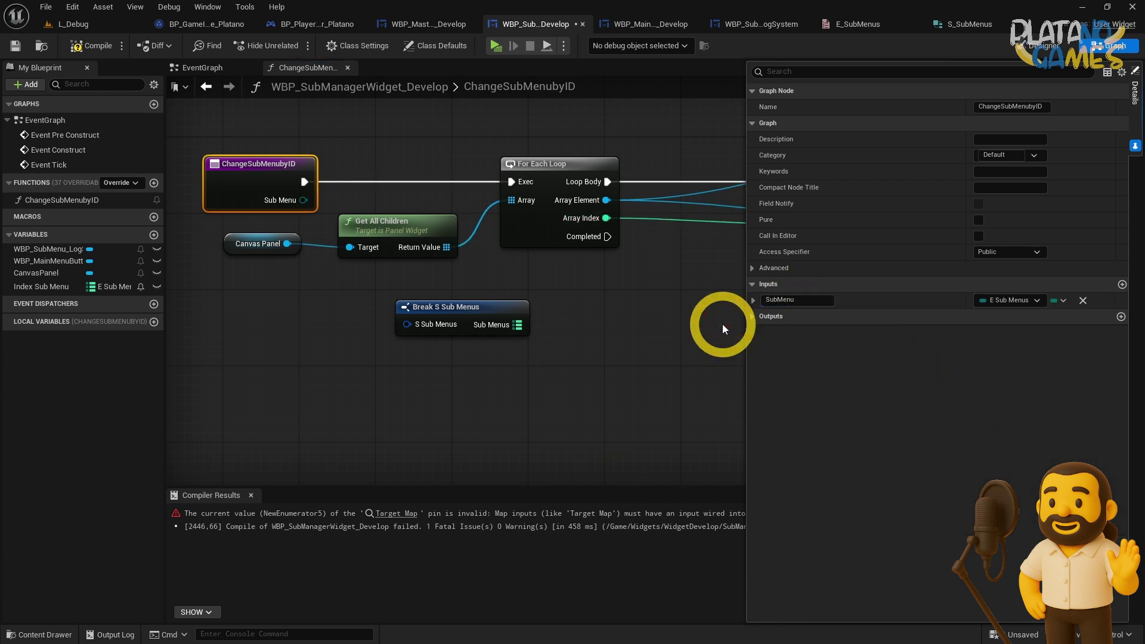
{"action": "right_click_drag", "start_coordinate": [599, 359], "coordinate": [521, 350]}
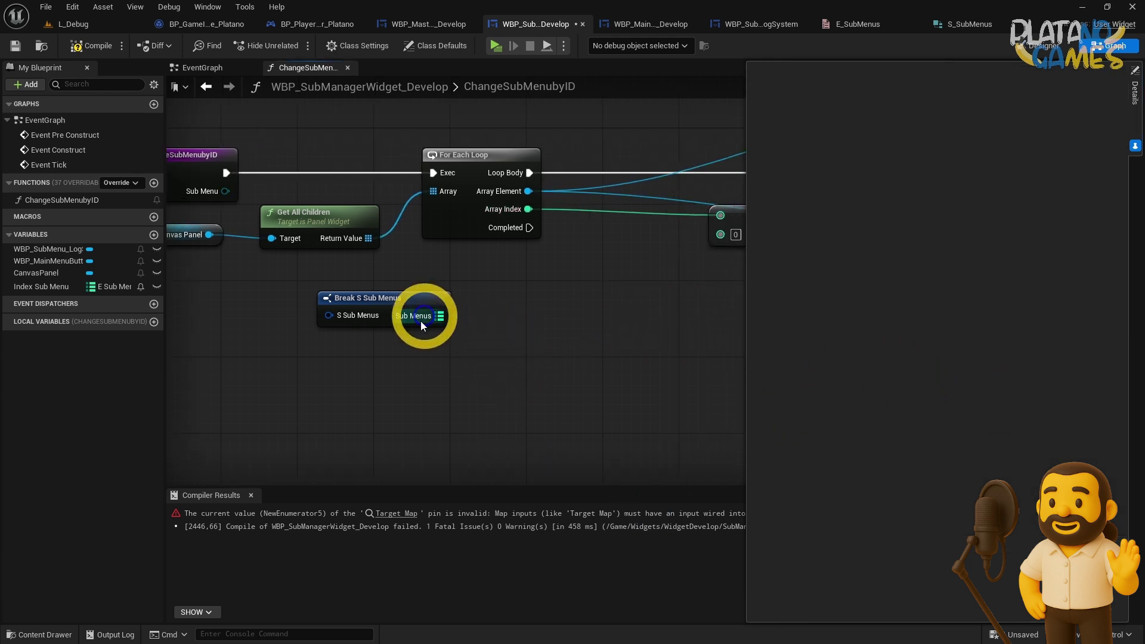
- Add a local variable SubMenus of type S Sub Menus
{"action": "left_click", "coordinate": [154, 322]}
{"action": "left_click", "coordinate": [108, 337]}
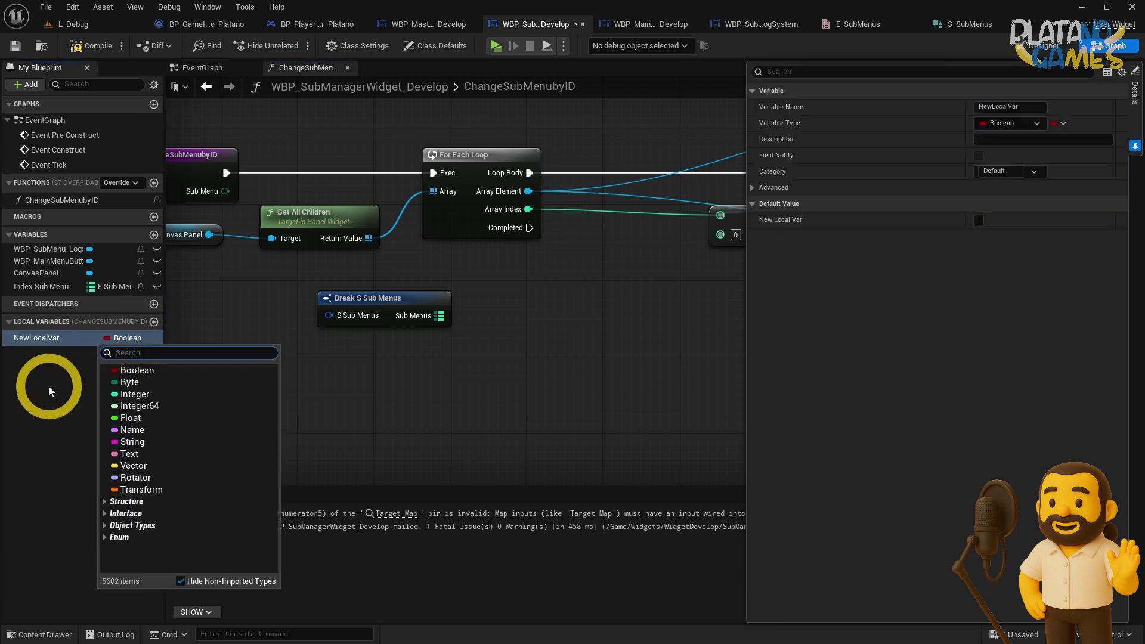
{"action": "type", "text": "submenus"}
{"action": "left_click", "coordinate": [106, 385]}
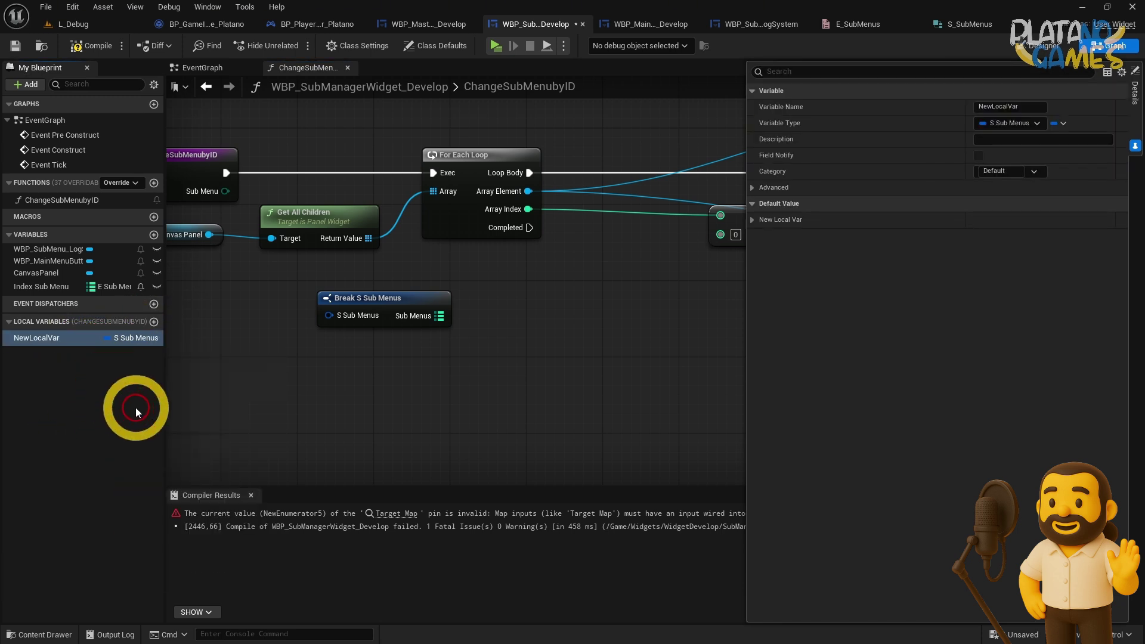
{"action": "double_click", "coordinate": [36, 341]}
{"action": "type", "text": "SubMenus"}
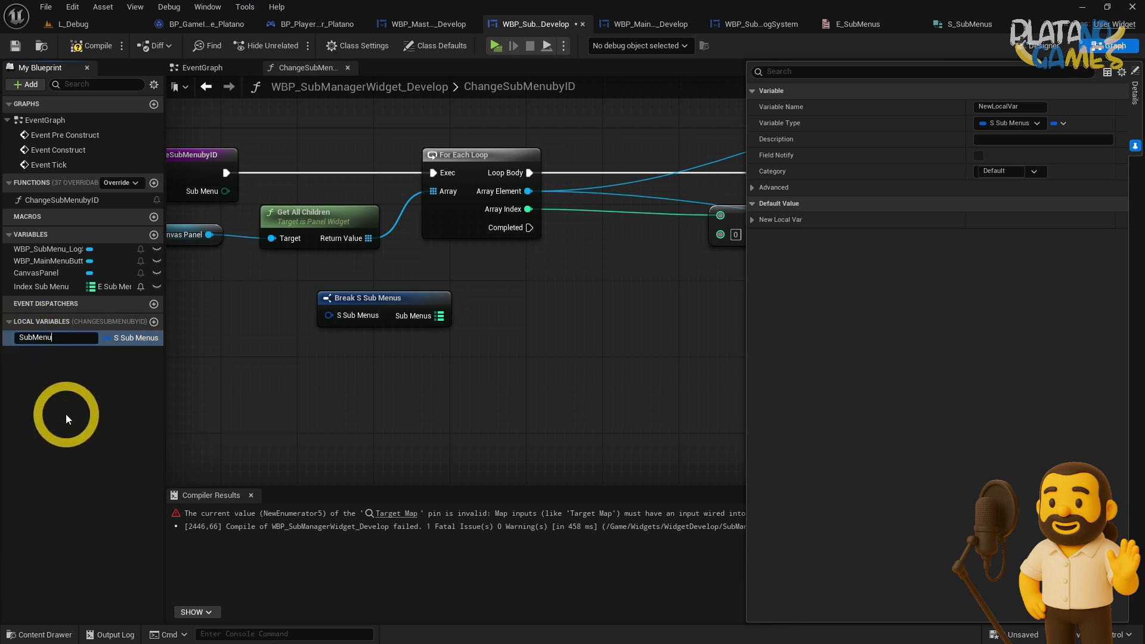
{"action": "key", "text": "Return"}
{"action": "left_click", "coordinate": [113, 338]}
- Feed a SubMenus getter into Break, then add a Find on its map keyed by SubMenu
{"action": "left_click", "coordinate": [325, 362]}
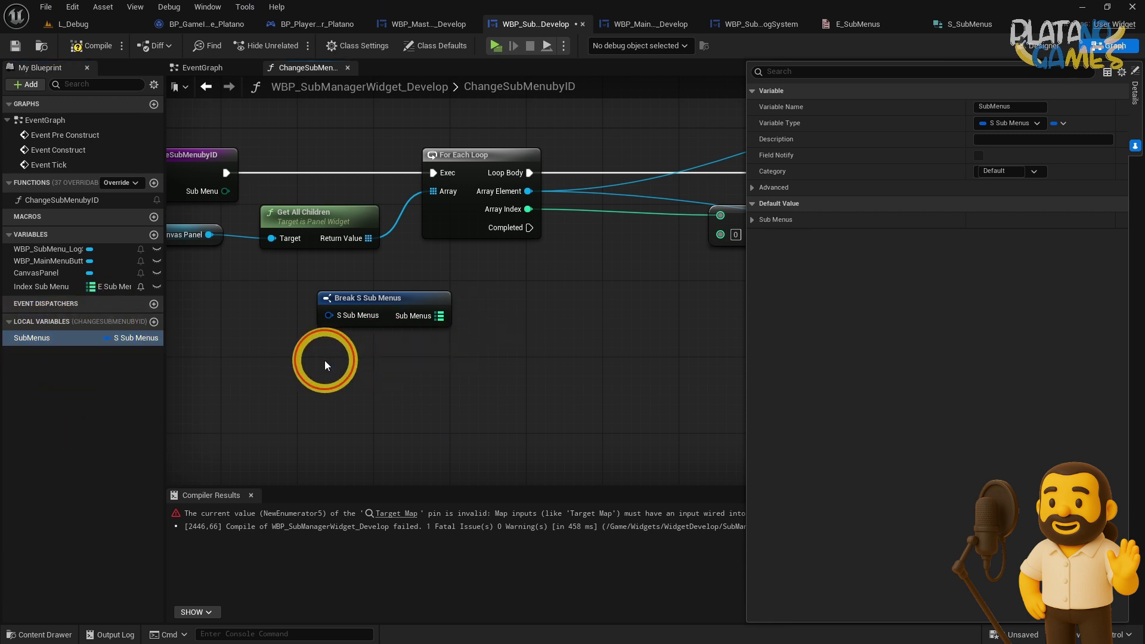
{"action": "left_click_drag", "start_coordinate": [76, 347], "coordinate": [242, 311]}
{"action": "left_click_drag", "start_coordinate": [440, 316], "coordinate": [520, 304]}
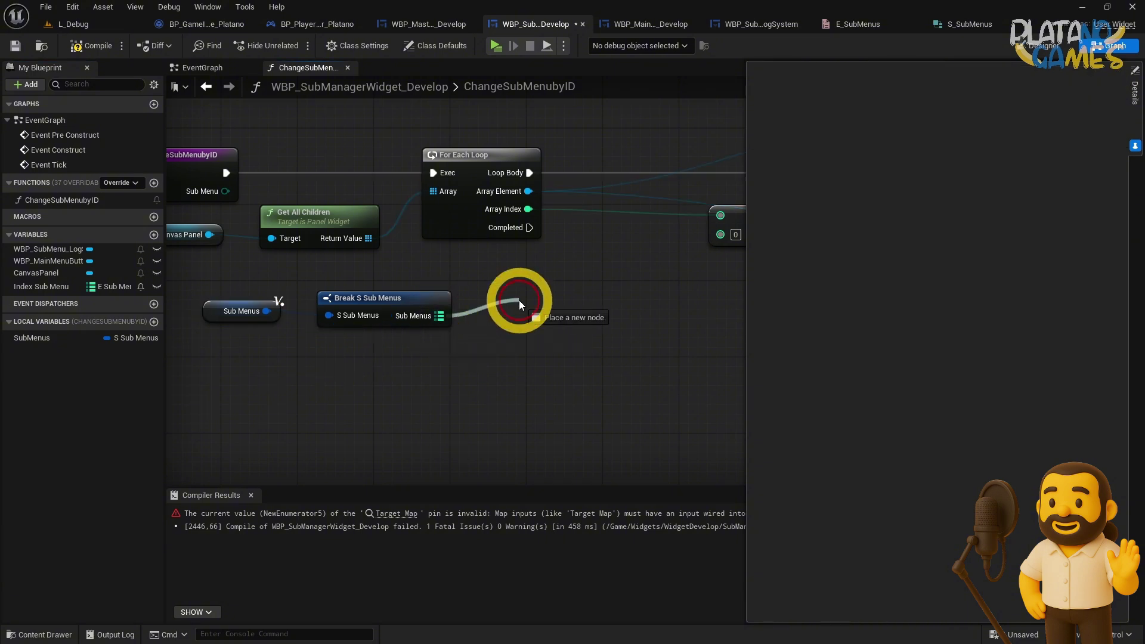
{"action": "type", "text": "f"}
{"action": "key", "text": "Return"}
{"action": "left_click_drag", "start_coordinate": [225, 191], "coordinate": [528, 334]}
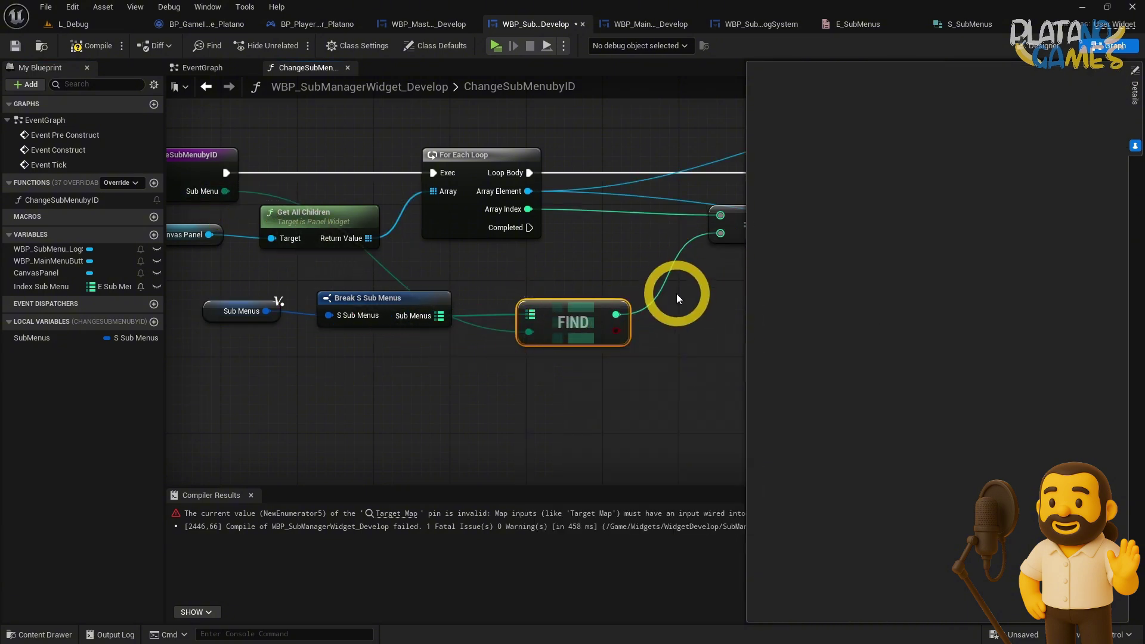
{"action": "scroll", "coordinate": [677, 293], "scroll_direction": "down", "scroll_amount": 2}
{"action": "left_click", "coordinate": [1135, 137]}
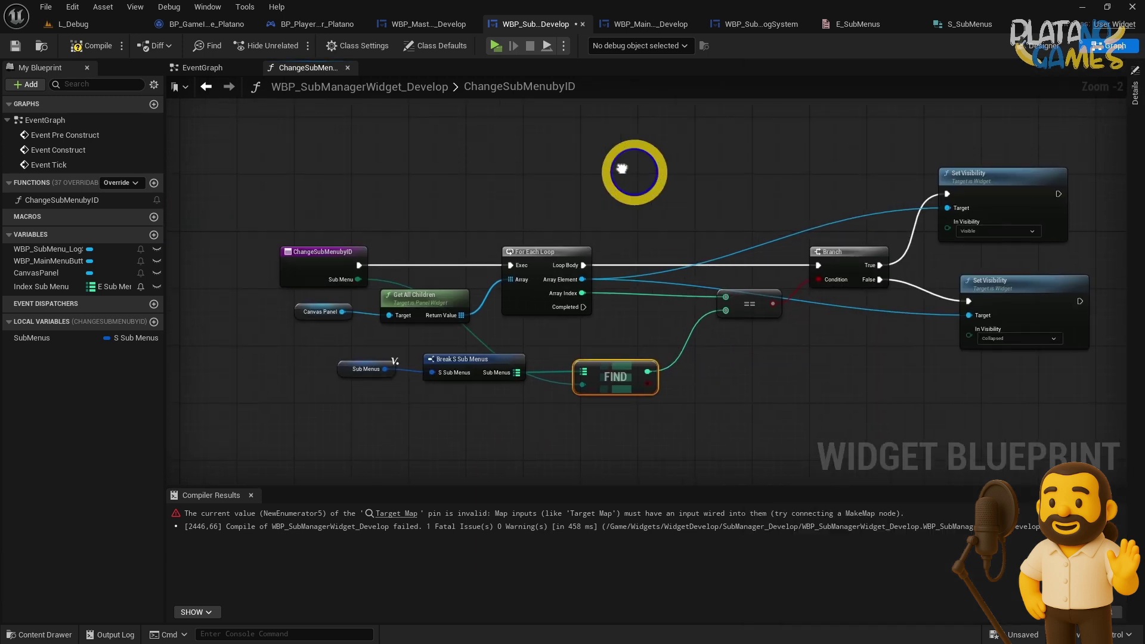
- Compile and save, then open ChangeSubMenubyID from its EventGraph call set to MenuMain
{"action": "left_click", "coordinate": [29, 47]}
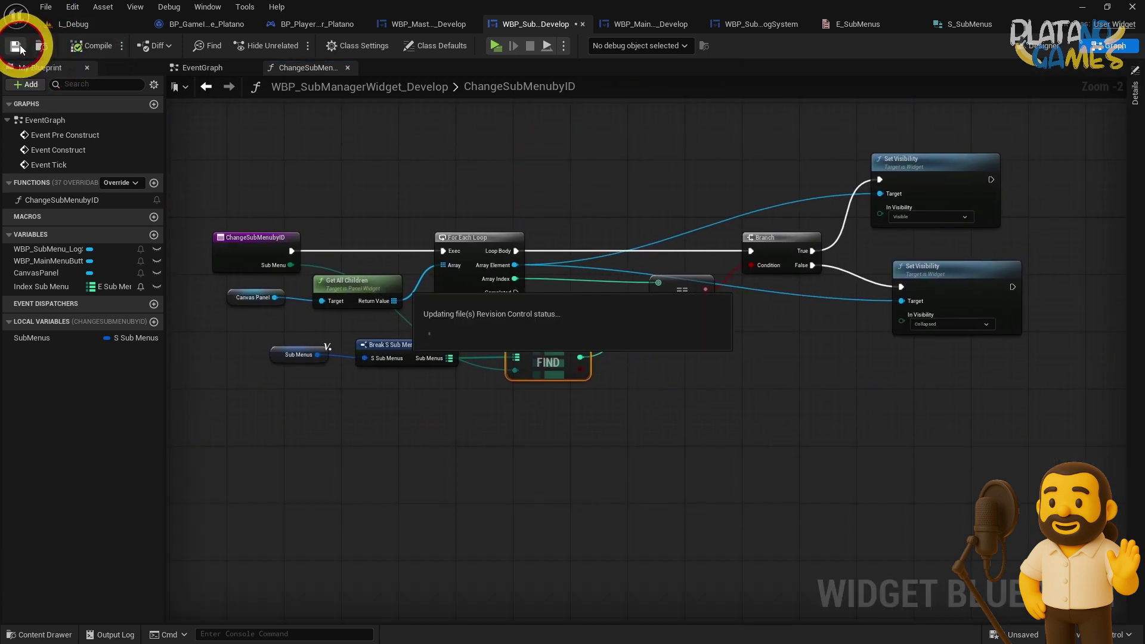
{"action": "left_click", "coordinate": [200, 67]}
{"action": "left_click", "coordinate": [96, 45]}
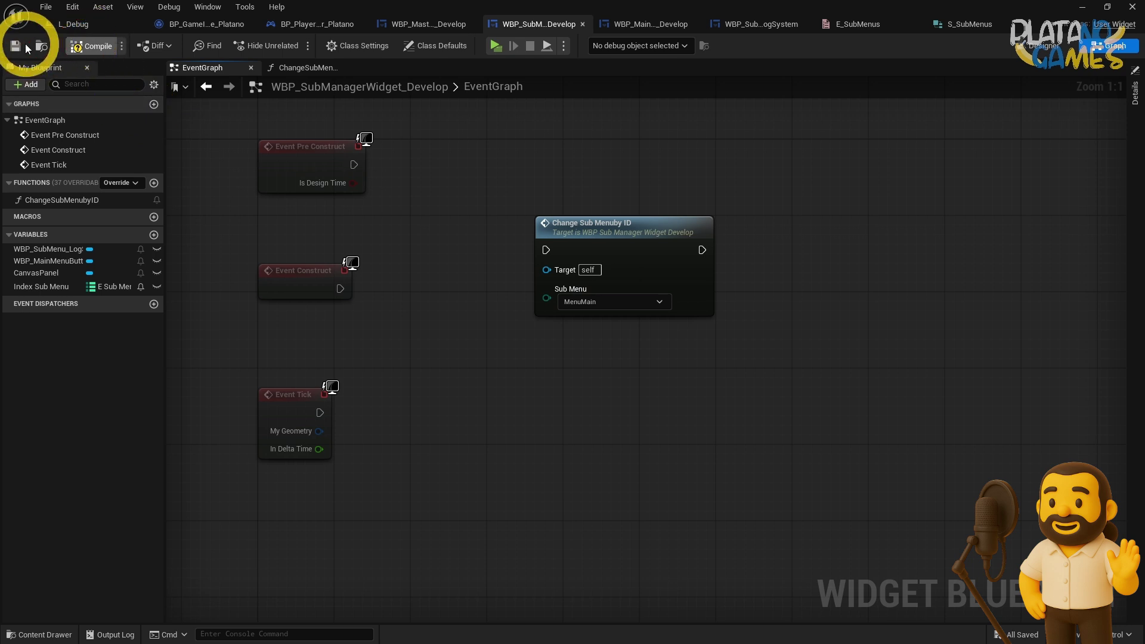
{"action": "left_click", "coordinate": [639, 301]}
{"action": "left_click", "coordinate": [678, 276]}
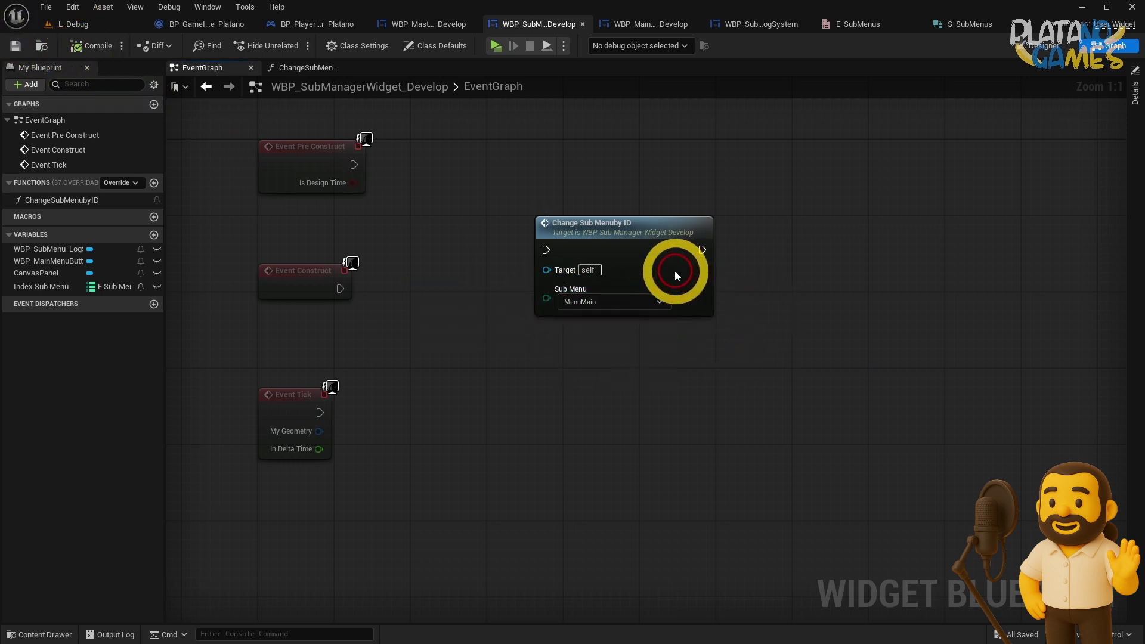
{"action": "double_click", "coordinate": [688, 276]}
- Place a Print String node, delete it again, and save the blueprint
{"action": "right_click", "coordinate": [888, 246]}
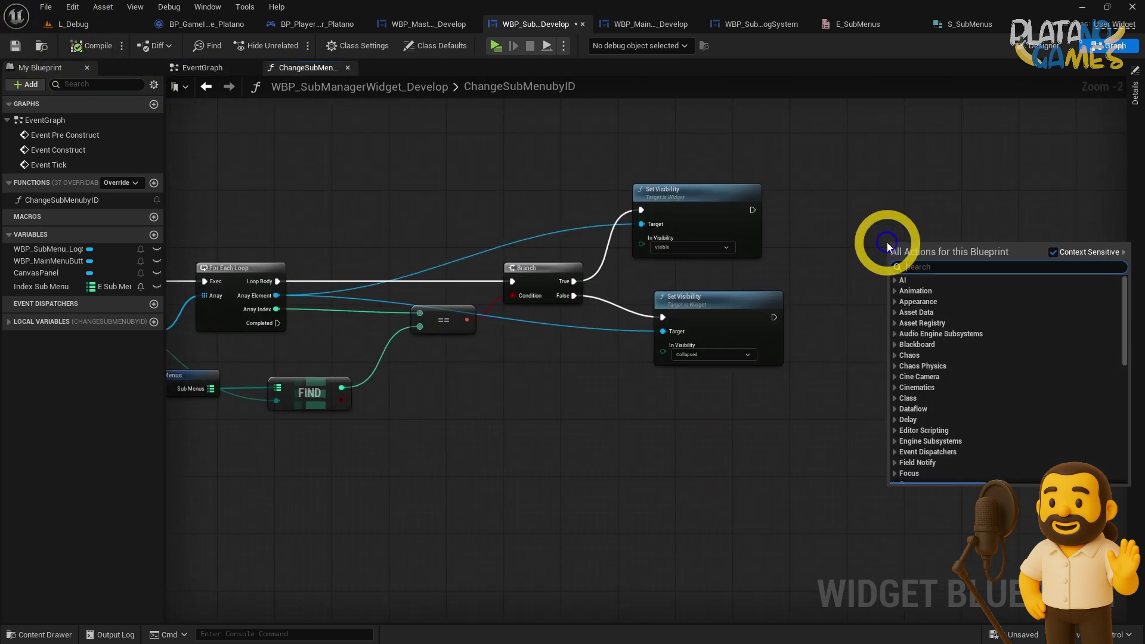
{"action": "type", "text": "print"}
{"action": "key", "text": "Return"}
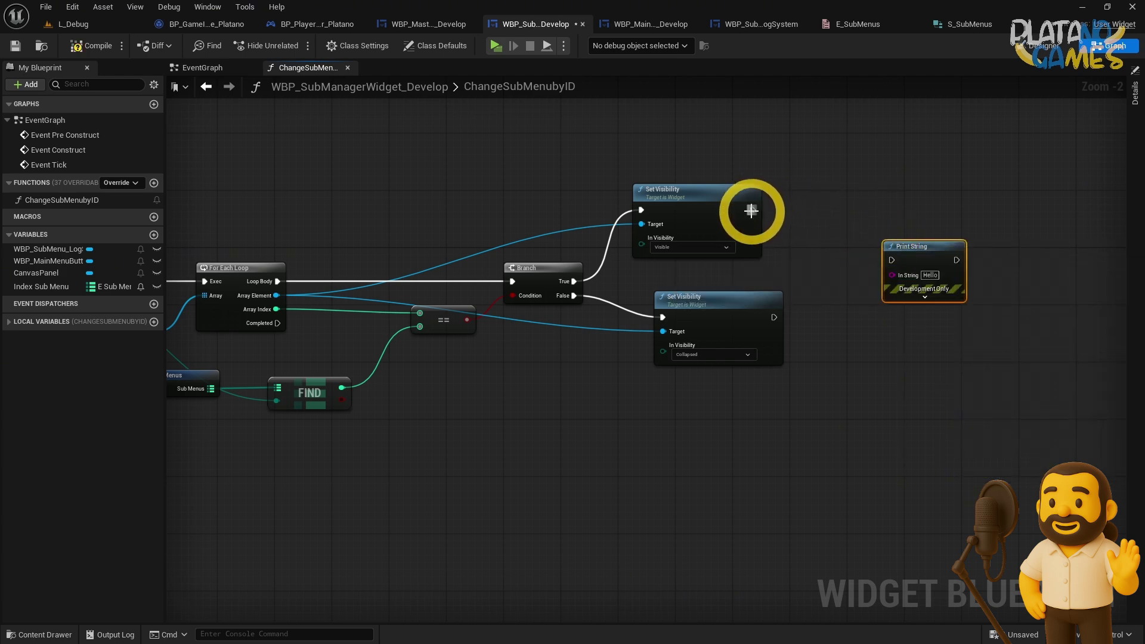
{"action": "right_click_drag", "start_coordinate": [870, 354], "coordinate": [987, 299]}
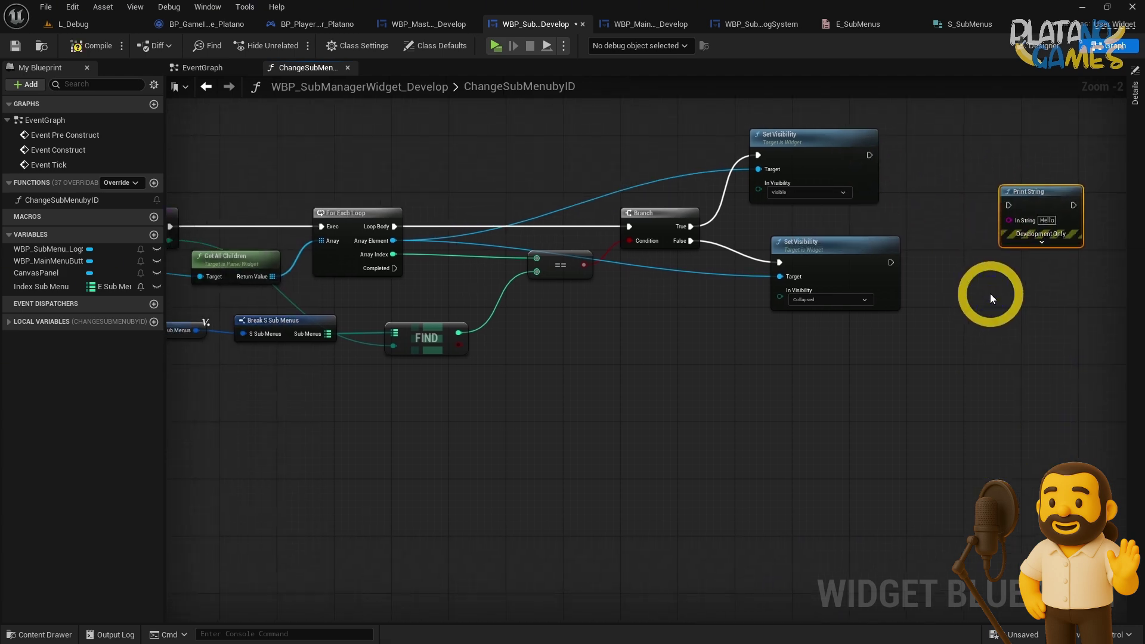
{"action": "mouse_move", "coordinate": [1034, 207]}
{"action": "left_mouse_down"}
{"action": "mouse_move", "coordinate": [575, 506]}
{"action": "mouse_move", "coordinate": [555, 372]}
{"action": "left_mouse_up"}
{"action": "key", "text": "Delete"}
{"action": "right_click_drag", "start_coordinate": [372, 326], "coordinate": [516, 336]}
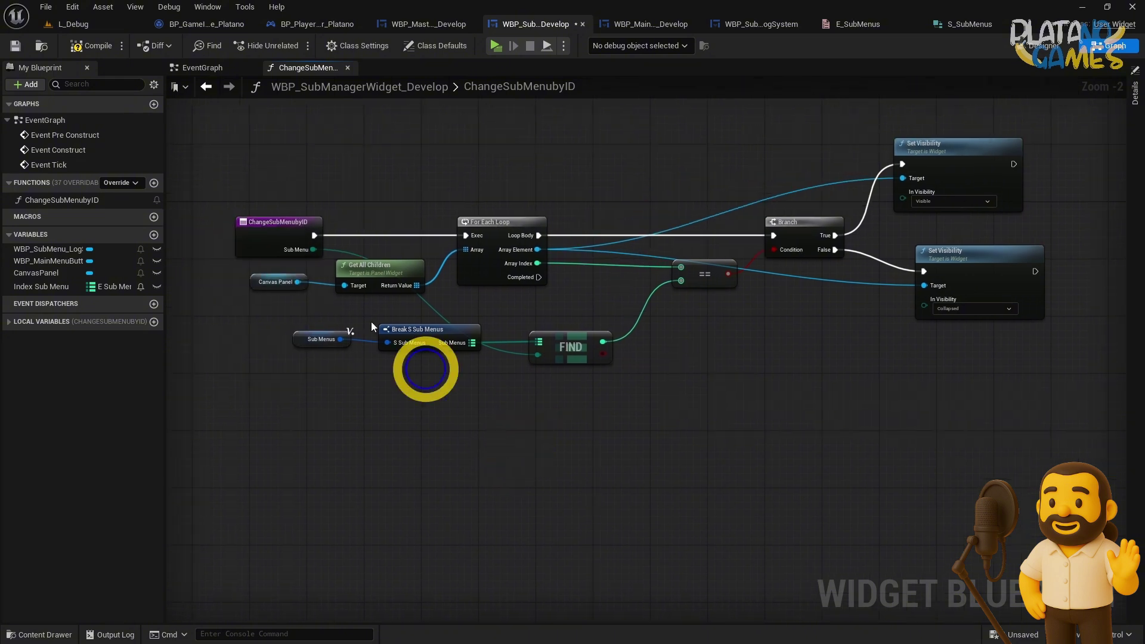
{"action": "key", "text": "ctrl+s"}
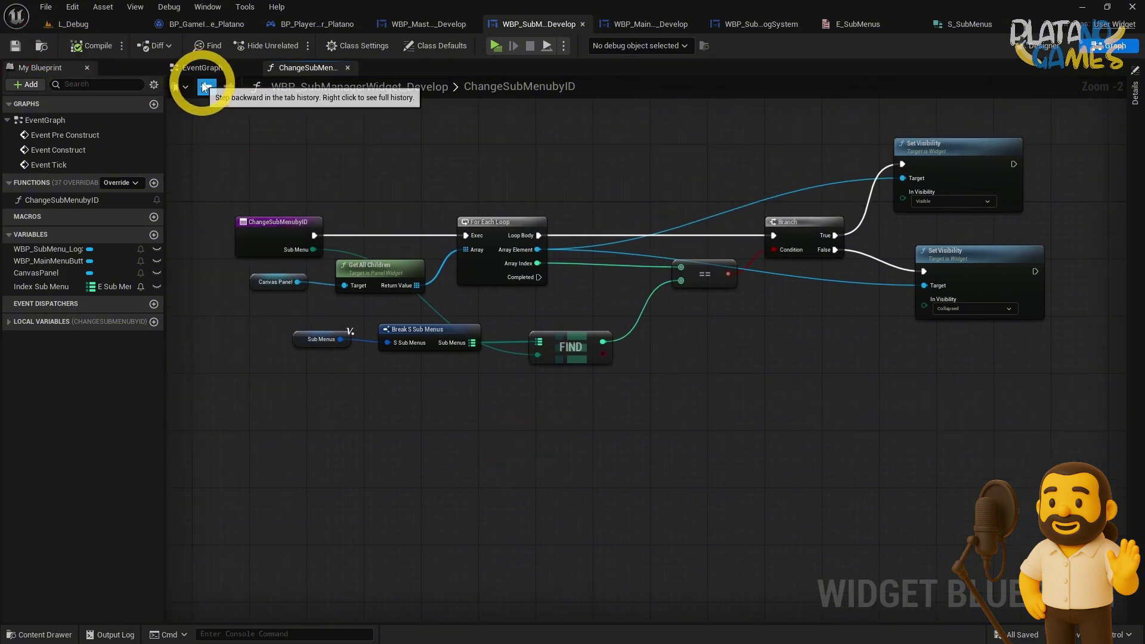
{"action": "right_click_drag", "start_coordinate": [692, 309], "coordinate": [695, 308]}
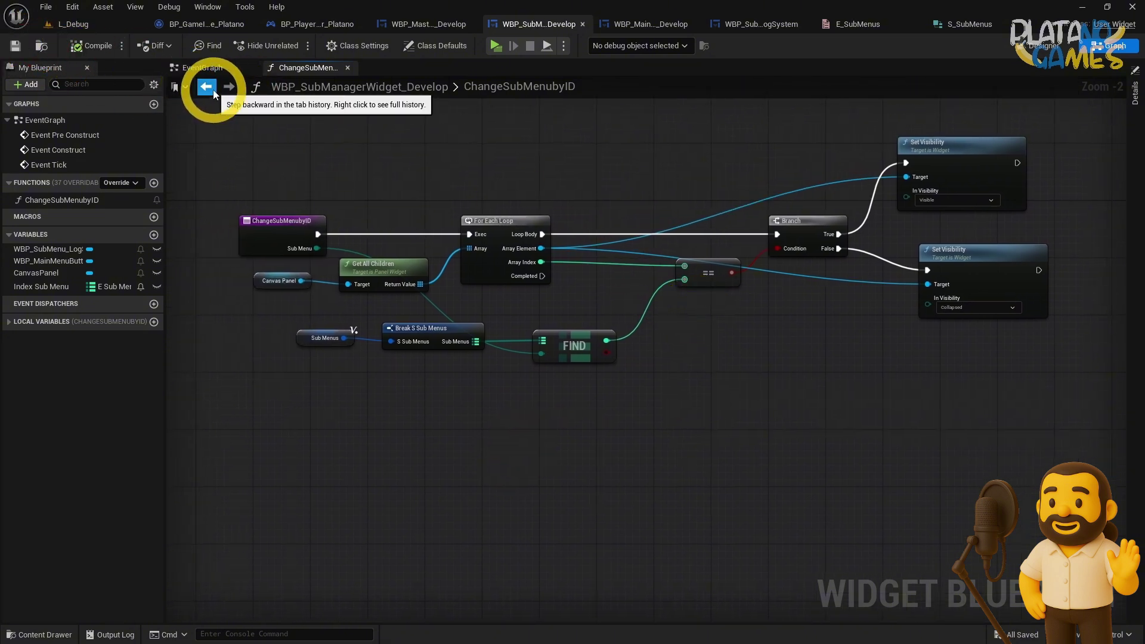
{"action": "scroll", "coordinate": [656, 310], "scroll_direction": "up", "scroll_amount": 2}
- Insert a Print String of the FIND result before For Each Loop, then compile and save
{"action": "right_click", "coordinate": [723, 339]}
{"action": "type", "text": "print string"}
{"action": "key", "text": "Return"}
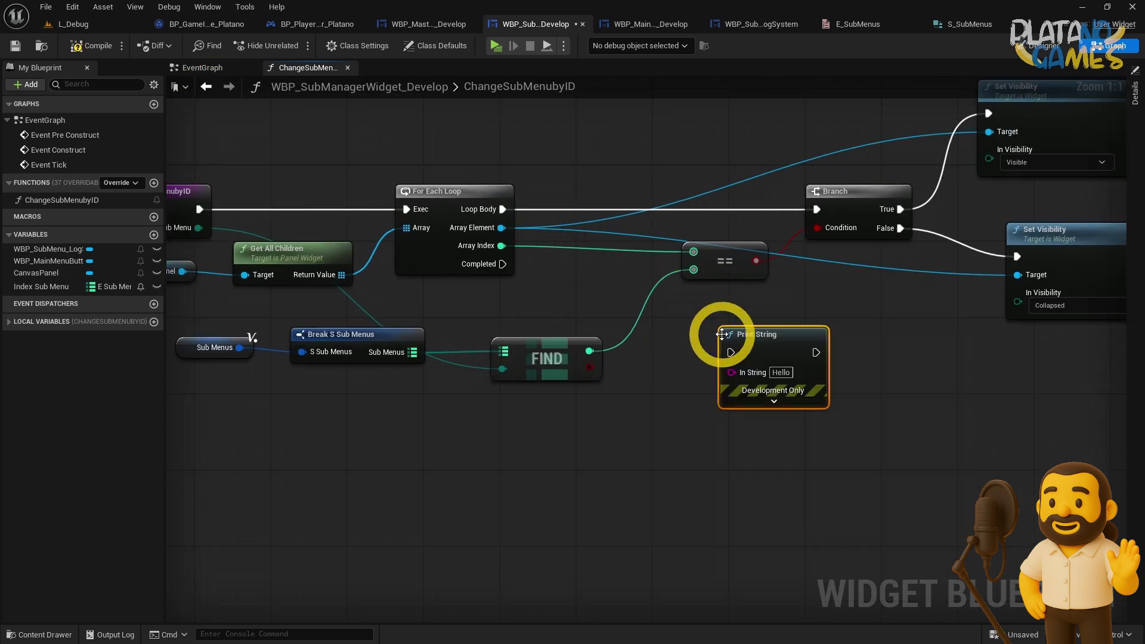
{"action": "right_click_drag", "start_coordinate": [651, 358], "coordinate": [625, 224]}
{"action": "mouse_move", "coordinate": [625, 225]}
{"action": "left_mouse_down"}
{"action": "mouse_move", "coordinate": [507, 217]}
{"action": "mouse_move", "coordinate": [542, 153]}
{"action": "mouse_move", "coordinate": [311, 239]}
{"action": "left_mouse_up"}
{"action": "key", "text": "Escape"}
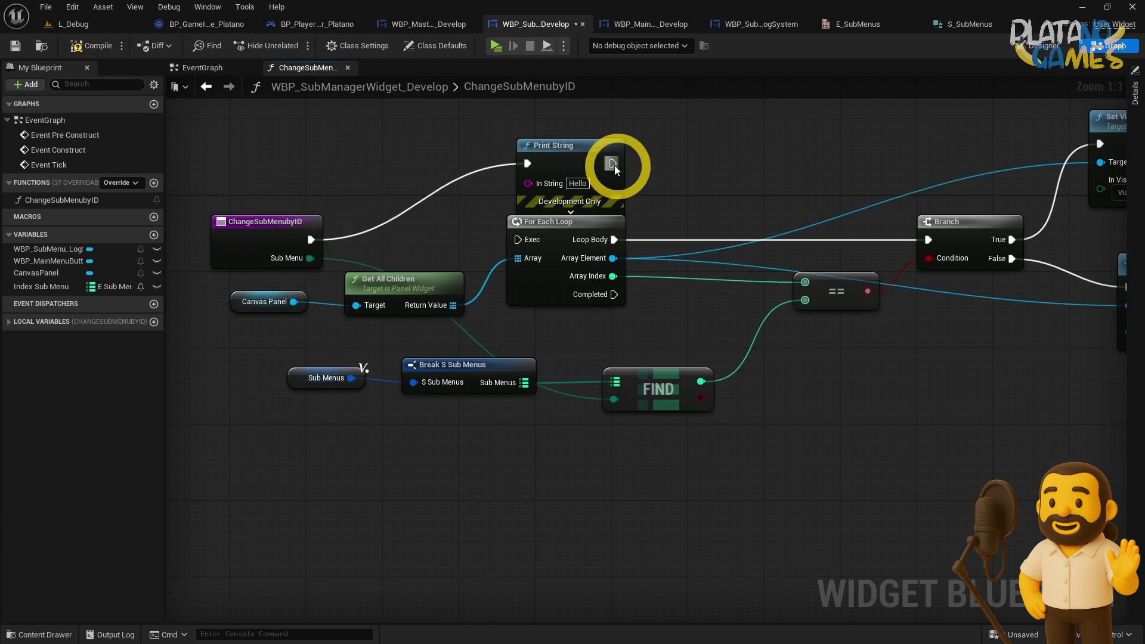
{"action": "mouse_move", "coordinate": [611, 150]}
{"action": "left_mouse_down"}
{"action": "mouse_move", "coordinate": [554, 140]}
{"action": "mouse_move", "coordinate": [528, 239]}
{"action": "left_mouse_up"}
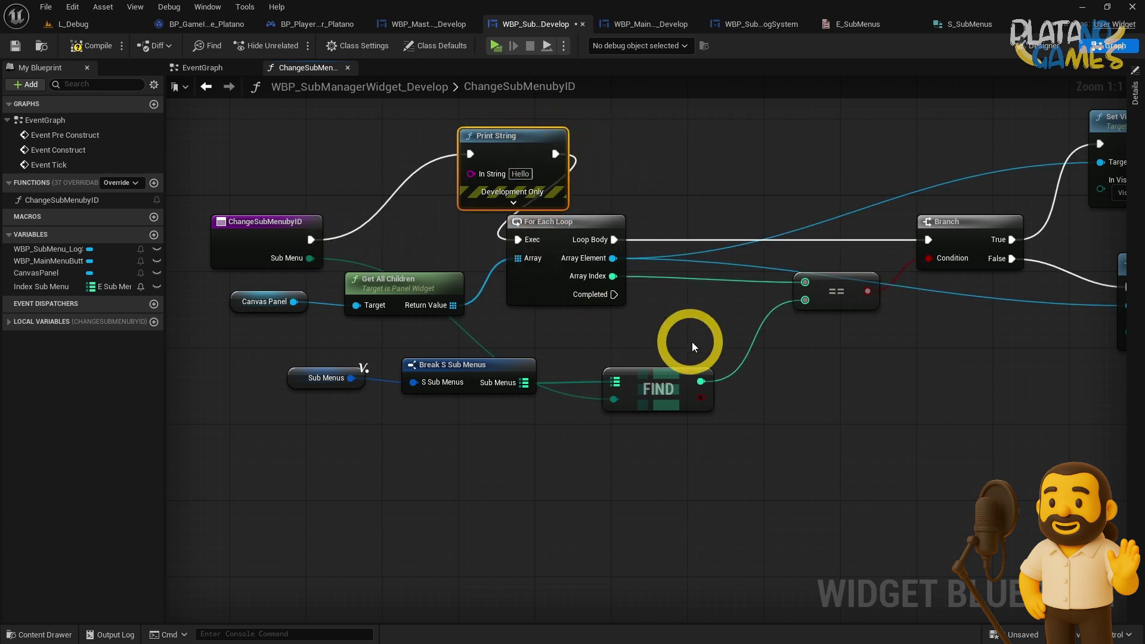
{"action": "left_click_drag", "start_coordinate": [700, 381], "coordinate": [471, 174]}
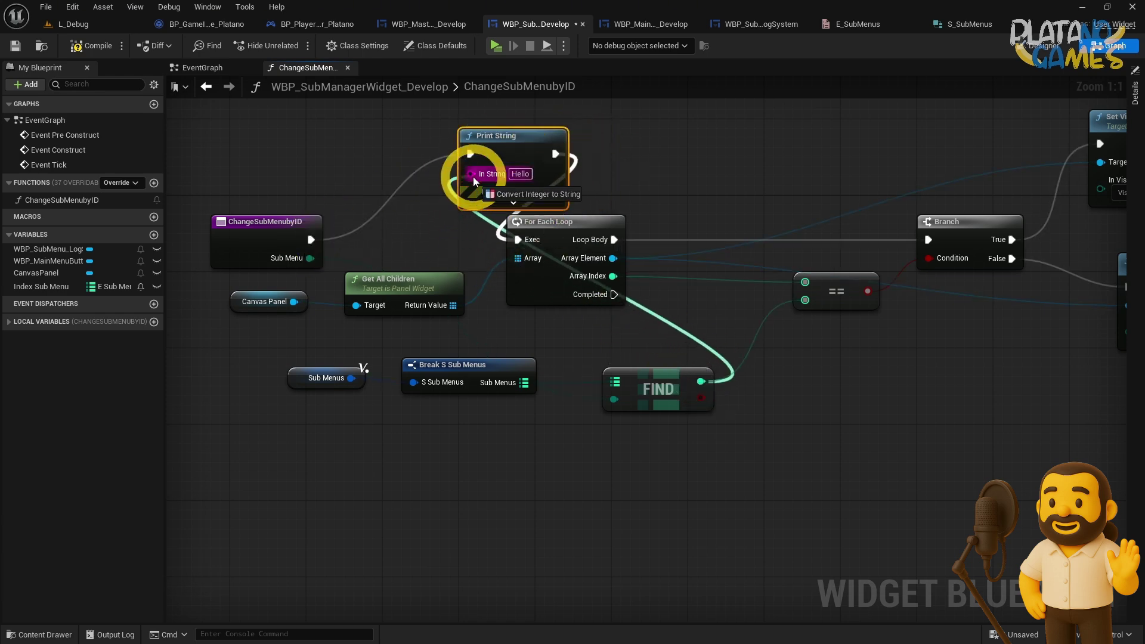
{"action": "left_click", "coordinate": [91, 46]}
{"action": "left_click", "coordinate": [16, 45]}
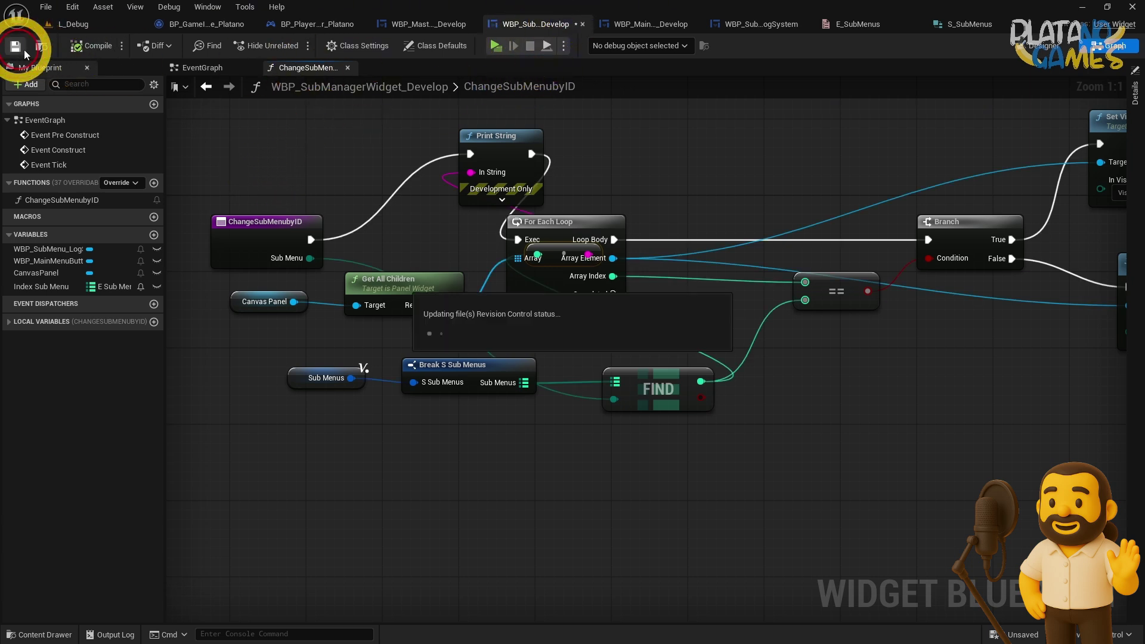
- Delete the Print String and conversion nodes and reconnect the entry to For Each Loop
{"action": "left_click", "coordinate": [185, 26]}
{"action": "left_click", "coordinate": [294, 26]}
{"action": "left_click", "coordinate": [537, 26]}
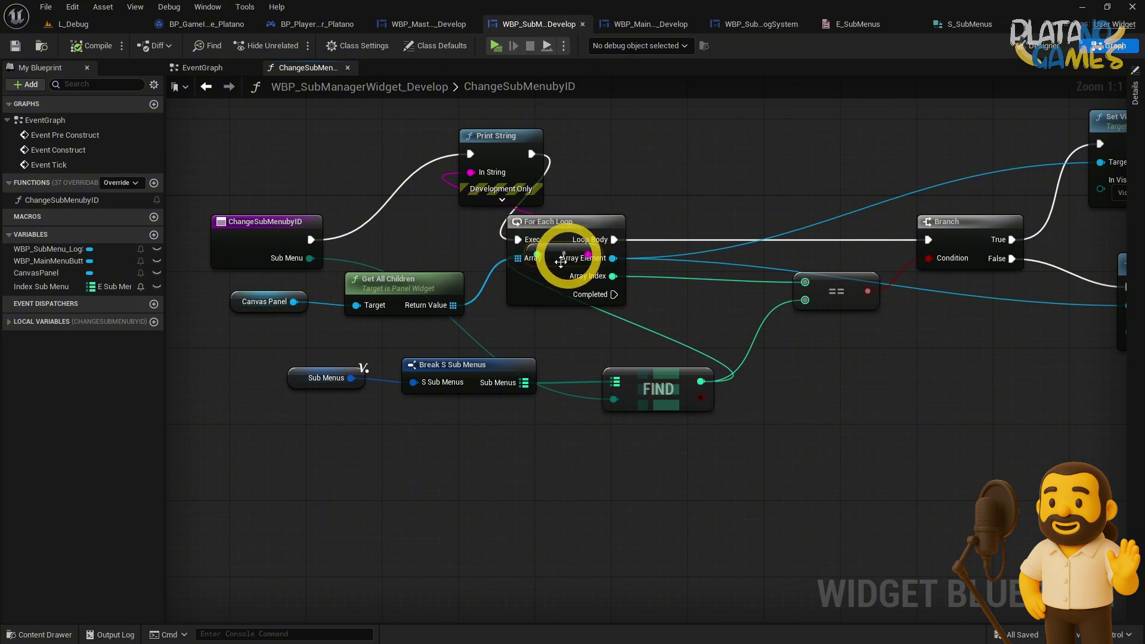
{"action": "left_click_drag", "start_coordinate": [559, 256], "coordinate": [697, 153]}
{"action": "right_click_drag", "start_coordinate": [464, 93], "coordinate": [400, 173]}
{"action": "left_click_drag", "start_coordinate": [371, 174], "coordinate": [647, 230]}
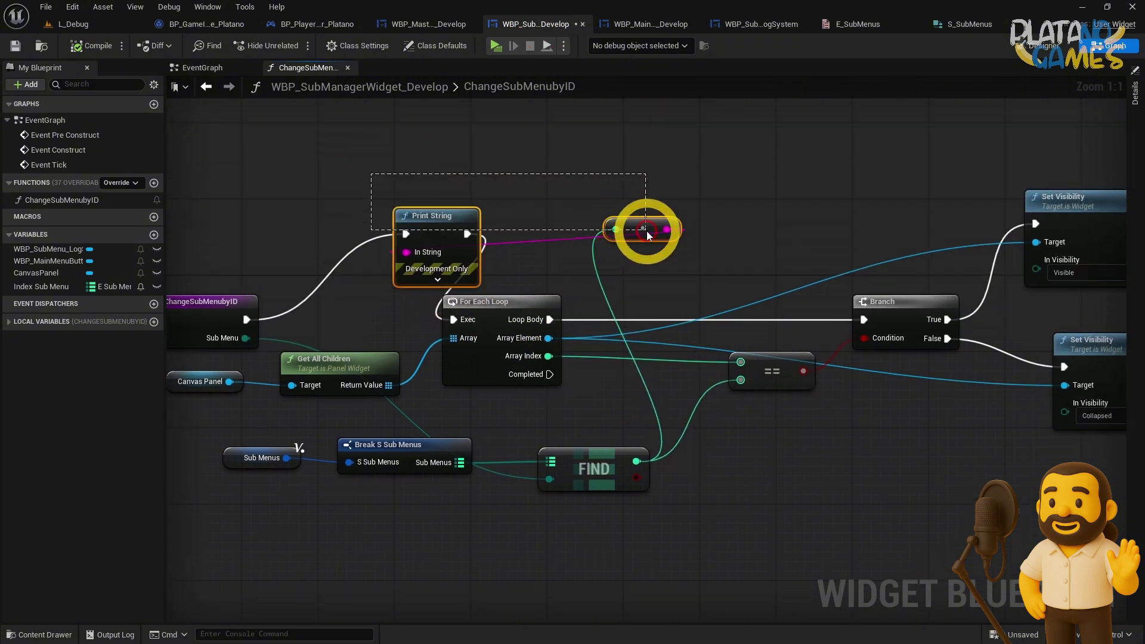
{"action": "key", "text": "Delete"}
{"action": "right_click_drag", "start_coordinate": [366, 276], "coordinate": [486, 241]}
{"action": "left_click_drag", "start_coordinate": [366, 285], "coordinate": [575, 291]}
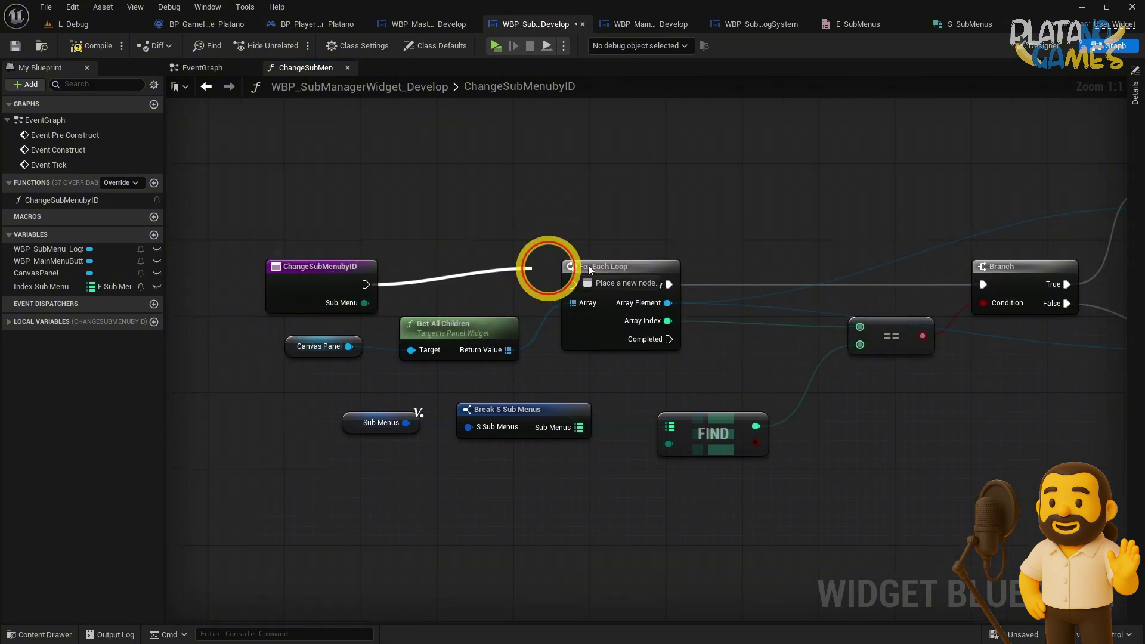
{"action": "scroll", "coordinate": [549, 199], "scroll_direction": "down", "scroll_amount": 2}
{"action": "scroll", "coordinate": [478, 243], "scroll_direction": "down", "scroll_amount": 1}
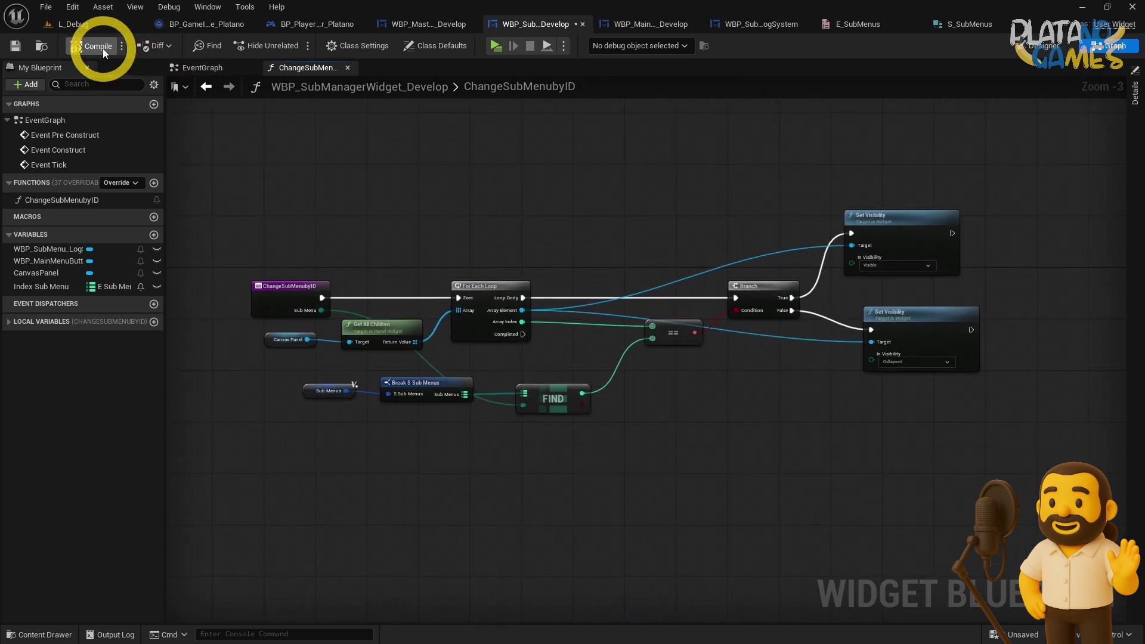
- Move the Change Sub Menuby ID node lower in the EventGraph and save the blueprint
{"action": "left_click", "coordinate": [221, 85]}
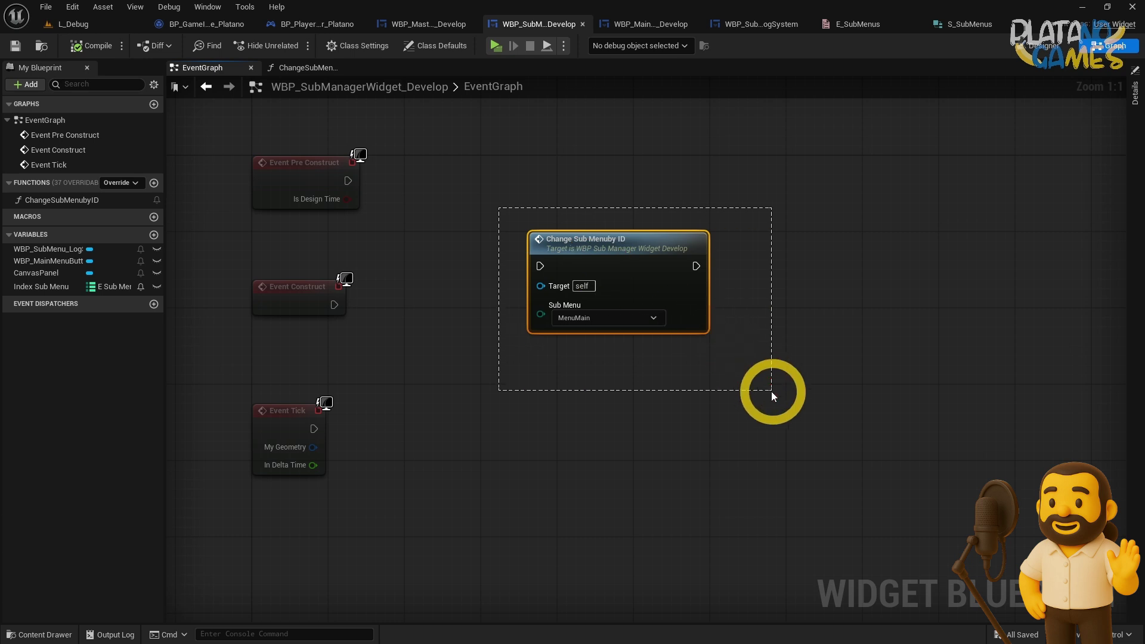
{"action": "left_click_drag", "start_coordinate": [652, 192], "coordinate": [584, 256]}
{"action": "right_click_drag", "start_coordinate": [584, 256], "coordinate": [652, 135]}
{"action": "left_click_drag", "start_coordinate": [653, 136], "coordinate": [605, 385]}
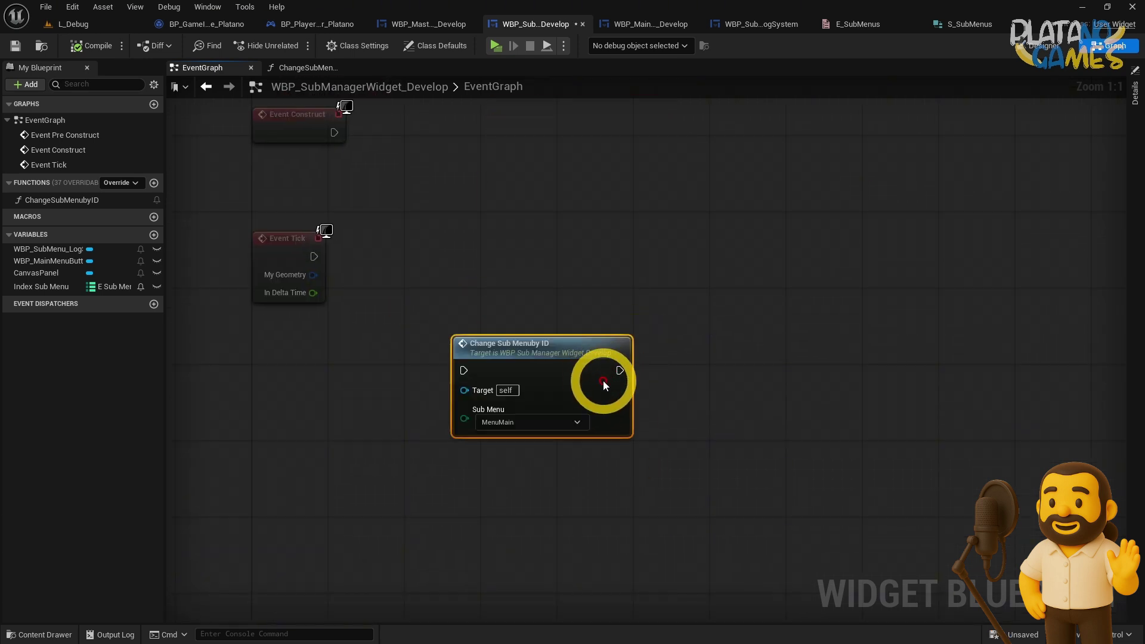
{"action": "left_click", "coordinate": [16, 45]}
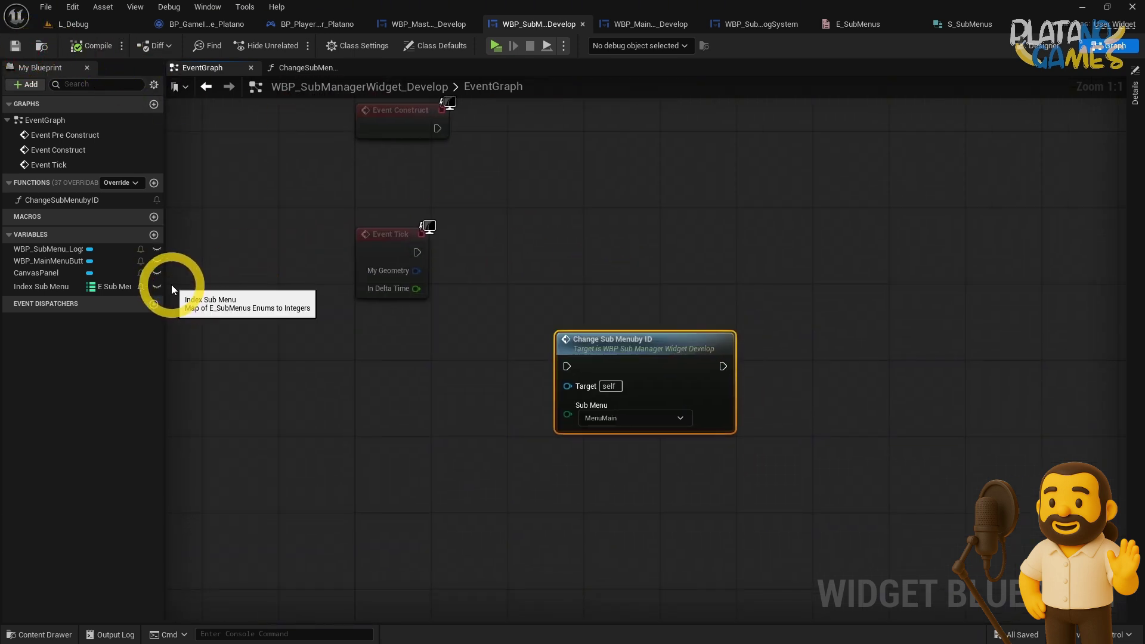
- Select WBP_MainMenuButton_Develop in the Designer and place its getter node in the EventGraph
{"action": "left_click", "coordinate": [1041, 45]}
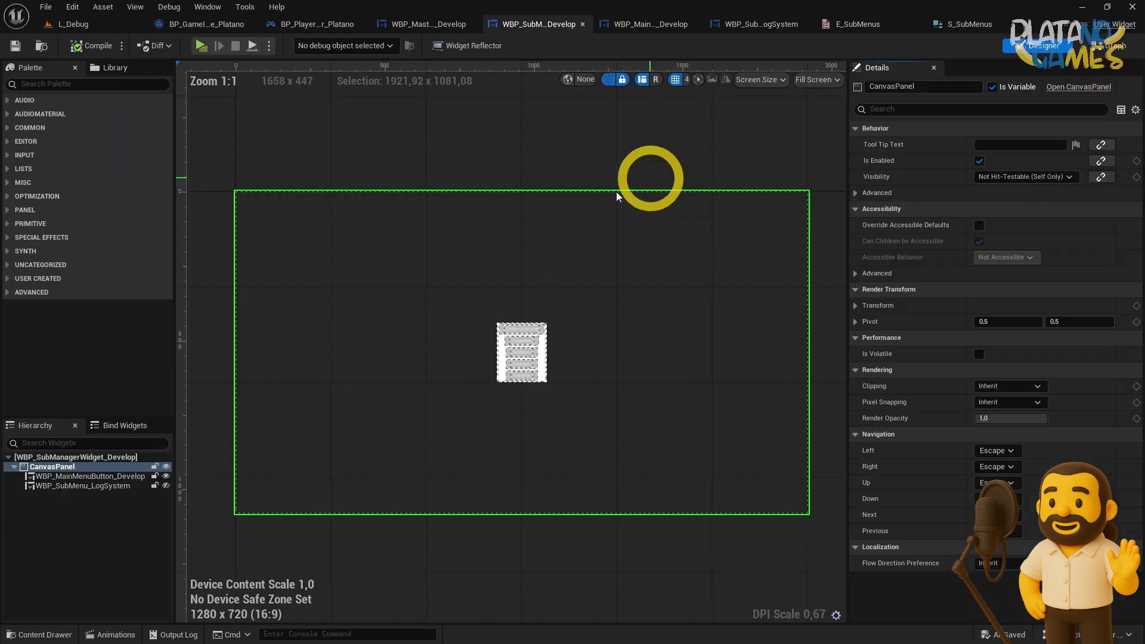
{"action": "left_click", "coordinate": [67, 477]}
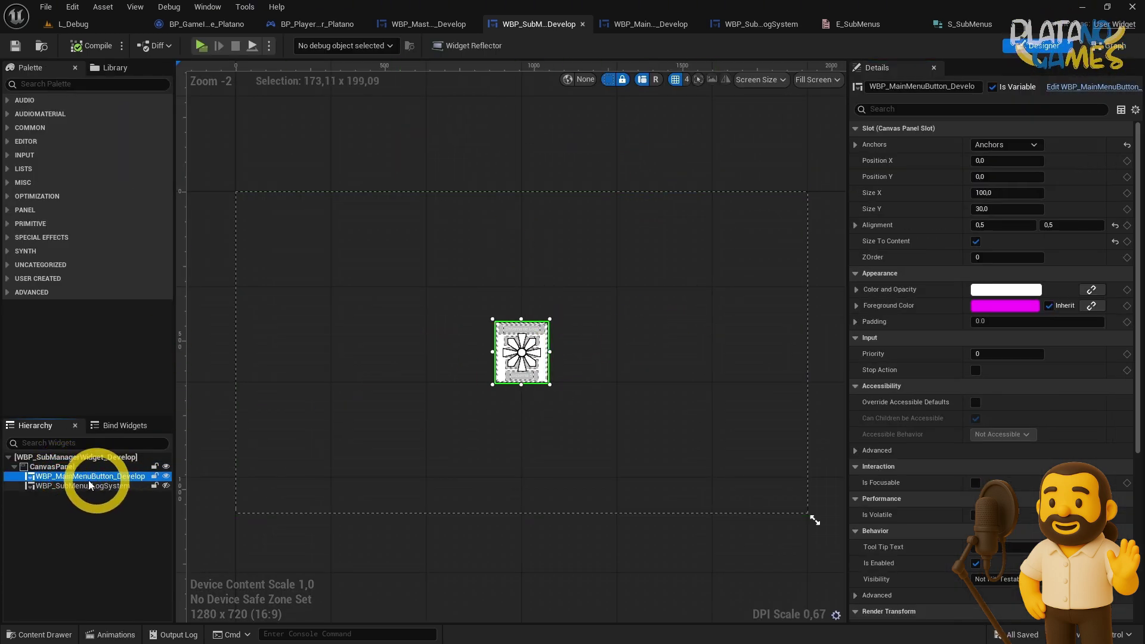
{"action": "left_click", "coordinate": [1119, 44]}
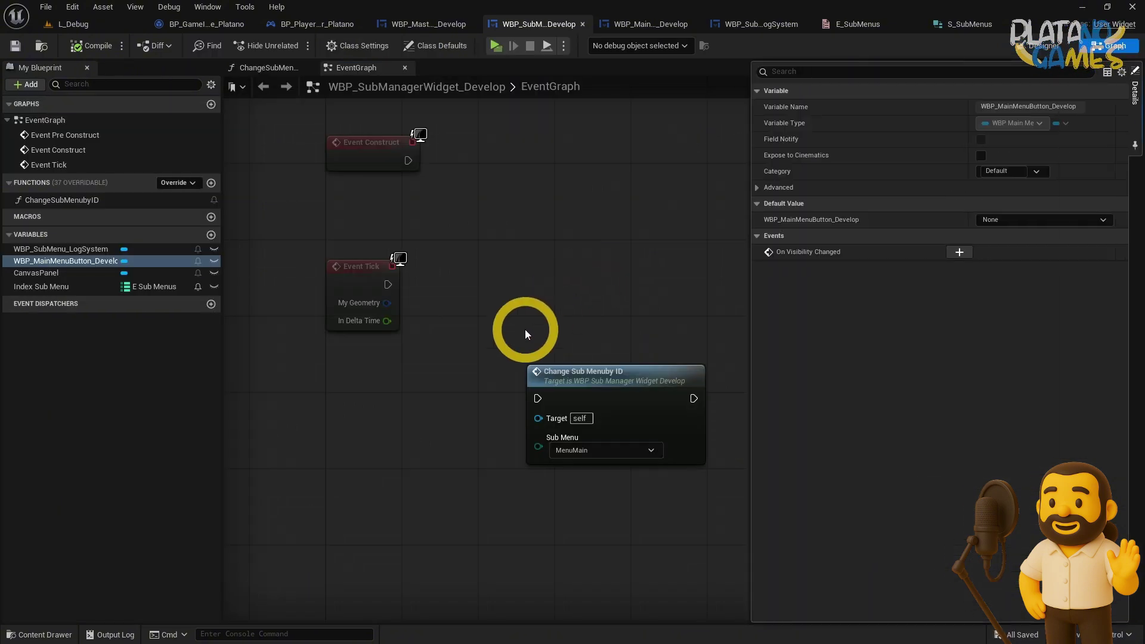
{"action": "left_click_drag", "start_coordinate": [37, 265], "coordinate": [294, 439]}
{"action": "right_click_drag", "start_coordinate": [293, 439], "coordinate": [407, 360]}
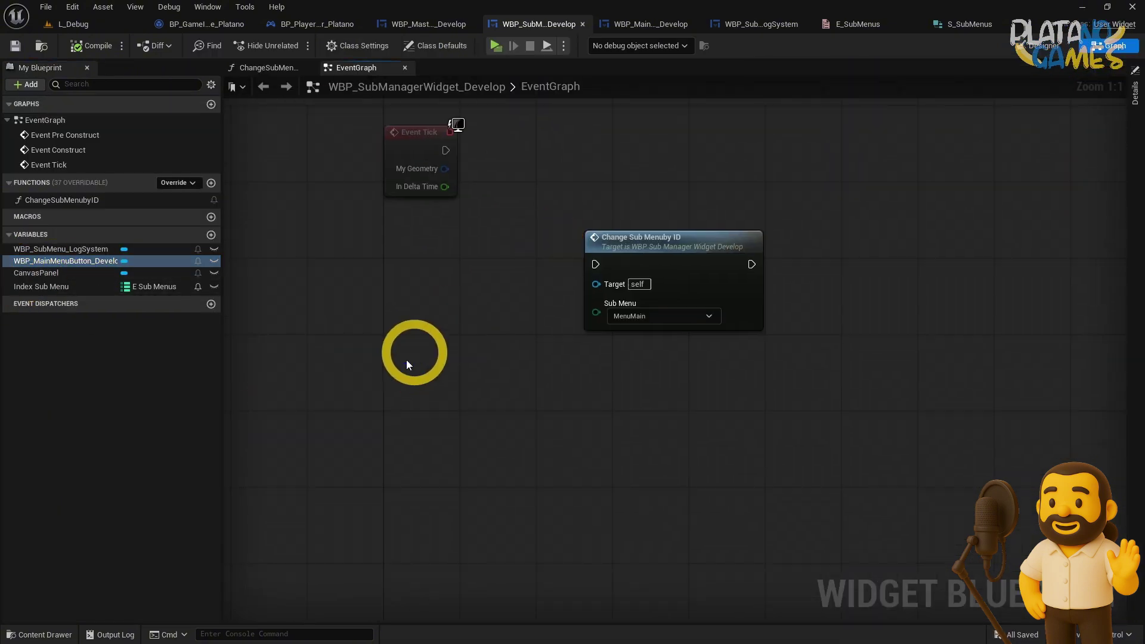
{"action": "left_click_drag", "start_coordinate": [80, 264], "coordinate": [626, 200]}
{"action": "right_click_drag", "start_coordinate": [626, 200], "coordinate": [590, 353]}
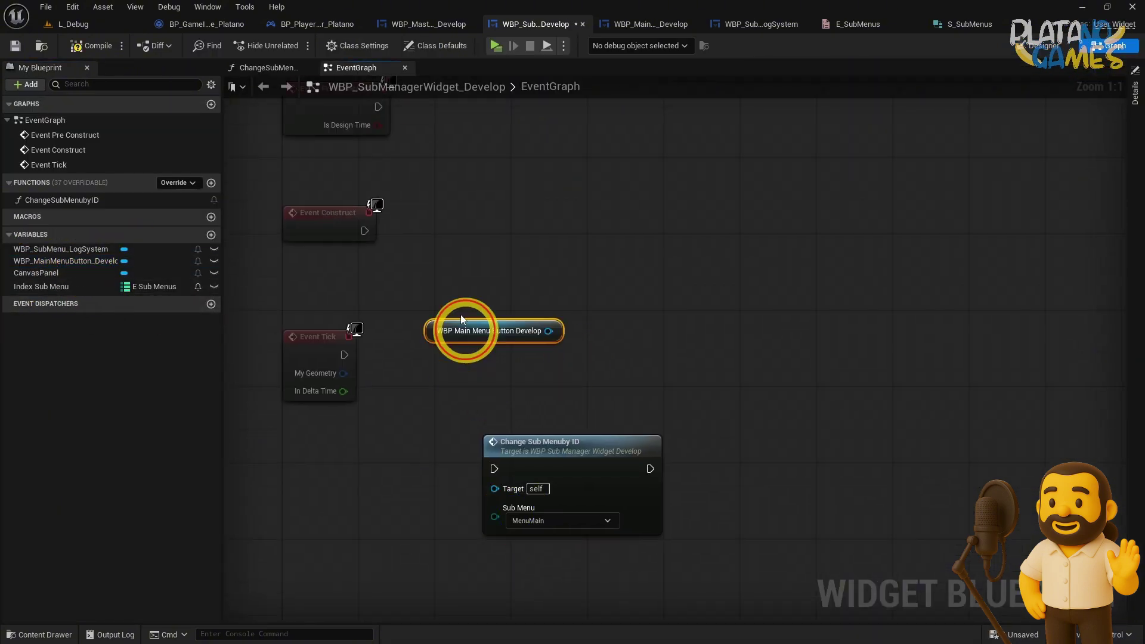
- Search the getter's actions for 'get syst', then open WBP_MainMenuButton_Develop to inspect its buttons
{"action": "left_click_drag", "start_coordinate": [585, 270], "coordinate": [589, 260]}
{"action": "type", "text": "get "}
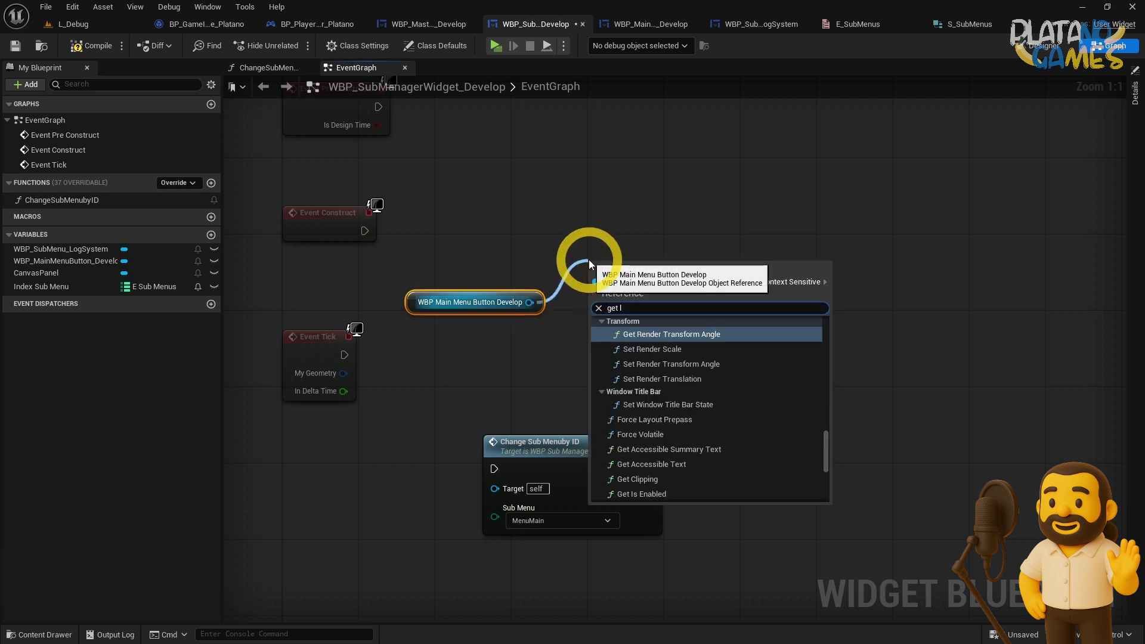
{"action": "type", "text": "syst"}
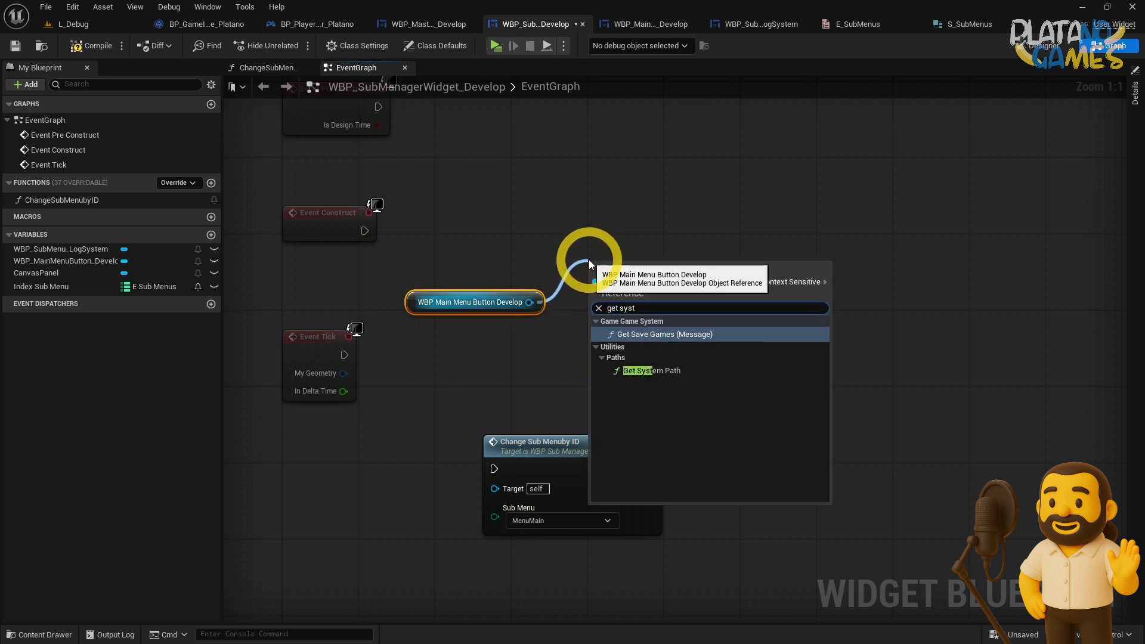
{"action": "key", "text": "Escape"}
{"action": "left_click_drag", "start_coordinate": [529, 302], "coordinate": [618, 273]}
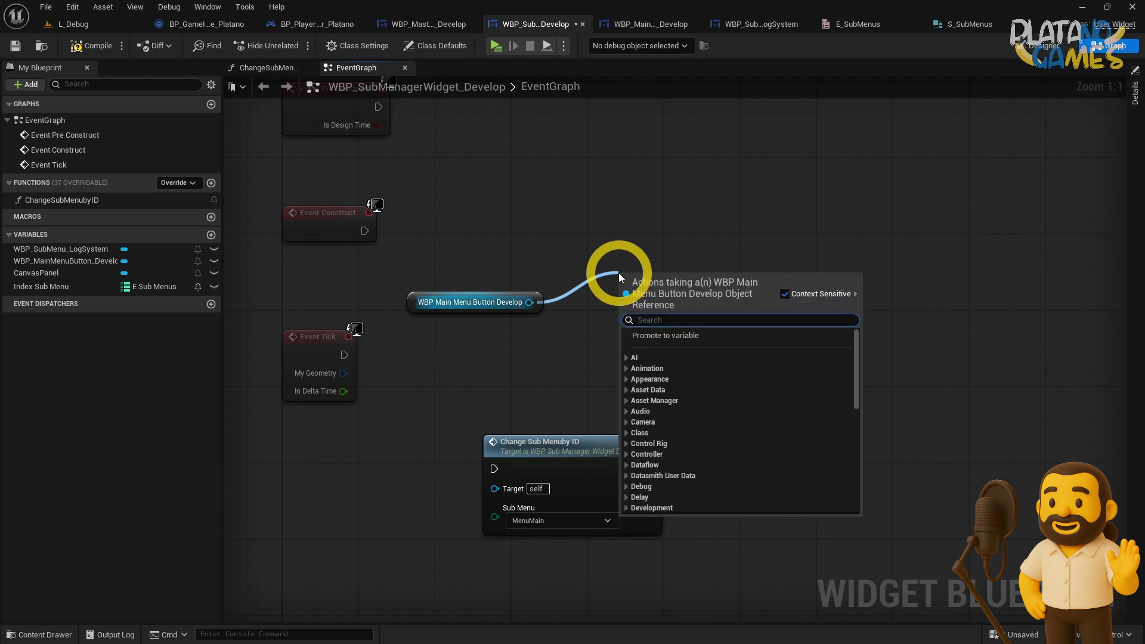
{"action": "left_click", "coordinate": [613, 99]}
{"action": "left_click", "coordinate": [648, 24]}
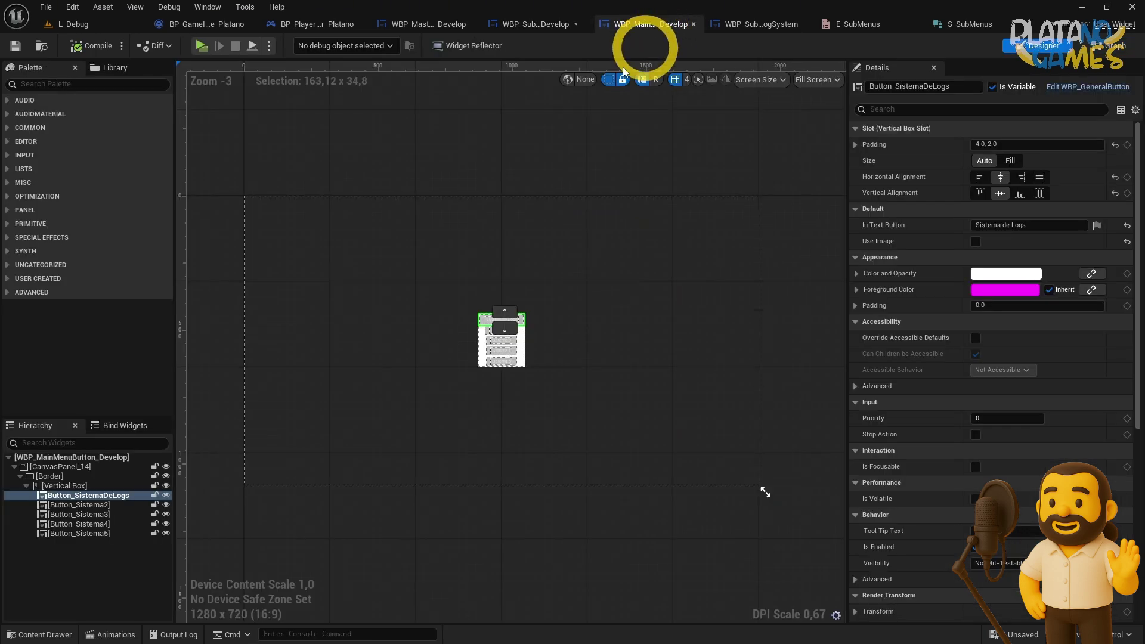
- Get Button Sistema De Logs from the main menu button and add a Bind Event to On Clicked
{"action": "left_click", "coordinate": [525, 24]}
{"action": "left_click_drag", "start_coordinate": [529, 302], "coordinate": [574, 273]}
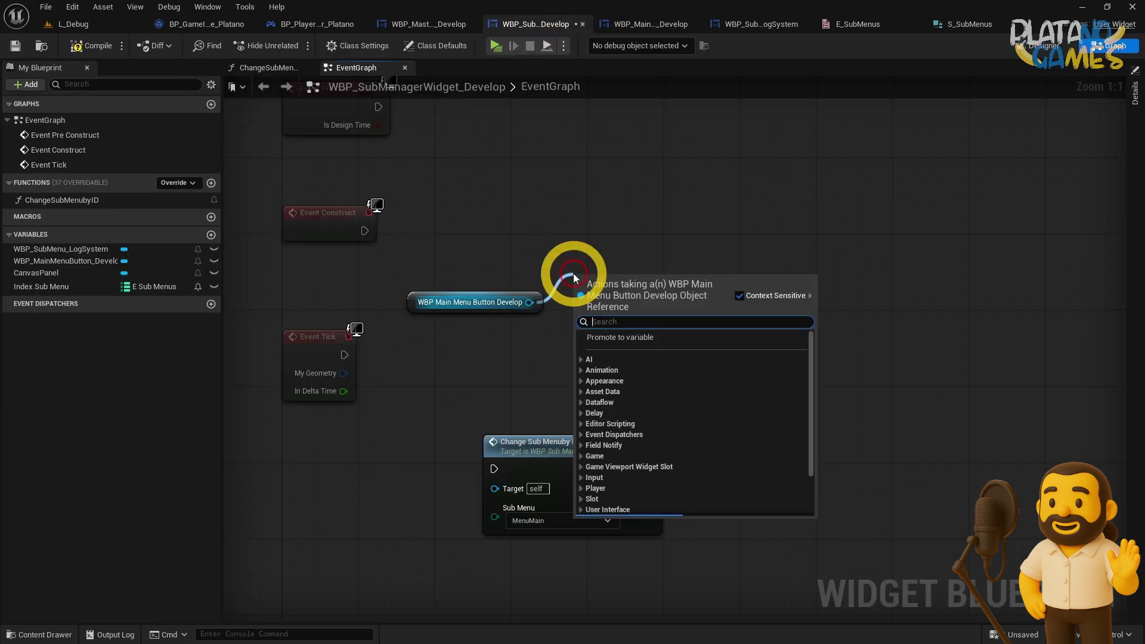
{"action": "type", "text": "sistema"}
{"action": "key", "text": "Return"}
{"action": "left_click_drag", "start_coordinate": [717, 283], "coordinate": [818, 209]}
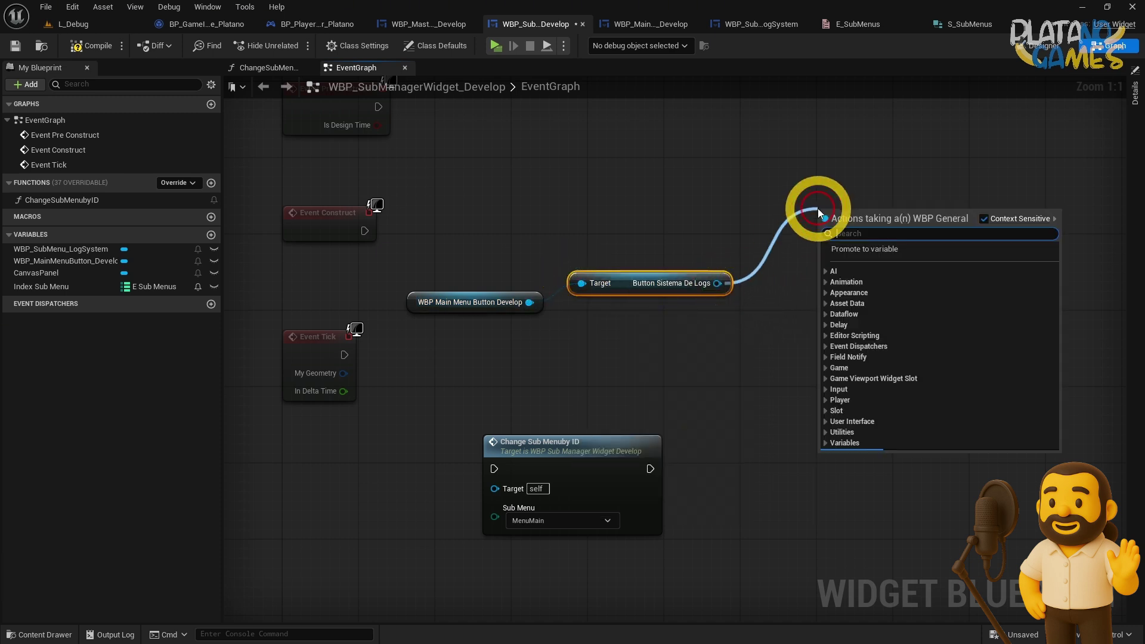
{"action": "type", "text": "dispat"}
{"action": "key", "text": "Return"}
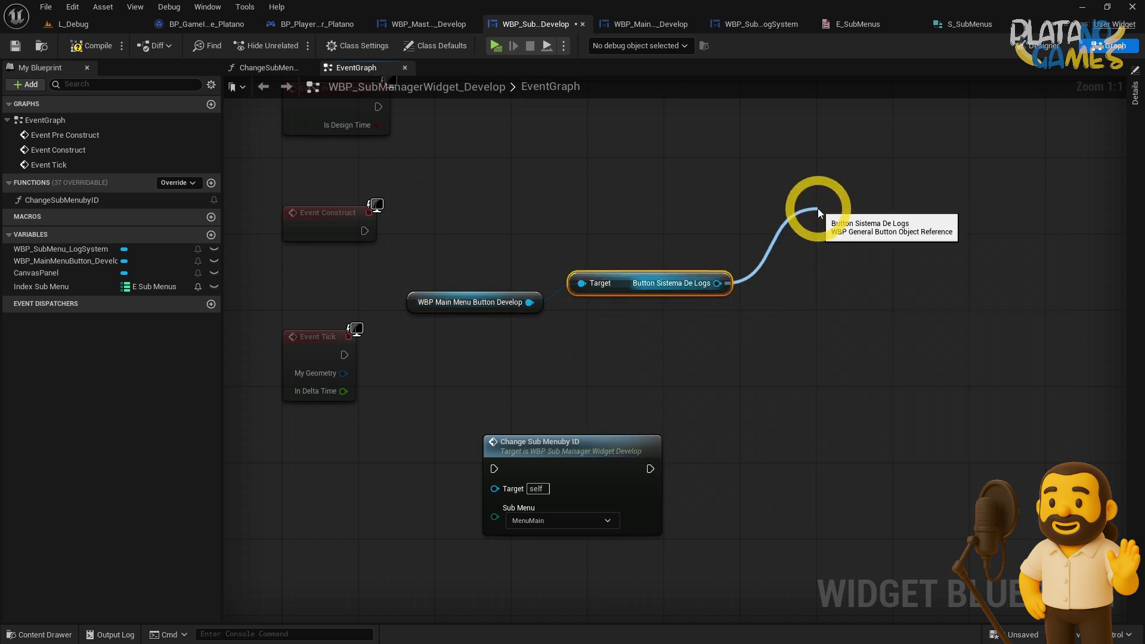
- Connect Event Construct to the bind so the click event calls Change Sub Menuby ID with SystemLog
{"action": "right_click_drag", "start_coordinate": [738, 240], "coordinate": [708, 219]}
{"action": "left_click_drag", "start_coordinate": [336, 210], "coordinate": [800, 210]}
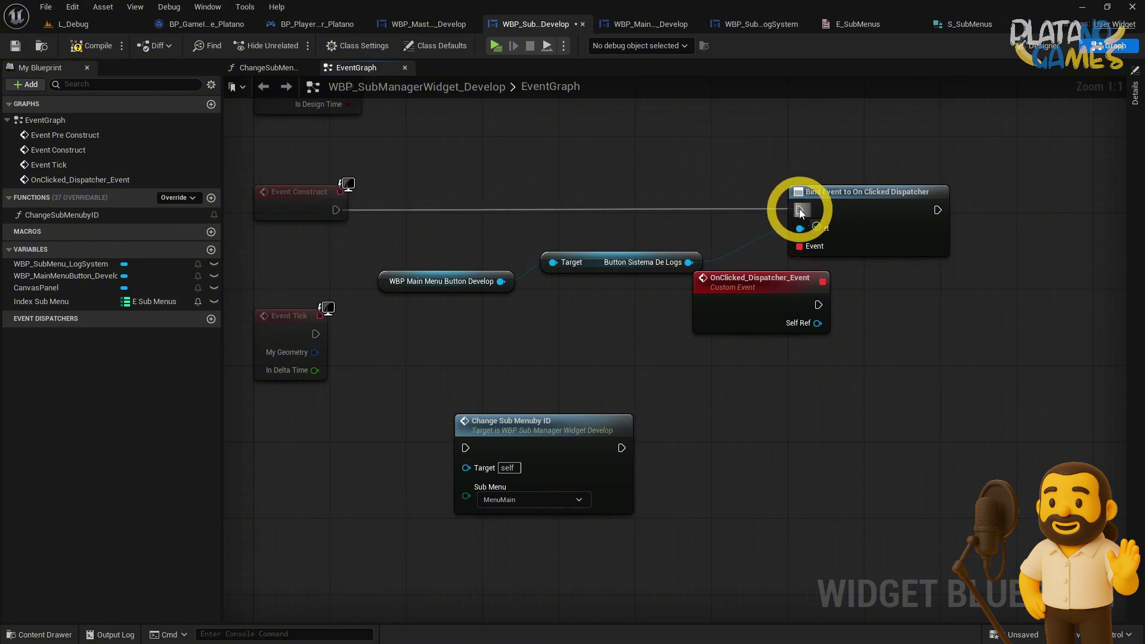
{"action": "right_click_drag", "start_coordinate": [835, 209], "coordinate": [648, 268]}
{"action": "mouse_move", "coordinate": [378, 440]}
{"action": "left_mouse_down"}
{"action": "mouse_move", "coordinate": [989, 344]}
{"action": "mouse_move", "coordinate": [760, 335]}
{"action": "left_mouse_up"}
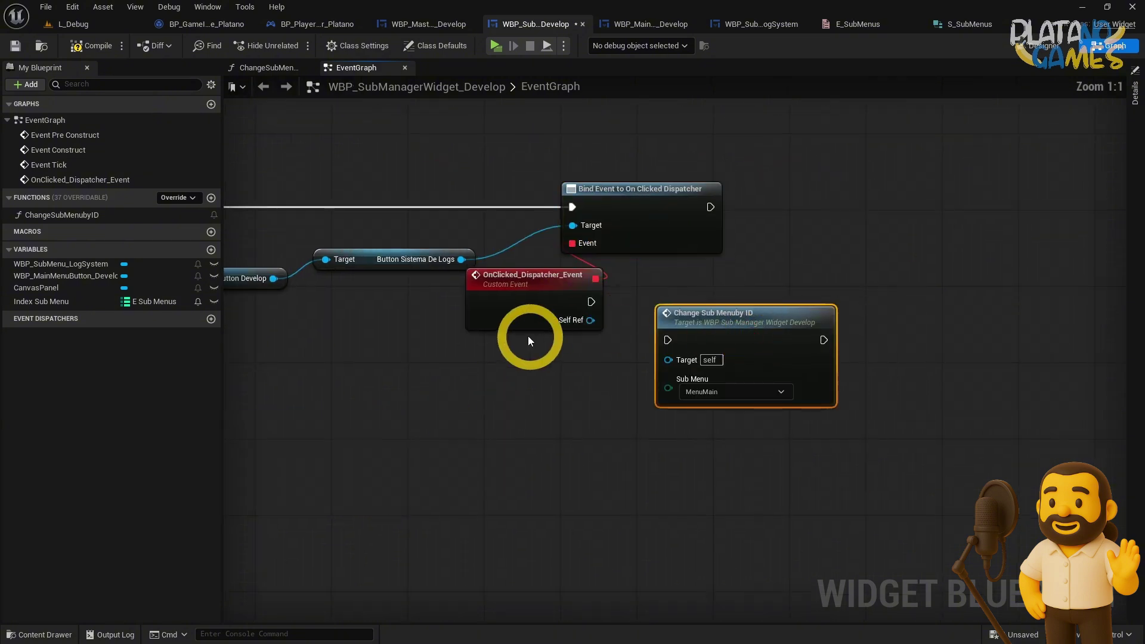
{"action": "left_click_drag", "start_coordinate": [545, 293], "coordinate": [525, 350]}
{"action": "left_click", "coordinate": [686, 394]}
{"action": "left_click", "coordinate": [704, 420]}
{"action": "right_click_drag", "start_coordinate": [633, 418], "coordinate": [582, 363]}
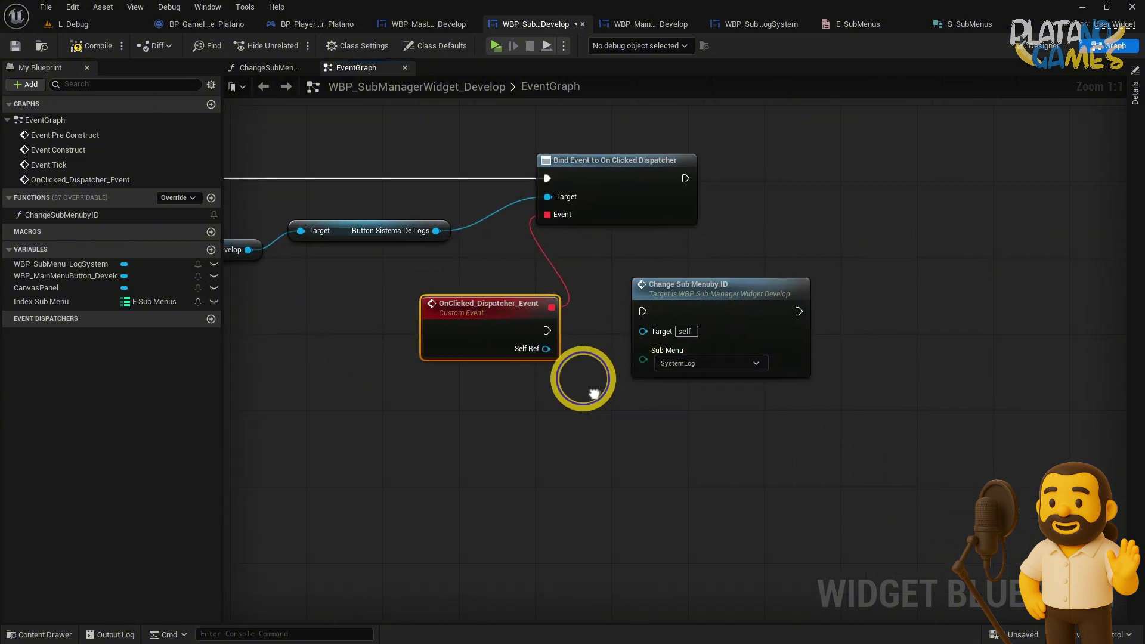
{"action": "left_click_drag", "start_coordinate": [522, 305], "coordinate": [617, 296]}
{"action": "left_click", "coordinate": [688, 311]}
{"action": "right_click_drag", "start_coordinate": [537, 401], "coordinate": [585, 394]}
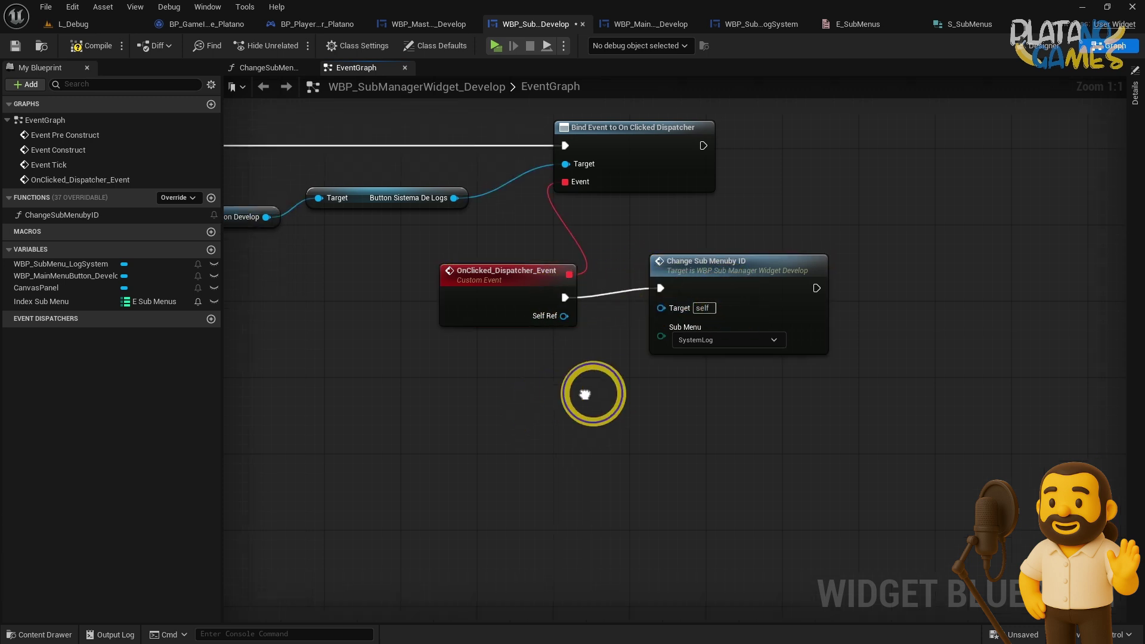
- Compile and save the sub-manager widget blueprint
{"action": "left_click", "coordinate": [538, 338]}
{"action": "left_click", "coordinate": [14, 46]}
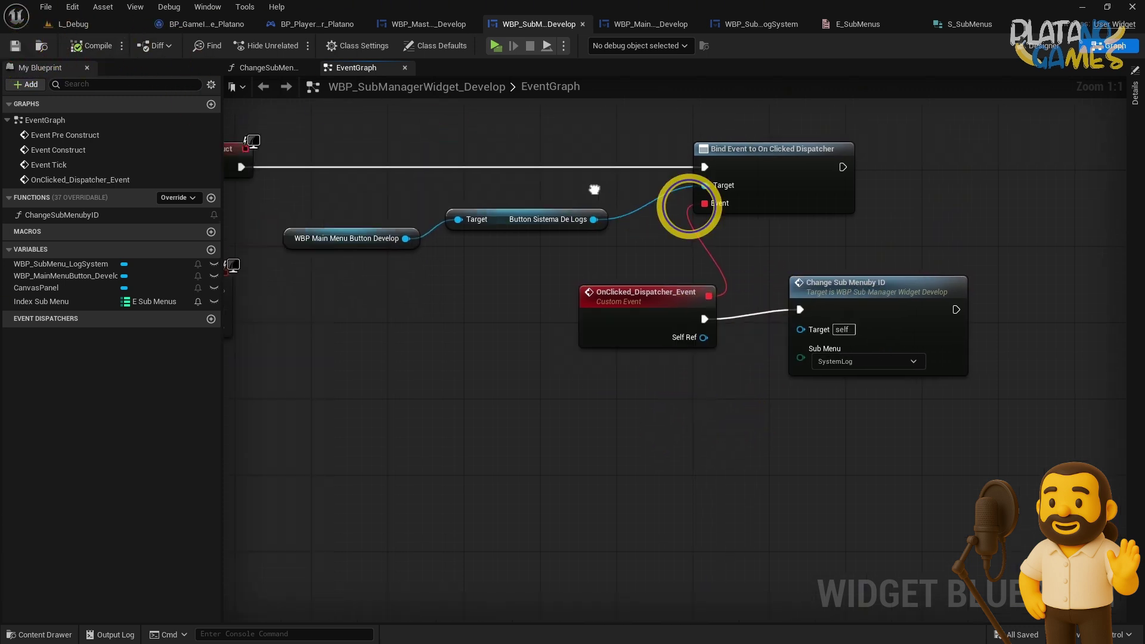
{"action": "scroll", "coordinate": [555, 222], "scroll_direction": "down", "scroll_amount": 2}
{"action": "left_click", "coordinate": [689, 192]}
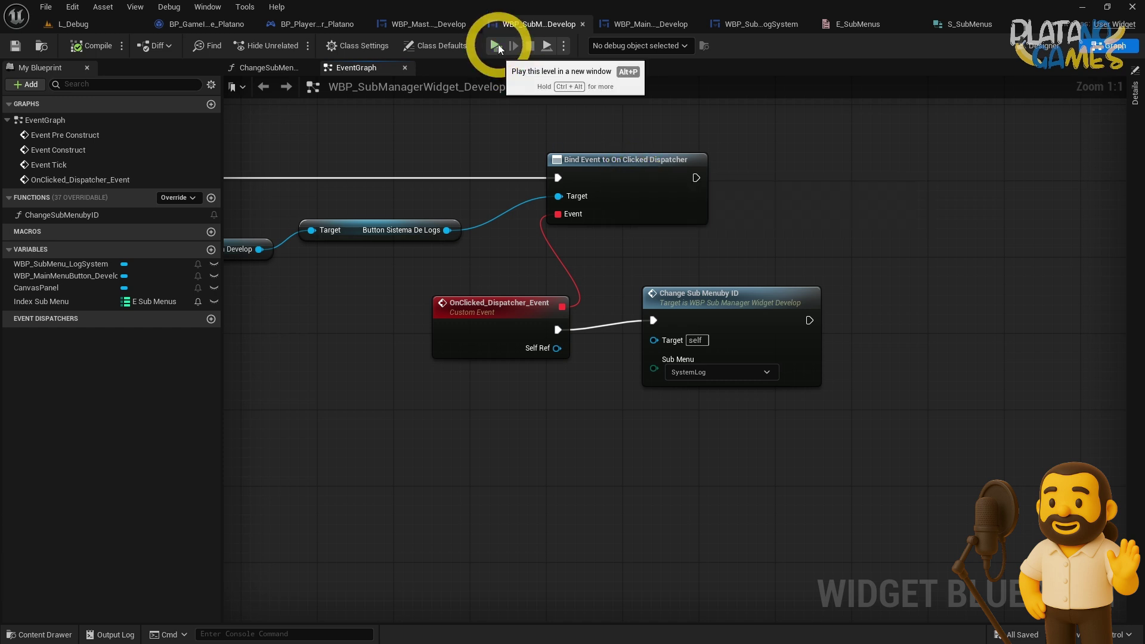
{"action": "left_click", "coordinate": [496, 45]}
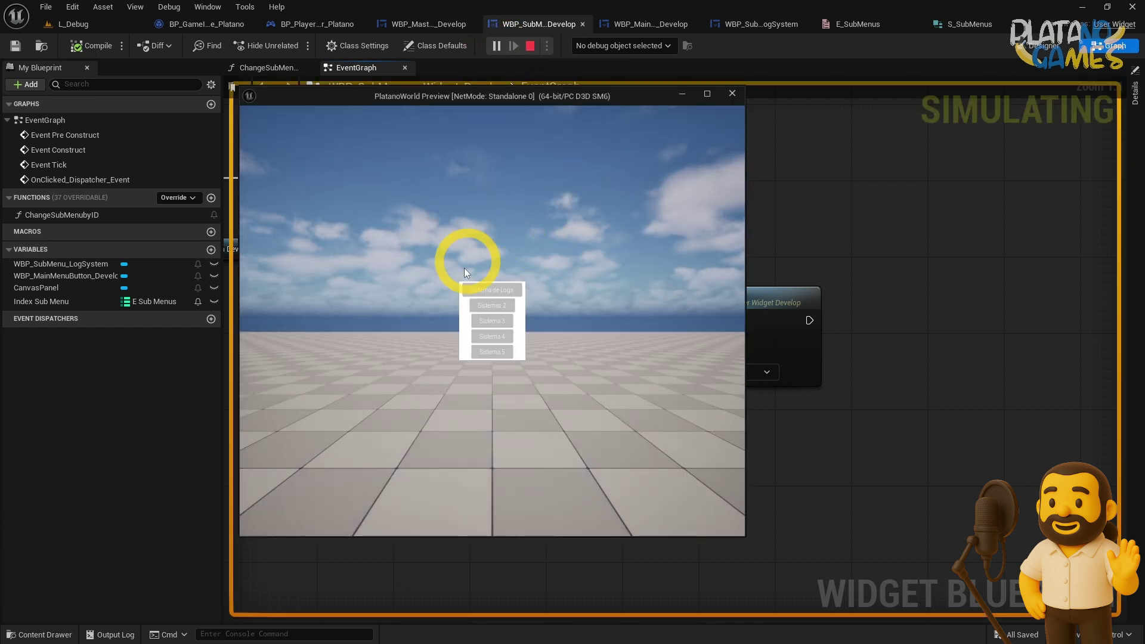
{"action": "left_click", "coordinate": [477, 289]}
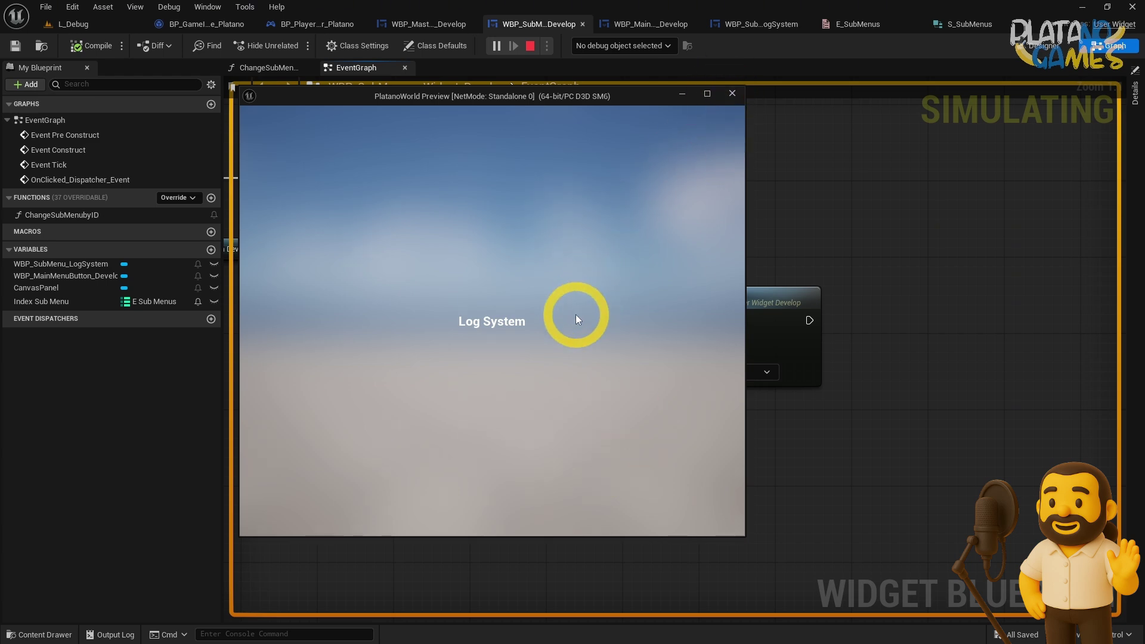
{"action": "left_click", "coordinate": [733, 95]}
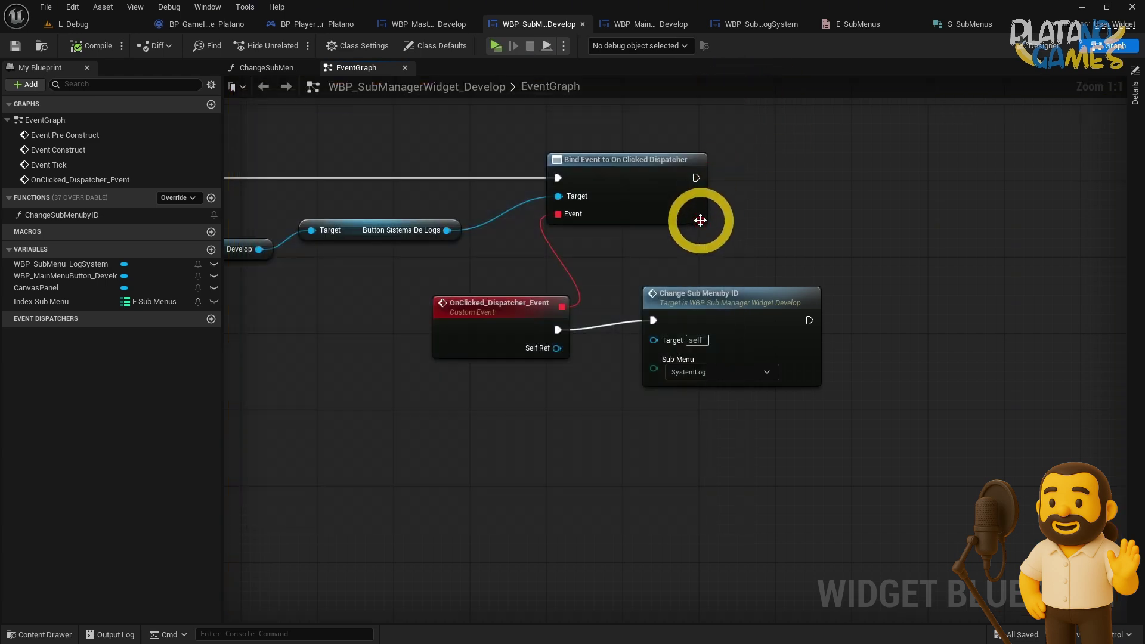
- Save, then straighten the two button getter nodes onto one row in line with the bind
{"action": "left_click", "coordinate": [15, 45]}
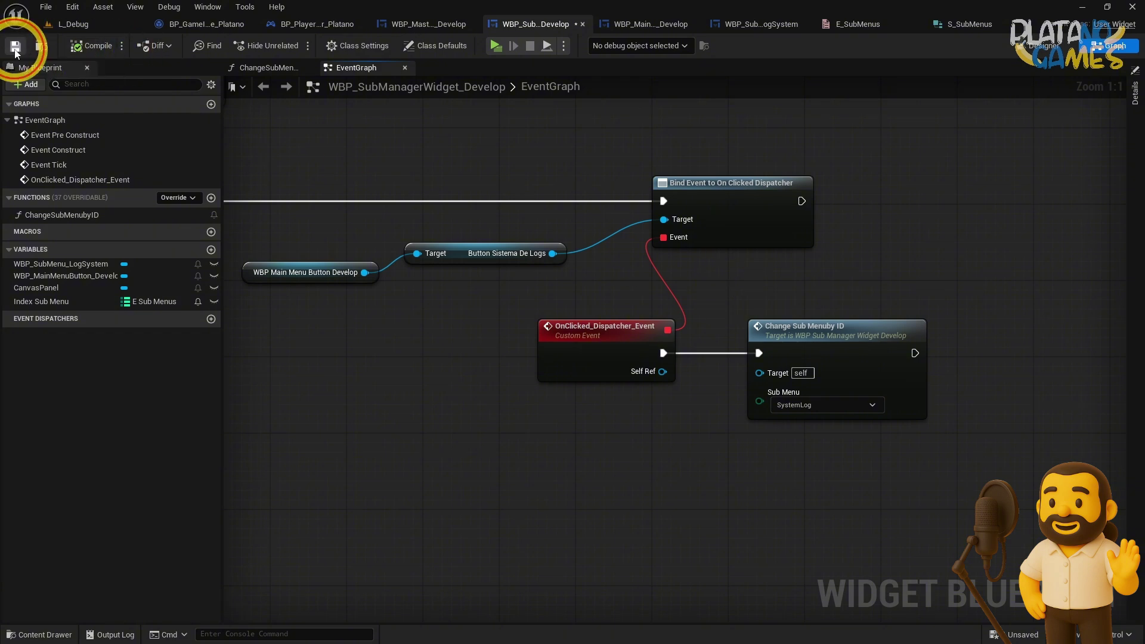
{"action": "left_click_drag", "start_coordinate": [382, 265], "coordinate": [383, 281]}
{"action": "key", "text": "q"}
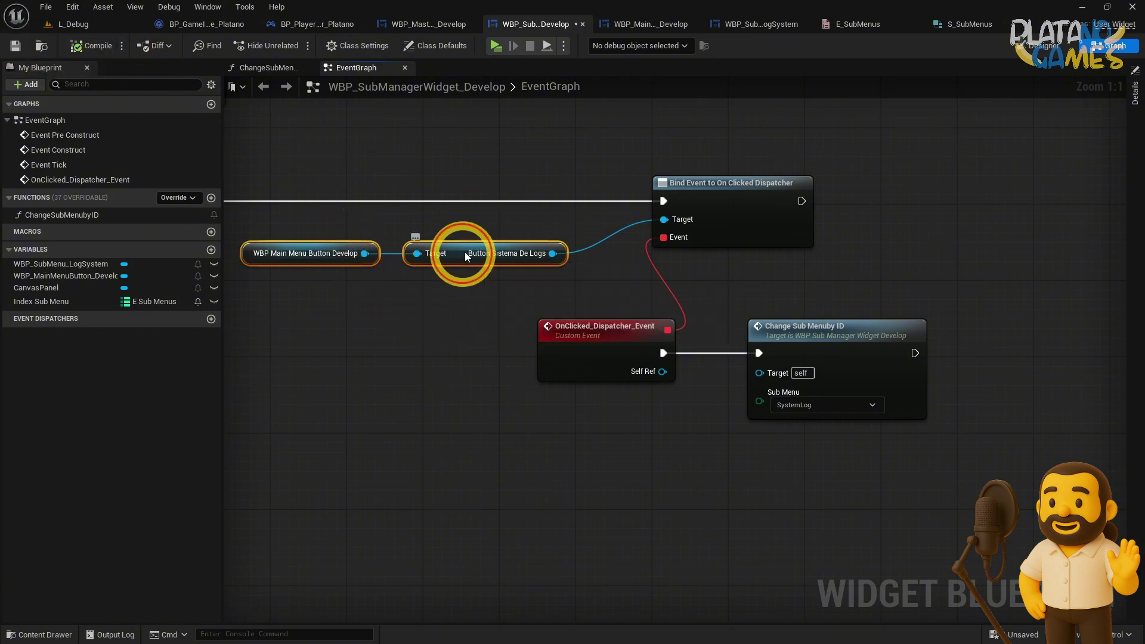
{"action": "left_click_drag", "start_coordinate": [460, 256], "coordinate": [535, 225]}
{"action": "right_click_drag", "start_coordinate": [744, 284], "coordinate": [598, 294]}
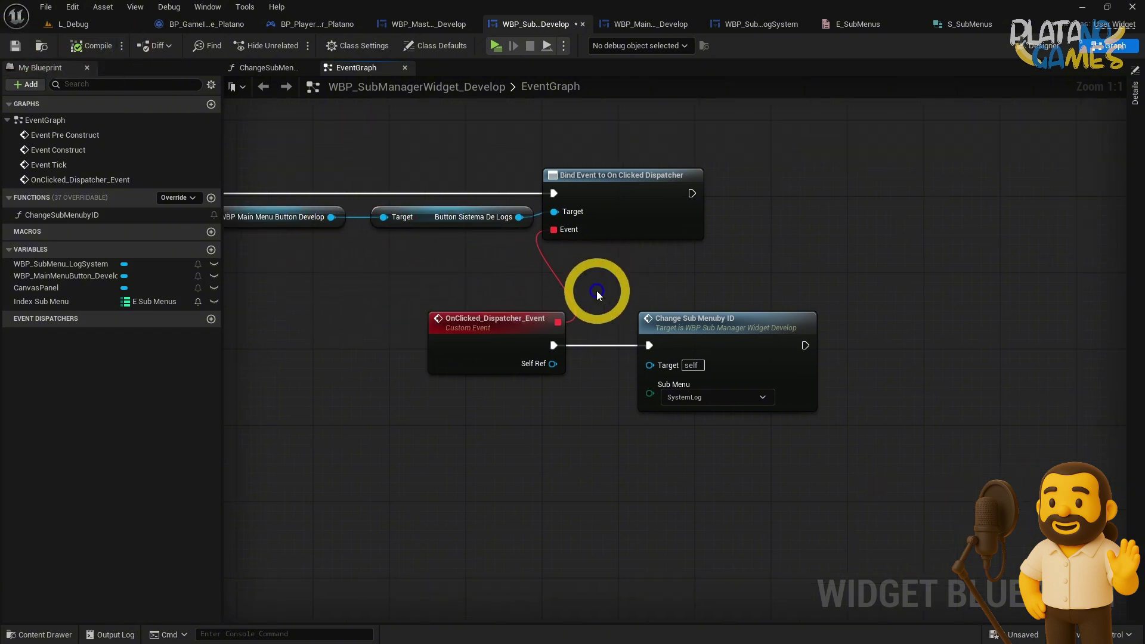
{"action": "right_click_drag", "start_coordinate": [660, 263], "coordinate": [772, 249]}
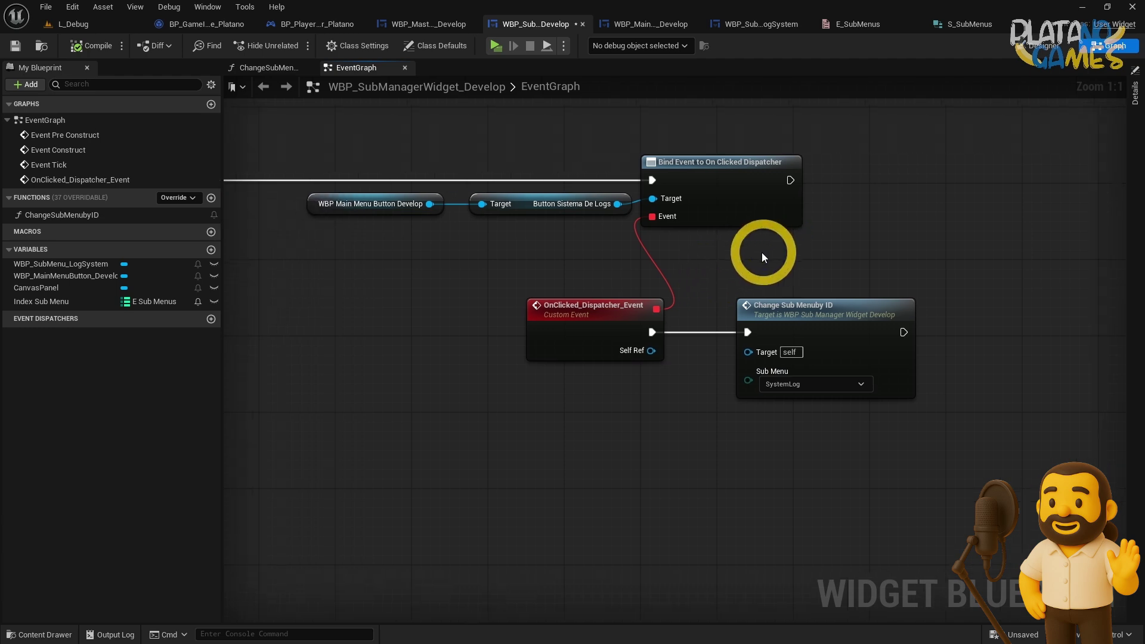
- Move the OnClicked event and Change Sub Menuby ID nodes left, then open WBP_SubMenu_LogSystem
{"action": "right_click_drag", "start_coordinate": [370, 290], "coordinate": [420, 284]}
{"action": "mouse_move", "coordinate": [573, 289]}
{"action": "left_mouse_down"}
{"action": "mouse_move", "coordinate": [899, 327]}
{"action": "mouse_move", "coordinate": [813, 327]}
{"action": "left_mouse_up"}
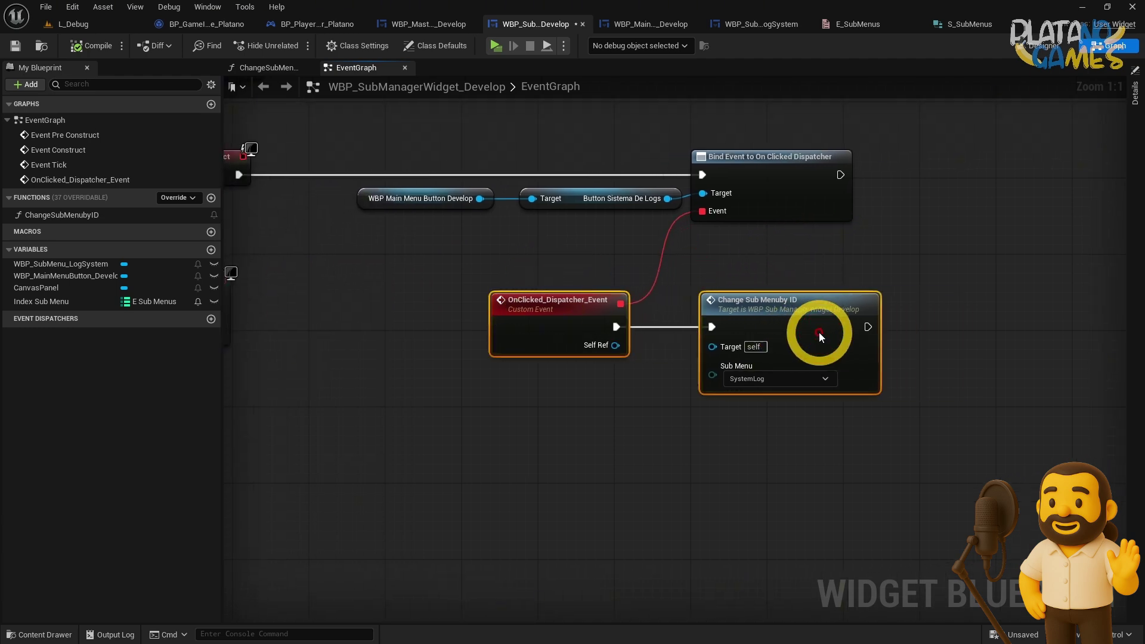
{"action": "left_click", "coordinate": [824, 263]}
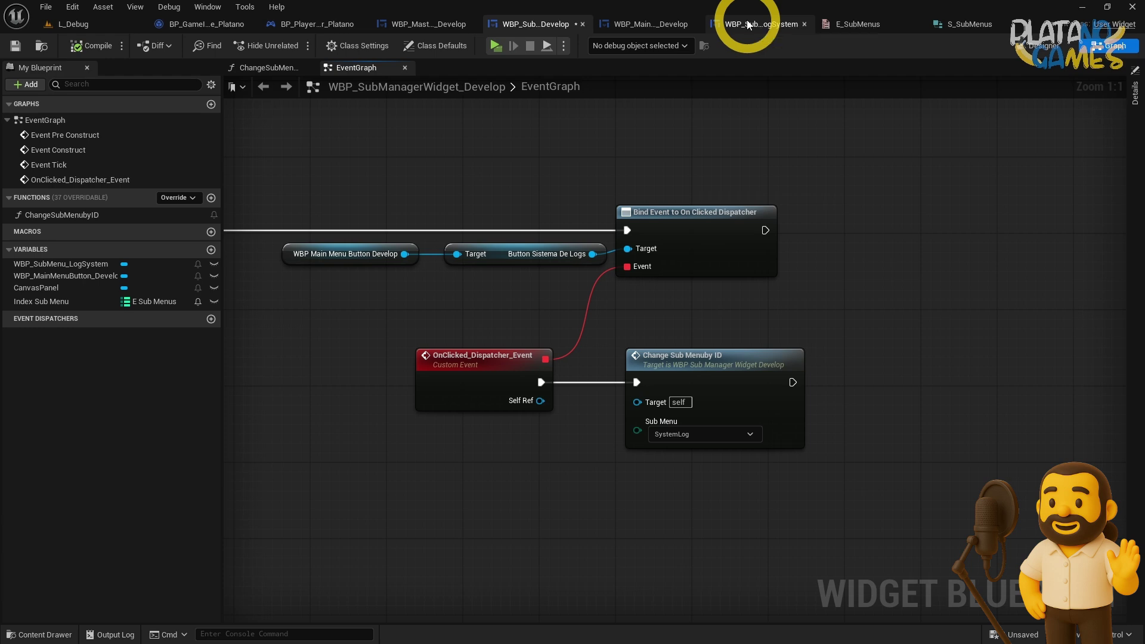
{"action": "left_click", "coordinate": [746, 24]}
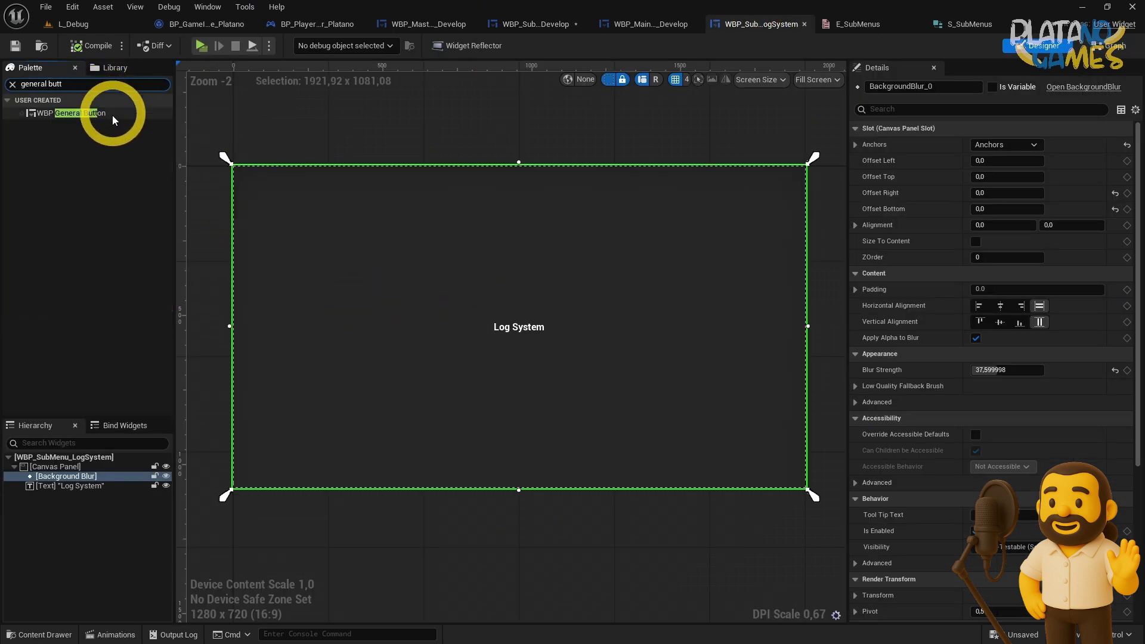
- Add a WBP General Button to the Log System canvas, anchored top-left with an offset
{"action": "left_click", "coordinate": [49, 117]}
{"action": "left_click", "coordinate": [54, 499]}
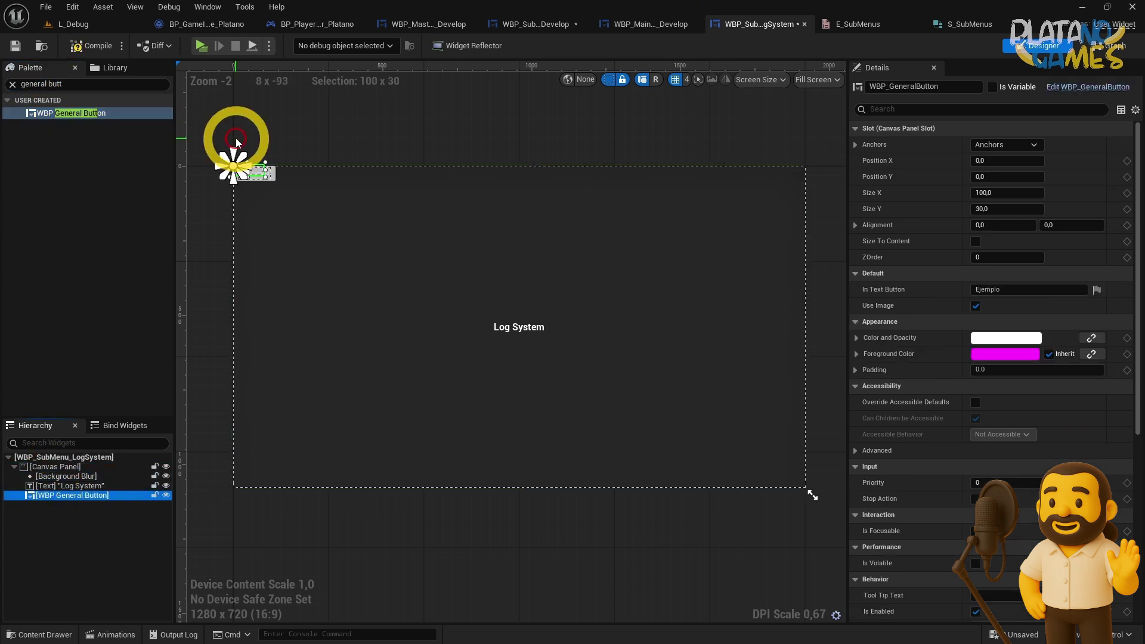
{"action": "scroll", "coordinate": [235, 138], "scroll_direction": "up", "scroll_amount": 7}
{"action": "left_click", "coordinate": [1007, 145]}
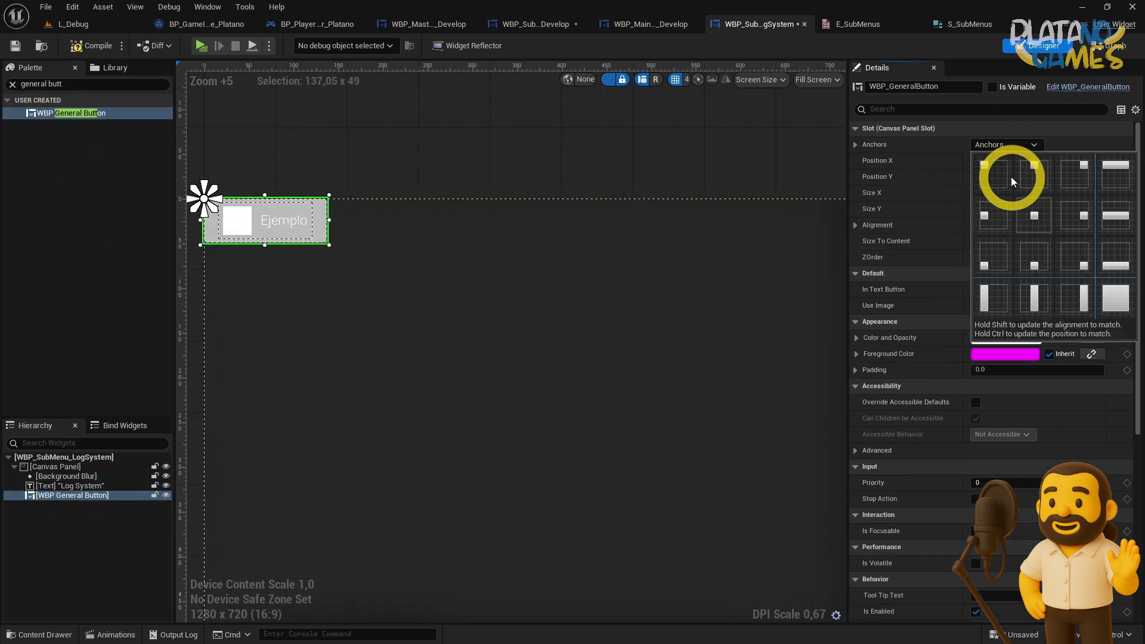
{"action": "left_click", "coordinate": [1011, 176]}
{"action": "mouse_move", "coordinate": [1018, 226]}
{"action": "left_mouse_down"}
{"action": "mouse_move", "coordinate": [992, 225]}
{"action": "mouse_move", "coordinate": [1023, 225]}
{"action": "left_mouse_up"}
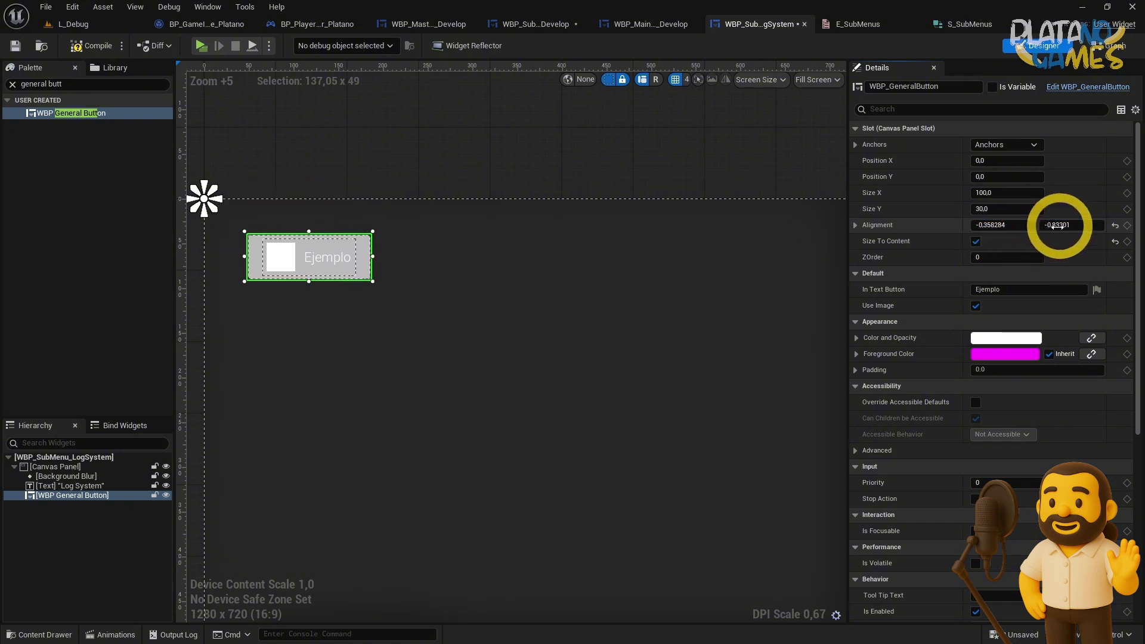
- Label the button 'Home', push it further down, and save the submenu widget
{"action": "right_click_drag", "start_coordinate": [227, 291], "coordinate": [272, 286]}
{"action": "left_click", "coordinate": [1002, 289]}
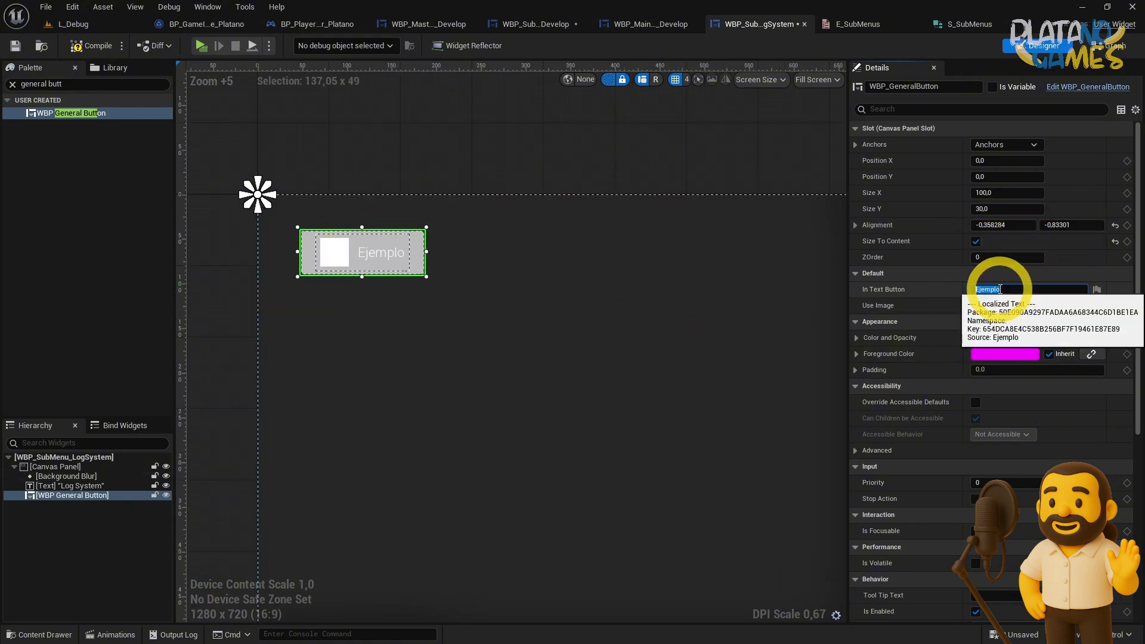
{"action": "type", "text": "Home"}
{"action": "key", "text": "Return"}
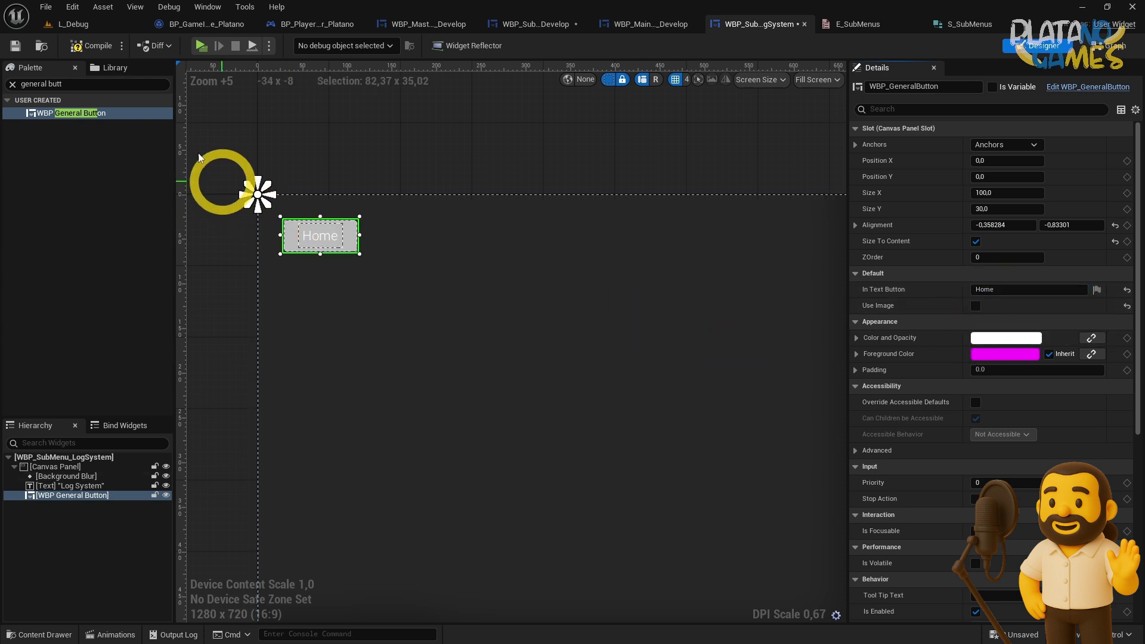
{"action": "mouse_move", "coordinate": [1058, 225]}
{"action": "left_mouse_down"}
{"action": "mouse_move", "coordinate": [997, 234]}
{"action": "mouse_move", "coordinate": [1005, 228]}
{"action": "left_mouse_up"}
{"action": "scroll", "coordinate": [639, 371], "scroll_direction": "down", "scroll_amount": 6}
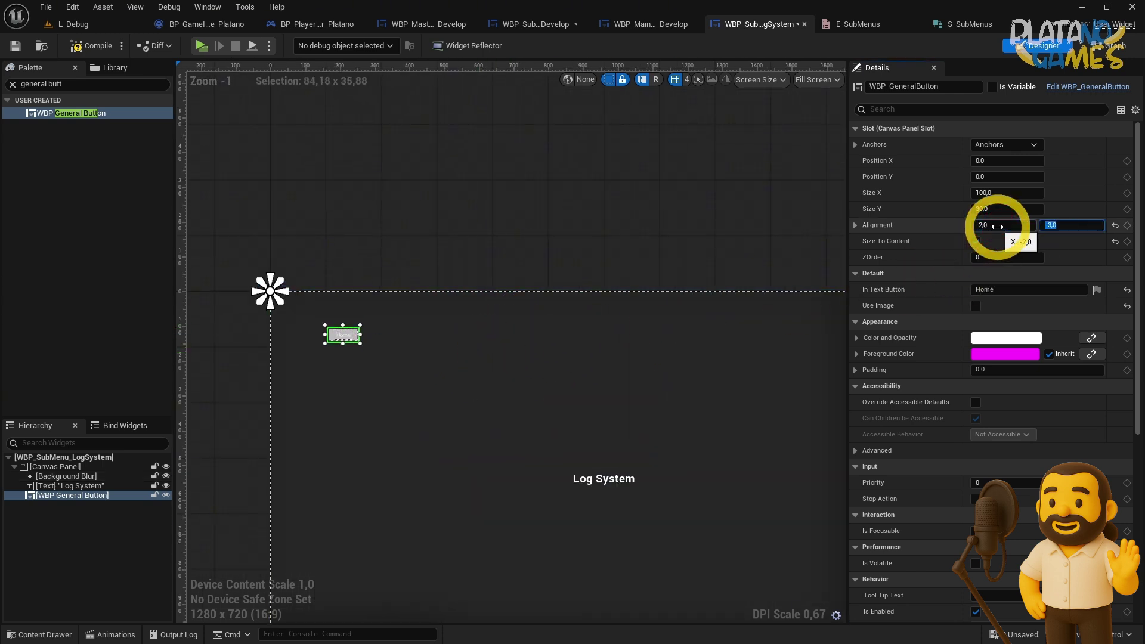
{"action": "left_click", "coordinate": [15, 46]}
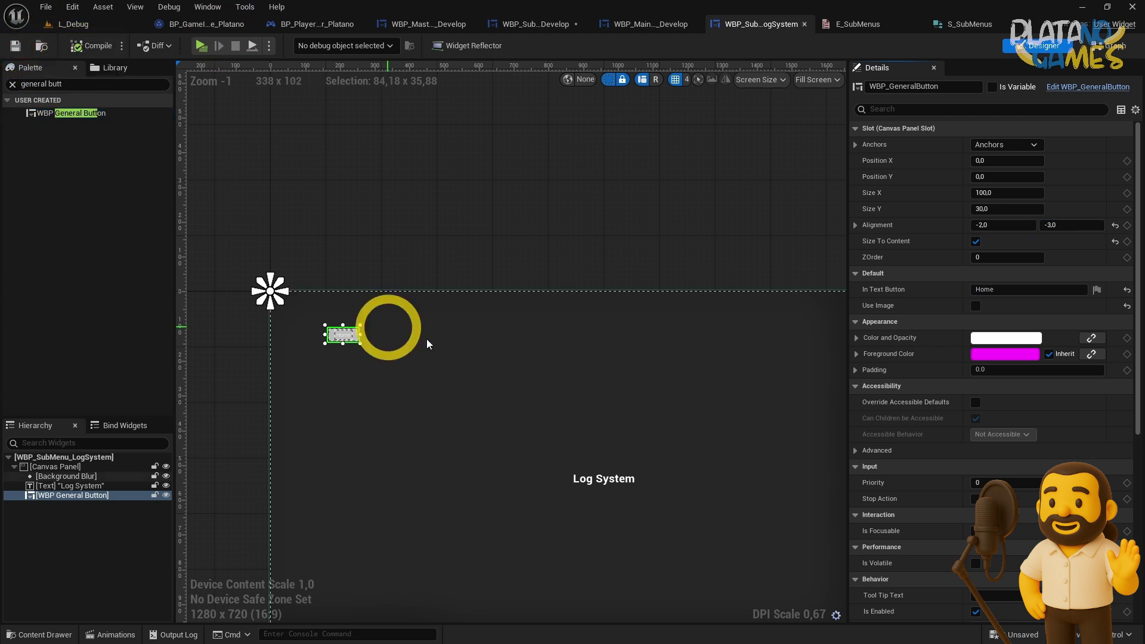
- Rename the button widget to Btn_Home
{"action": "left_click", "coordinate": [1010, 109]}
{"action": "left_click", "coordinate": [905, 87]}
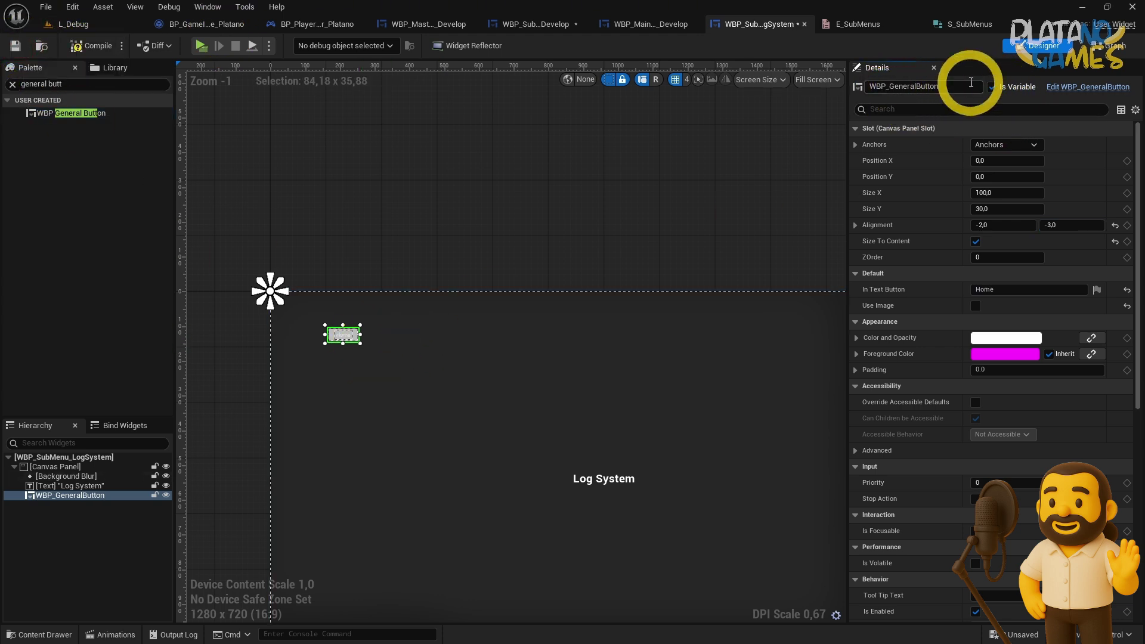
{"action": "type", "text": "Button_"}
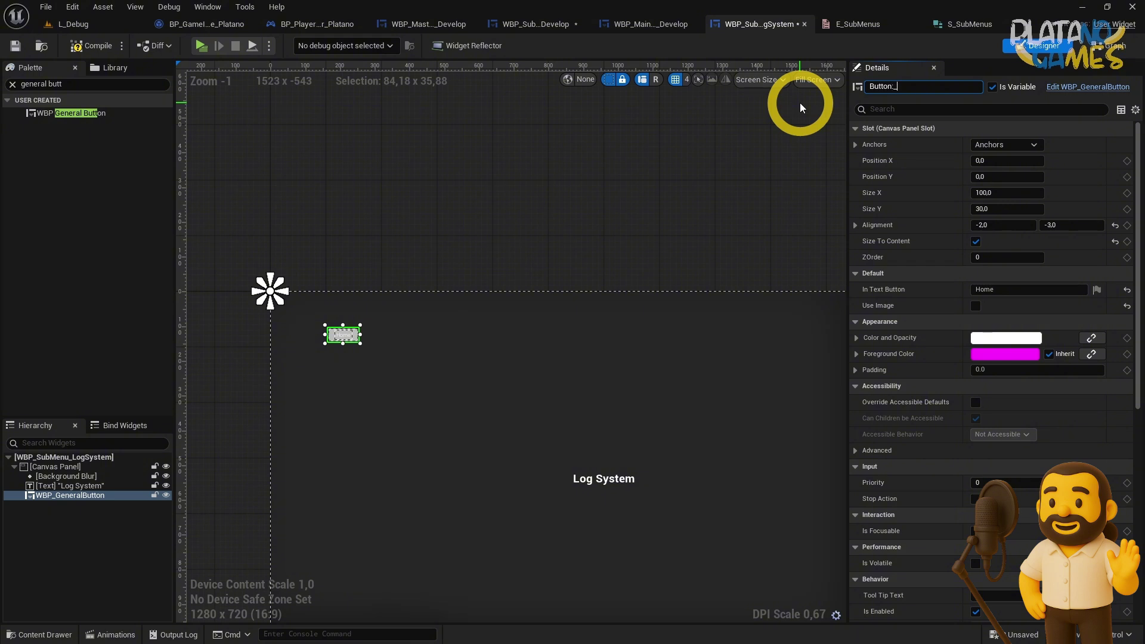
{"action": "type", "text": "Home"}
{"action": "key", "text": "Return"}
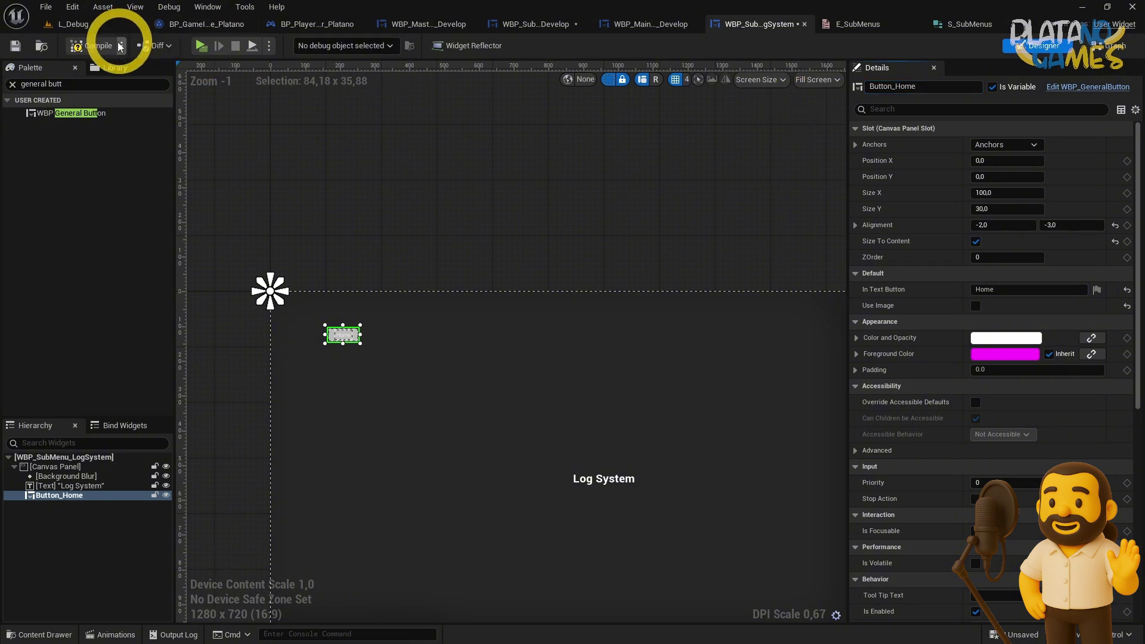
{"action": "left_click", "coordinate": [910, 87]}
{"action": "type", "text": "B"}
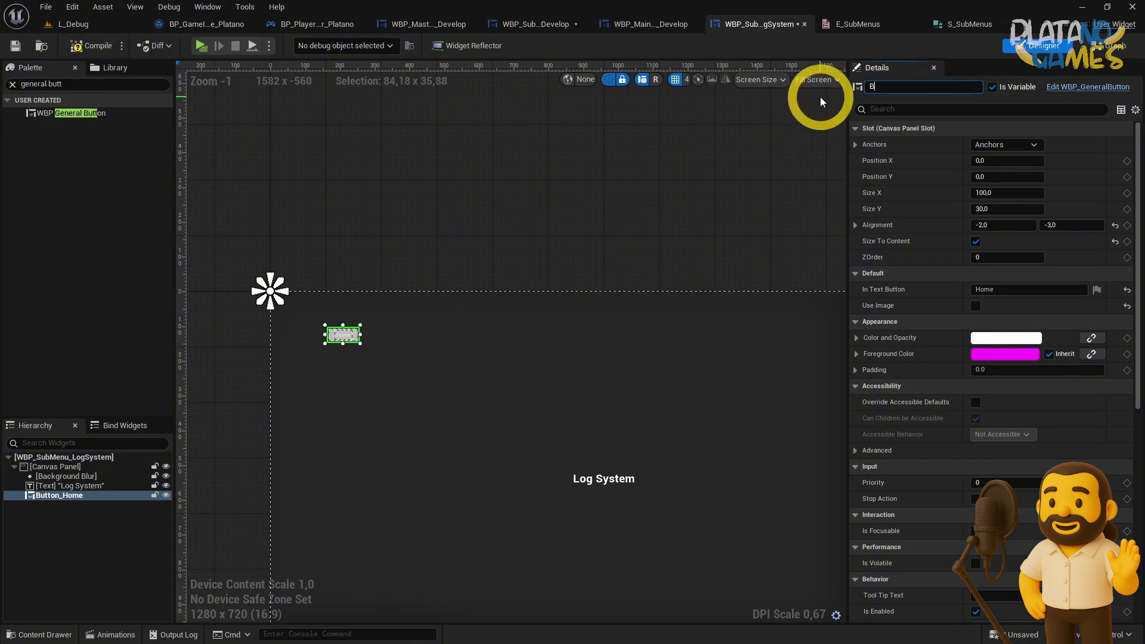
{"action": "type", "text": "tn_Home"}
{"action": "key", "text": "Return"}
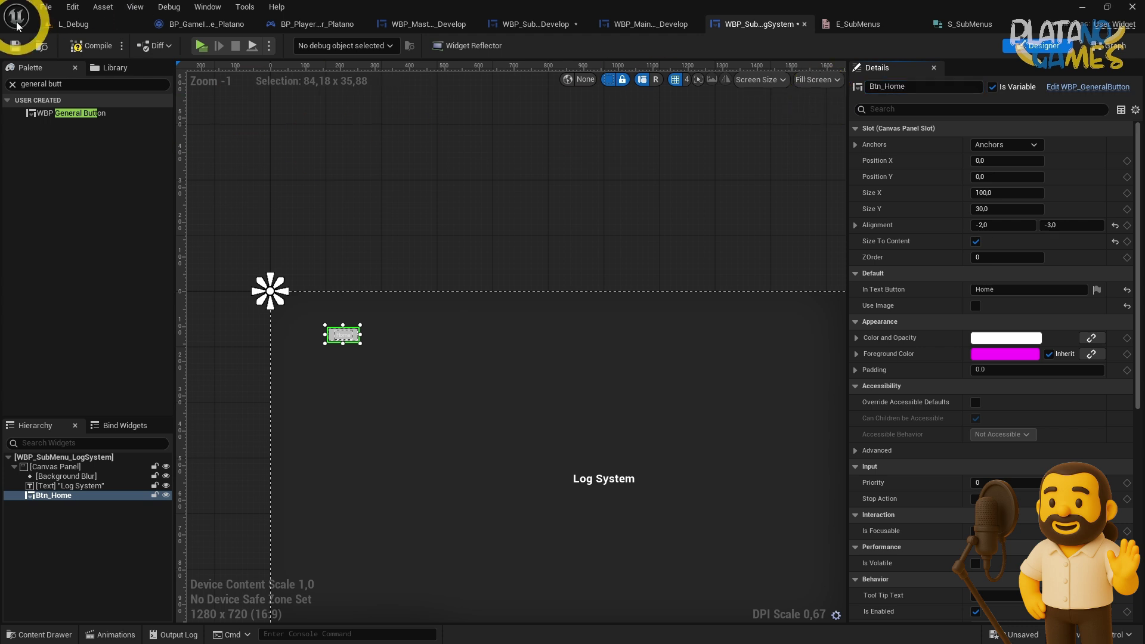
- Save the sub-manager and add a WBP_SubMenu_LogSystem getter node to the EventGraph
{"action": "left_click", "coordinate": [536, 24]}
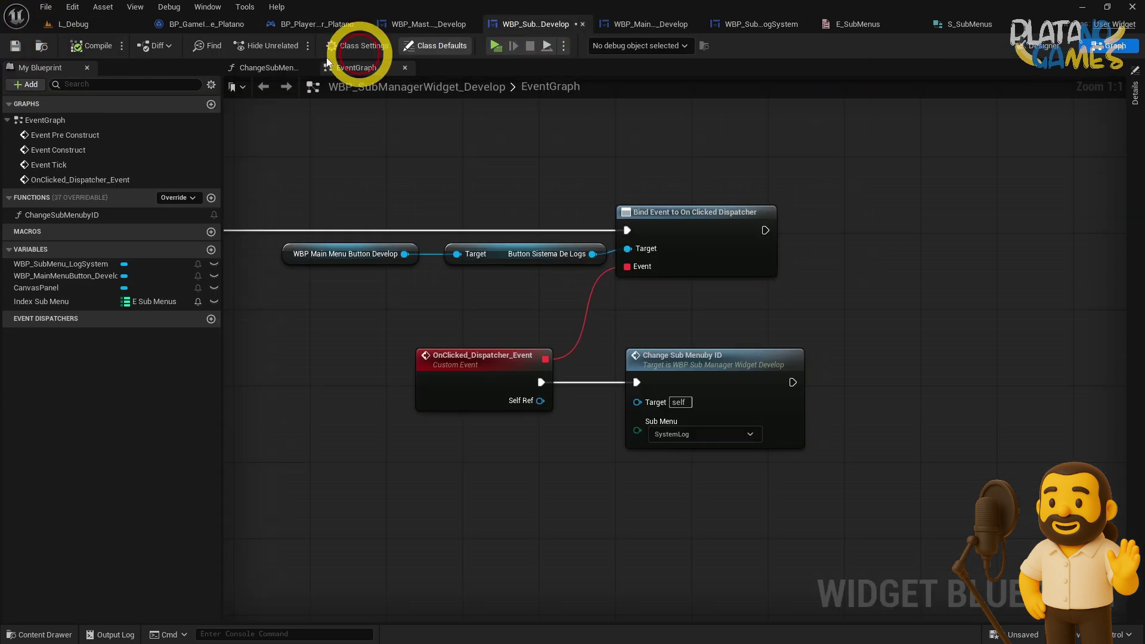
{"action": "left_click", "coordinate": [15, 46]}
{"action": "left_click_drag", "start_coordinate": [396, 315], "coordinate": [353, 188]}
{"action": "right_click_drag", "start_coordinate": [581, 191], "coordinate": [525, 202]}
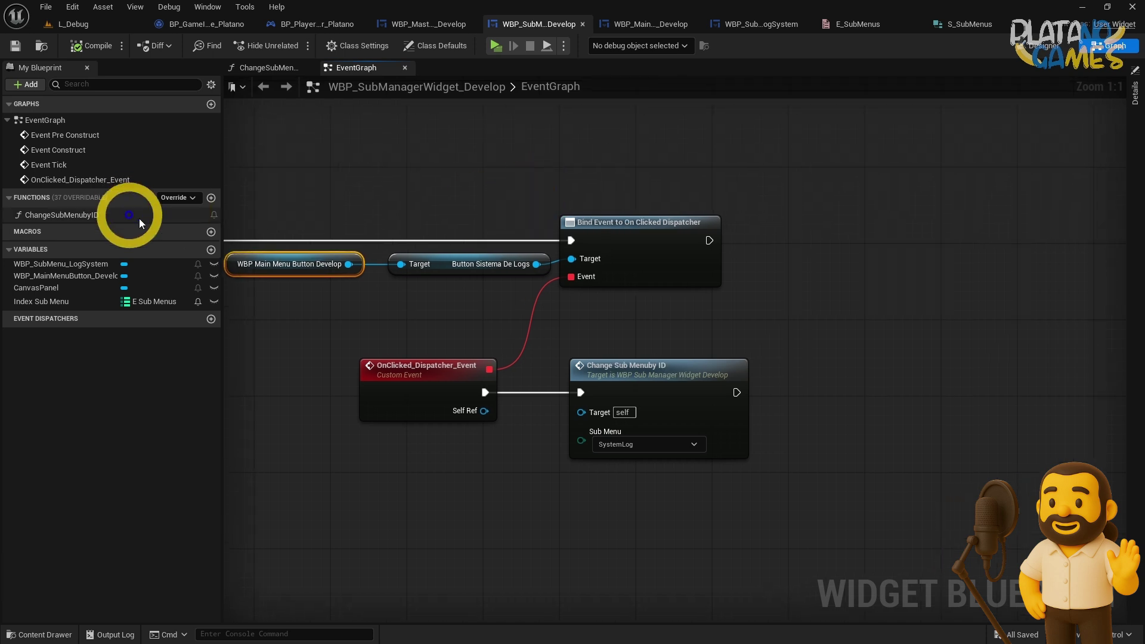
{"action": "left_click_drag", "start_coordinate": [59, 264], "coordinate": [813, 283]}
{"action": "left_click", "coordinate": [881, 291]}
{"action": "right_click_drag", "start_coordinate": [882, 291], "coordinate": [654, 266]}
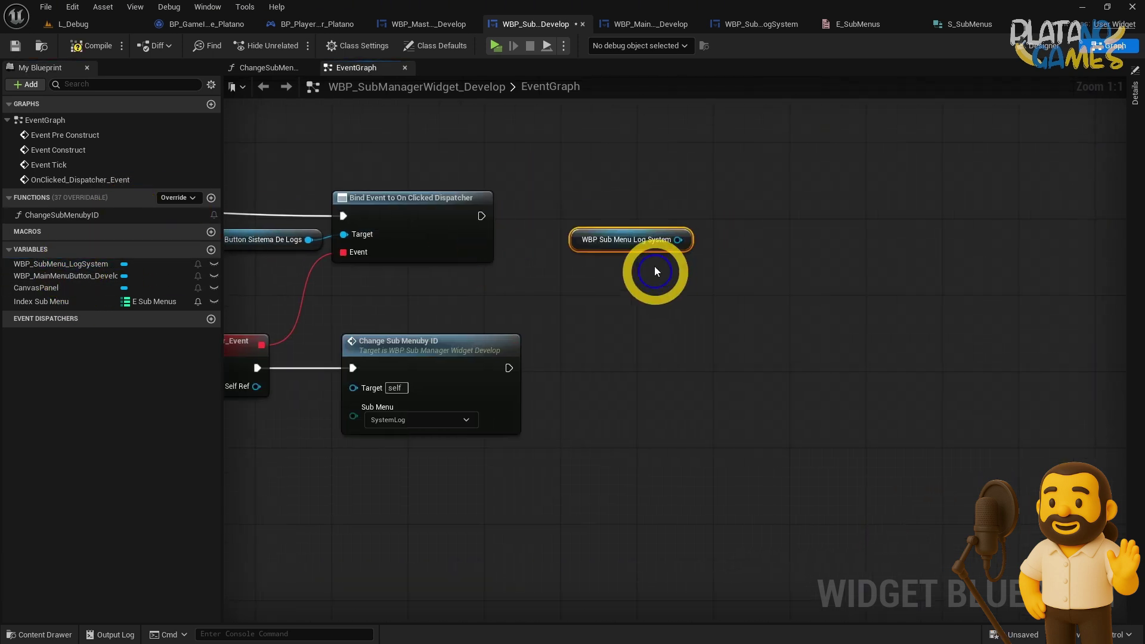
- Get Btn Home, align the getters, and chain a new On Clicked bind after the first
{"action": "left_click_drag", "start_coordinate": [640, 278], "coordinate": [703, 213]}
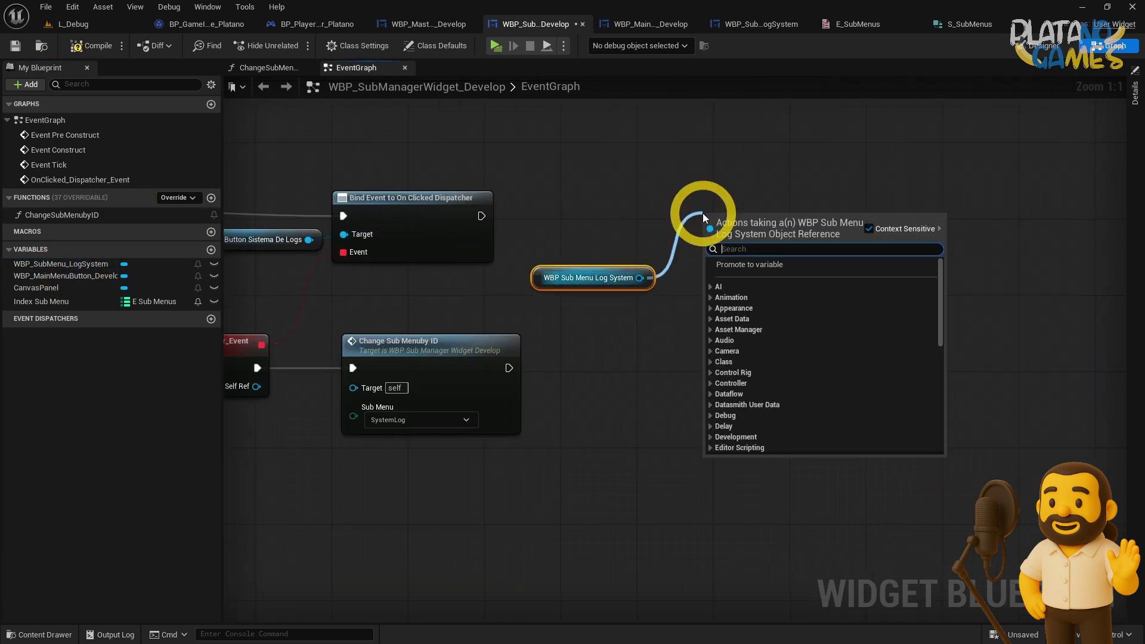
{"action": "type", "text": "home"}
{"action": "key", "text": "Return"}
{"action": "left_click_drag", "start_coordinate": [813, 327], "coordinate": [593, 205]}
{"action": "key", "text": "q"}
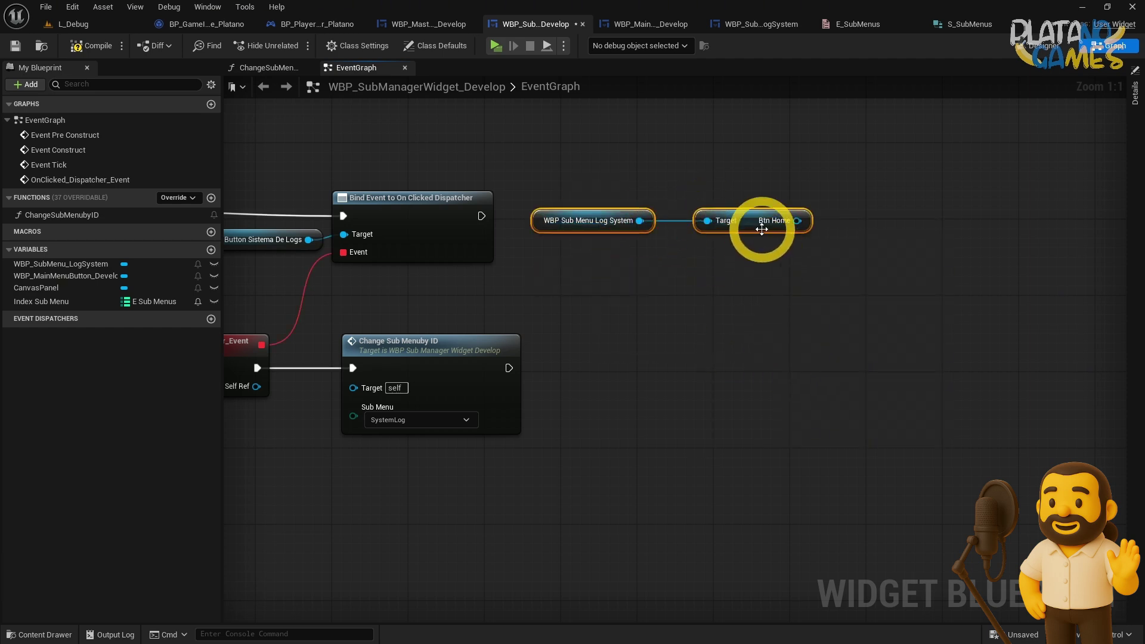
{"action": "mouse_move", "coordinate": [759, 230]}
{"action": "left_mouse_down"}
{"action": "mouse_move", "coordinate": [739, 304]}
{"action": "mouse_move", "coordinate": [830, 225]}
{"action": "left_mouse_up"}
{"action": "type", "text": "dispath"}
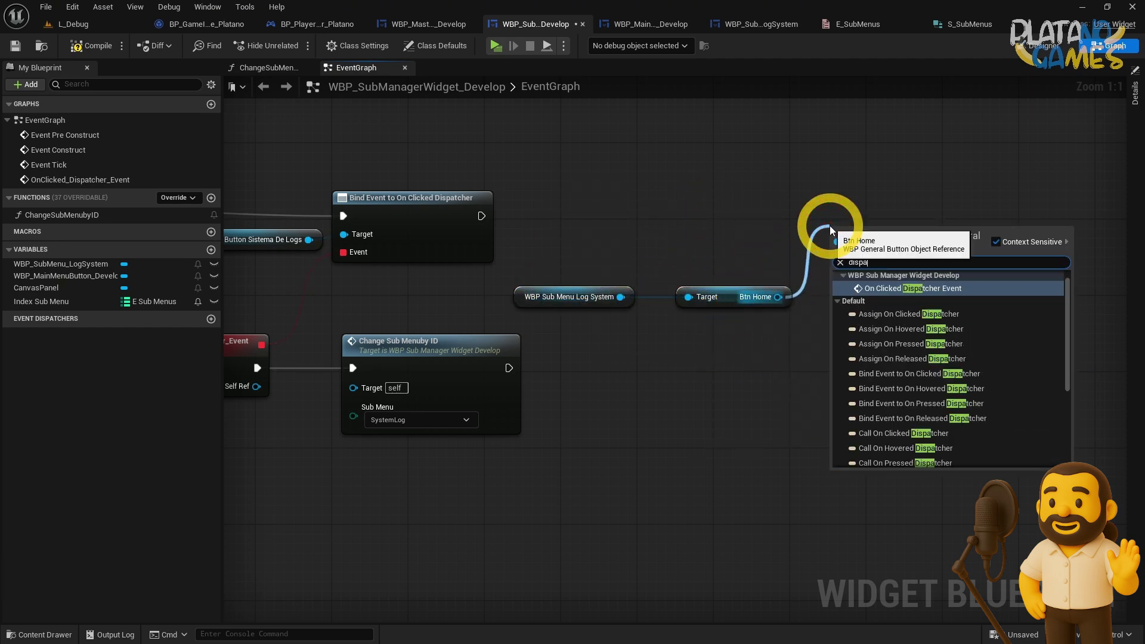
{"action": "key", "text": "Return"}
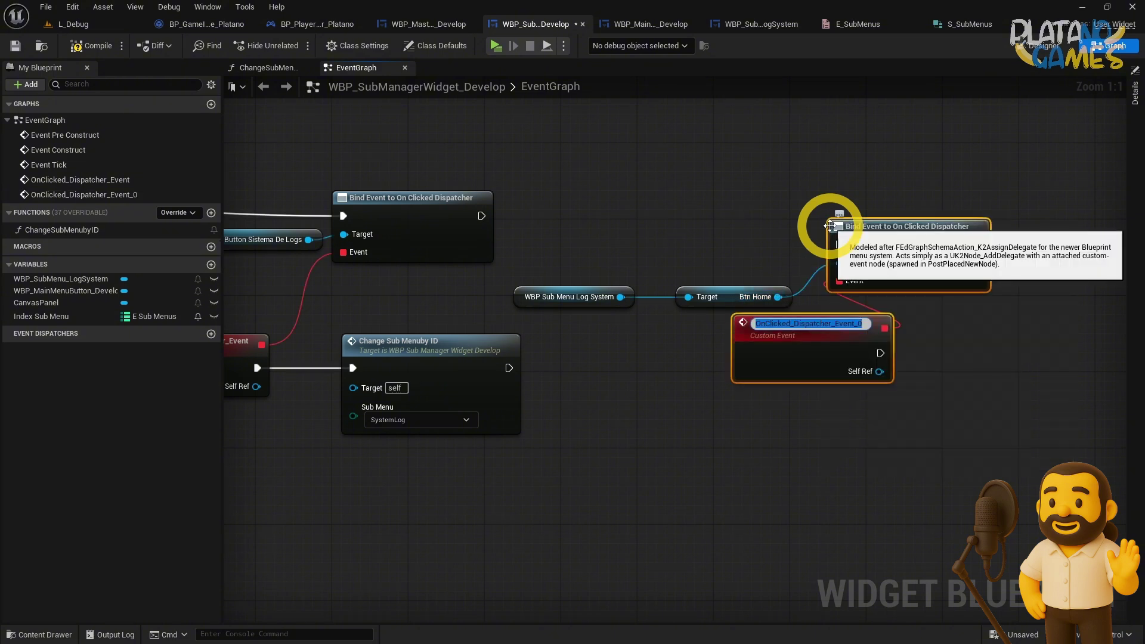
{"action": "left_click_drag", "start_coordinate": [481, 216], "coordinate": [840, 245]}
{"action": "mouse_move", "coordinate": [614, 235]}
{"action": "left_mouse_down"}
{"action": "mouse_move", "coordinate": [844, 366]}
{"action": "mouse_move", "coordinate": [899, 317]}
{"action": "left_mouse_up"}
- Paste a copy of Change Sub Menuby ID set to MenuMain beside the Btn Home event
{"action": "left_click", "coordinate": [887, 388]}
{"action": "right_click_drag", "start_coordinate": [887, 388], "coordinate": [655, 347]}
{"action": "left_click_drag", "start_coordinate": [654, 347], "coordinate": [587, 371]}
{"action": "left_click", "coordinate": [289, 352]}
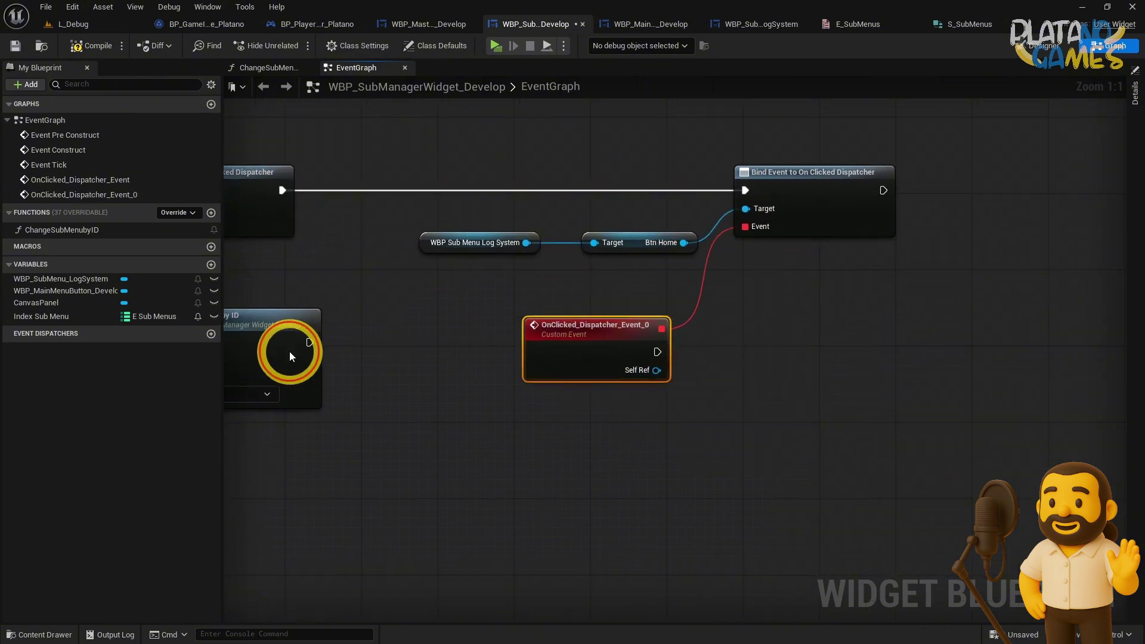
{"action": "key", "text": "ctrl+v"}
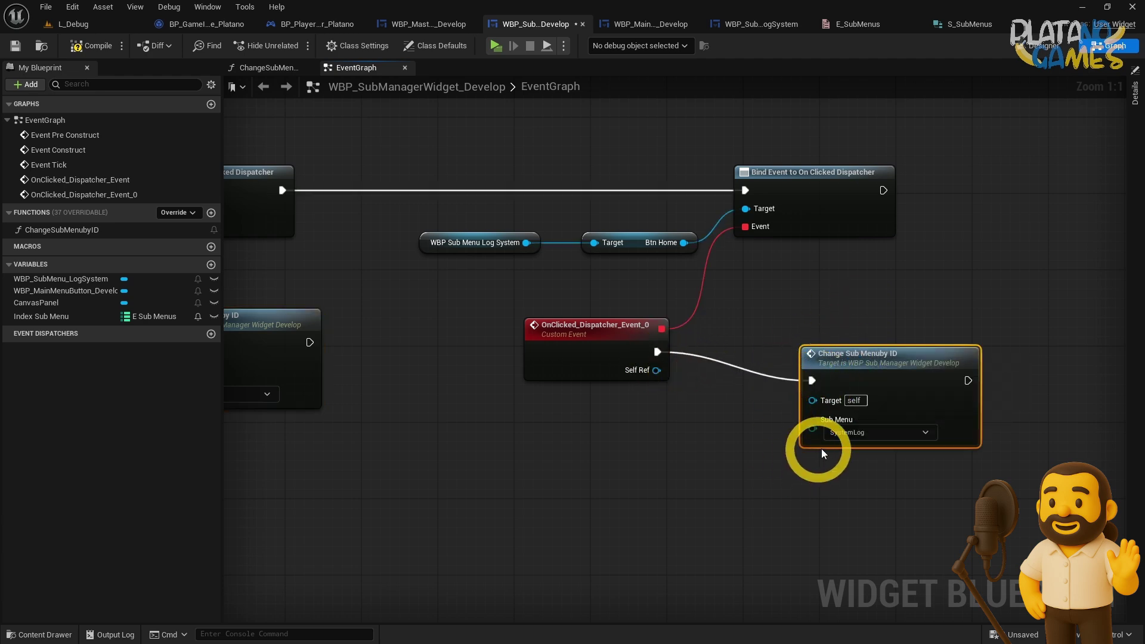
{"action": "left_click", "coordinate": [847, 434]}
{"action": "left_click", "coordinate": [847, 465]}
{"action": "left_click_drag", "start_coordinate": [848, 362], "coordinate": [803, 327]}
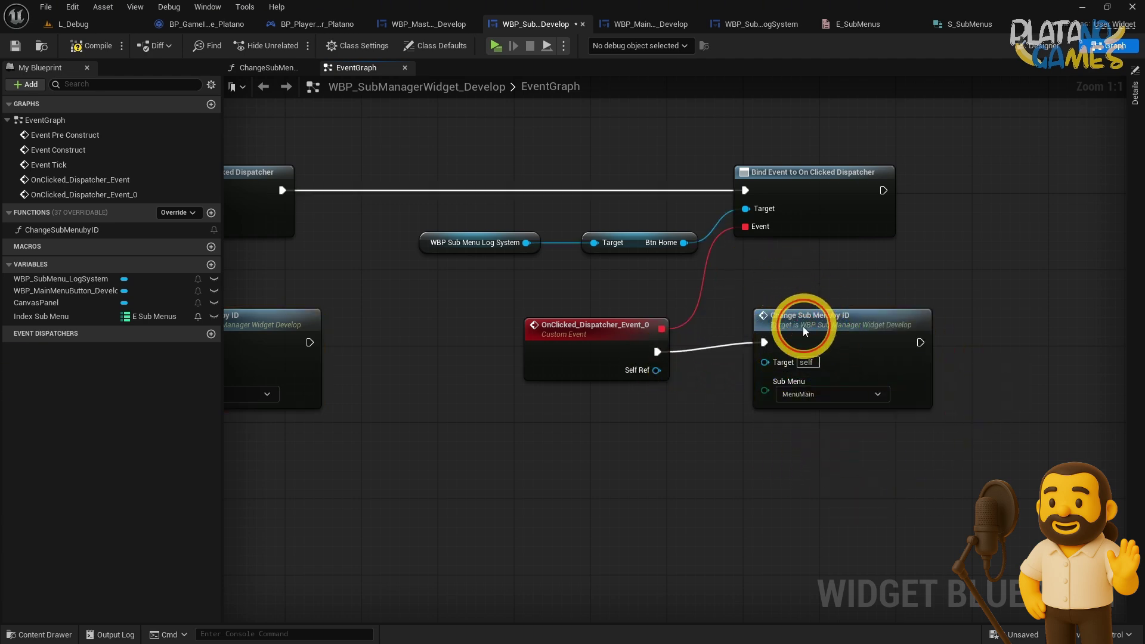
{"action": "scroll", "coordinate": [775, 289], "scroll_direction": "down", "scroll_amount": 2}
- Wrap the Btn Home binding and the Sistema De Logs binding each in a comment
{"action": "left_click_drag", "start_coordinate": [596, 281], "coordinate": [1078, 408]}
{"action": "key", "text": "c"}
{"action": "right_click_drag", "start_coordinate": [461, 438], "coordinate": [664, 462]}
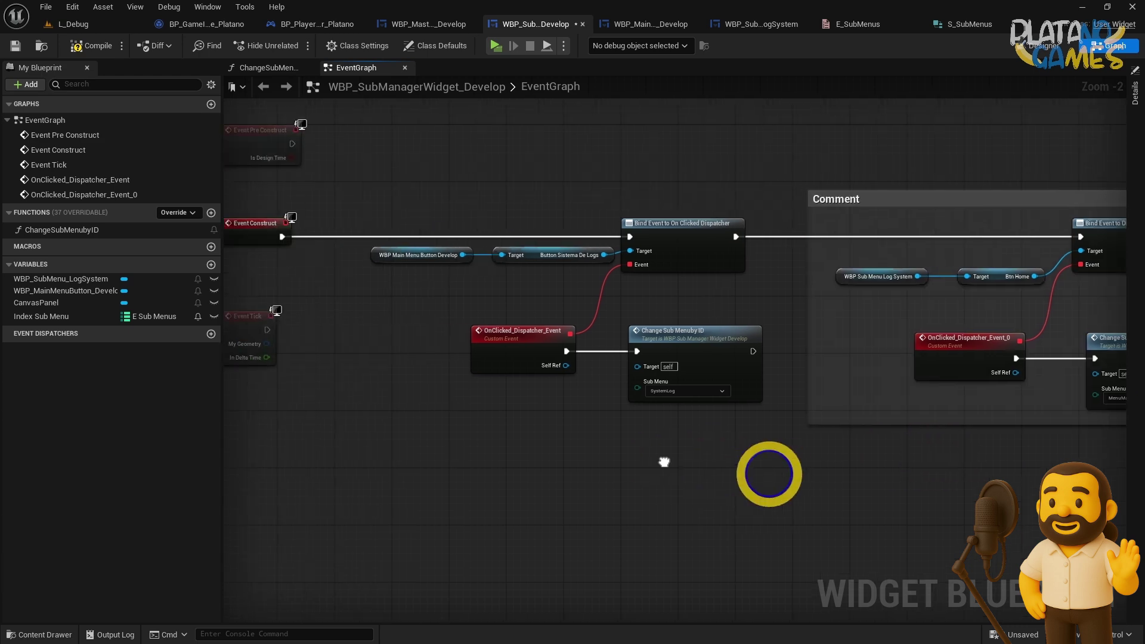
{"action": "left_click_drag", "start_coordinate": [385, 192], "coordinate": [715, 417]}
{"action": "key", "text": "c"}
{"action": "right_click_drag", "start_coordinate": [728, 448], "coordinate": [596, 436]}
{"action": "scroll", "coordinate": [596, 436], "scroll_direction": "down", "scroll_amount": 1}
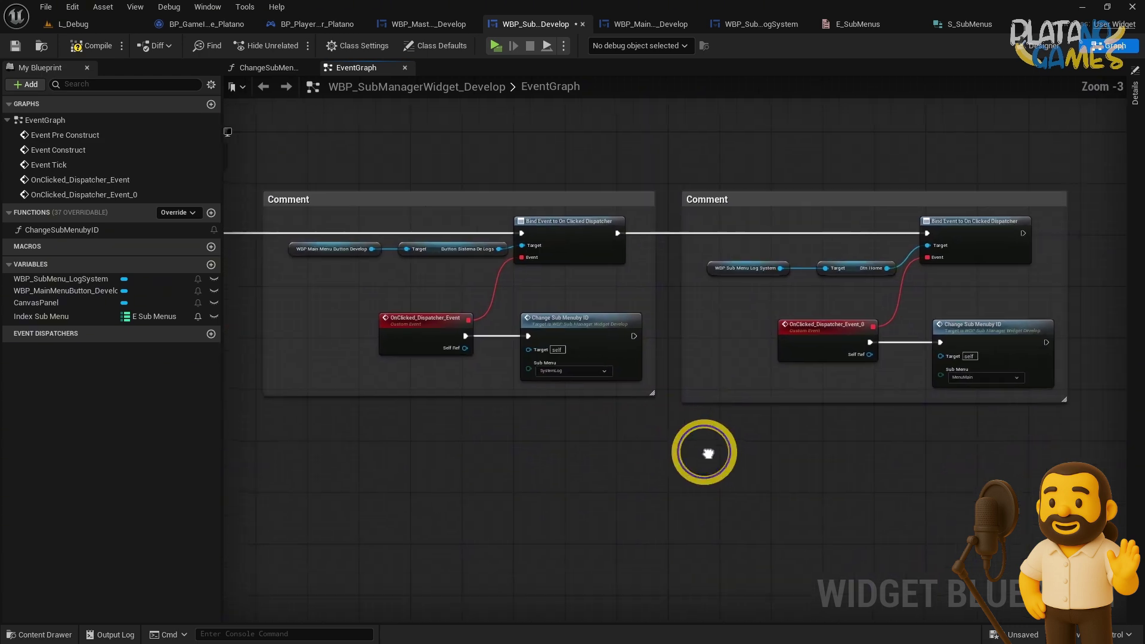
{"action": "right_click_drag", "start_coordinate": [709, 453], "coordinate": [705, 466]}
- Compile, save, and launch a play preview of the level
{"action": "left_click", "coordinate": [91, 45]}
{"action": "left_click", "coordinate": [15, 45]}
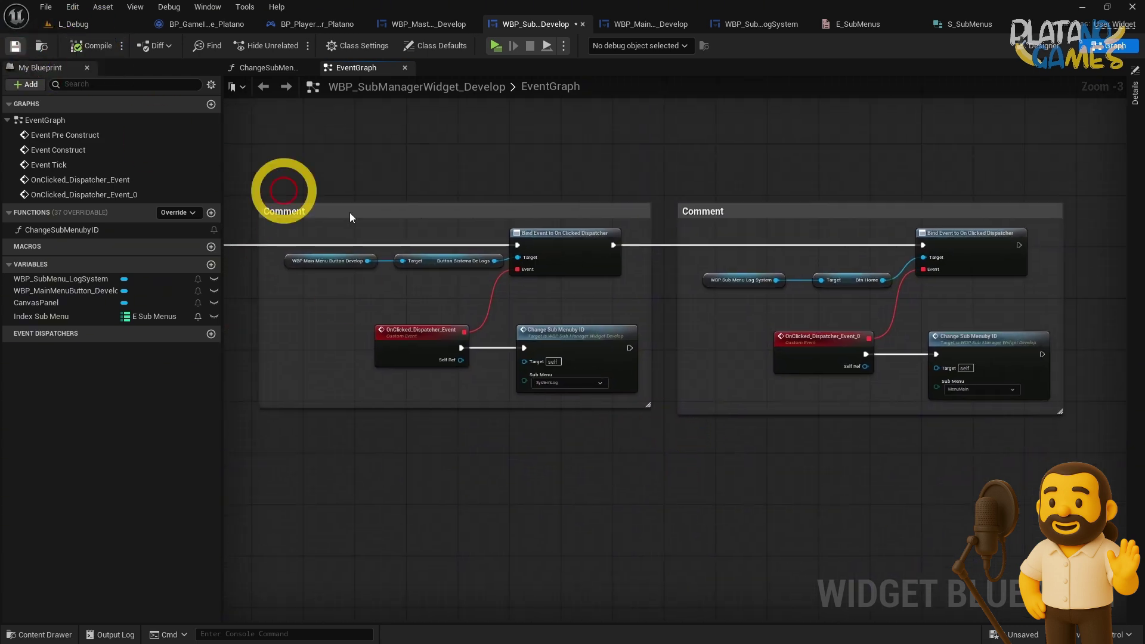
{"action": "left_click", "coordinate": [496, 45]}
{"action": "left_click", "coordinate": [628, 206]}
{"action": "left_click", "coordinate": [508, 299]}
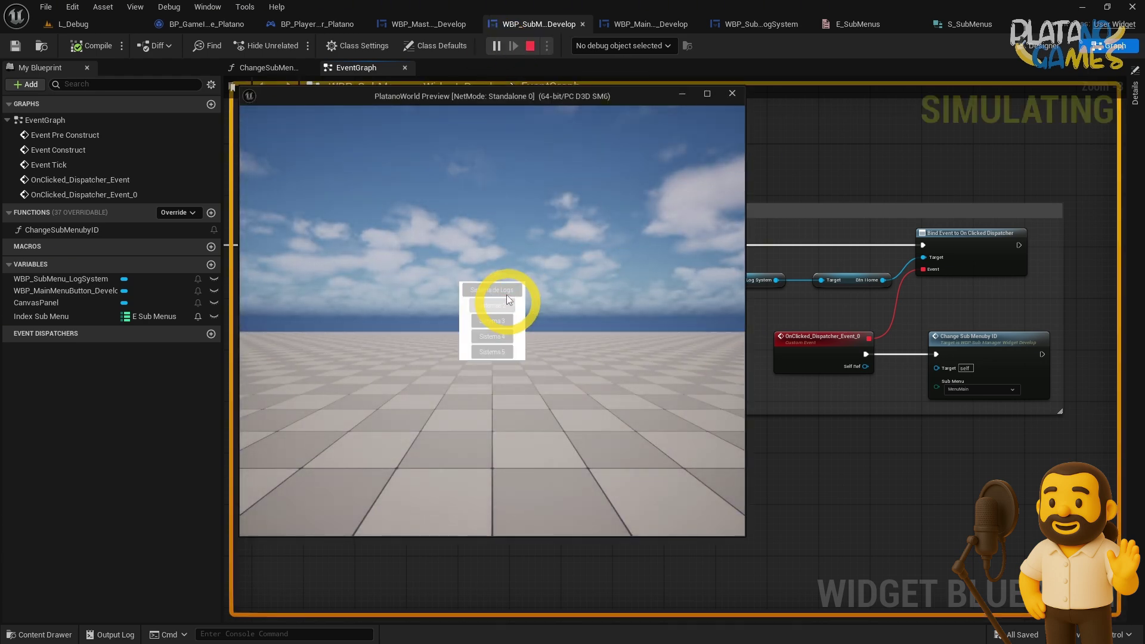
- Open Log System and return with Home three times in the preview, then stop the play test
{"action": "left_click", "coordinate": [324, 156]}
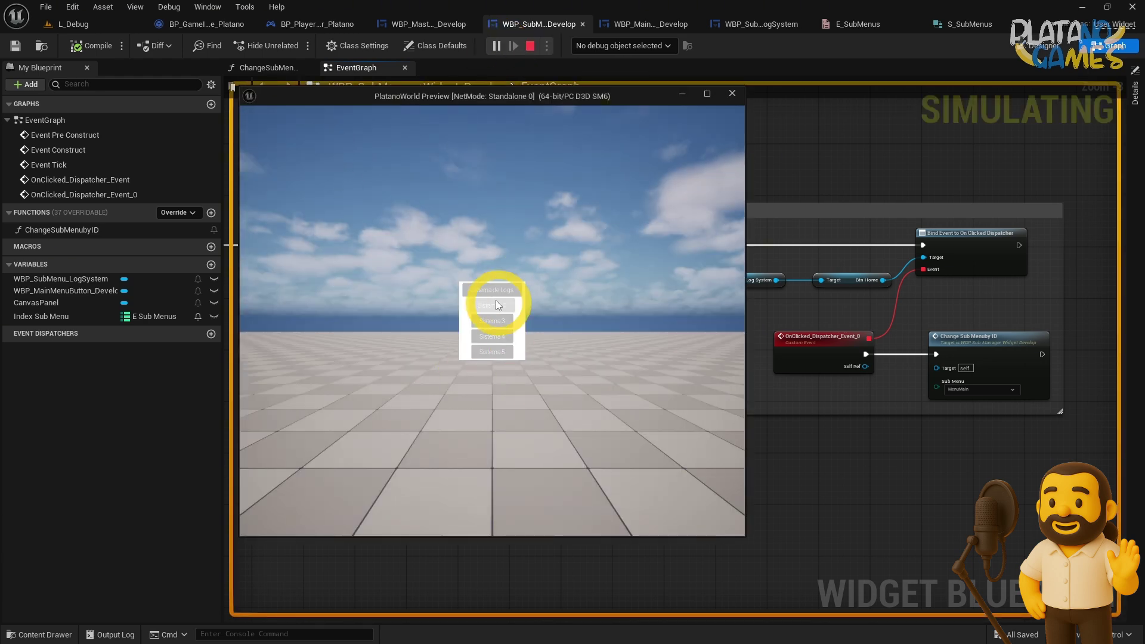
{"action": "left_click", "coordinate": [496, 303]}
{"action": "left_click", "coordinate": [311, 156]}
{"action": "left_click", "coordinate": [492, 291]}
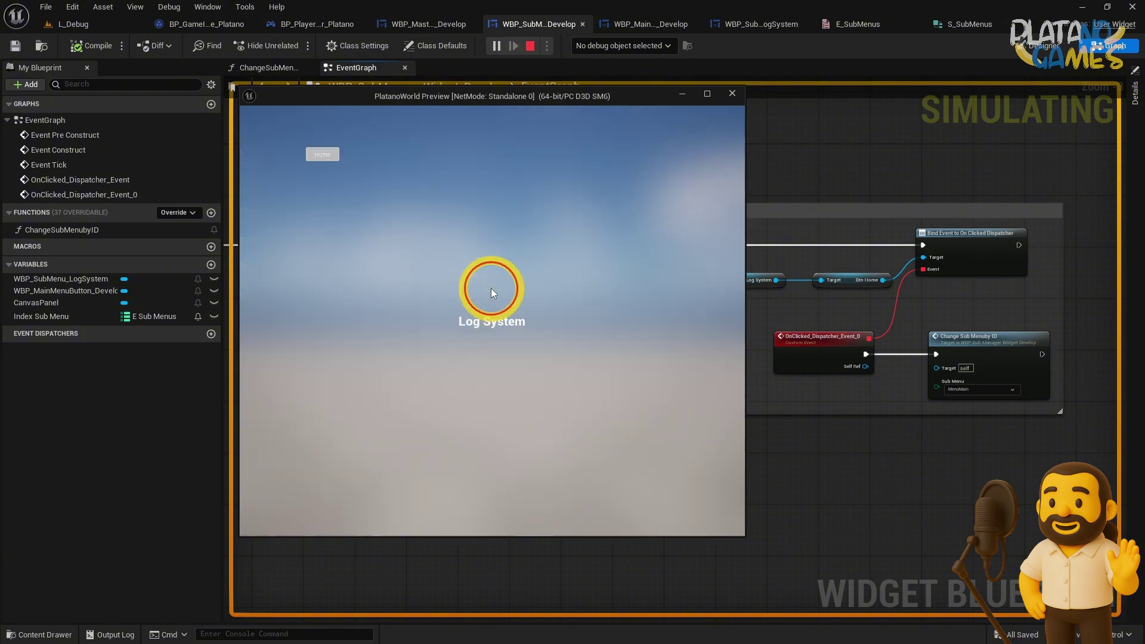
{"action": "left_click", "coordinate": [317, 159]}
{"action": "left_click", "coordinate": [499, 295]}
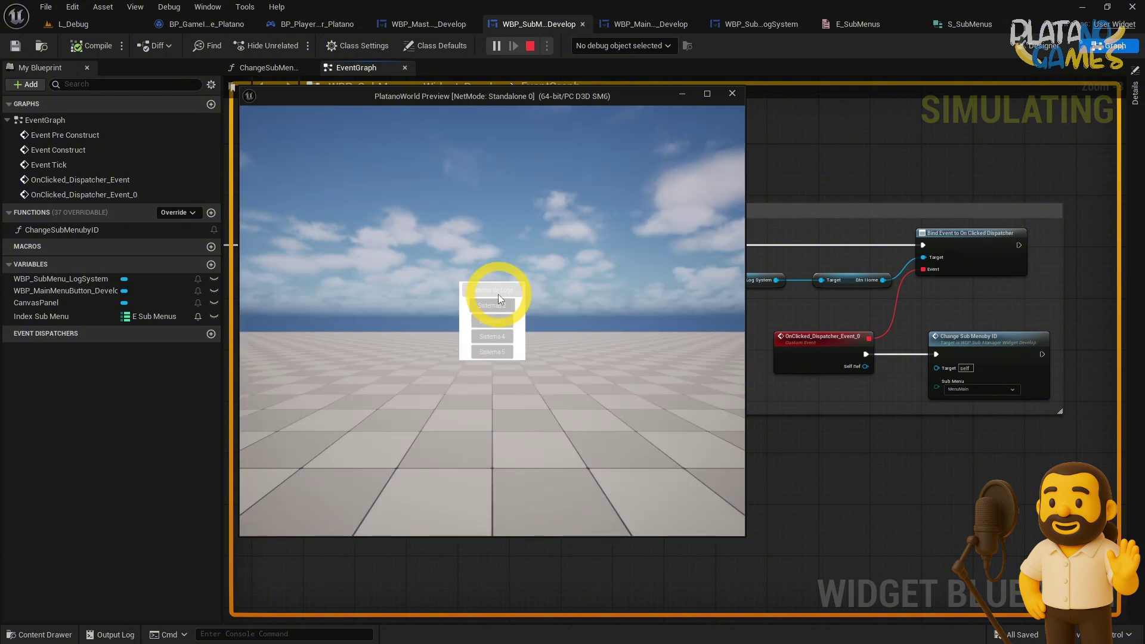
{"action": "left_click", "coordinate": [333, 157]}
{"action": "left_click", "coordinate": [733, 94]}
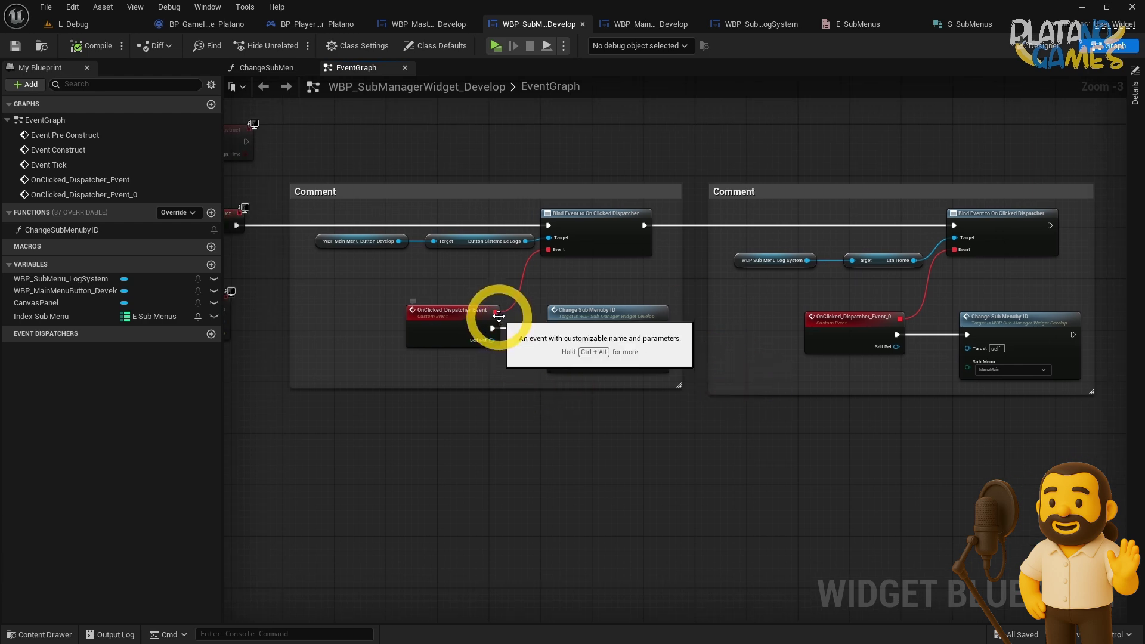
- Replace the first custom click event with a Create Event function calling Change Sub Menuby ID (SystemLog)
{"action": "left_click", "coordinate": [455, 312]}
{"action": "key", "text": "Delete"}
{"action": "key", "text": "Delete"}
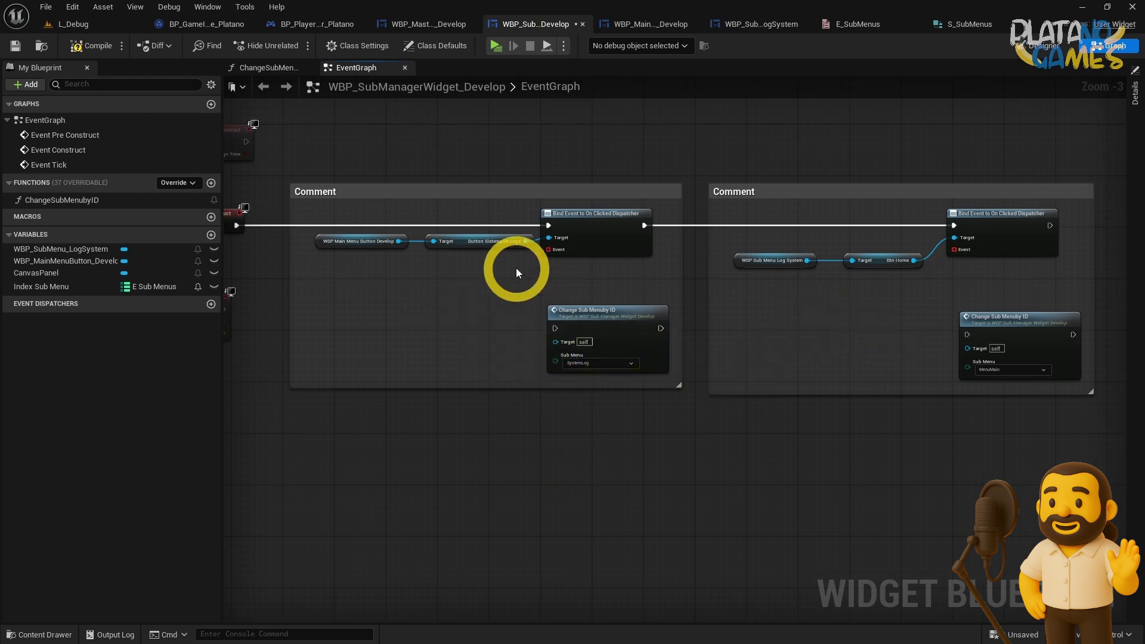
{"action": "left_click_drag", "start_coordinate": [549, 249], "coordinate": [522, 268]}
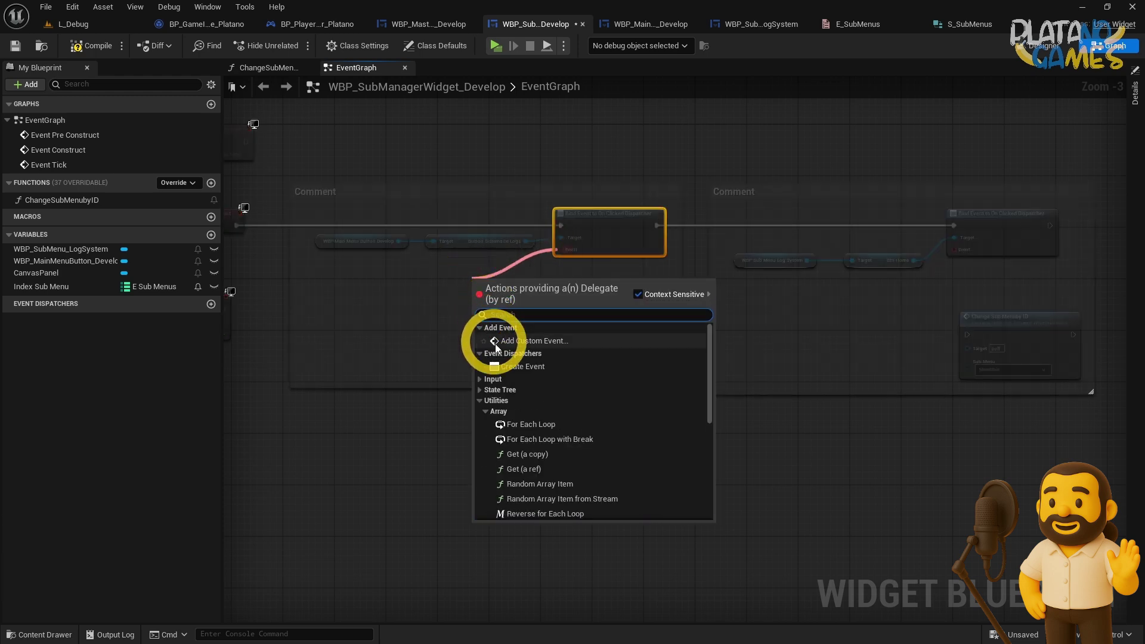
{"action": "left_click", "coordinate": [494, 341]}
{"action": "left_click", "coordinate": [463, 296]}
{"action": "left_click", "coordinate": [460, 332]}
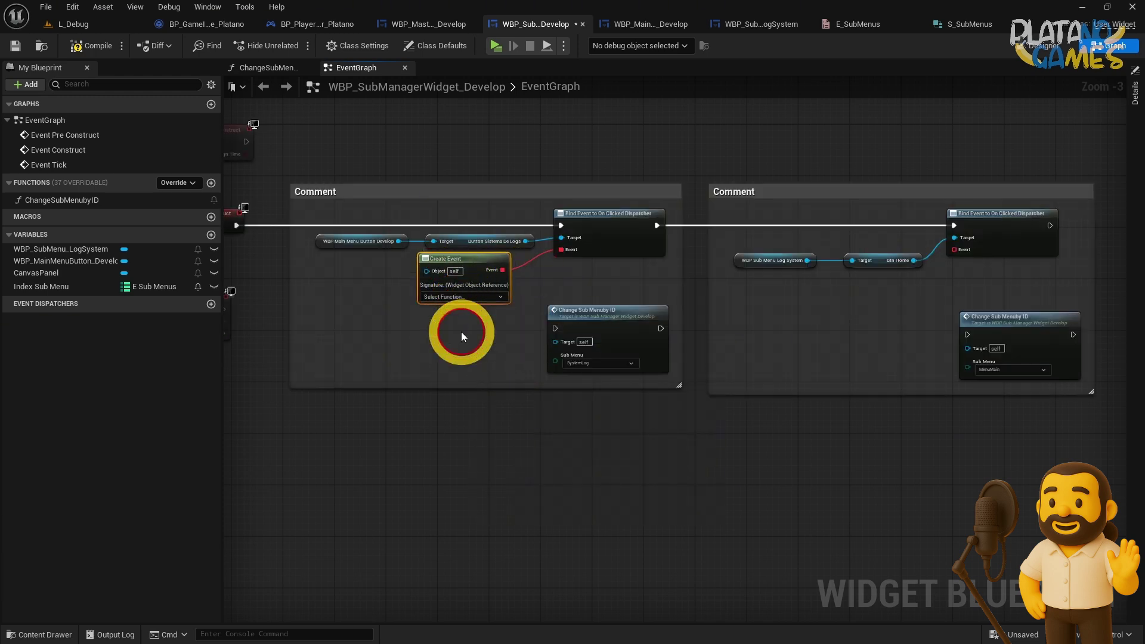
{"action": "left_click_drag", "start_coordinate": [62, 202], "coordinate": [736, 329]}
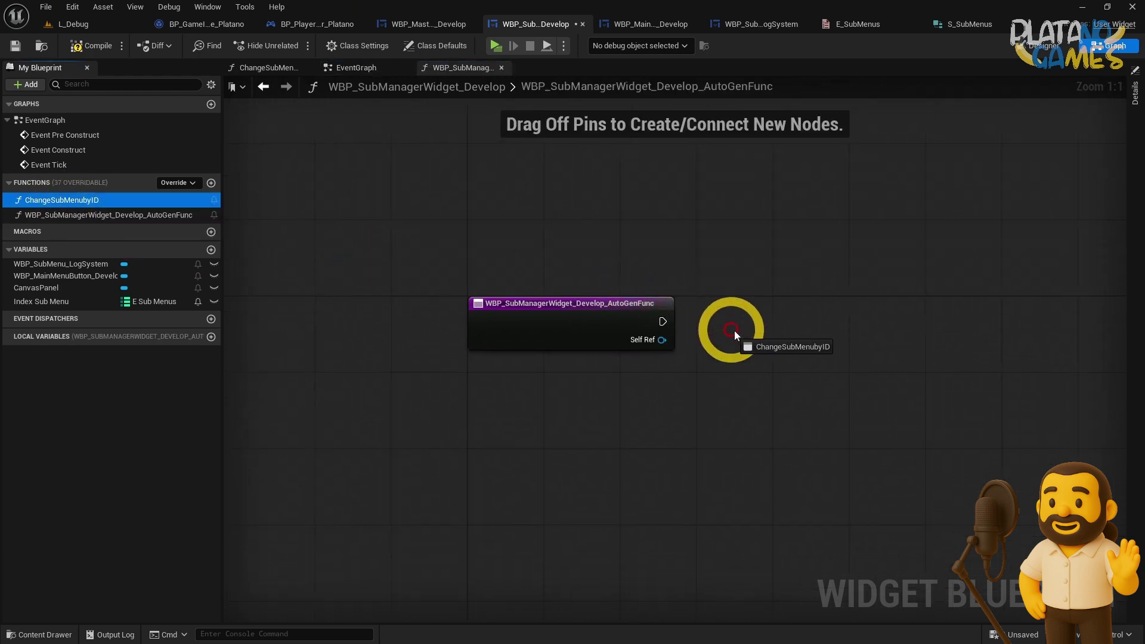
{"action": "left_click", "coordinate": [812, 333]}
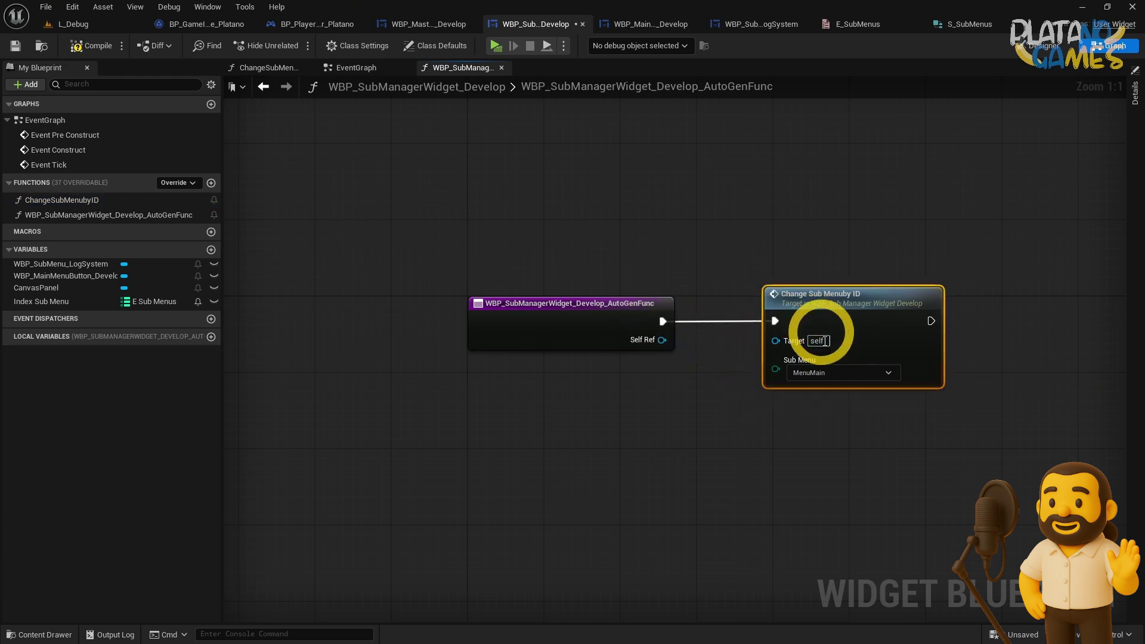
{"action": "left_click", "coordinate": [766, 322]}
{"action": "left_click", "coordinate": [731, 346]}
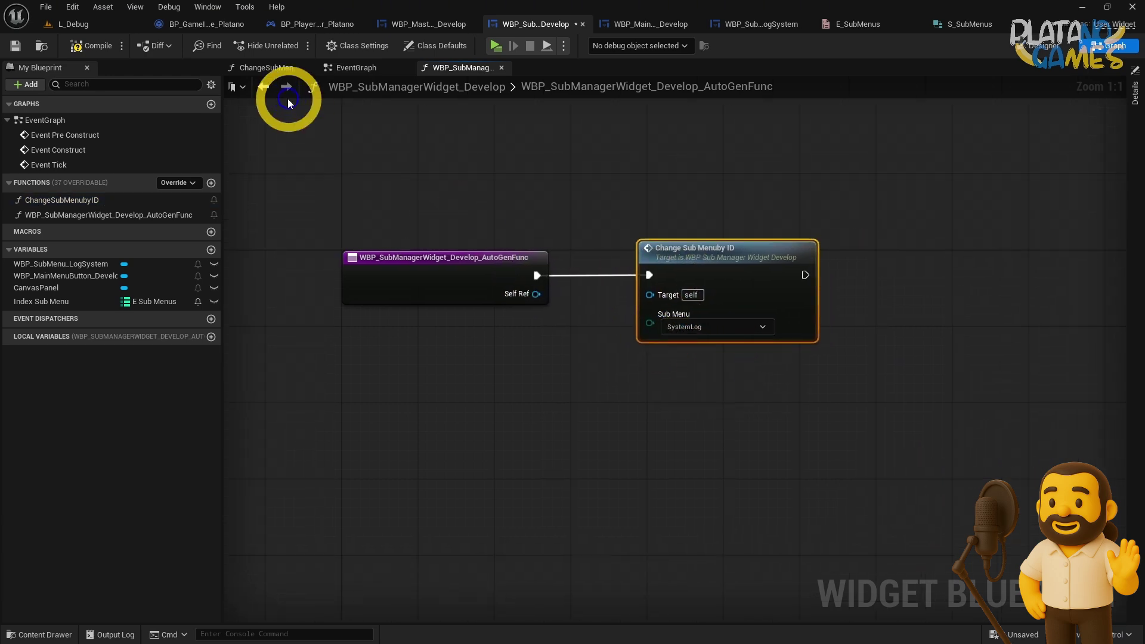
- Give the Btn Home binding a Create Event function calling Change Sub Menuby ID with MenuMain
{"action": "left_click", "coordinate": [263, 87]}
{"action": "right_click", "coordinate": [767, 258]}
{"action": "left_click_drag", "start_coordinate": [520, 281], "coordinate": [475, 292]}
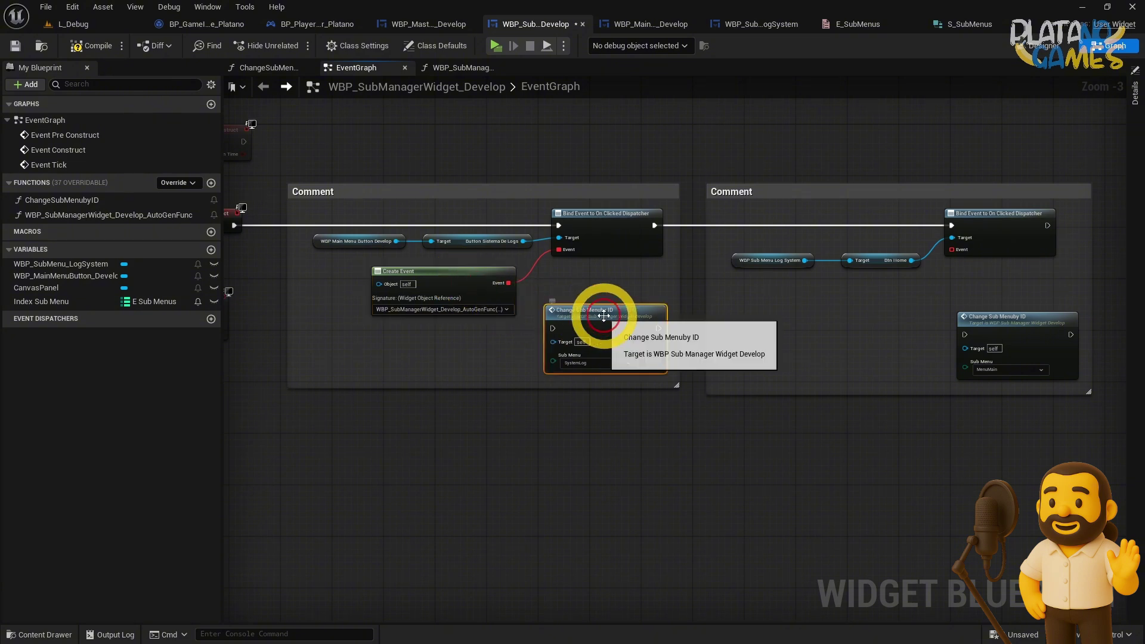
{"action": "right_click_drag", "start_coordinate": [858, 311], "coordinate": [673, 323]}
{"action": "scroll", "coordinate": [705, 323], "scroll_direction": "up", "scroll_amount": 3}
{"action": "left_click_drag", "start_coordinate": [798, 232], "coordinate": [734, 340]}
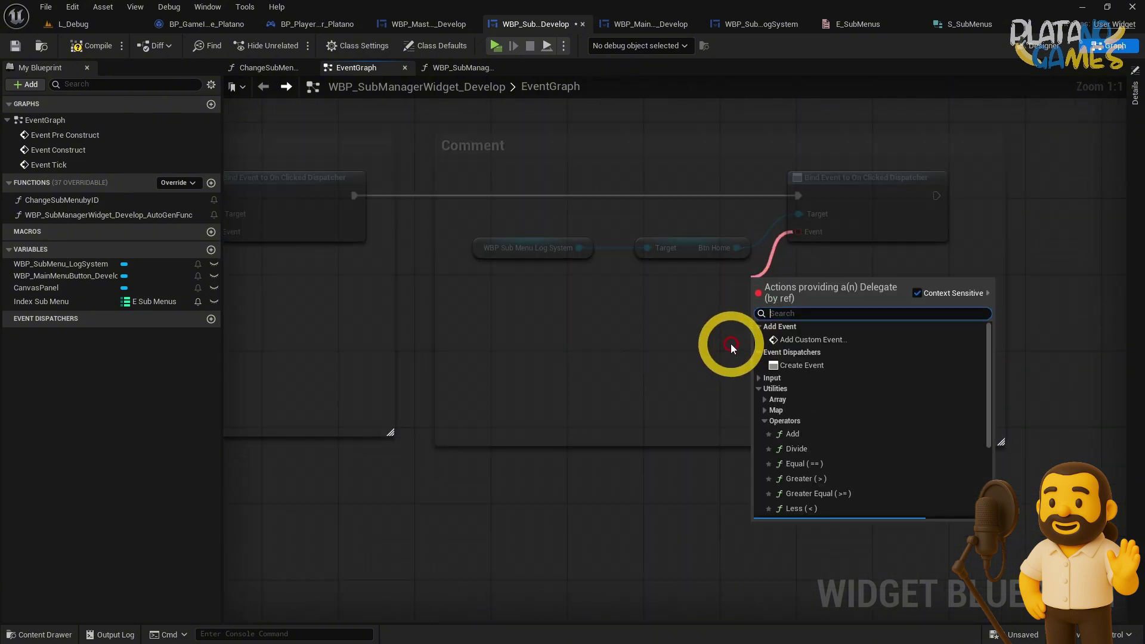
{"action": "left_click", "coordinate": [772, 358]}
{"action": "left_click_drag", "start_coordinate": [797, 287], "coordinate": [689, 278]}
{"action": "left_click", "coordinate": [710, 327]}
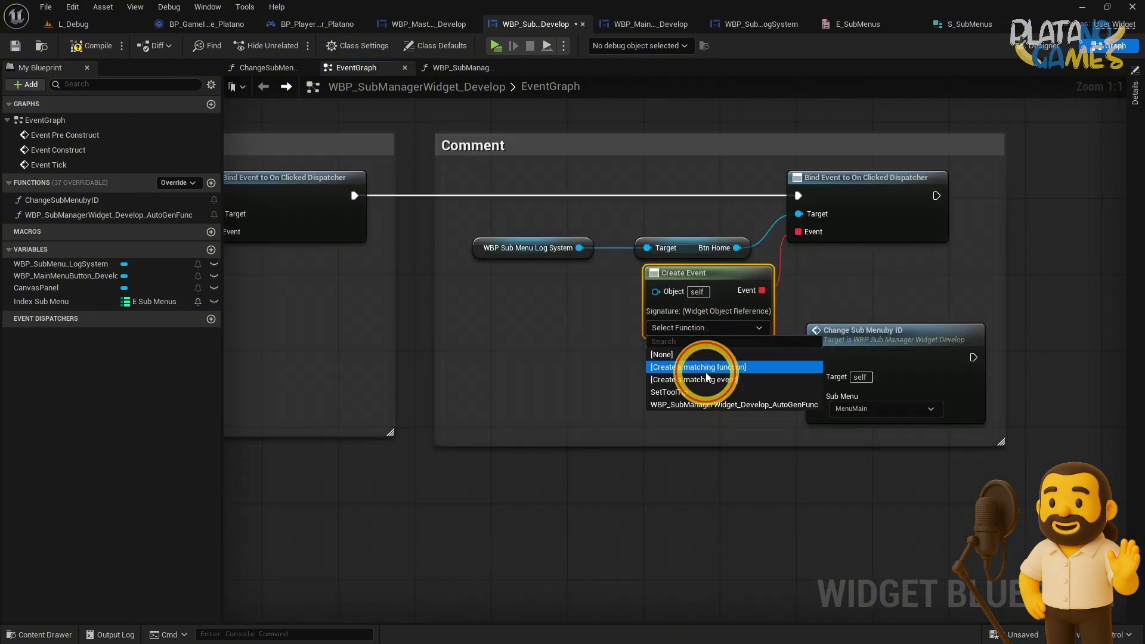
{"action": "left_click", "coordinate": [706, 361]}
{"action": "mouse_move", "coordinate": [65, 200]}
{"action": "left_mouse_down"}
{"action": "mouse_move", "coordinate": [692, 381]}
{"action": "mouse_move", "coordinate": [724, 345]}
{"action": "mouse_move", "coordinate": [605, 329]}
{"action": "left_mouse_up"}
{"action": "left_click_drag", "start_coordinate": [760, 330], "coordinate": [741, 320]}
{"action": "left_click", "coordinate": [411, 371]}
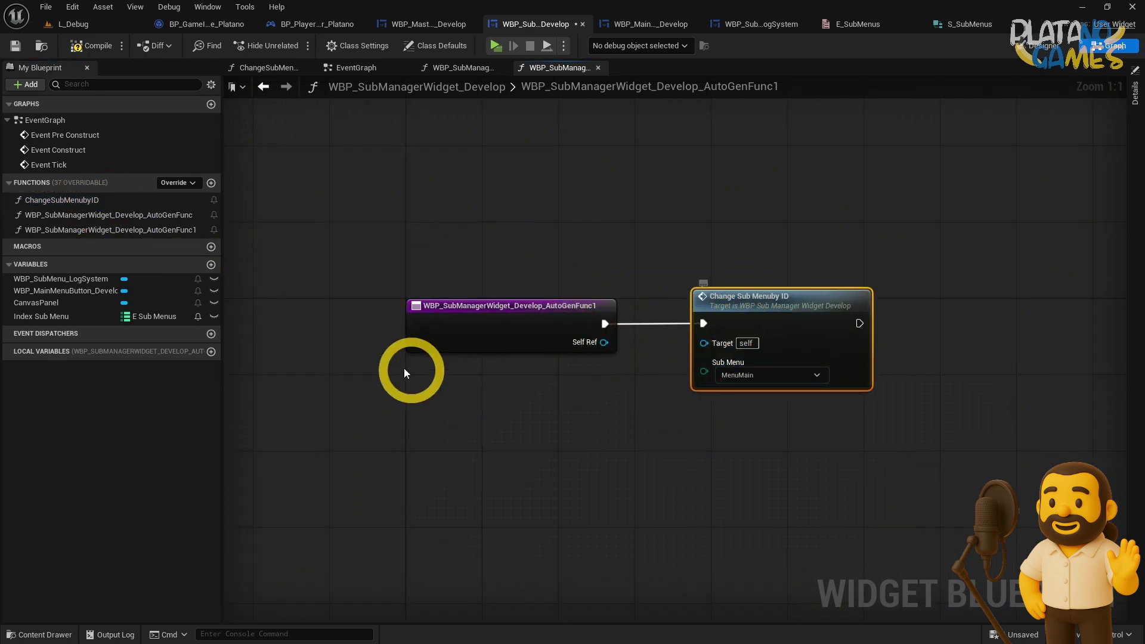
{"action": "left_click", "coordinate": [107, 232]}
{"action": "type", "text": "TravelMenu"}
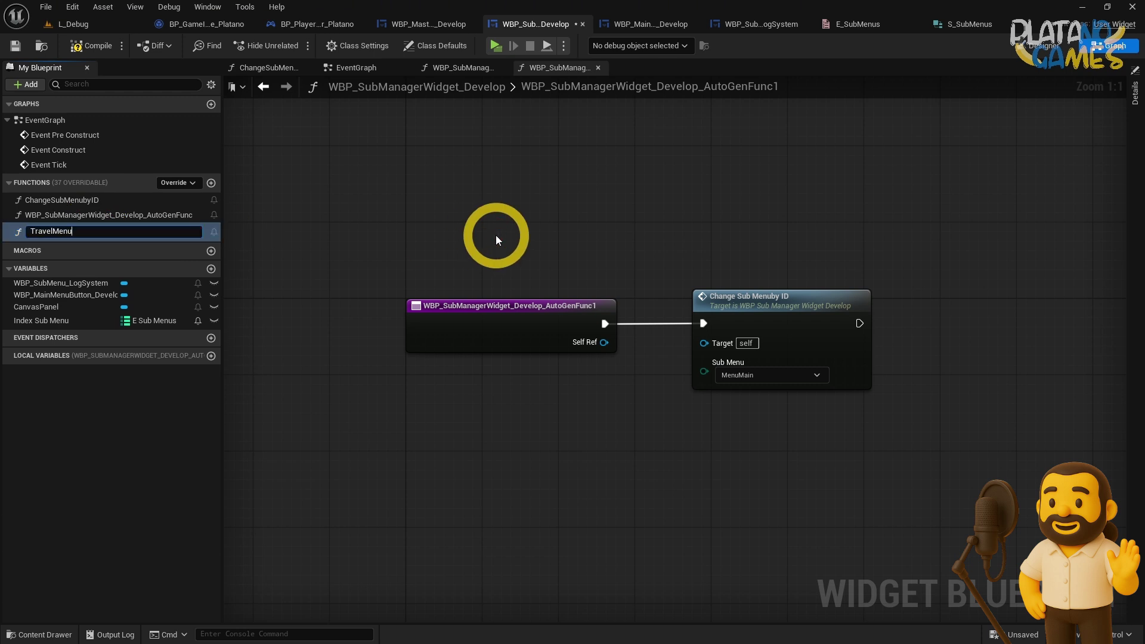
- Rename the second generated function to TravelMenuHome and file it under the Buttons category
{"action": "type", "text": "Home"}
{"action": "key", "text": "Return"}
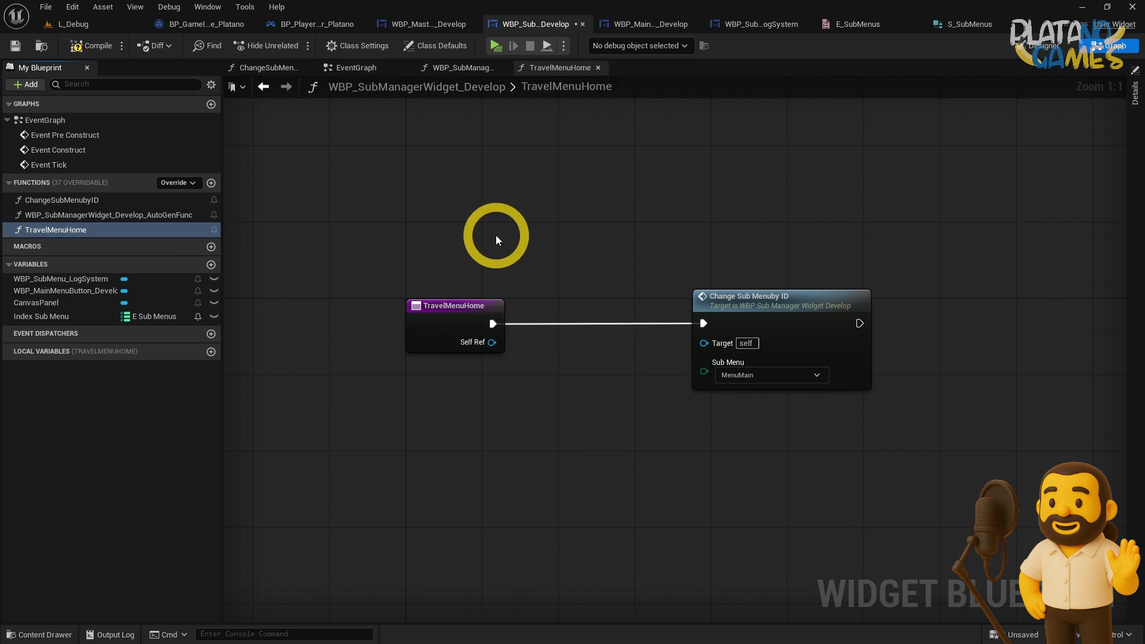
{"action": "left_click", "coordinate": [1133, 151]}
{"action": "left_click", "coordinate": [1008, 123]}
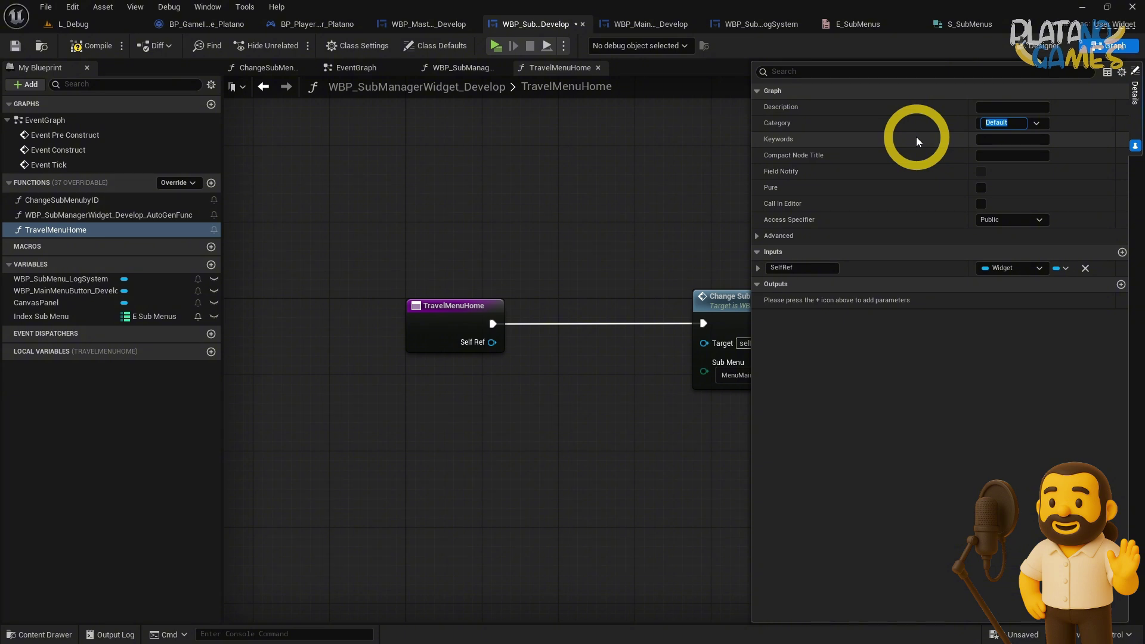
{"action": "type", "text": "Butto"}
{"action": "key", "text": "BackSpace"}
{"action": "key", "text": "BackSpace"}
{"action": "key", "text": "BackSpace"}
{"action": "type", "text": "Buttons"}
{"action": "key", "text": "Return"}
- Rename the first generated function to TravelMenuLogSystem and compile the widget blueprint
{"action": "left_click", "coordinate": [30, 241]}
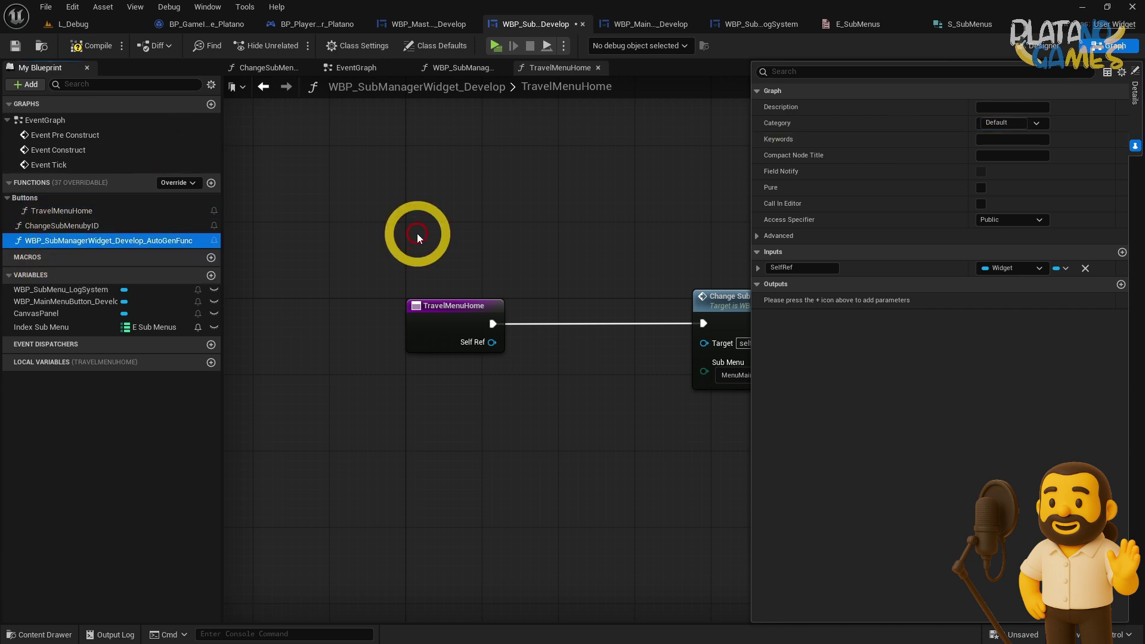
{"action": "key", "text": "F2"}
{"action": "type", "text": "TravelMenuLo"}
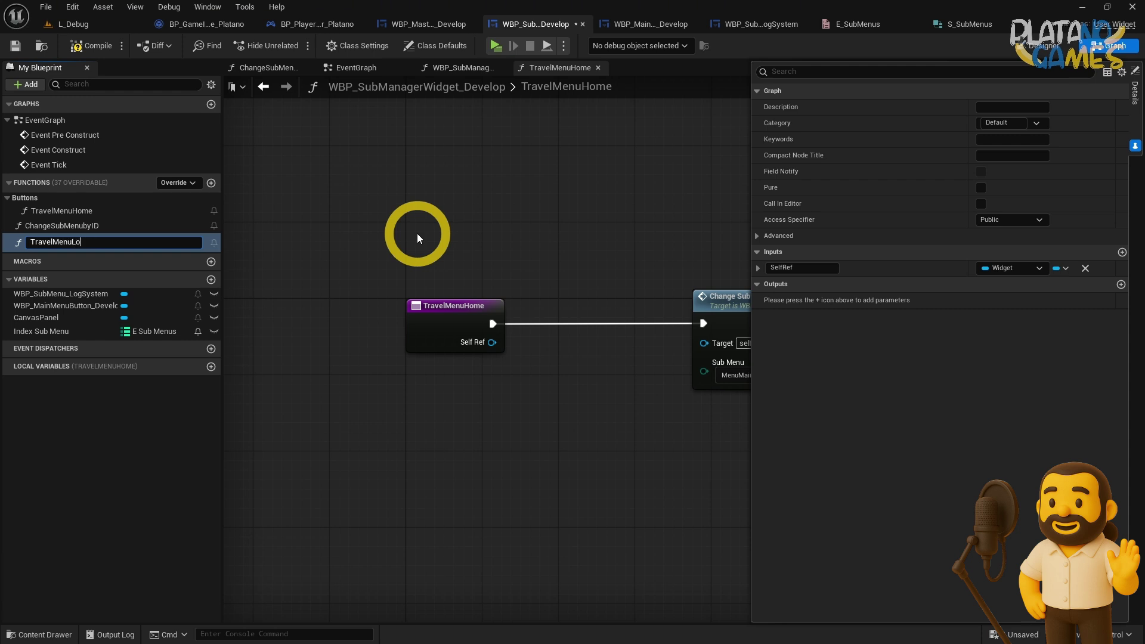
{"action": "type", "text": "gSystem"}
{"action": "key", "text": "Return"}
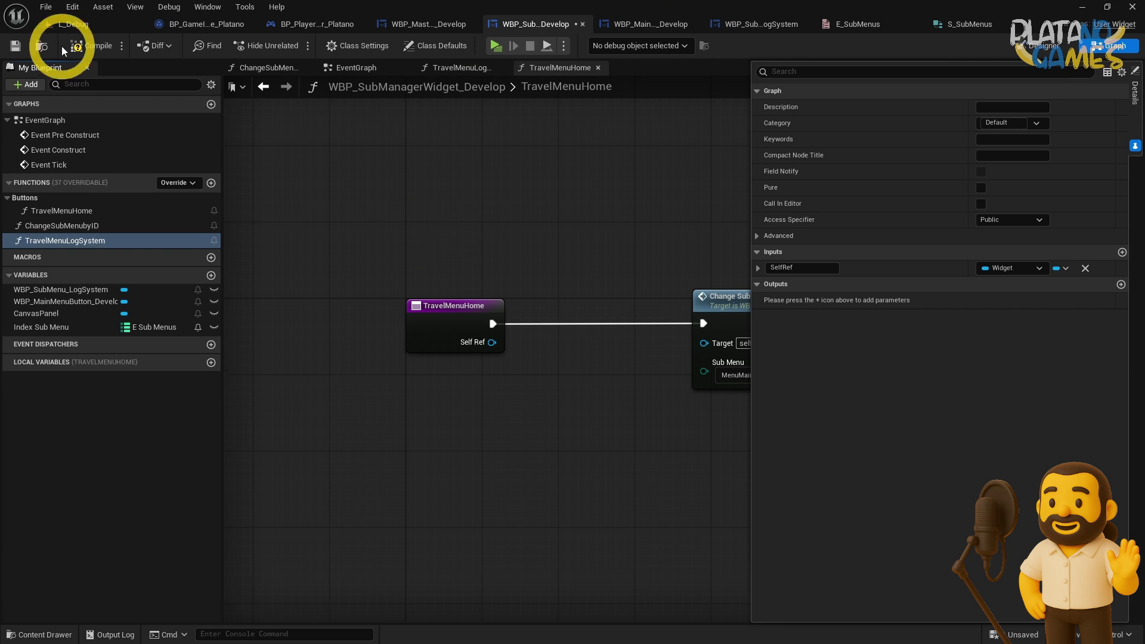
{"action": "left_click", "coordinate": [18, 47]}
- Tidy the TravelMenuHome graph by moving Change Sub Menuby ID closer, then save all
{"action": "left_click", "coordinate": [1136, 113]}
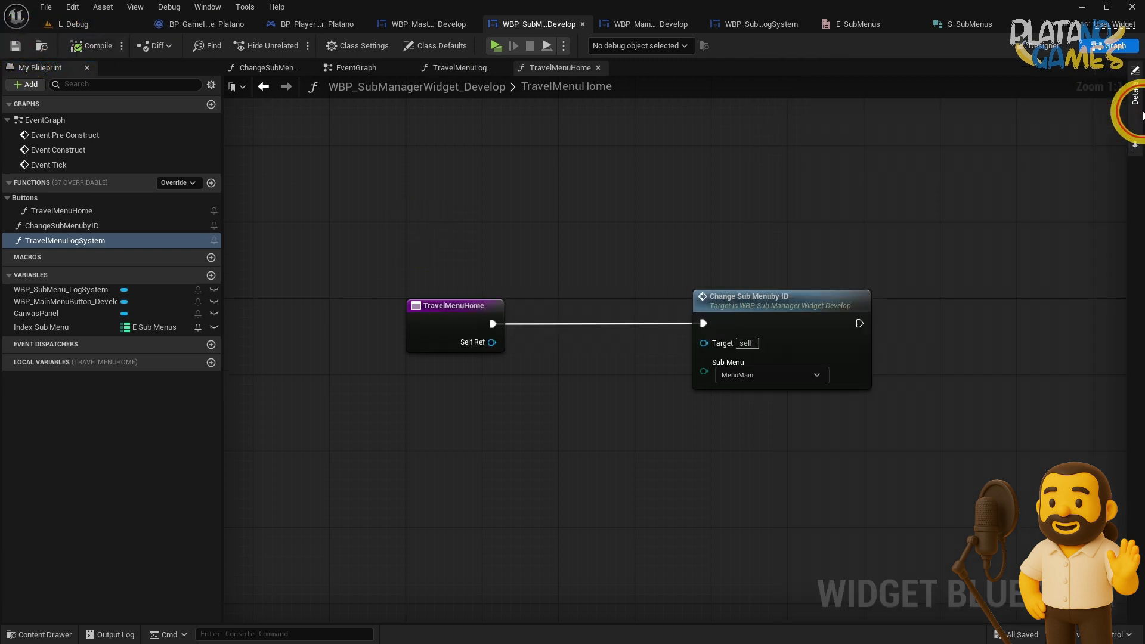
{"action": "left_click_drag", "start_coordinate": [799, 298], "coordinate": [696, 302]}
{"action": "right_click_drag", "start_coordinate": [677, 225], "coordinate": [593, 215]}
{"action": "left_click", "coordinate": [15, 46]}
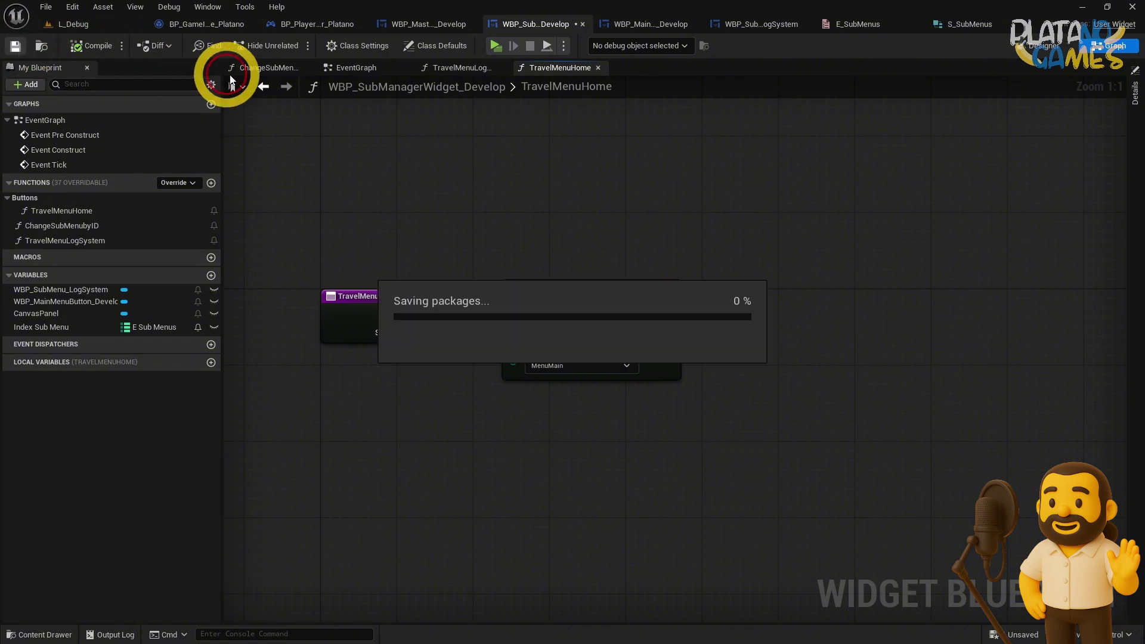
- Select both comment-boxed binding groups in the EventGraph and collapse them into a new function
{"action": "left_click", "coordinate": [352, 68]}
{"action": "mouse_move", "coordinate": [538, 288]}
{"action": "left_mouse_down"}
{"action": "mouse_move", "coordinate": [720, 300]}
{"action": "mouse_move", "coordinate": [741, 289]}
{"action": "left_mouse_up"}
{"action": "left_click_drag", "start_coordinate": [685, 346], "coordinate": [647, 336]}
{"action": "right_click_drag", "start_coordinate": [871, 313], "coordinate": [882, 243]}
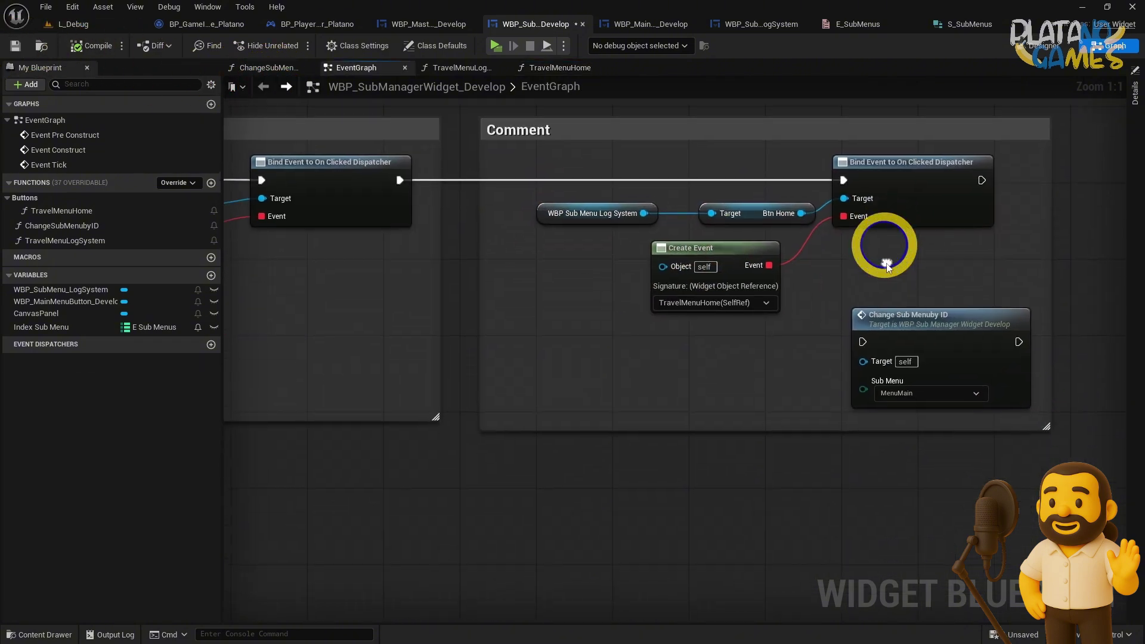
{"action": "left_click_drag", "start_coordinate": [920, 316], "coordinate": [546, 430]}
{"action": "key", "text": "Delete"}
{"action": "scroll", "coordinate": [792, 439], "scroll_direction": "down", "scroll_amount": 4}
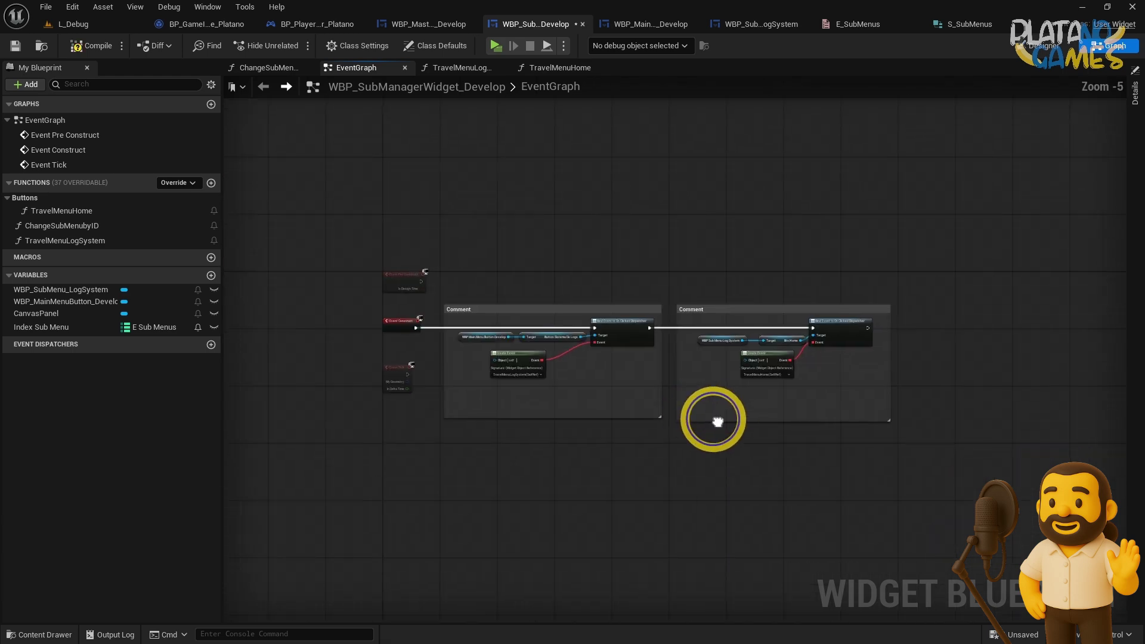
{"action": "left_click_drag", "start_coordinate": [929, 451], "coordinate": [465, 286]}
{"action": "scroll", "coordinate": [675, 294], "scroll_direction": "up", "scroll_amount": 3}
{"action": "right_click", "coordinate": [675, 293]}
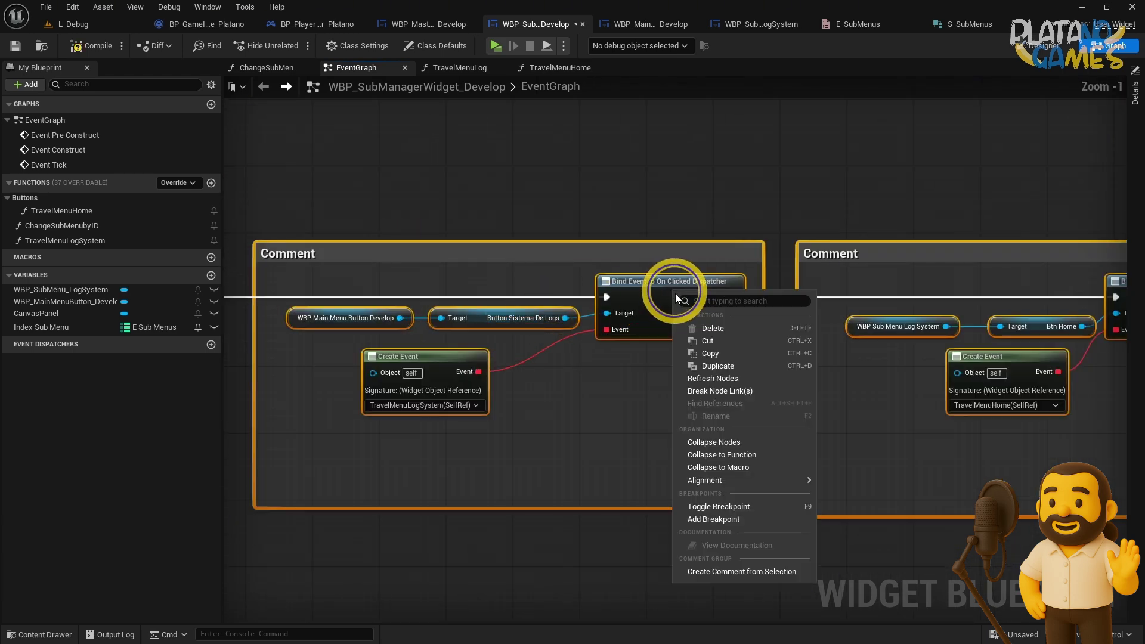
{"action": "left_click", "coordinate": [723, 453]}
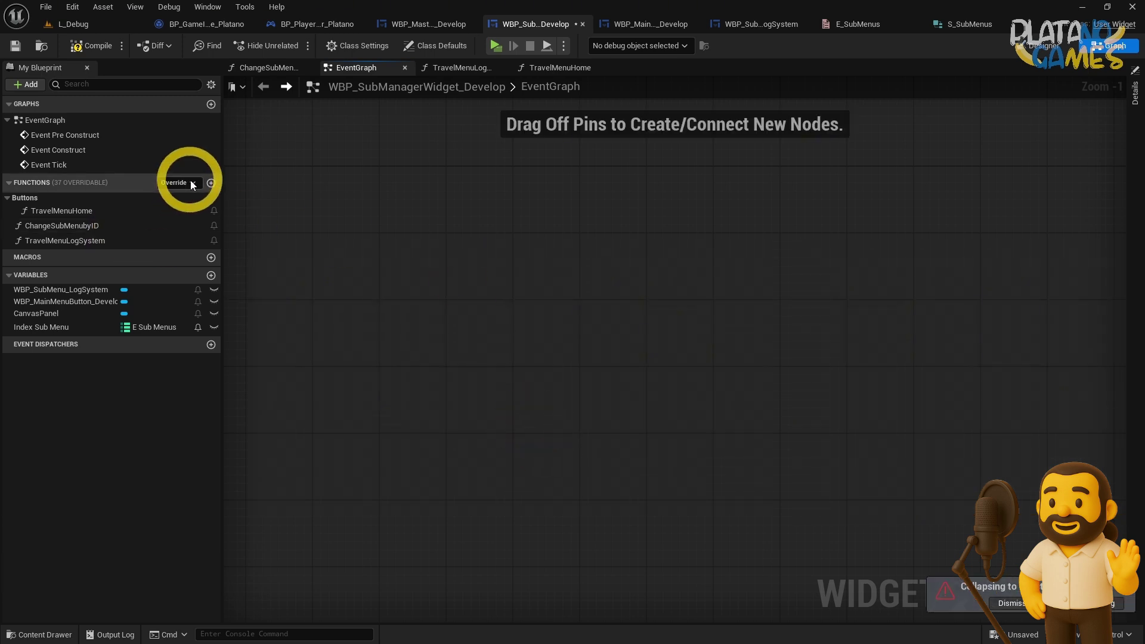
- Paste the two binding groups into NewFunction beside its entry node
{"action": "left_click", "coordinate": [212, 183]}
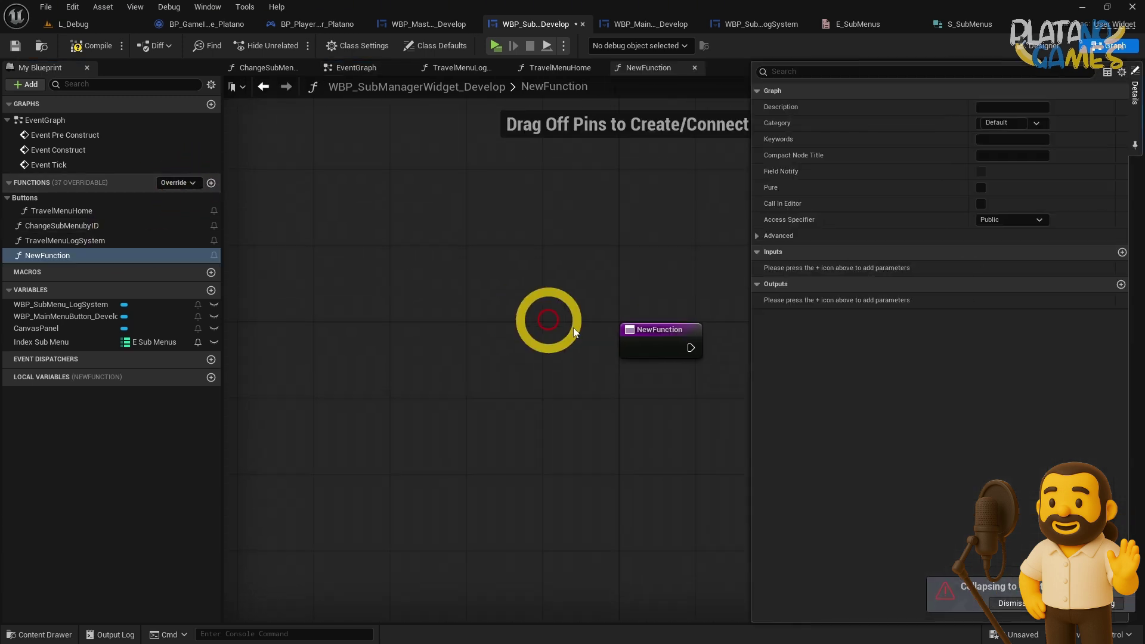
{"action": "scroll", "coordinate": [537, 238], "scroll_direction": "down", "scroll_amount": 4}
{"action": "key", "text": "ctrl+v"}
{"action": "left_click_drag", "start_coordinate": [660, 340], "coordinate": [597, 346]}
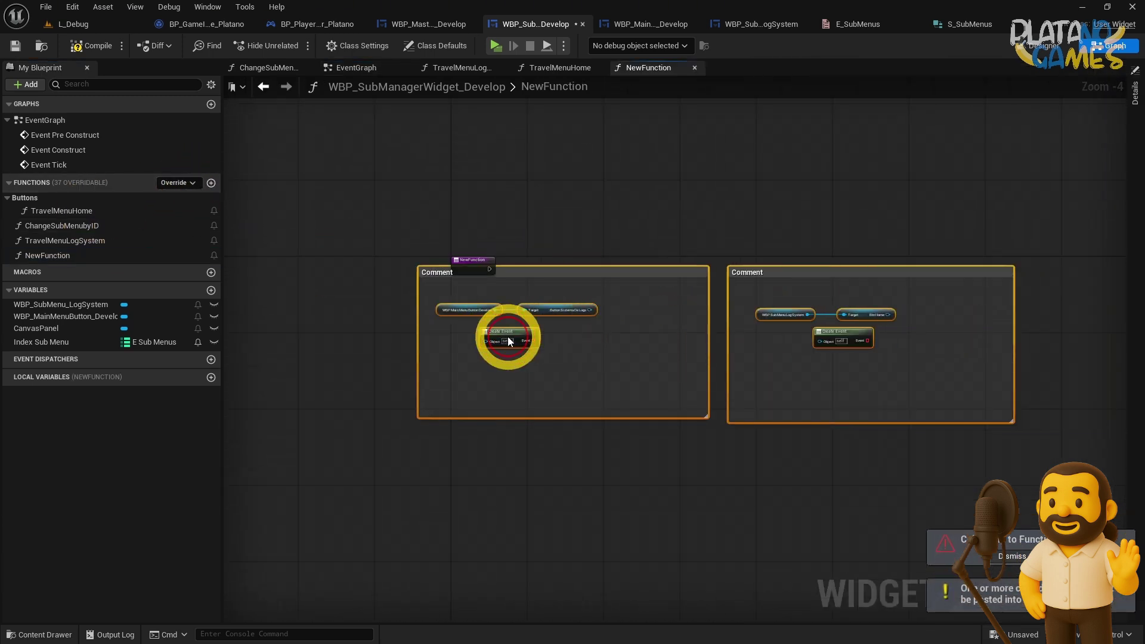
{"action": "scroll", "coordinate": [681, 334], "scroll_direction": "up", "scroll_amount": 4}
- Bind Button Sistema De Logs' On Clicked Dispatcher from the entry node, fed by its Create Event
{"action": "left_click_drag", "start_coordinate": [678, 296], "coordinate": [766, 231]}
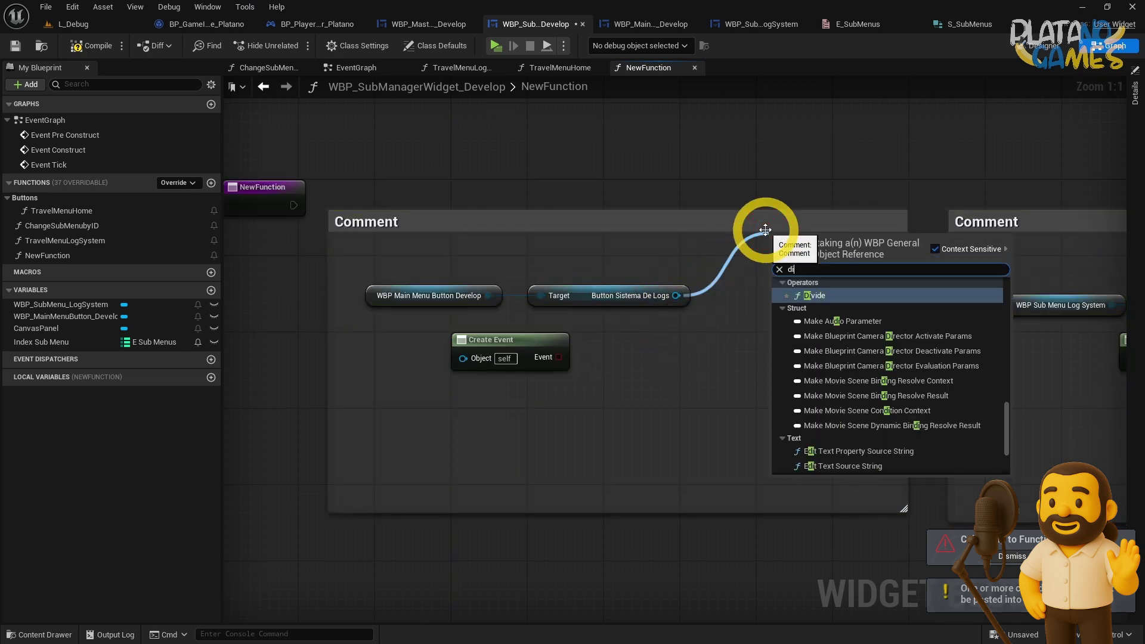
{"action": "type", "text": "dispat"}
{"action": "key", "text": "BackSpace"}
{"action": "key", "text": "BackSpace"}
{"action": "key", "text": "BackSpace"}
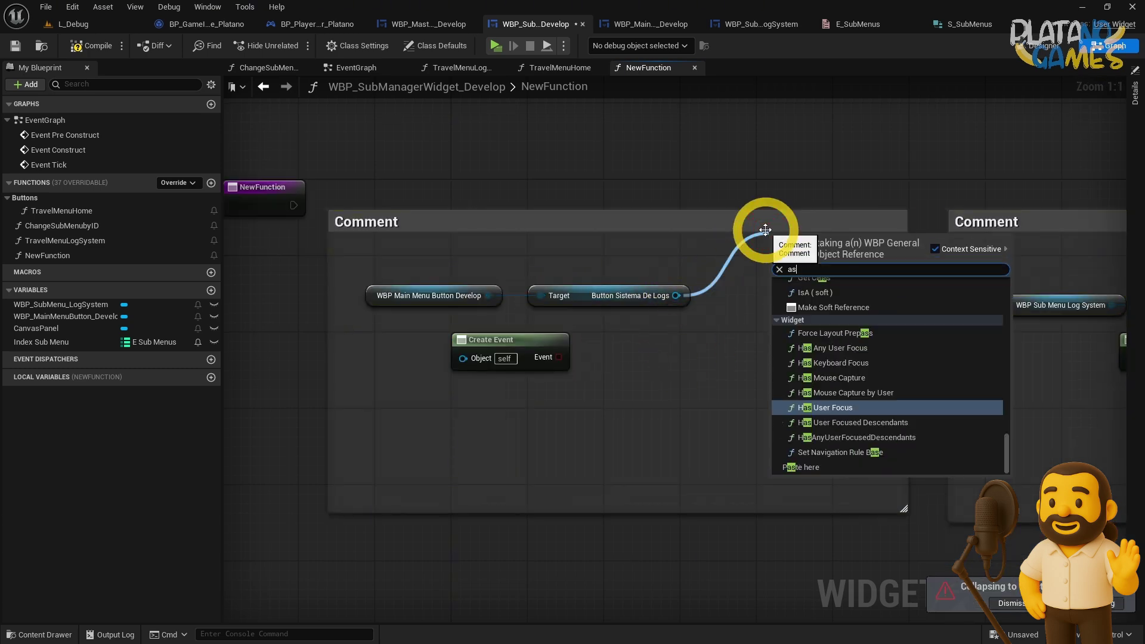
{"action": "type", "text": "as"}
{"action": "key", "text": "BackSpace"}
{"action": "key", "text": "BackSpace"}
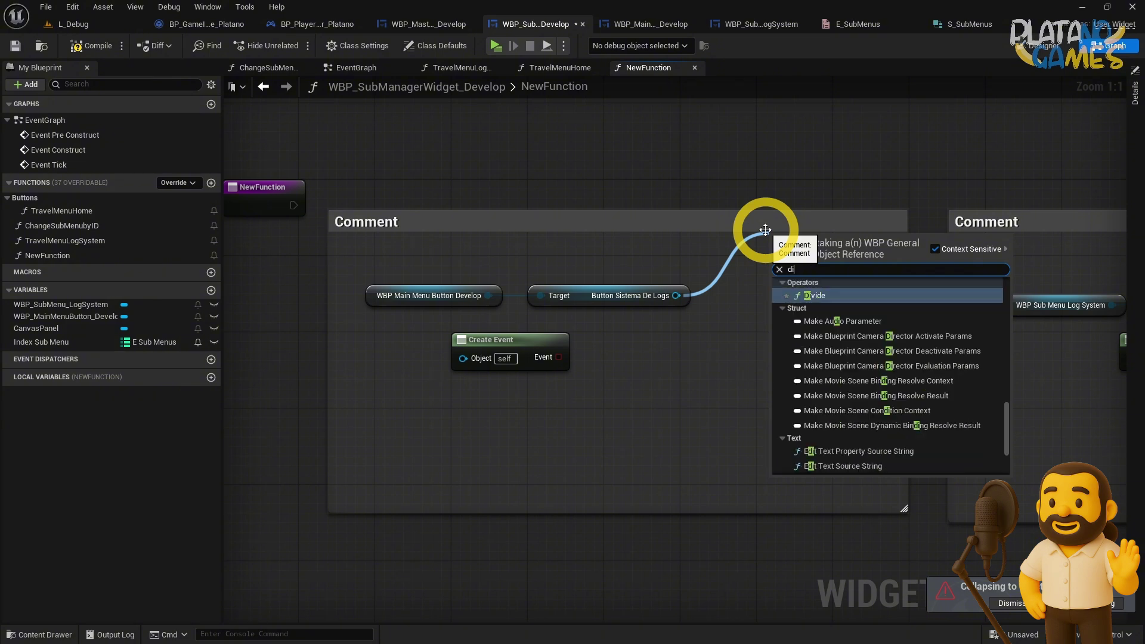
{"action": "type", "text": "dispat"}
{"action": "key", "text": "Up"}
{"action": "key", "text": "Up"}
{"action": "key", "text": "Up"}
{"action": "key", "text": "Up"}
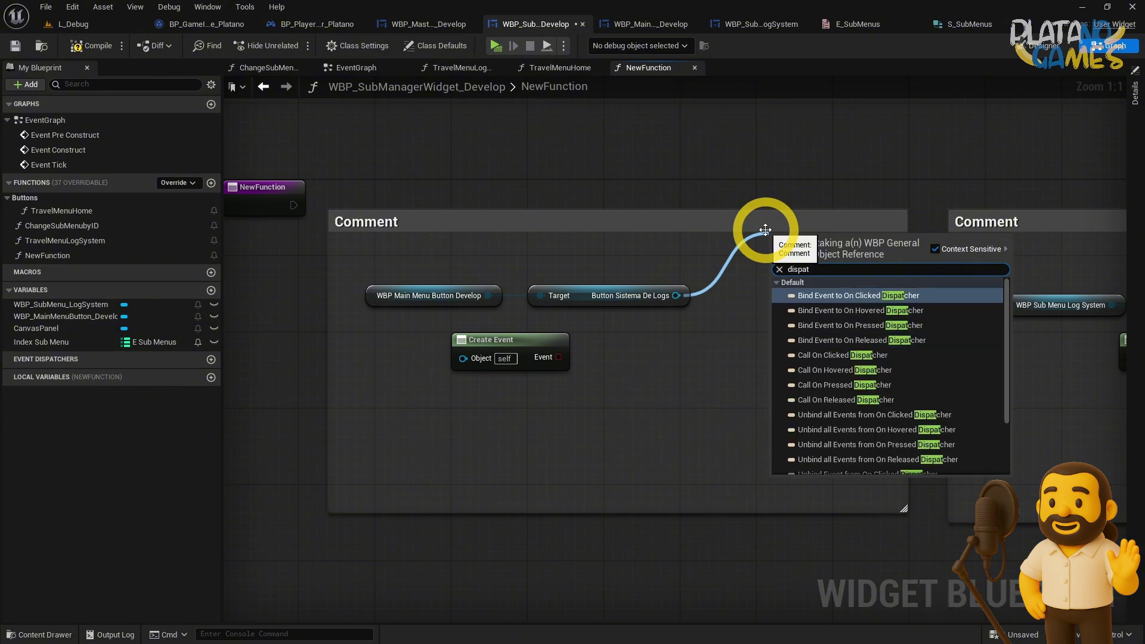
{"action": "key", "text": "Return"}
{"action": "left_click_drag", "start_coordinate": [778, 253], "coordinate": [294, 206]}
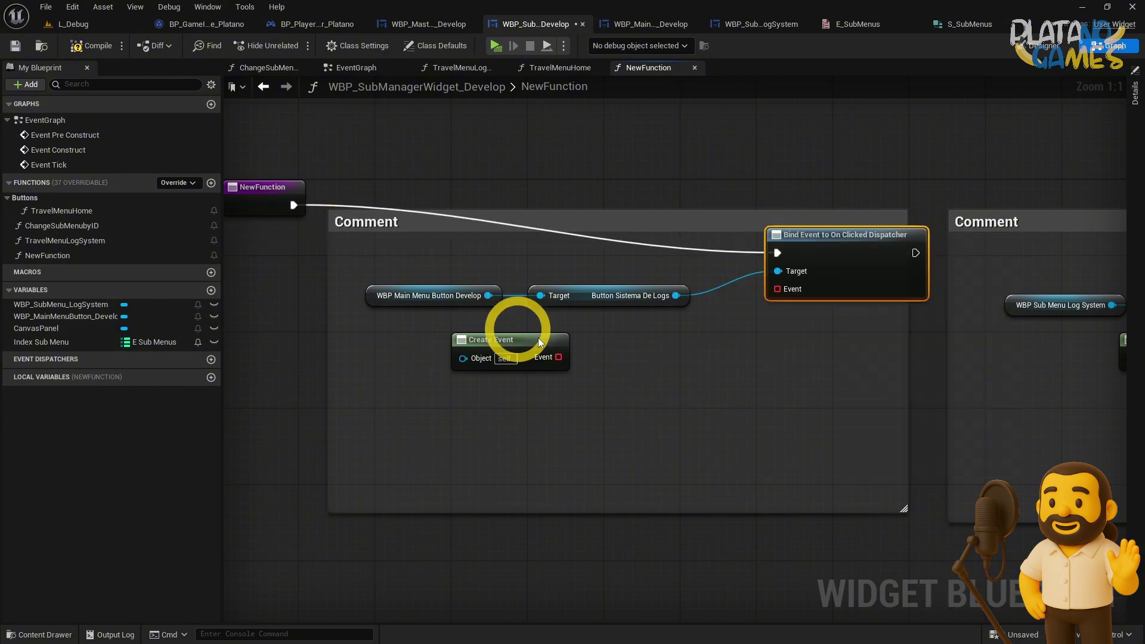
{"action": "left_click_drag", "start_coordinate": [559, 357], "coordinate": [778, 289]}
{"action": "left_click_drag", "start_coordinate": [851, 253], "coordinate": [756, 205]}
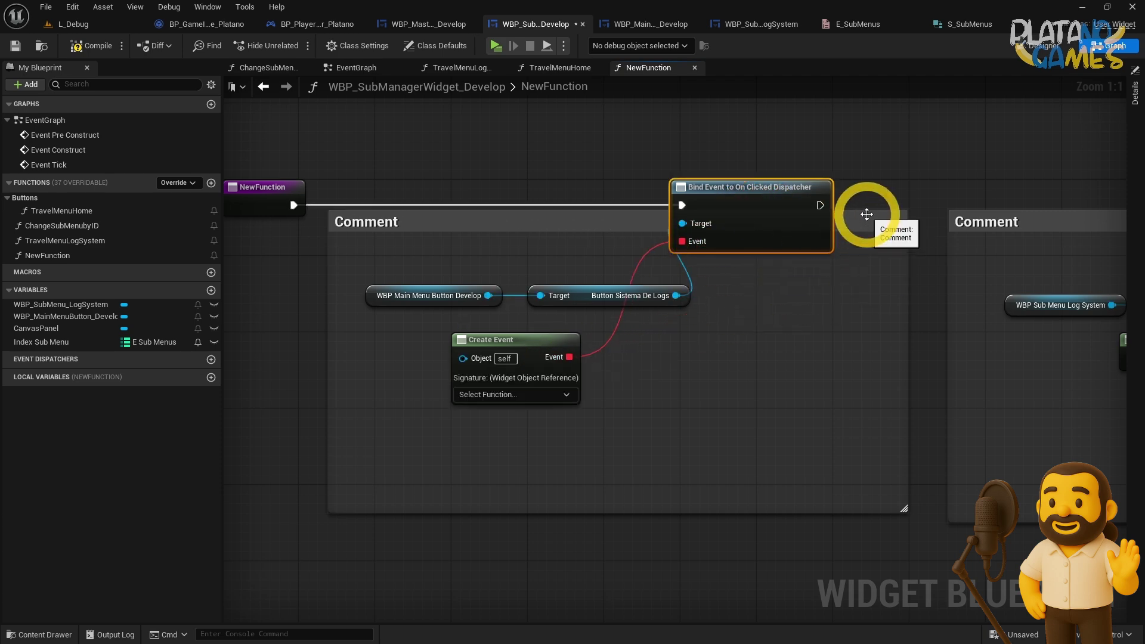
{"action": "left_click_drag", "start_coordinate": [871, 211], "coordinate": [871, 145]}
{"action": "left_click_drag", "start_coordinate": [704, 510], "coordinate": [686, 424]}
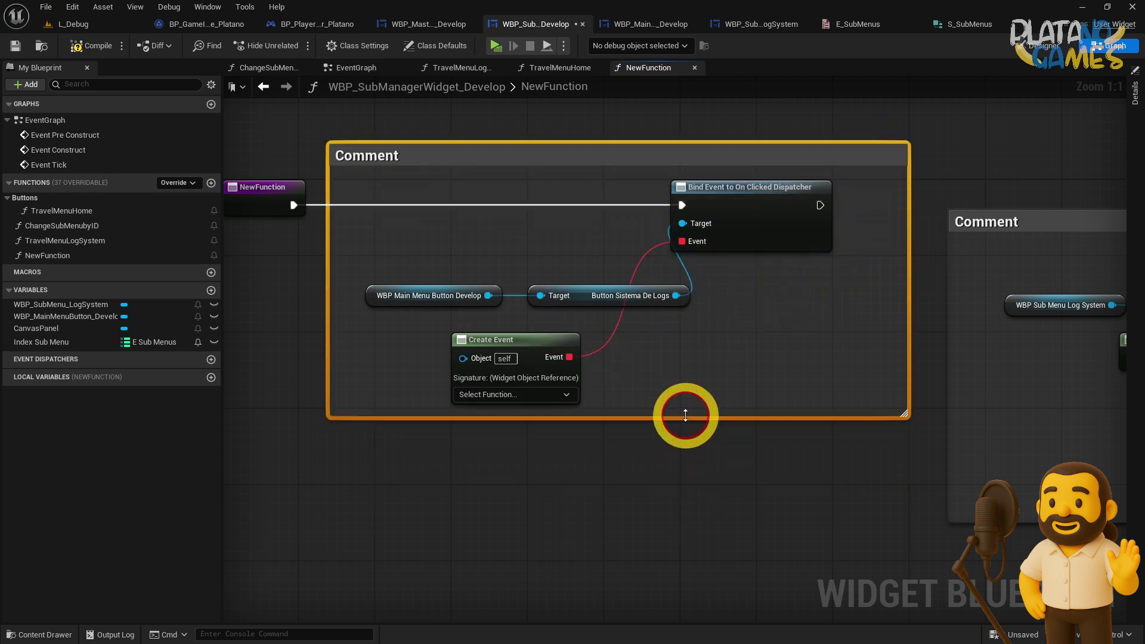
{"action": "left_click", "coordinate": [797, 338]}
- Chain a Btn Home On Clicked Dispatcher bind and title its comment 'On clicked - Btn Home - Log System'
{"action": "right_click_drag", "start_coordinate": [1013, 226], "coordinate": [722, 210]}
{"action": "left_click_drag", "start_coordinate": [721, 210], "coordinate": [681, 143]}
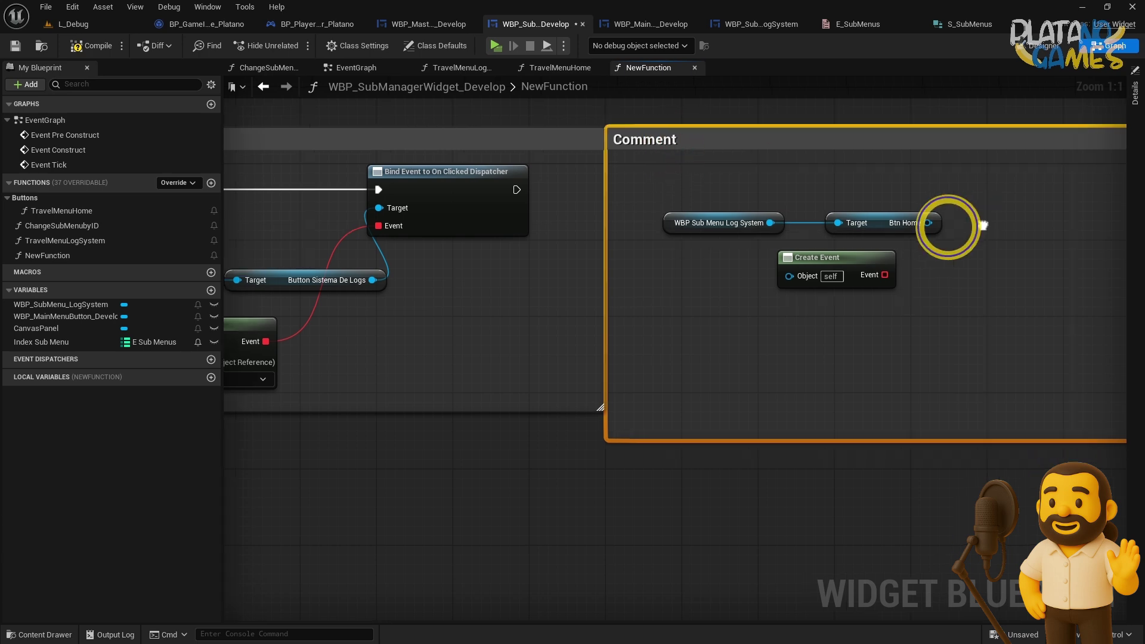
{"action": "right_click_drag", "start_coordinate": [954, 224], "coordinate": [743, 251]}
{"action": "left_click_drag", "start_coordinate": [739, 250], "coordinate": [825, 217]}
{"action": "type", "text": "dispath"}
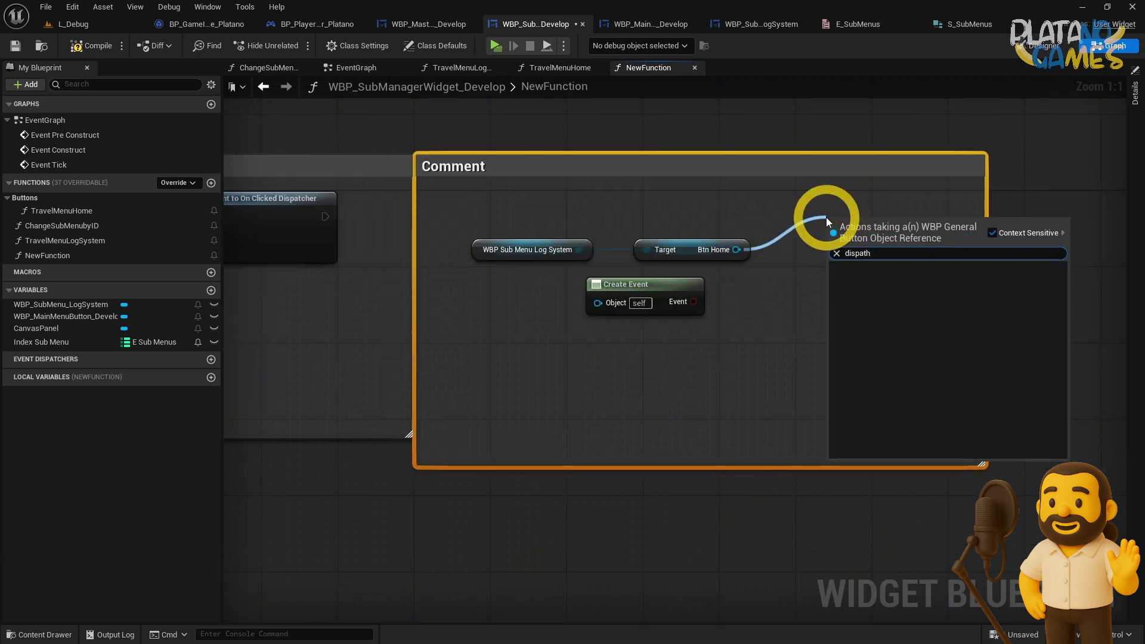
{"action": "key", "text": "Up"}
{"action": "key", "text": "Up"}
{"action": "key", "text": "Up"}
{"action": "key", "text": "Return"}
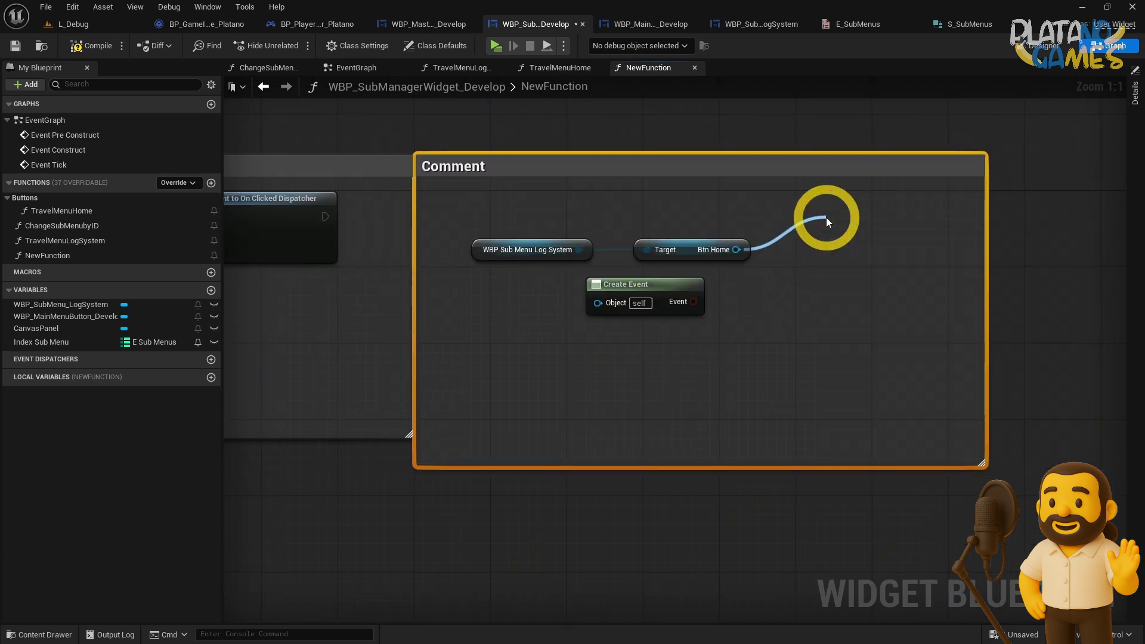
{"action": "mouse_move", "coordinate": [836, 236]}
{"action": "left_mouse_down"}
{"action": "mouse_move", "coordinate": [460, 167]}
{"action": "mouse_move", "coordinate": [325, 217]}
{"action": "left_mouse_up"}
{"action": "left_click_drag", "start_coordinate": [910, 229], "coordinate": [892, 210]}
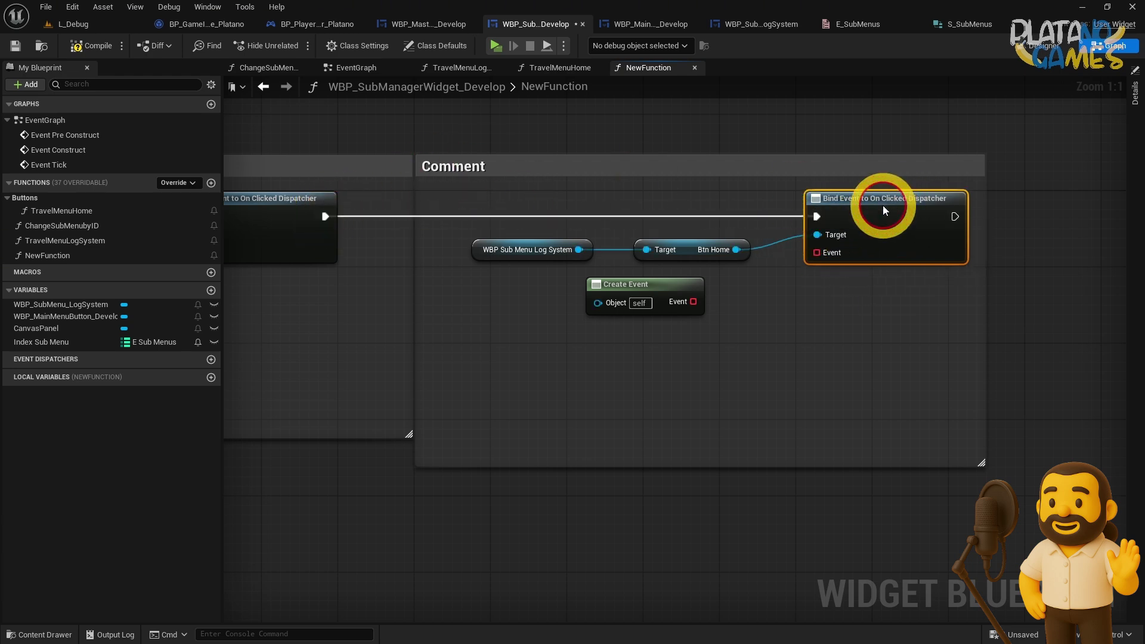
{"action": "double_click", "coordinate": [588, 172]}
{"action": "type", "text": "O"}
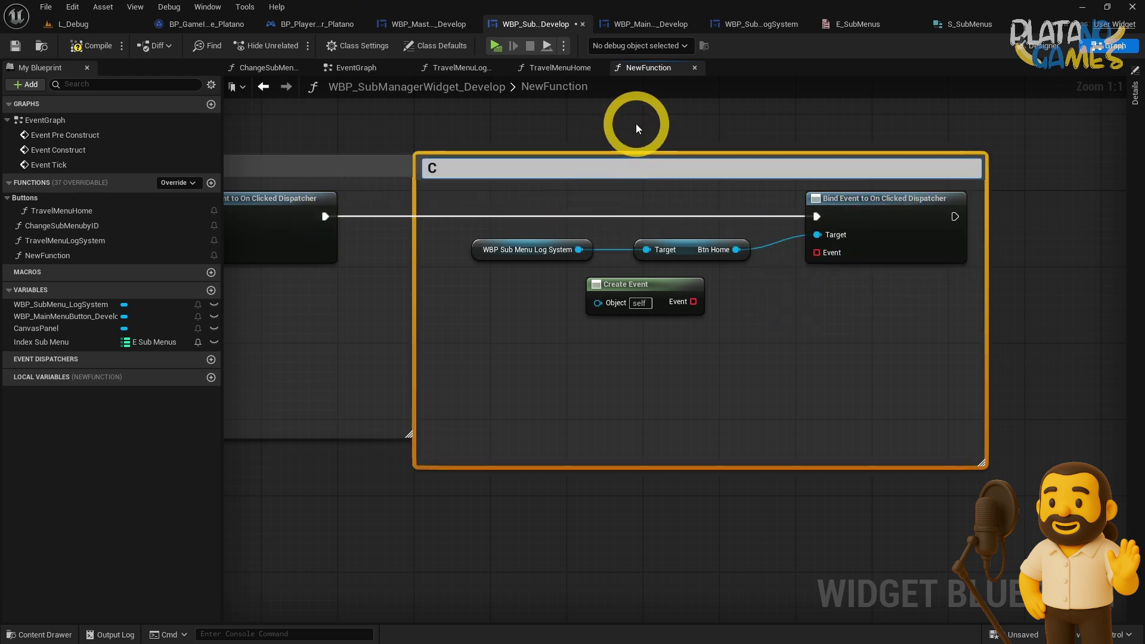
{"action": "type", "text": "n clicke"}
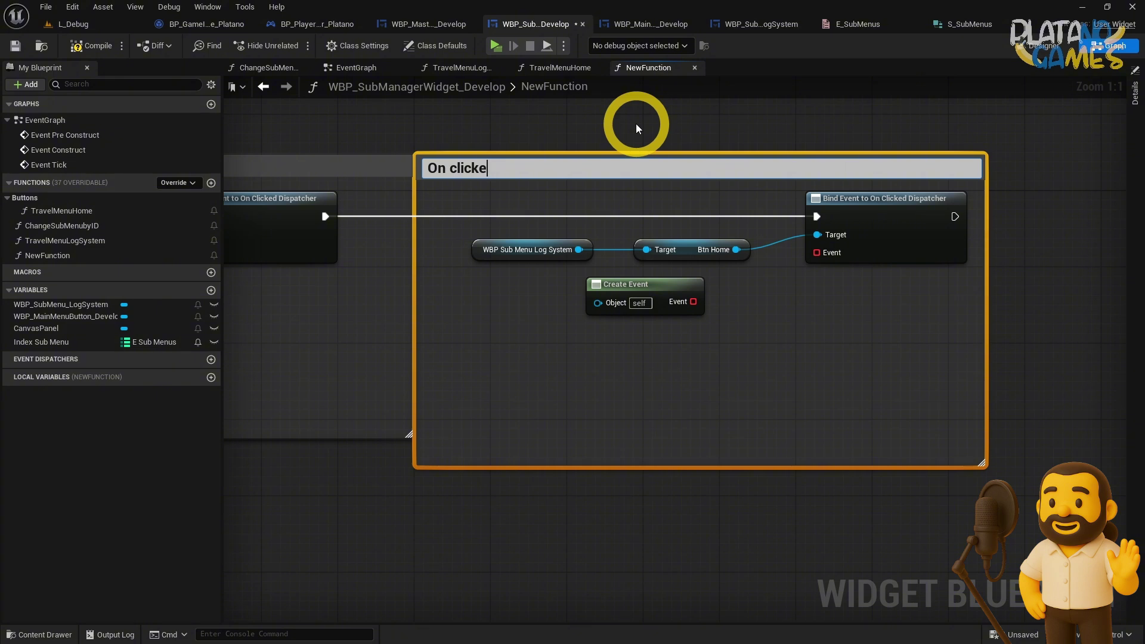
{"action": "type", "text": "d - Btn Home -"}
{"action": "type", "text": " Log Syste"}
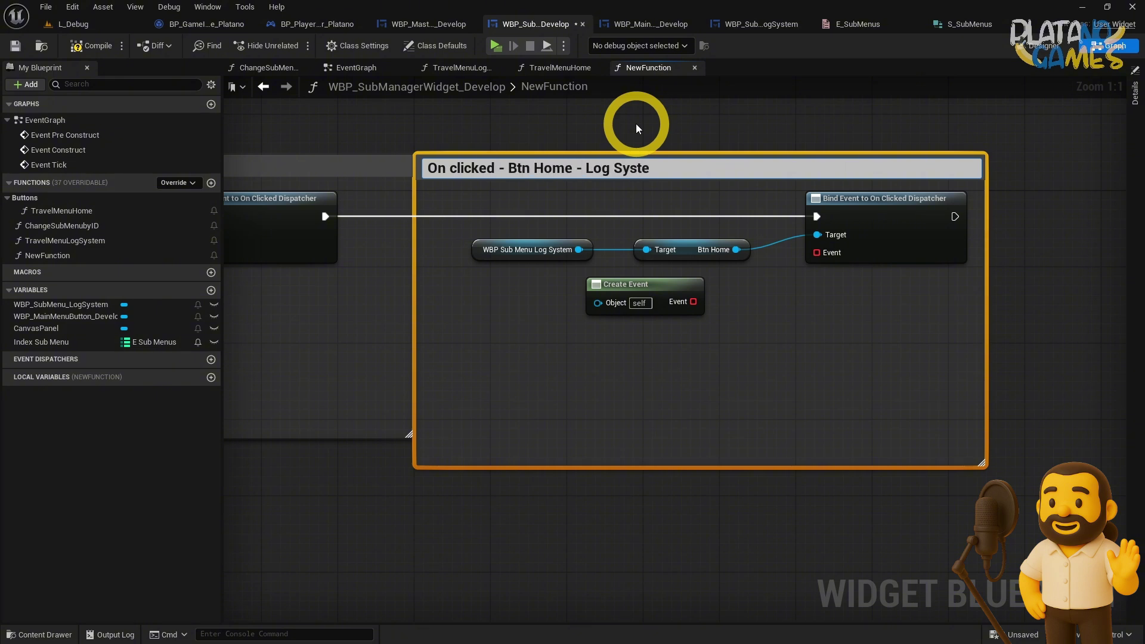
{"action": "type", "text": "m"}
{"action": "key", "text": "Return"}
- Wire Btn Home's Create Event into its bind node and point it at TravelMenuHome
{"action": "left_click_drag", "start_coordinate": [693, 302], "coordinate": [817, 253]}
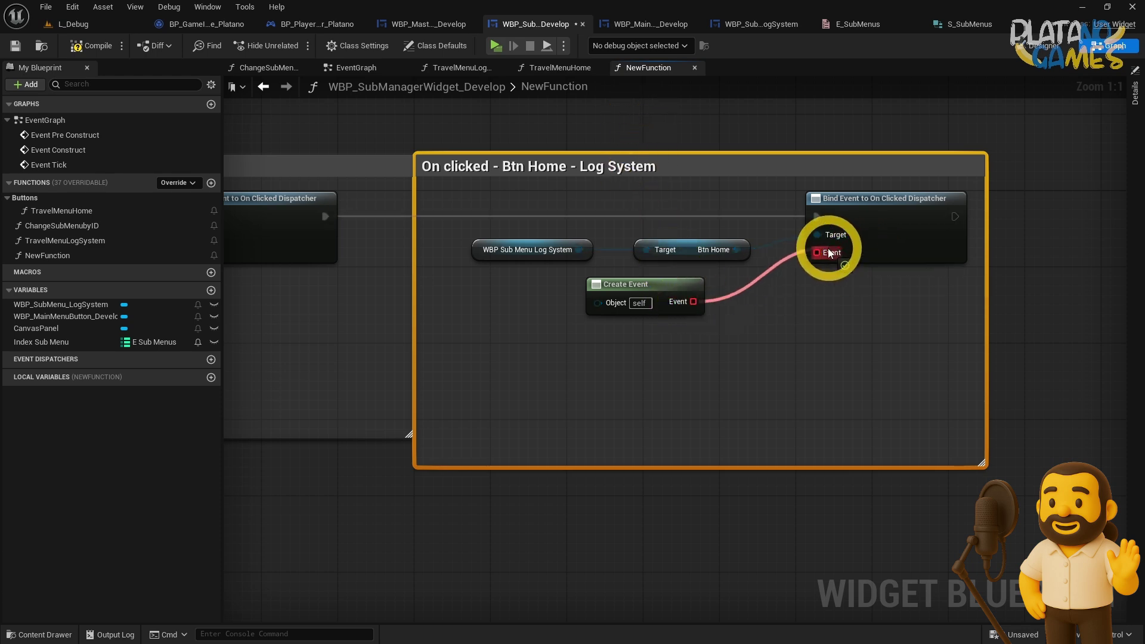
{"action": "left_click", "coordinate": [636, 340]}
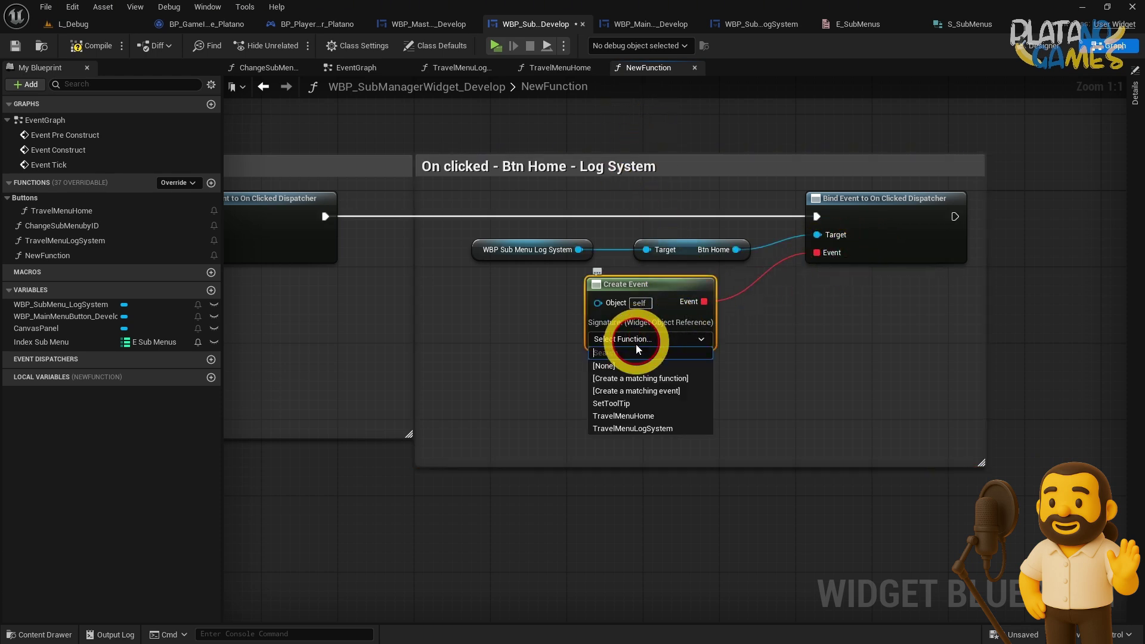
{"action": "left_click", "coordinate": [626, 415]}
{"action": "right_click_drag", "start_coordinate": [480, 337], "coordinate": [896, 311]}
{"action": "mouse_move", "coordinate": [433, 296]}
{"action": "left_mouse_down"}
{"action": "mouse_move", "coordinate": [514, 296]}
{"action": "mouse_move", "coordinate": [459, 206]}
{"action": "left_mouse_up"}
{"action": "right_click_drag", "start_coordinate": [340, 136], "coordinate": [509, 140]}
{"action": "left_click", "coordinate": [509, 140]}
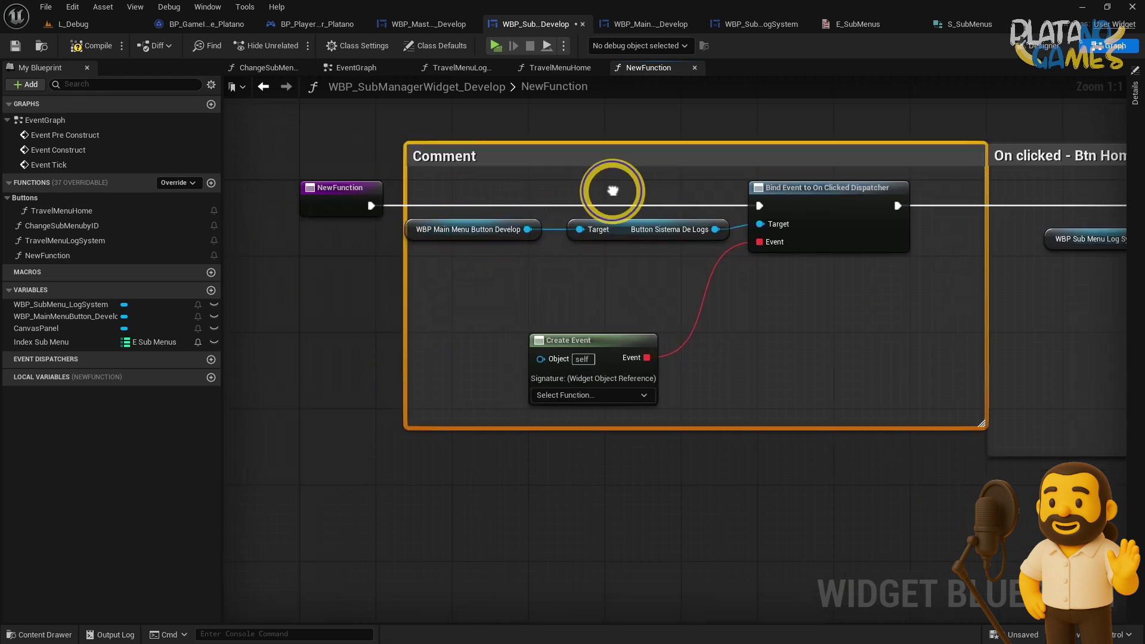
{"action": "right_click_drag", "start_coordinate": [589, 146], "coordinate": [478, 218]}
- Title the first comment 'OnClicked - Btn Sistema de Logs - Menu Main Buttons', bind TravelMenuLogSystem, and shorten both comments
{"action": "double_click", "coordinate": [504, 197]}
{"action": "type", "text": "OnClic"}
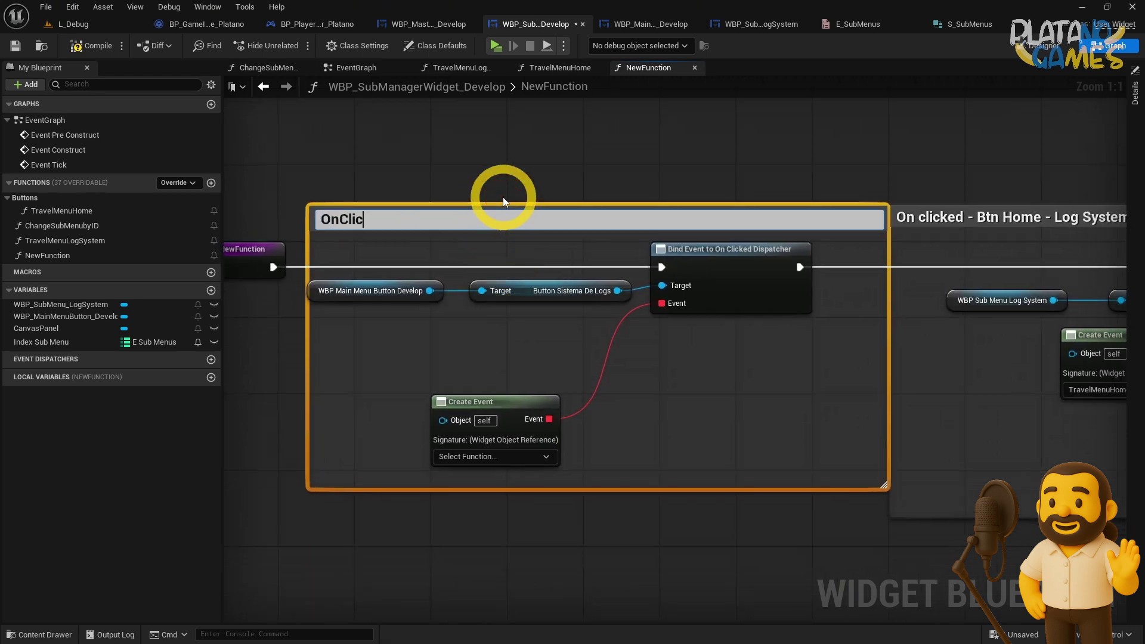
{"action": "type", "text": "ked - Btn "}
{"action": "type", "text": "Sistema de Logs"}
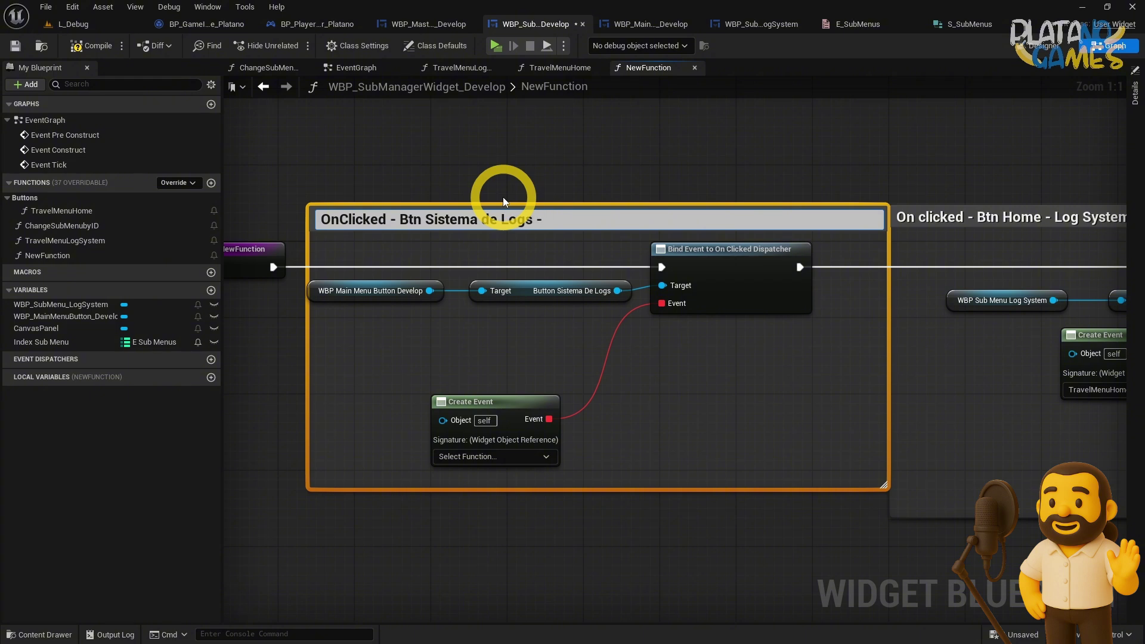
{"action": "type", "text": " - Menu Main Butto"}
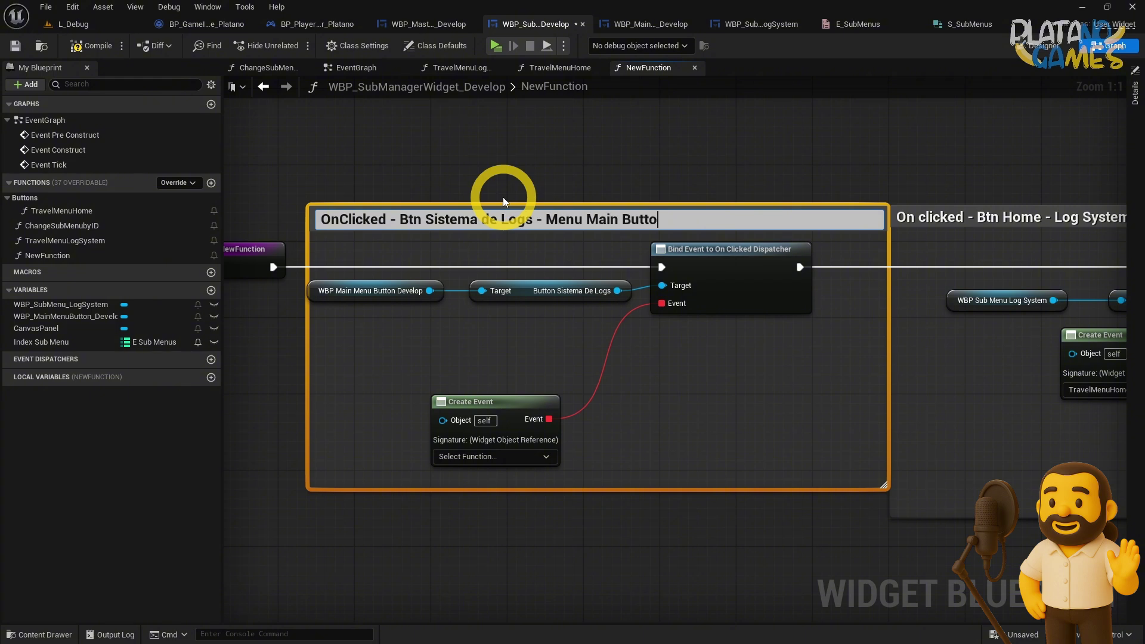
{"action": "type", "text": "ns"}
{"action": "left_click_drag", "start_coordinate": [510, 419], "coordinate": [510, 352]}
{"action": "left_click", "coordinate": [505, 388]}
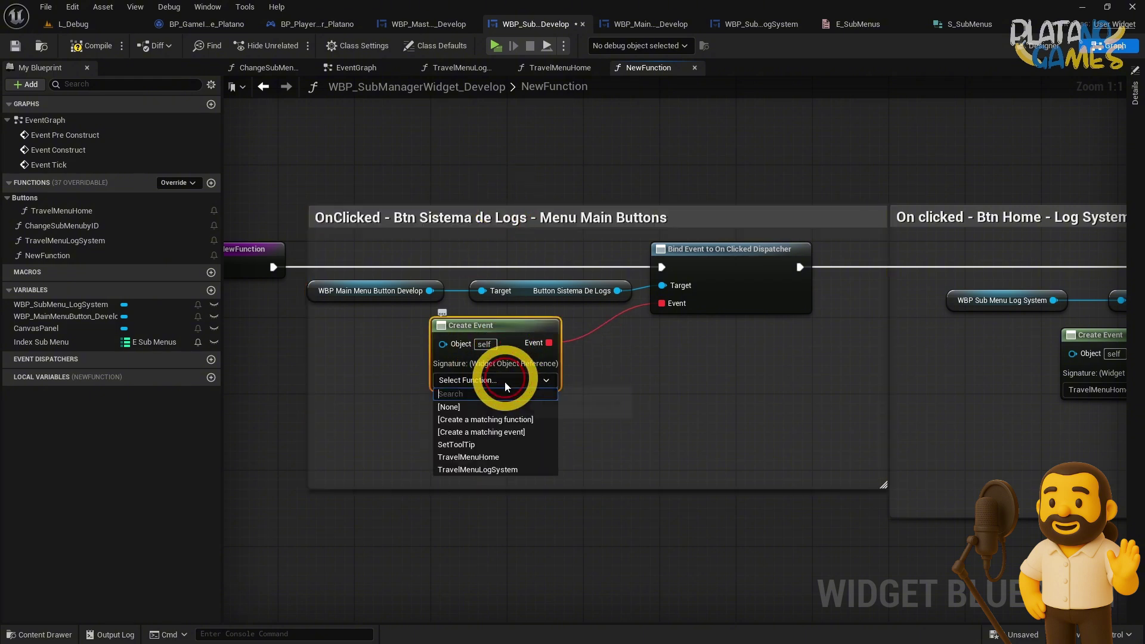
{"action": "left_click", "coordinate": [505, 469]}
{"action": "scroll", "coordinate": [602, 307], "scroll_direction": "down", "scroll_amount": 4}
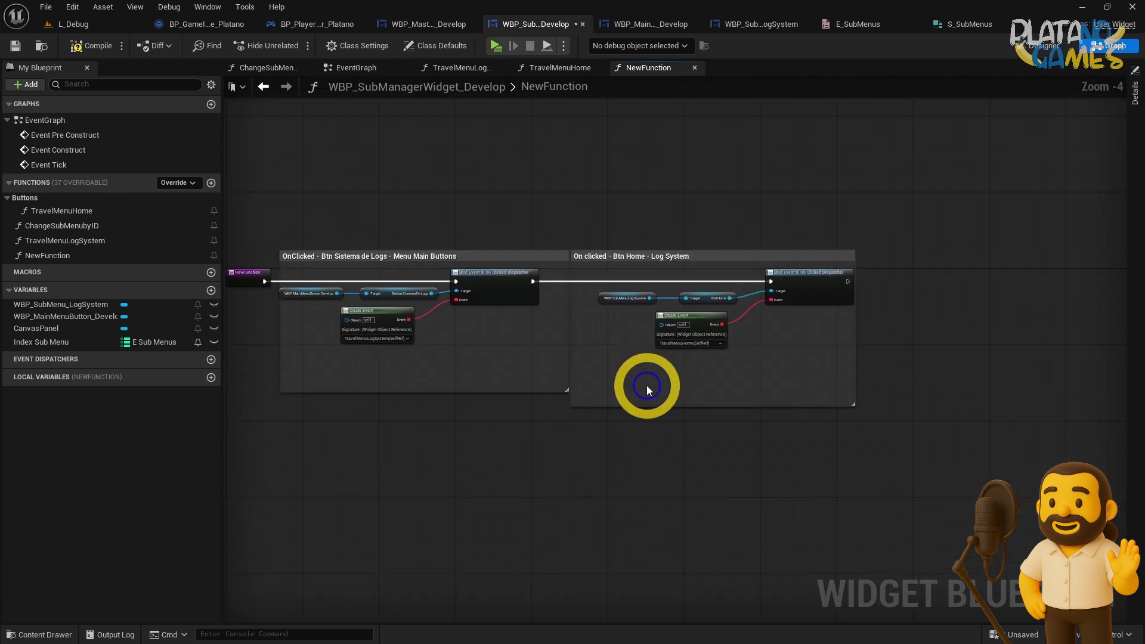
{"action": "left_click_drag", "start_coordinate": [646, 409], "coordinate": [647, 362]}
{"action": "left_click_drag", "start_coordinate": [534, 392], "coordinate": [536, 360]}
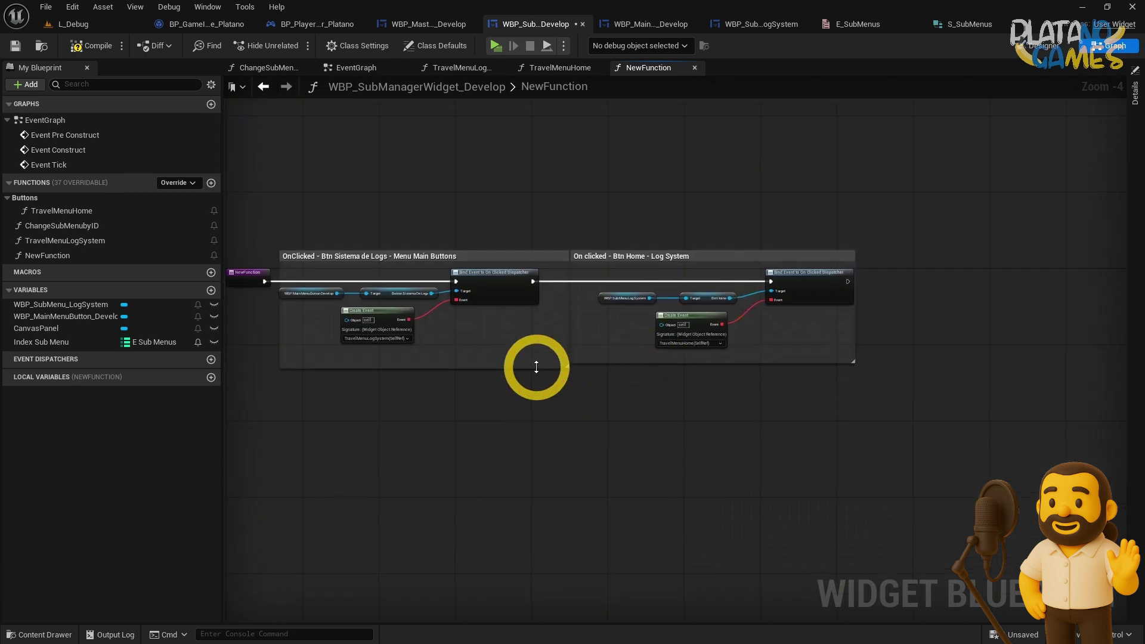
{"action": "scroll", "coordinate": [603, 430], "scroll_direction": "up", "scroll_amount": 2}
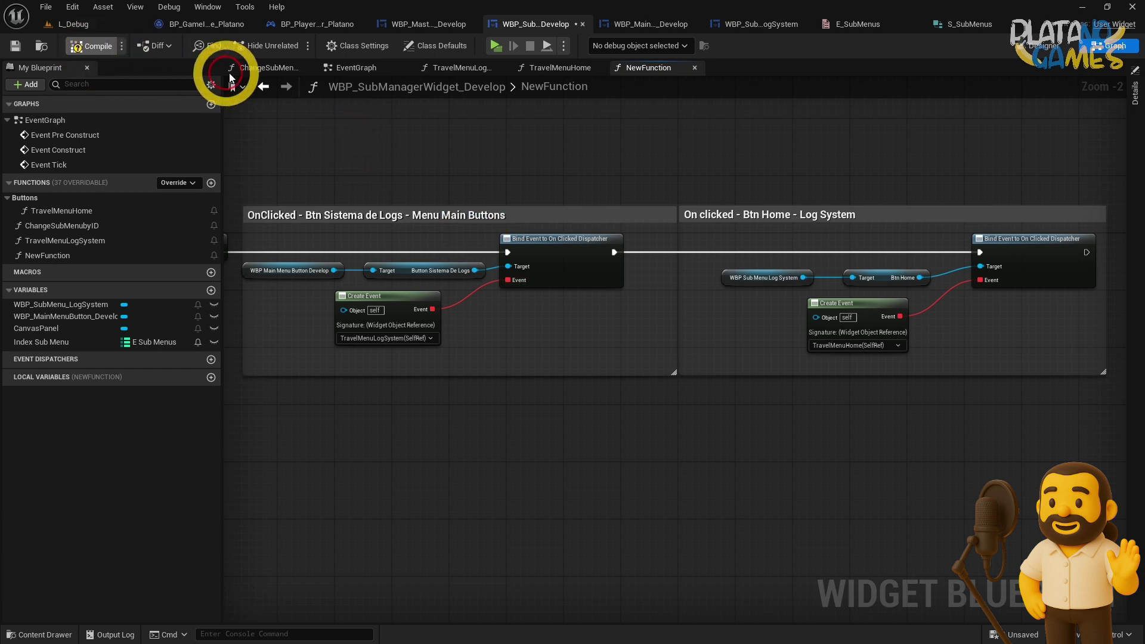
- Rename NewFunction to Binds
{"action": "left_click", "coordinate": [263, 88]}
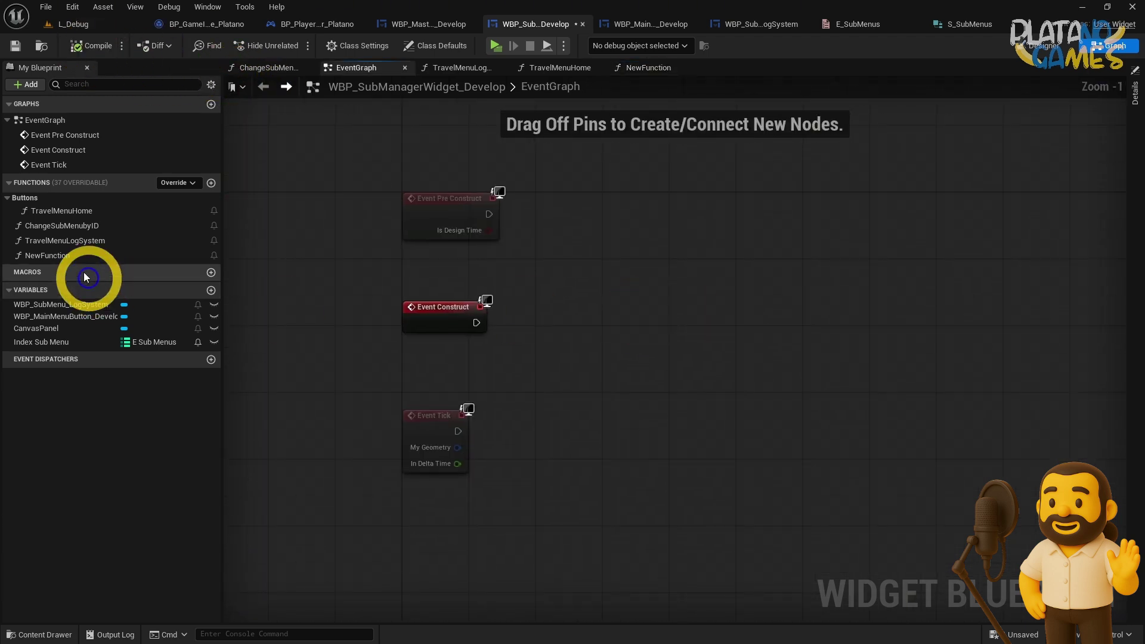
{"action": "double_click", "coordinate": [102, 256]}
{"action": "double_click", "coordinate": [209, 149]}
{"action": "left_click", "coordinate": [56, 255]}
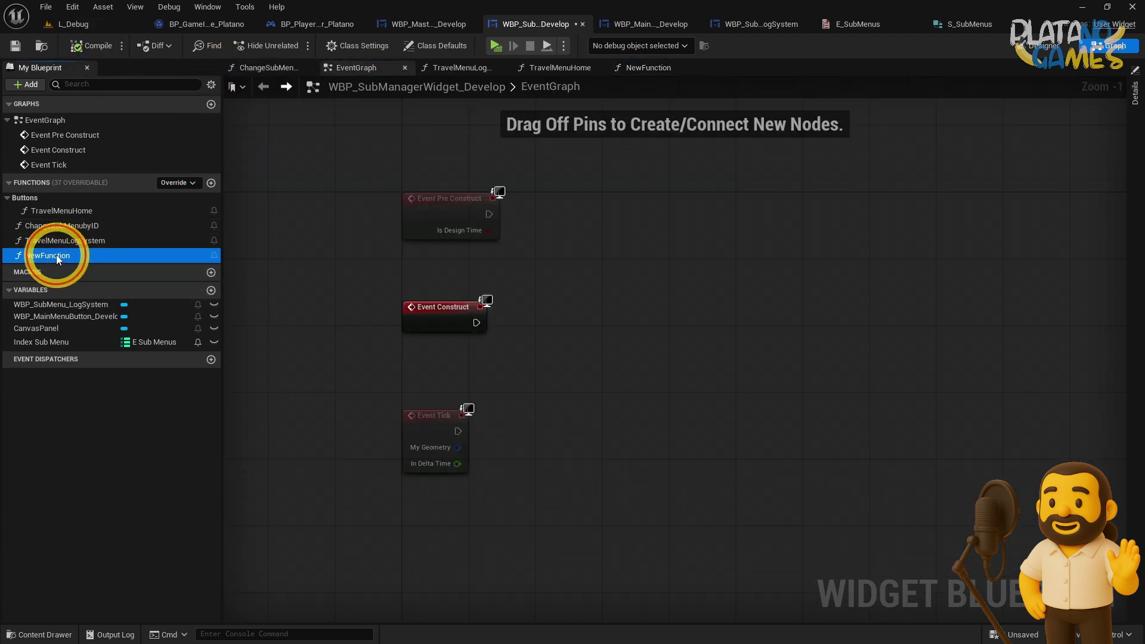
{"action": "key", "text": "F2"}
{"action": "type", "text": "Bunds"}
{"action": "key", "text": "Return"}
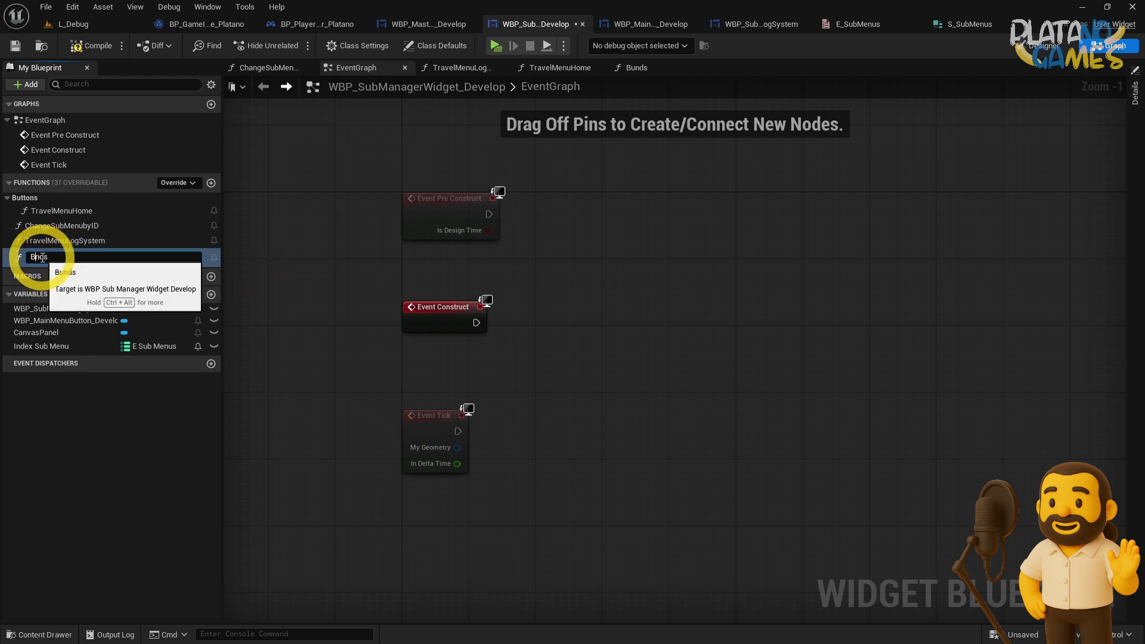
{"action": "left_click", "coordinate": [393, 325]}
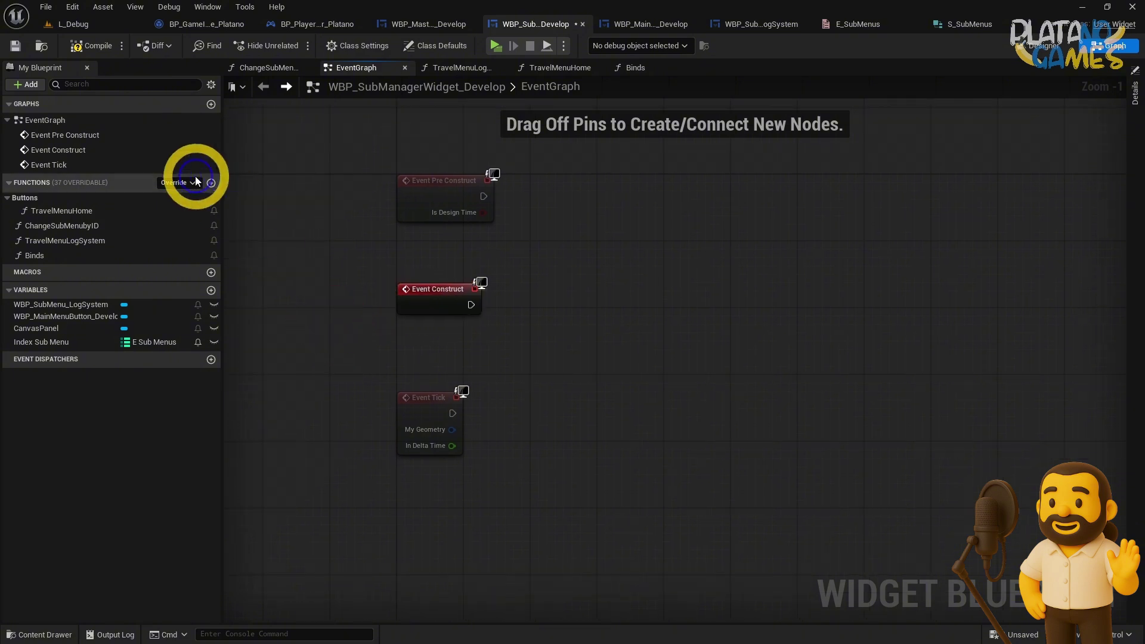
- Override On Initialized, collapse it into a function, and call Binds from it
{"action": "left_click", "coordinate": [179, 183]}
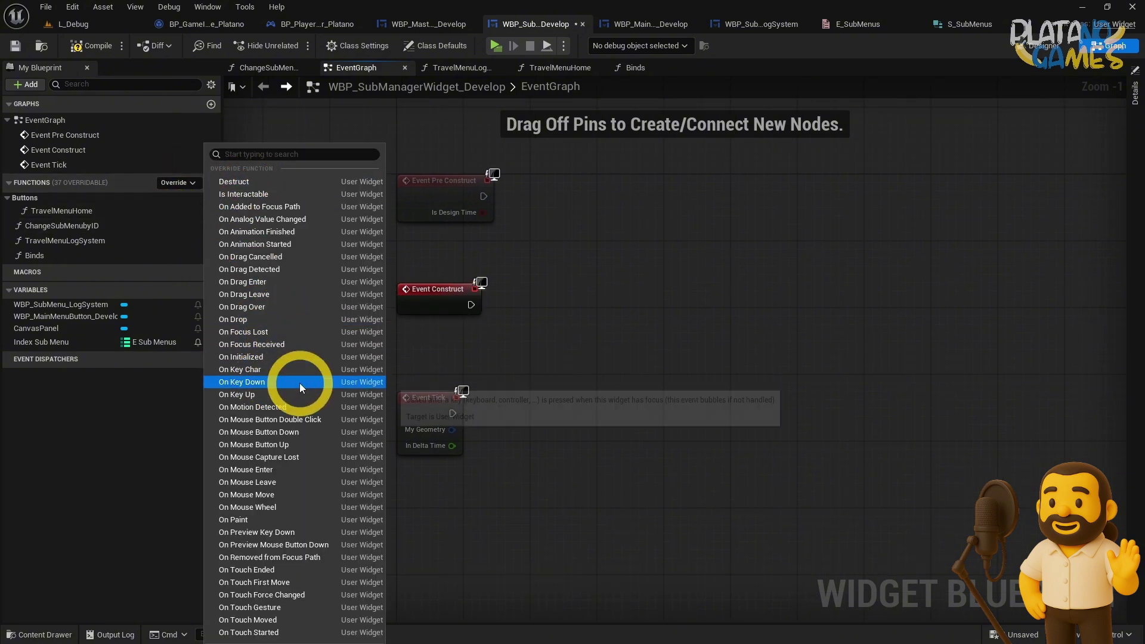
{"action": "type", "text": "on"}
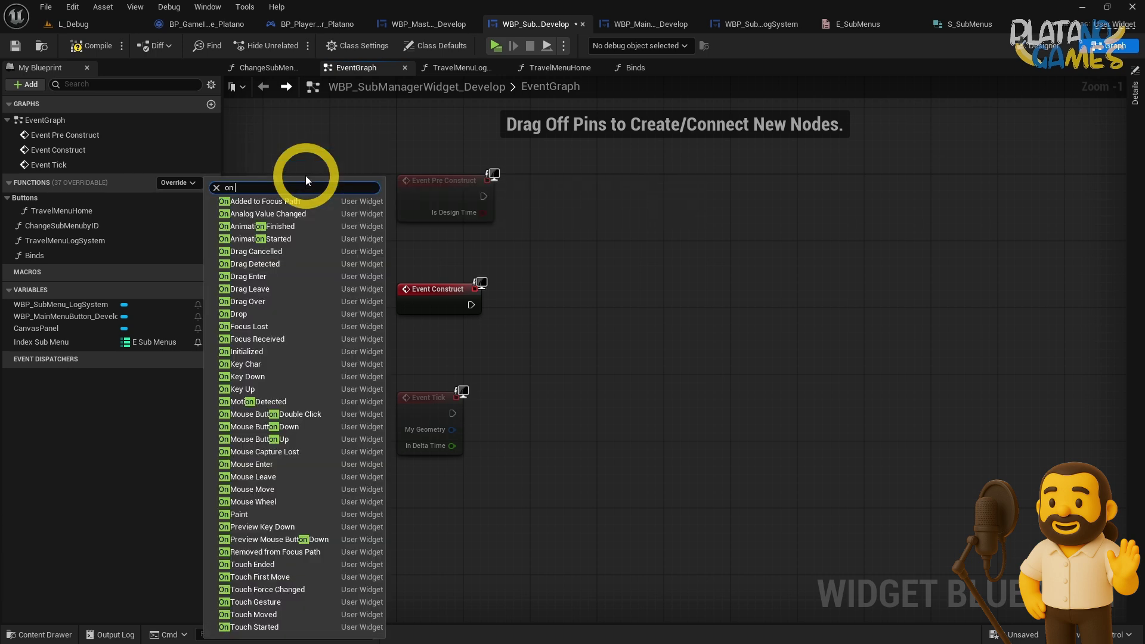
{"action": "key", "text": "BackSpace"}
{"action": "key", "text": "BackSpace"}
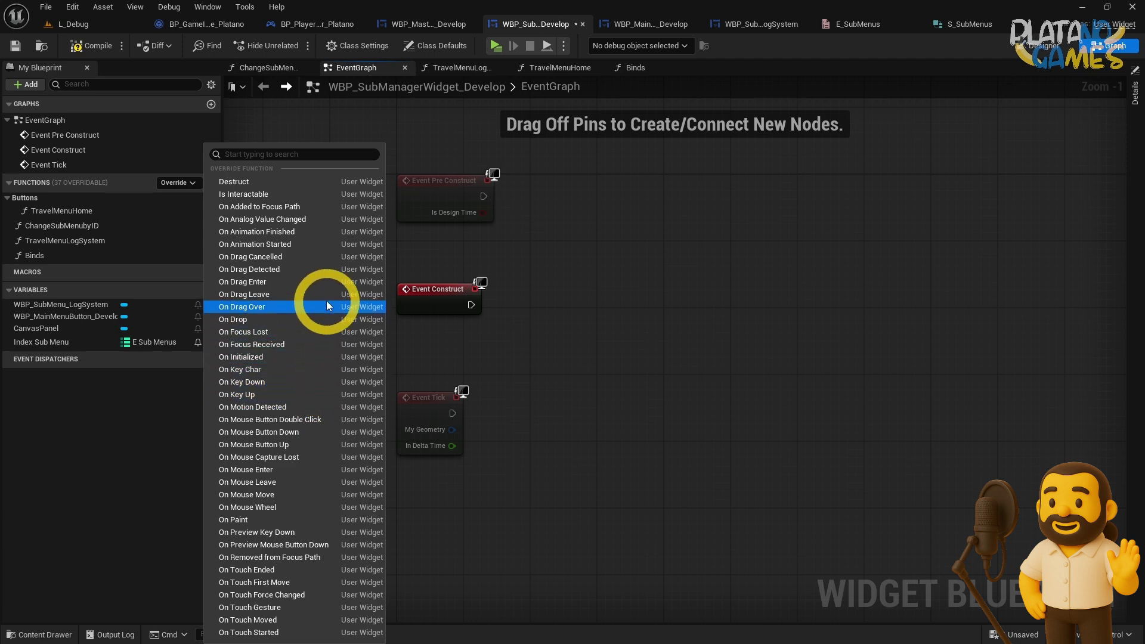
{"action": "left_click", "coordinate": [319, 358]}
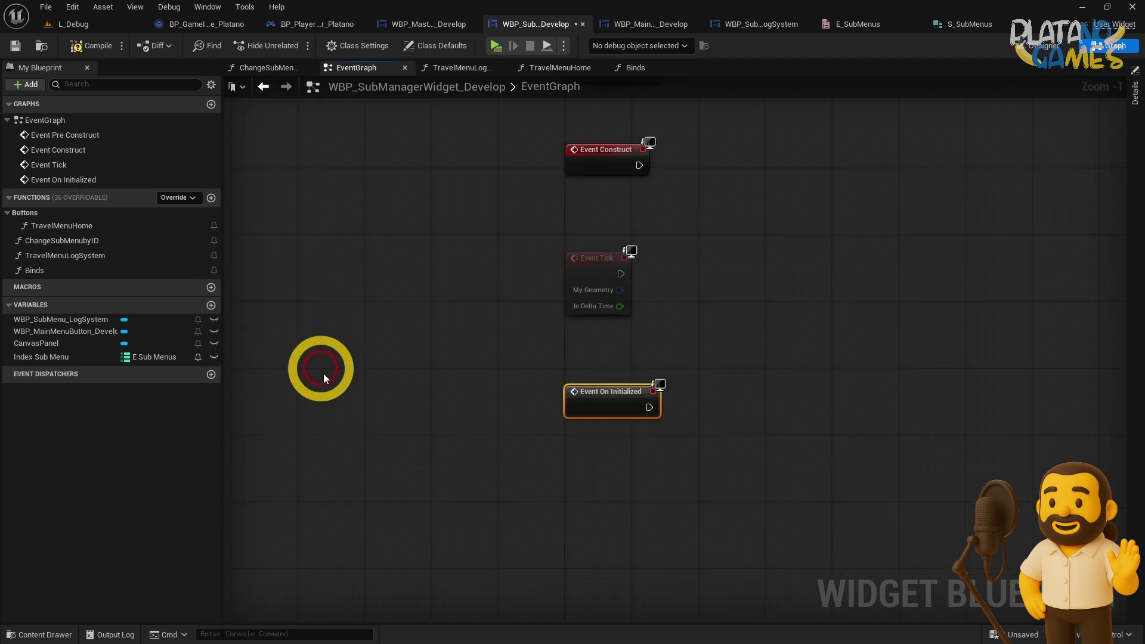
{"action": "right_click", "coordinate": [514, 373]}
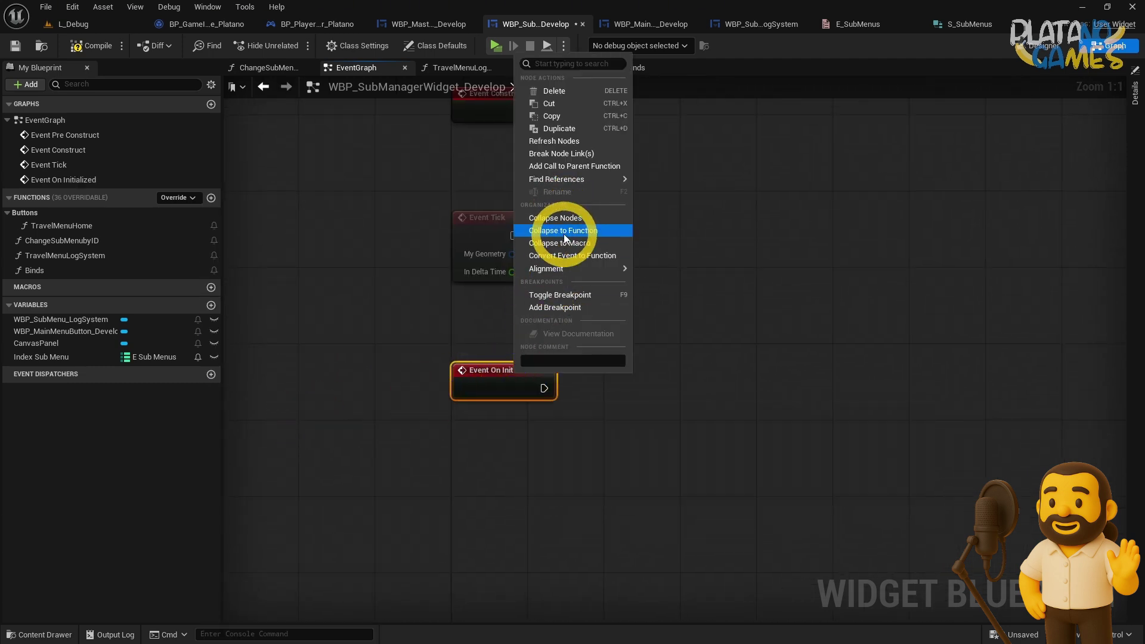
{"action": "left_click", "coordinate": [570, 256]}
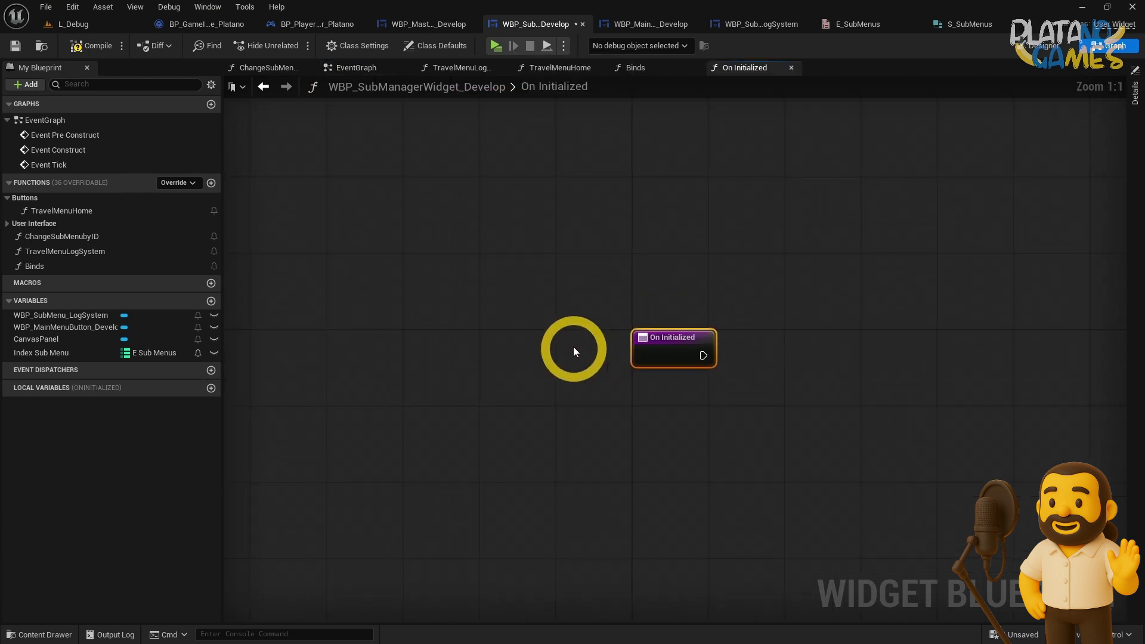
{"action": "mouse_move", "coordinate": [35, 266]}
{"action": "left_mouse_down"}
{"action": "mouse_move", "coordinate": [431, 333]}
{"action": "mouse_move", "coordinate": [583, 329]}
{"action": "left_mouse_up"}
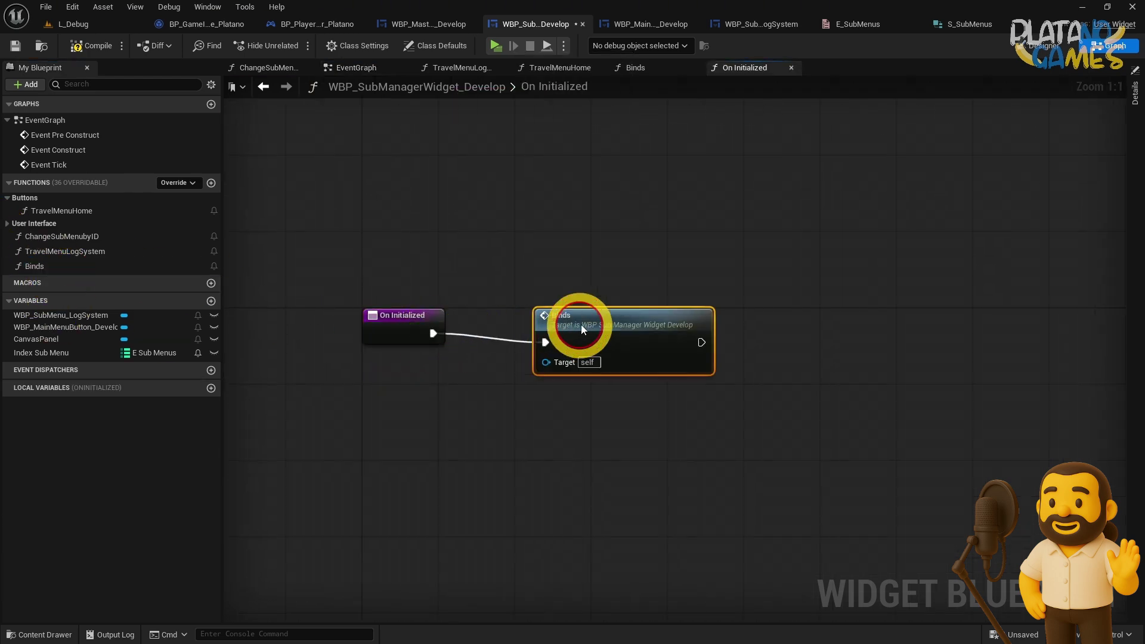
- Compile and save, then play-test opening the log system sub-menu and returning to the main menu
{"action": "left_click", "coordinate": [404, 225]}
{"action": "left_click", "coordinate": [77, 45]}
{"action": "left_click", "coordinate": [15, 46]}
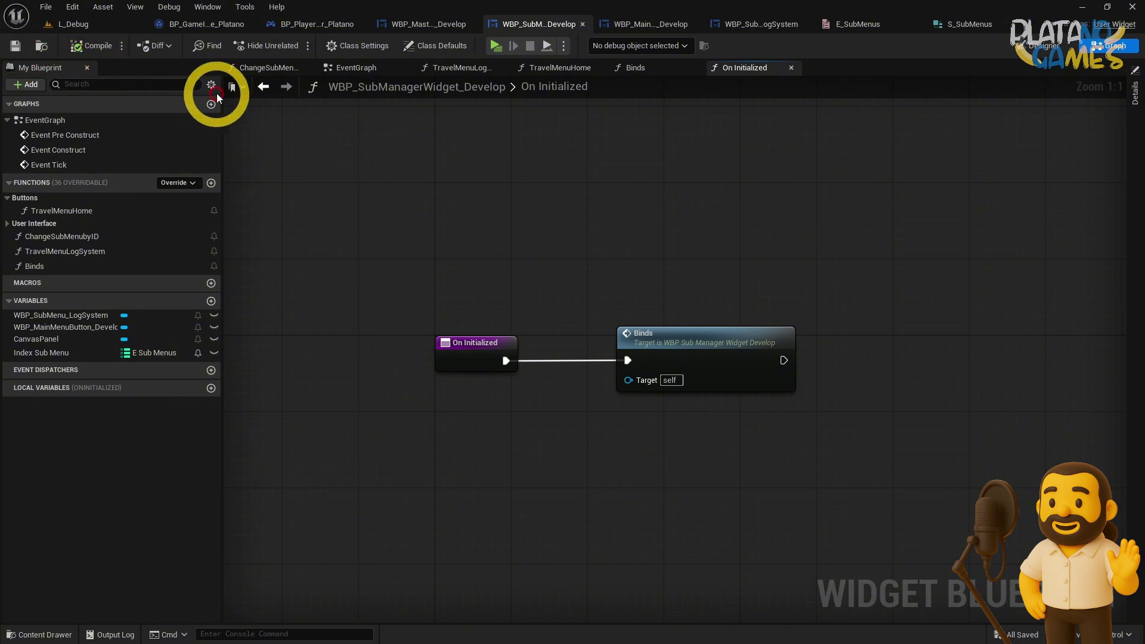
{"action": "left_click", "coordinate": [263, 87]}
{"action": "left_click", "coordinate": [496, 46]}
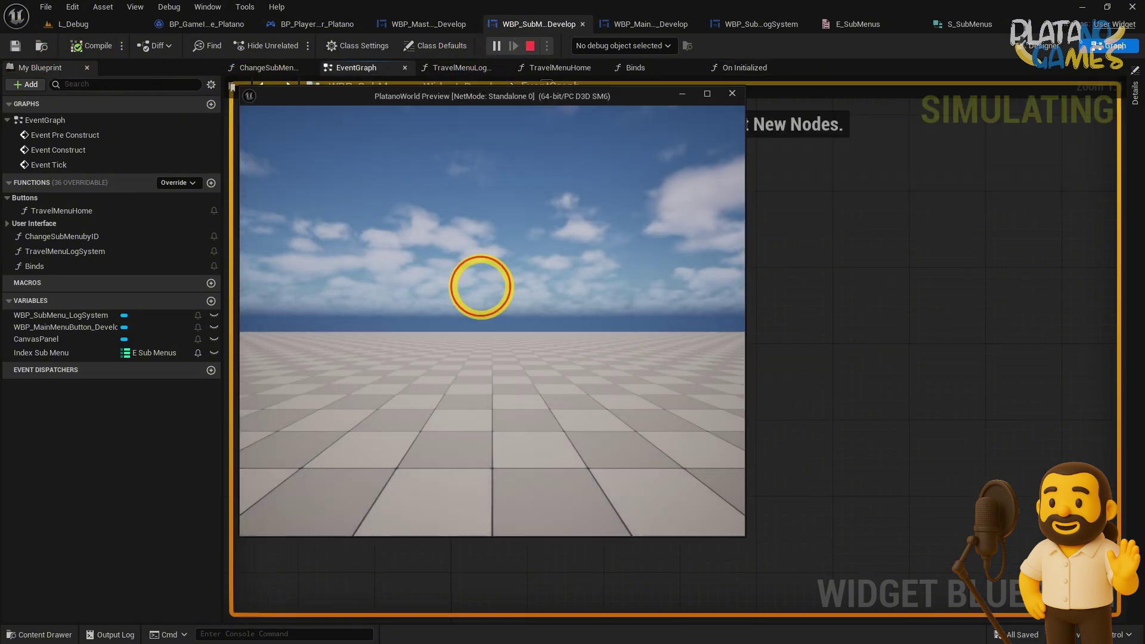
{"action": "left_click", "coordinate": [486, 291]}
{"action": "left_click", "coordinate": [327, 150]}
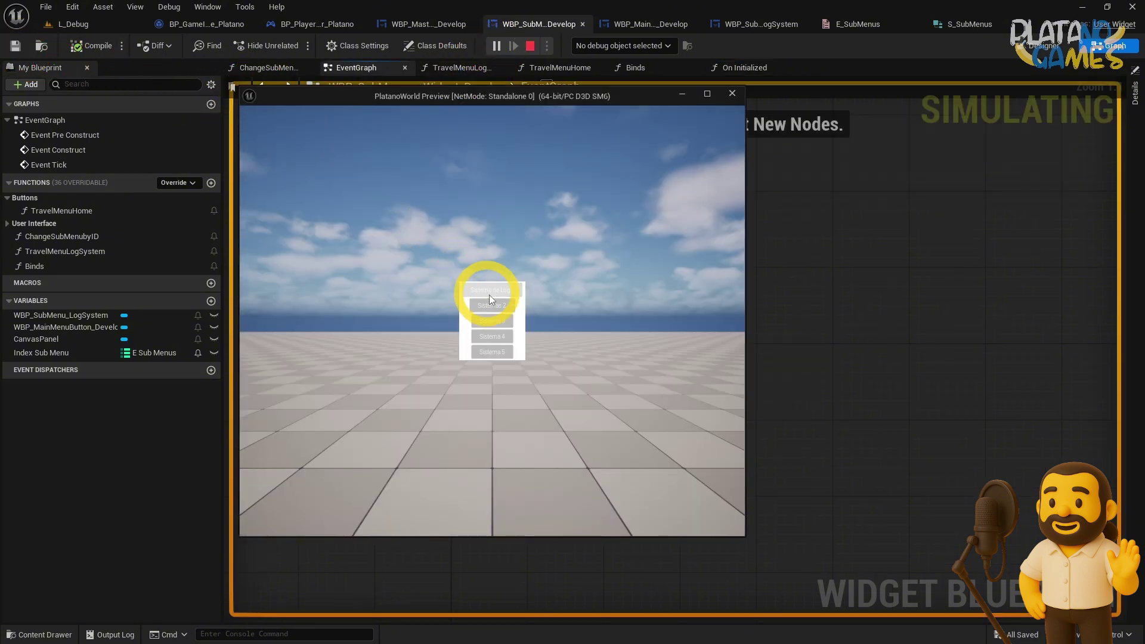
{"action": "left_click", "coordinate": [490, 300]}
{"action": "left_click", "coordinate": [725, 101]}
{"action": "scroll", "coordinate": [485, 226], "scroll_direction": "up", "scroll_amount": 3}
{"action": "mouse_move", "coordinate": [452, 313]}
{"action": "right_mouse_down"}
{"action": "mouse_move", "coordinate": [345, 314]}
{"action": "mouse_move", "coordinate": [361, 268]}
{"action": "right_mouse_up"}
- Move the ChangeSubMenubyID and TravelMenuLogSystem functions into the Buttons category
{"action": "left_click_drag", "start_coordinate": [45, 237], "coordinate": [128, 260]}
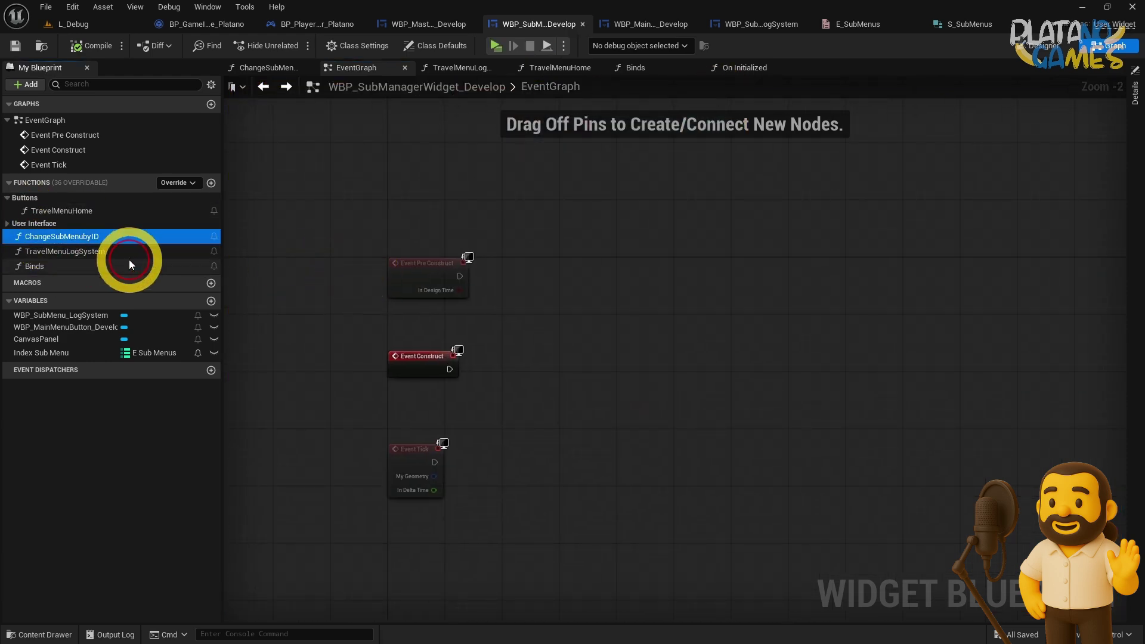
{"action": "left_click", "coordinate": [7, 223]}
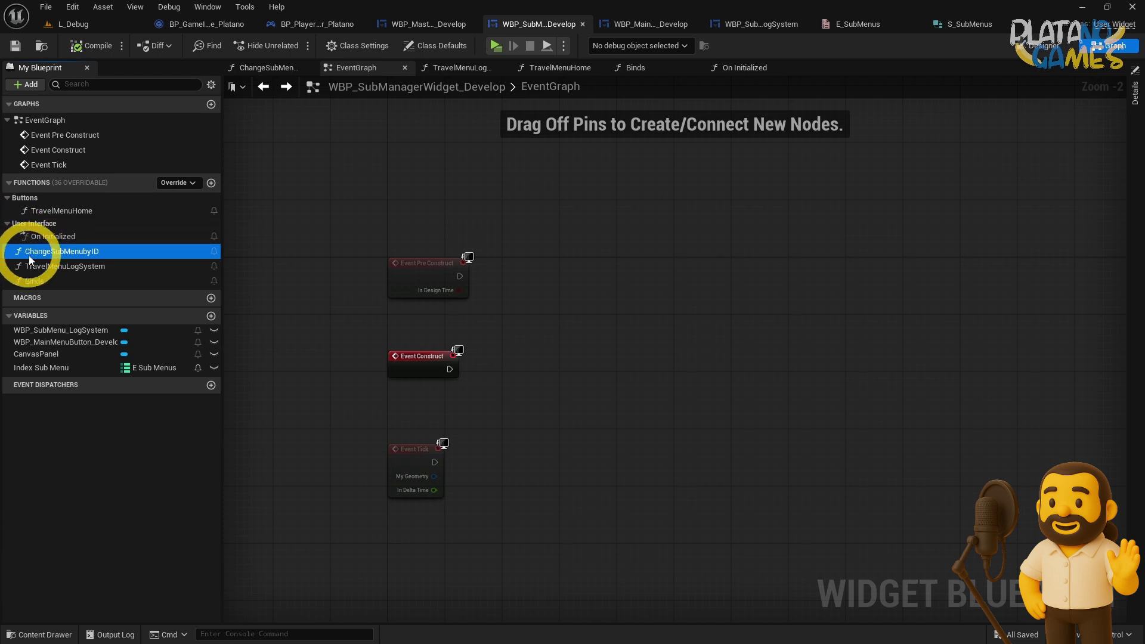
{"action": "left_click_drag", "start_coordinate": [29, 256], "coordinate": [36, 203]}
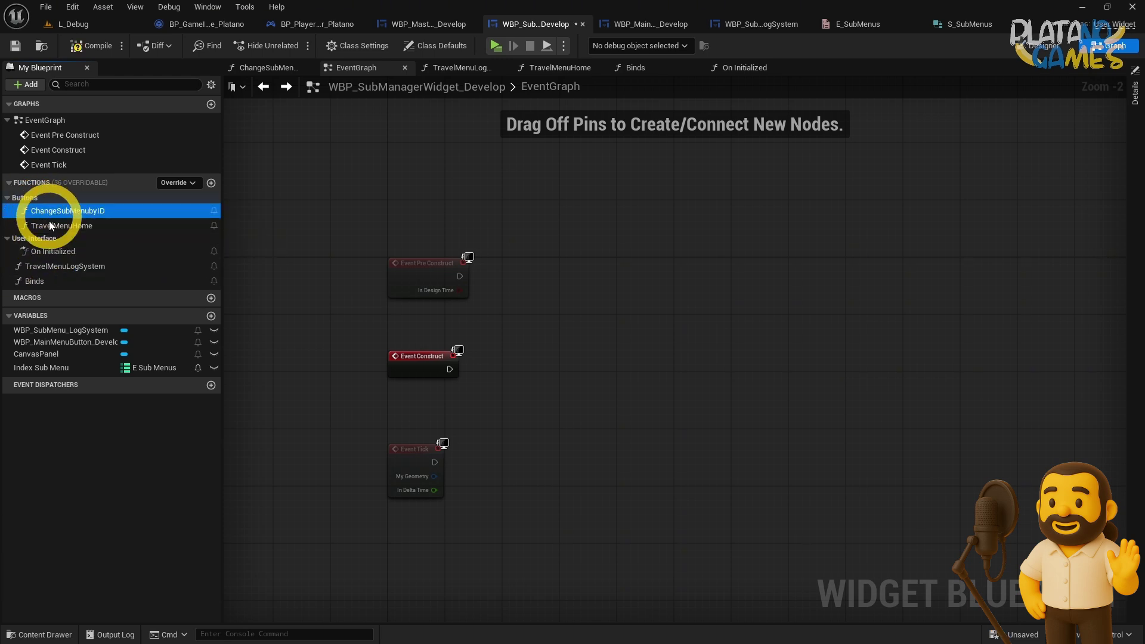
{"action": "left_click_drag", "start_coordinate": [49, 266], "coordinate": [25, 199]}
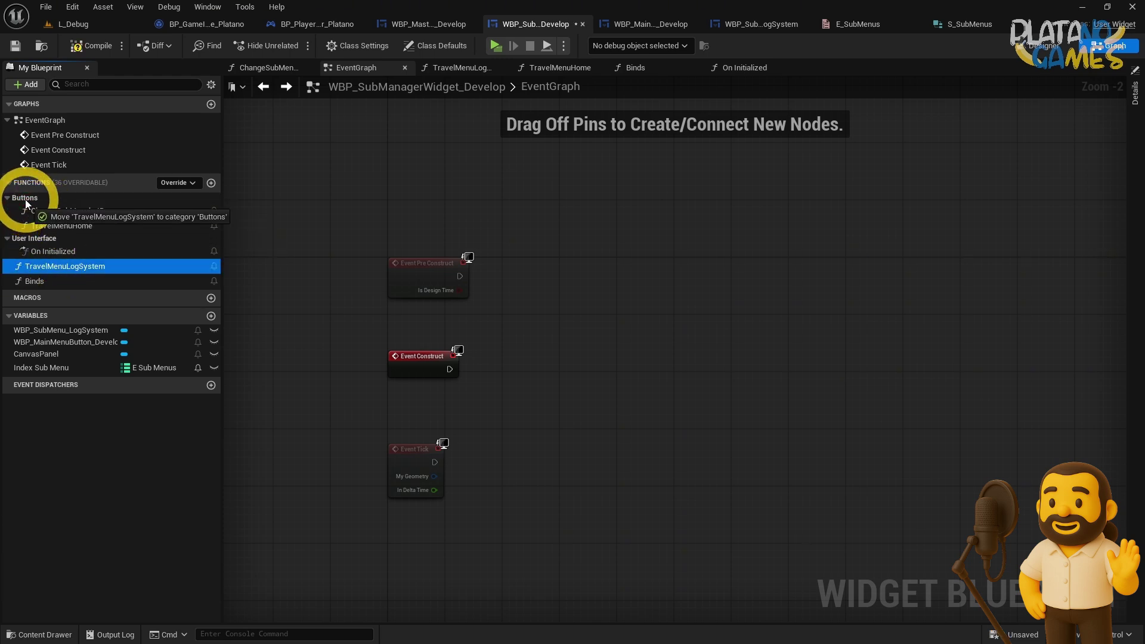
- Put the Binds function in a 'Utilities' category, then compile and save
{"action": "left_click", "coordinate": [49, 282]}
{"action": "left_click", "coordinate": [1136, 105]}
{"action": "left_click", "coordinate": [1006, 123]}
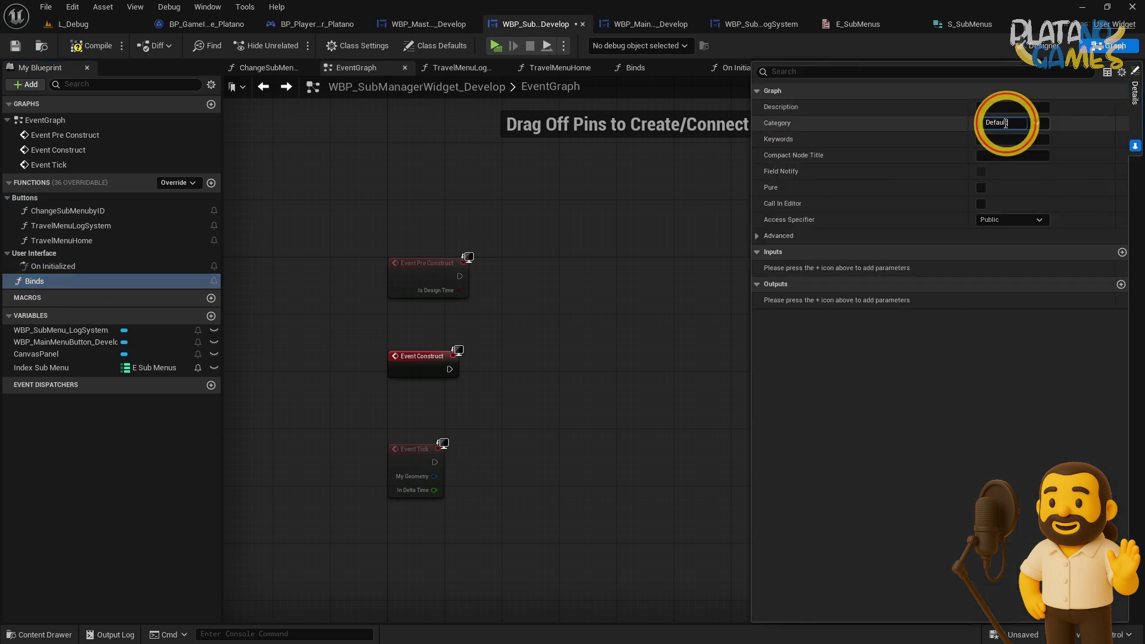
{"action": "type", "text": "Utilities"}
{"action": "key", "text": "Return"}
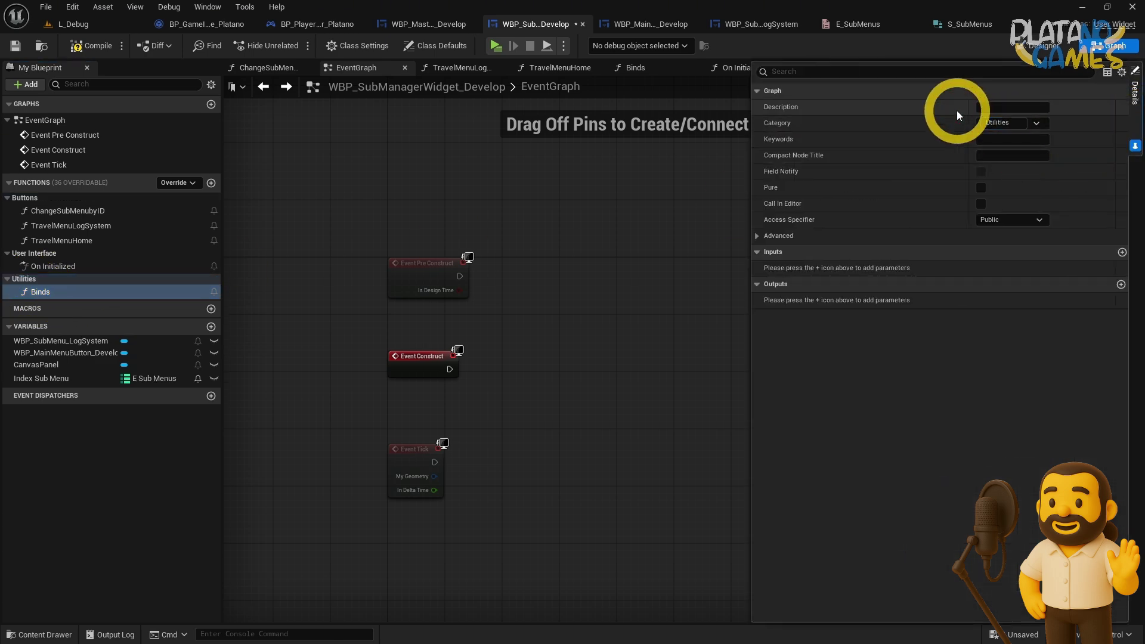
{"action": "left_click", "coordinate": [26, 47]}
{"action": "left_click", "coordinate": [338, 212]}
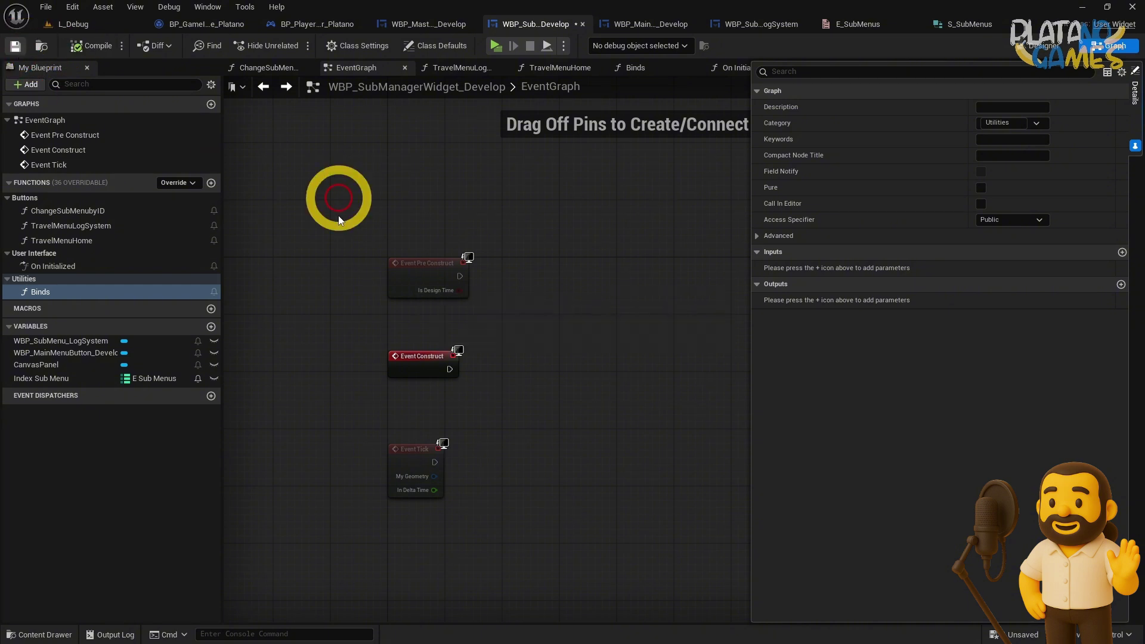
{"action": "left_click", "coordinate": [1134, 137]}
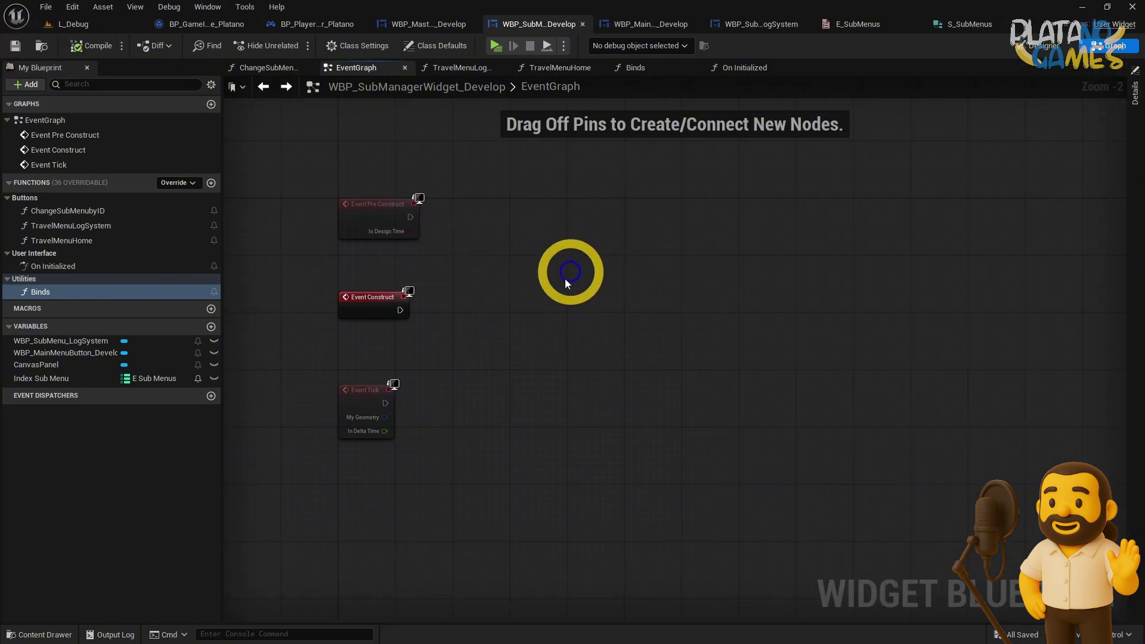
- Group WBP_SubMenu_LogSystem and the main menu button variable under a 'Componentes' category
{"action": "left_click", "coordinate": [60, 340]}
{"action": "left_click", "coordinate": [1127, 116]}
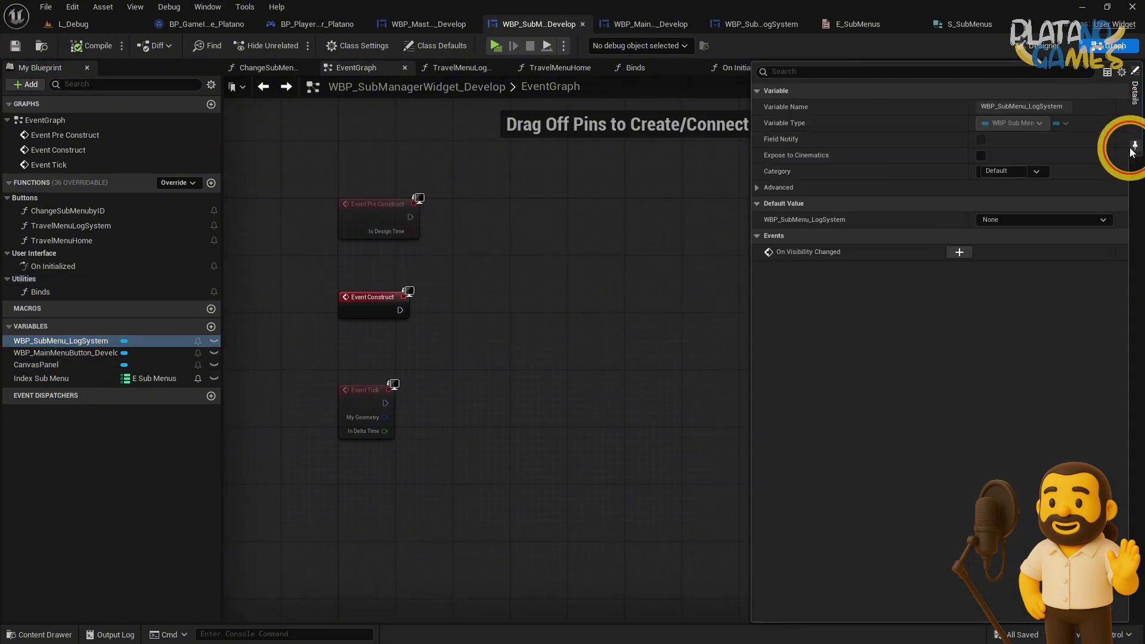
{"action": "left_click", "coordinate": [1018, 172]}
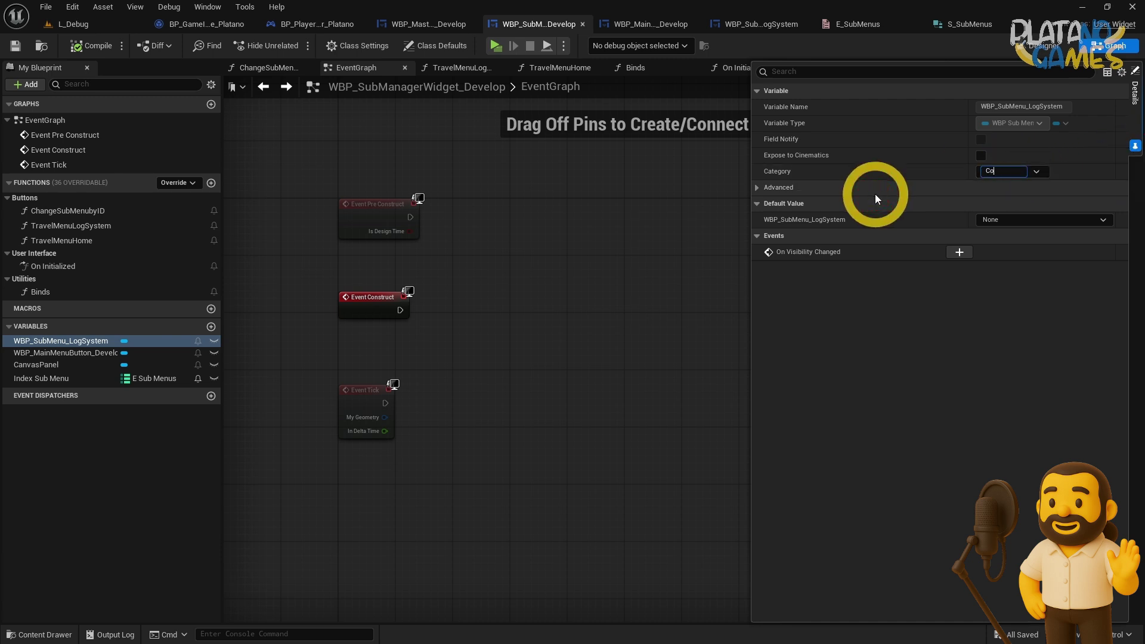
{"action": "type", "text": "Componentes"}
{"action": "key", "text": "Return"}
{"action": "left_click_drag", "start_coordinate": [42, 364], "coordinate": [33, 340]}
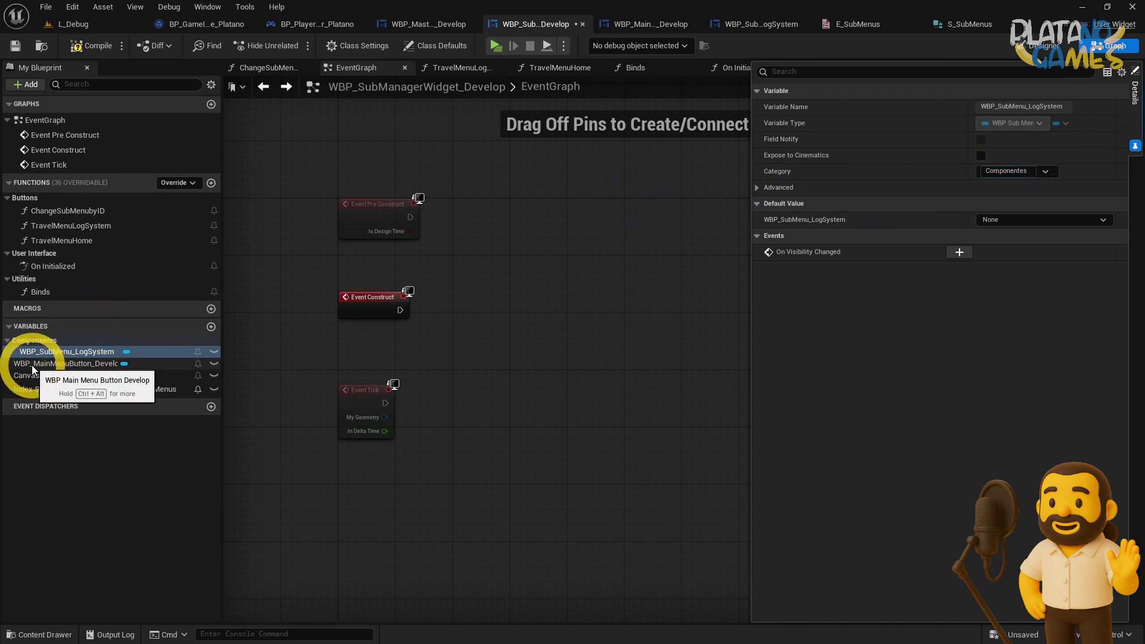
- Move CanvasPanel to 'Componentes - General', delete Index Sub Menu, then compile and save
{"action": "left_click", "coordinate": [33, 375]}
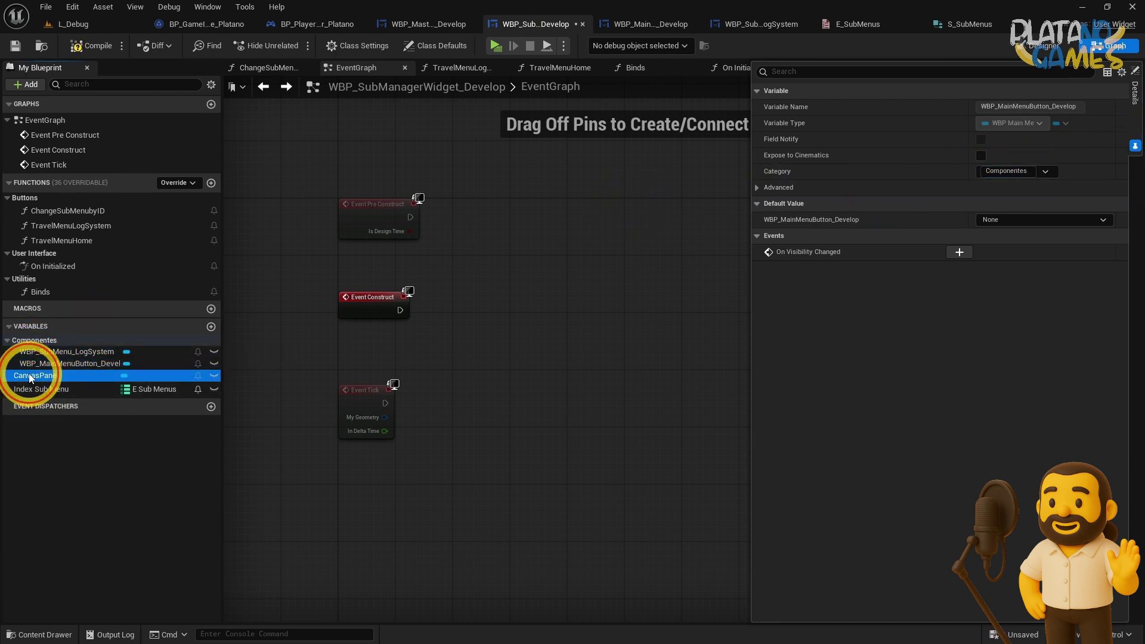
{"action": "left_click", "coordinate": [1014, 169]}
{"action": "type", "text": "Componentes - General"}
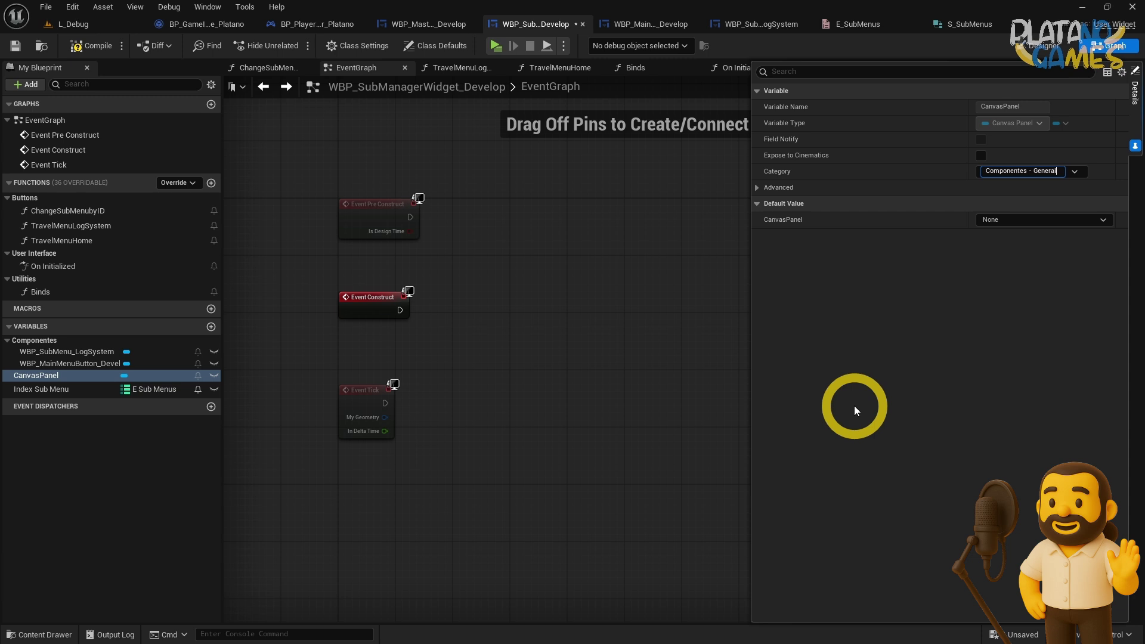
{"action": "key", "text": "Return"}
{"action": "left_click", "coordinate": [41, 400]}
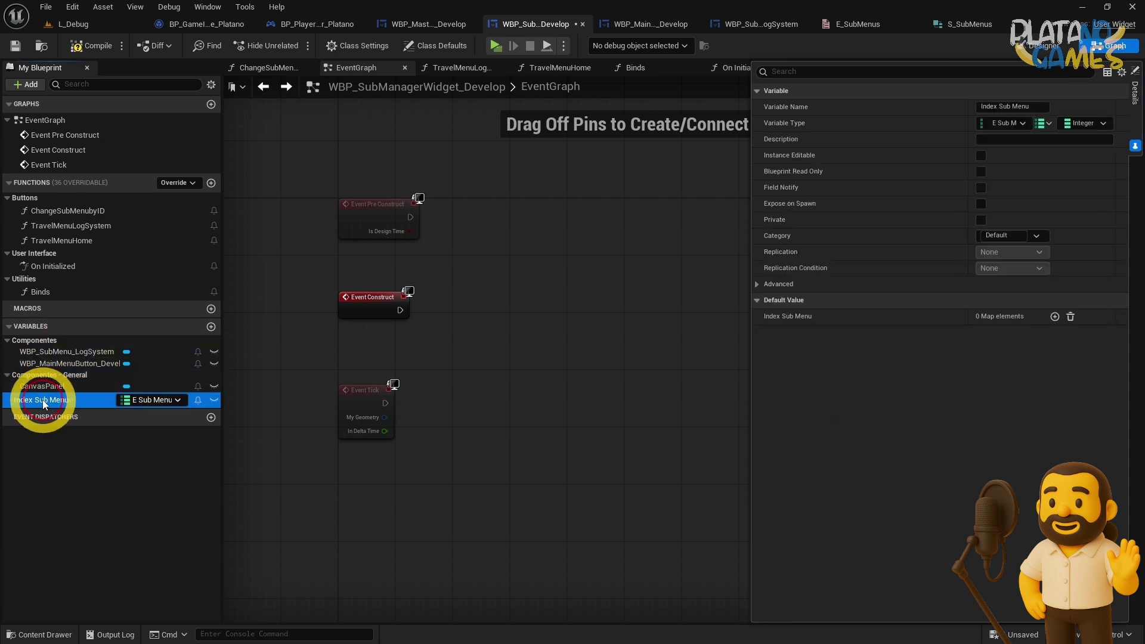
{"action": "key", "text": "Delete"}
{"action": "left_click", "coordinate": [89, 46]}
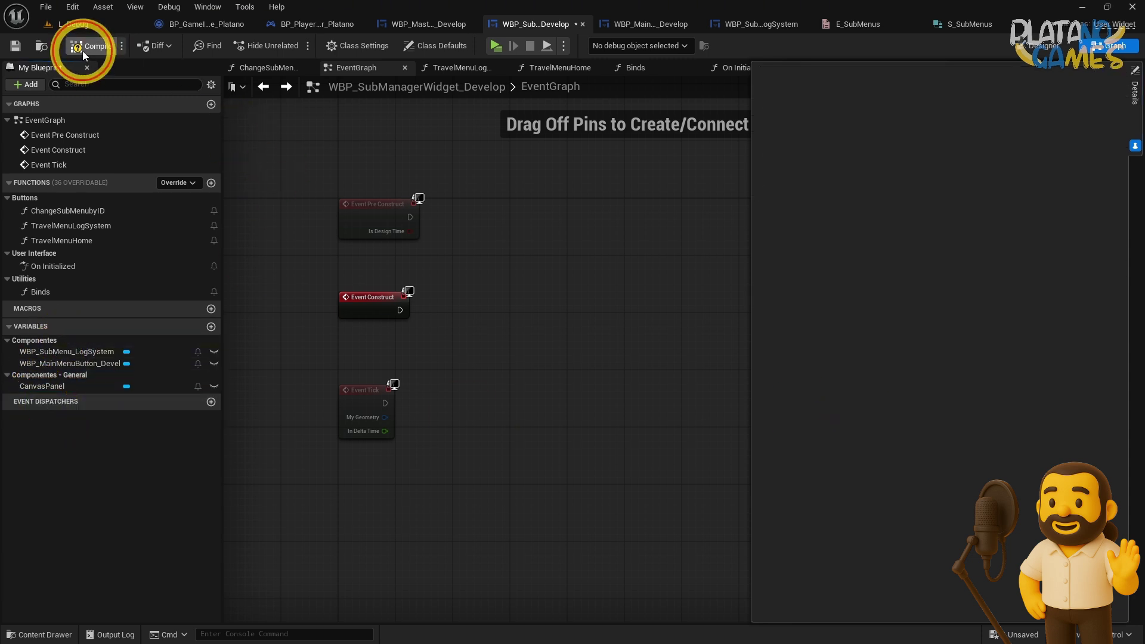
{"action": "left_click", "coordinate": [15, 45]}
{"action": "left_click", "coordinate": [1128, 142]}
- Recentre the event nodes in the graph and start a play session
{"action": "scroll", "coordinate": [597, 382], "scroll_direction": "up", "scroll_amount": 2}
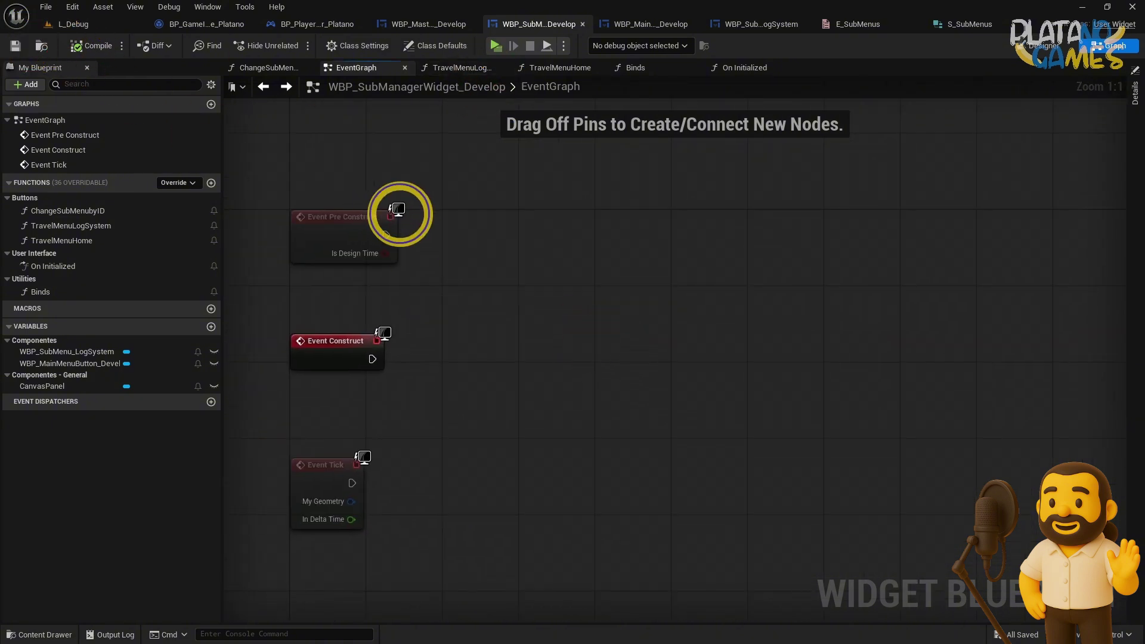
{"action": "right_click_drag", "start_coordinate": [399, 214], "coordinate": [483, 248]}
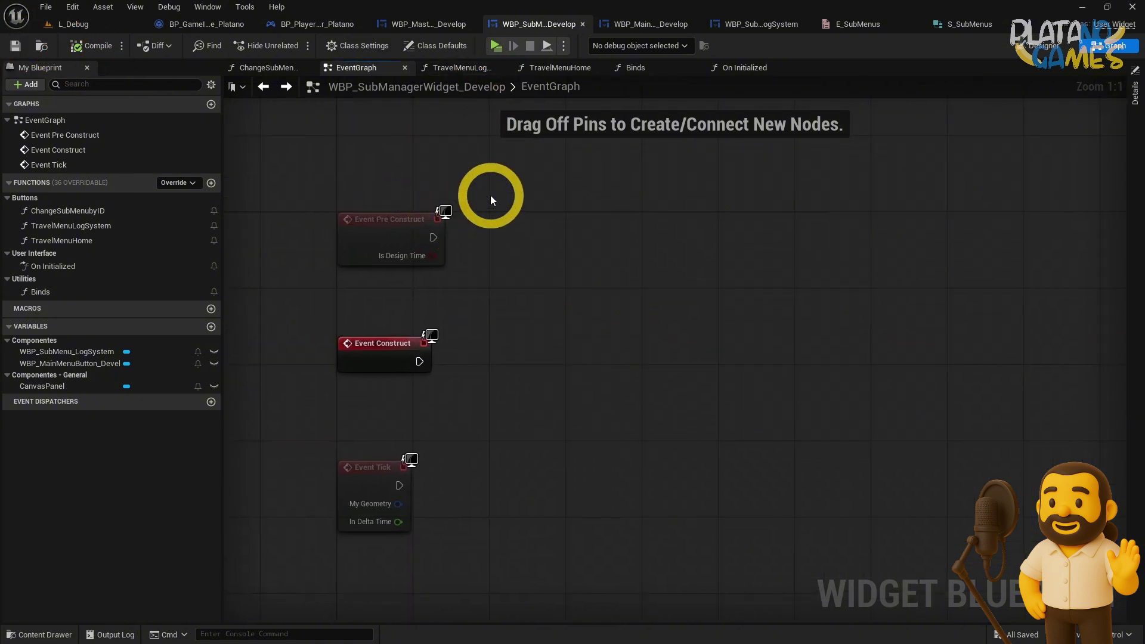
{"action": "left_click", "coordinate": [496, 45]}
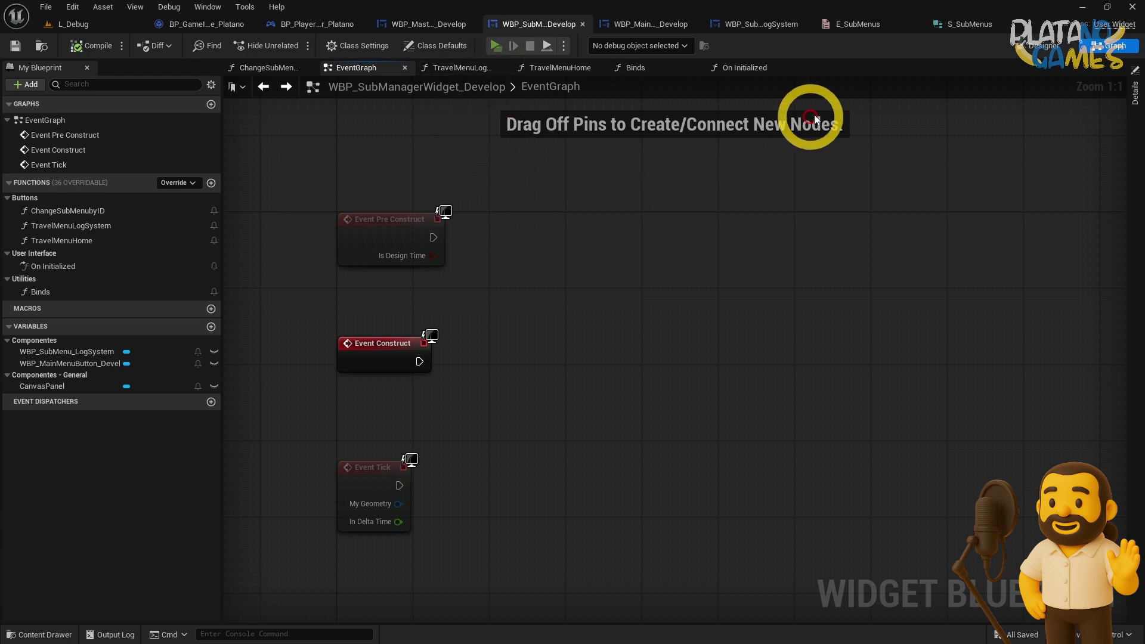
- In the maximized preview, toggle Sistema de Logs and Home three times, then close the preview
{"action": "left_click", "coordinate": [718, 93]}
{"action": "left_click", "coordinate": [589, 294]}
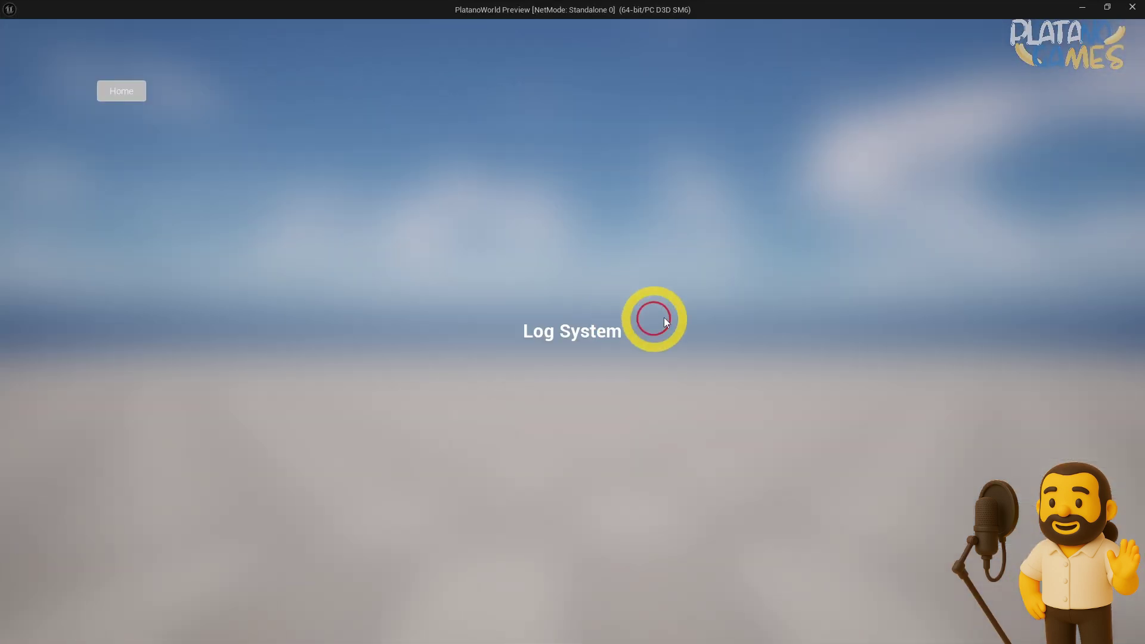
{"action": "left_click", "coordinate": [110, 91]}
{"action": "left_click", "coordinate": [588, 294]}
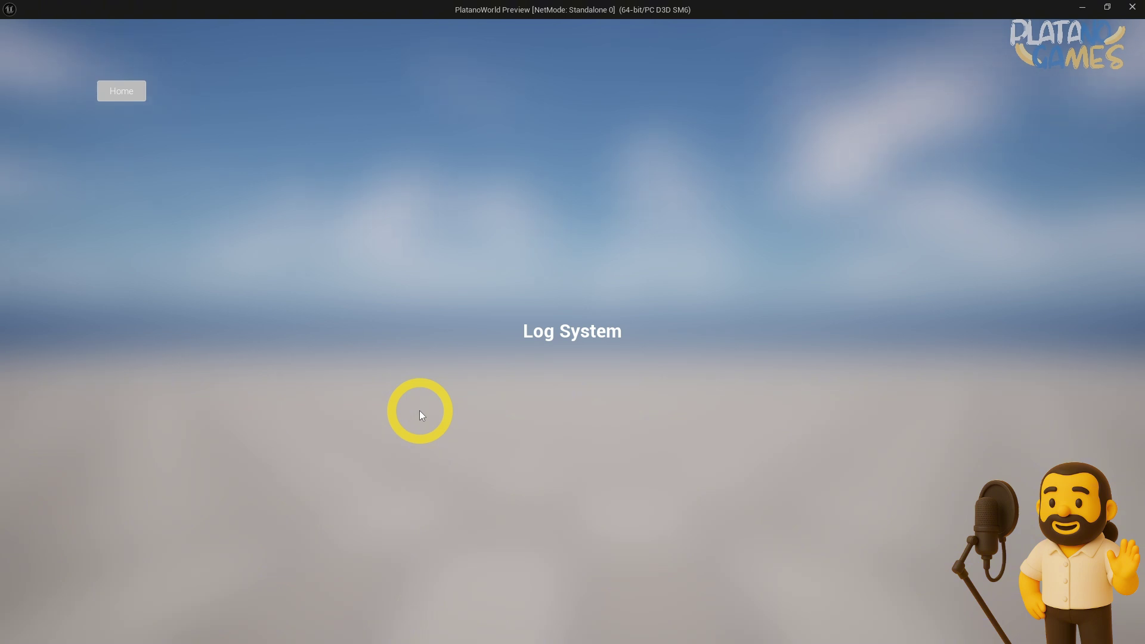
{"action": "left_click", "coordinate": [107, 95]}
{"action": "left_click", "coordinate": [689, 335]}
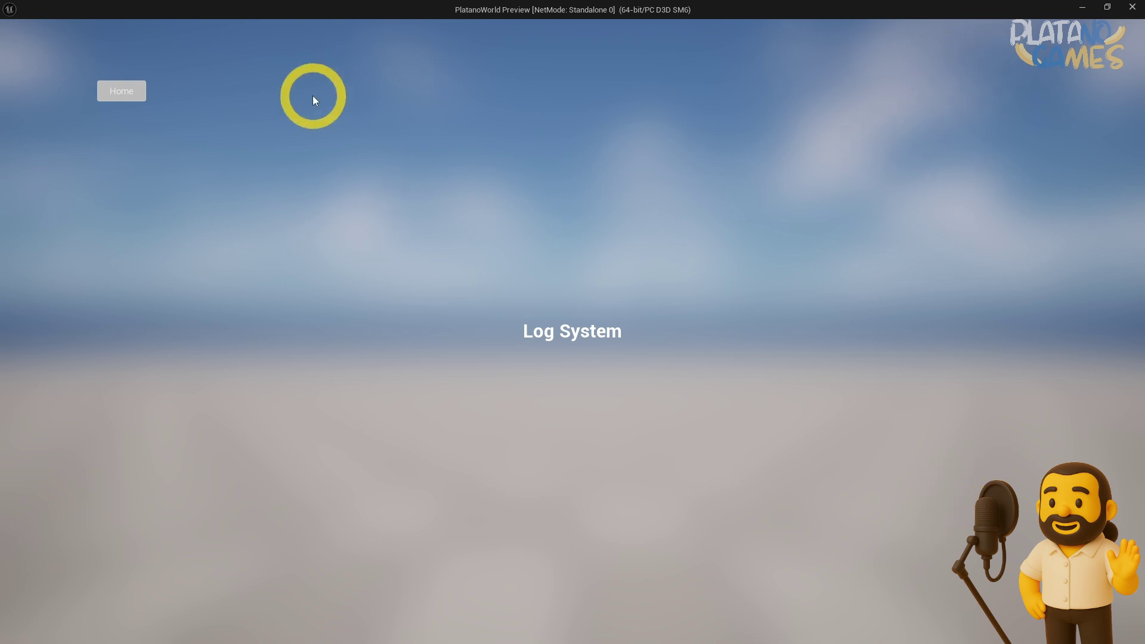
{"action": "left_click", "coordinate": [144, 96]}
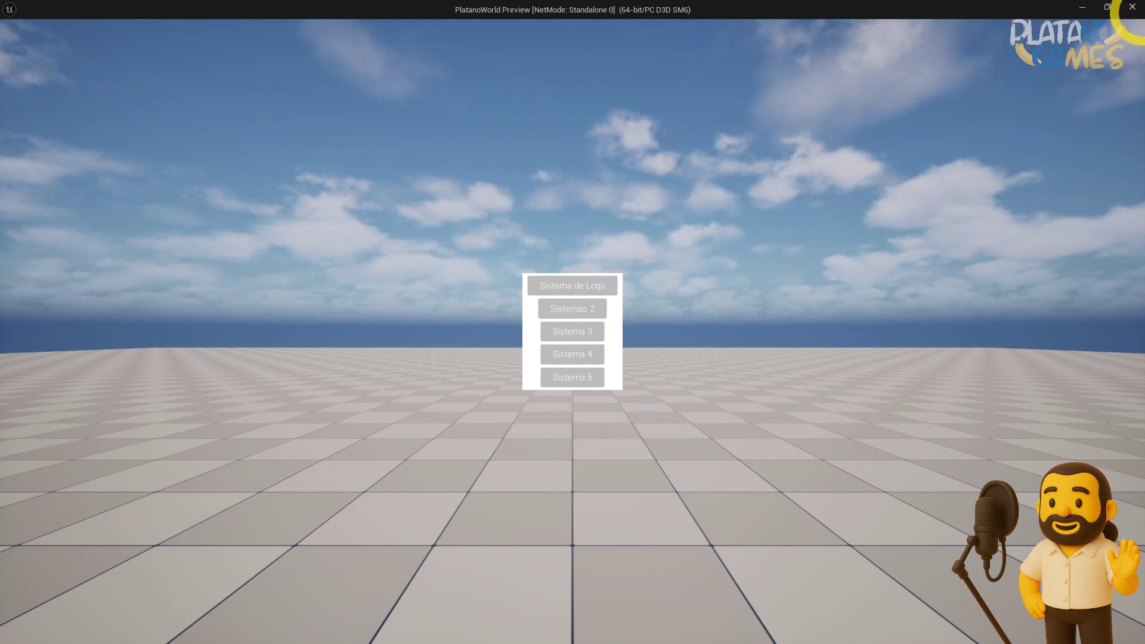
{"action": "left_click", "coordinate": [1131, 9]}
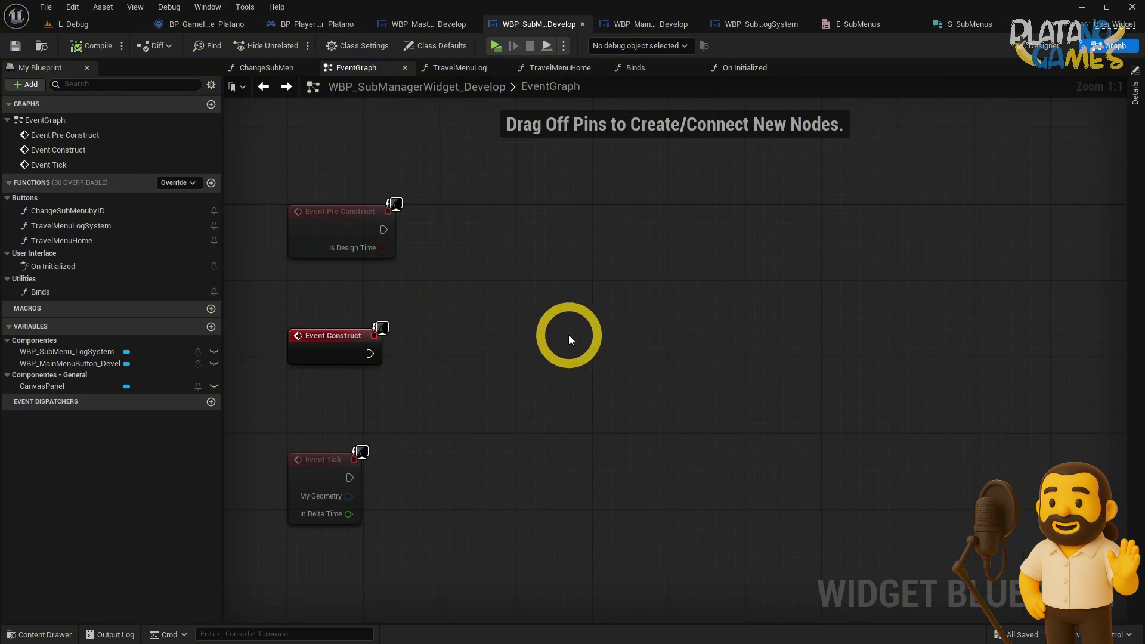
- Pan the EventGraph and review the WBP_SubMenu_LogSystem and WBP_MasterManager_Develop layouts
{"action": "right_click_drag", "start_coordinate": [568, 335], "coordinate": [539, 370]}
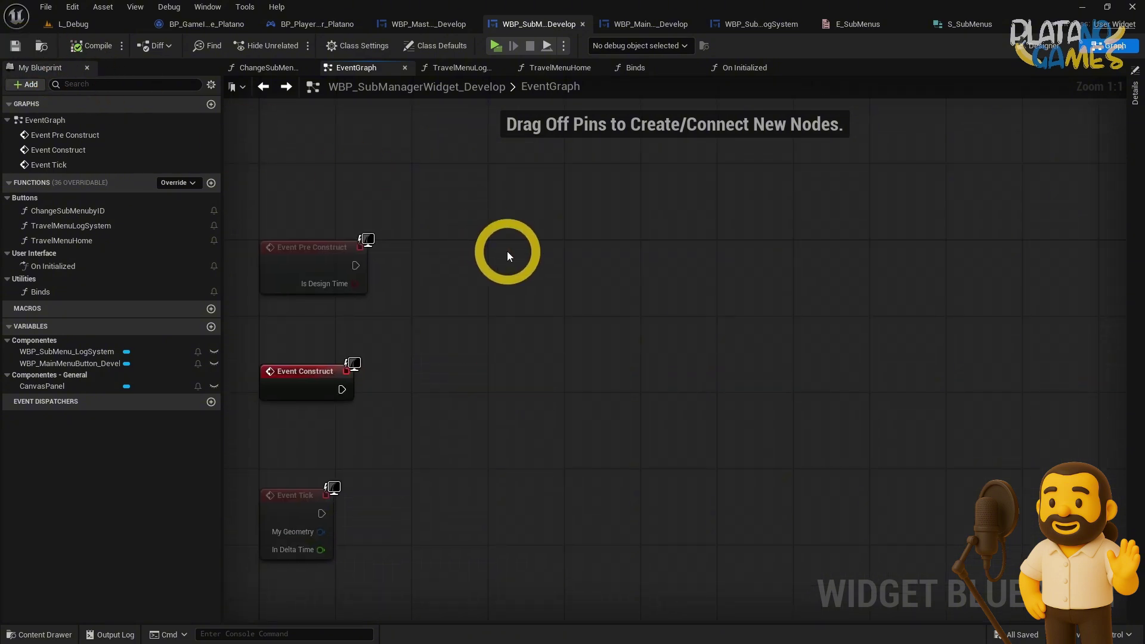
{"action": "right_click_drag", "start_coordinate": [508, 256], "coordinate": [564, 221]}
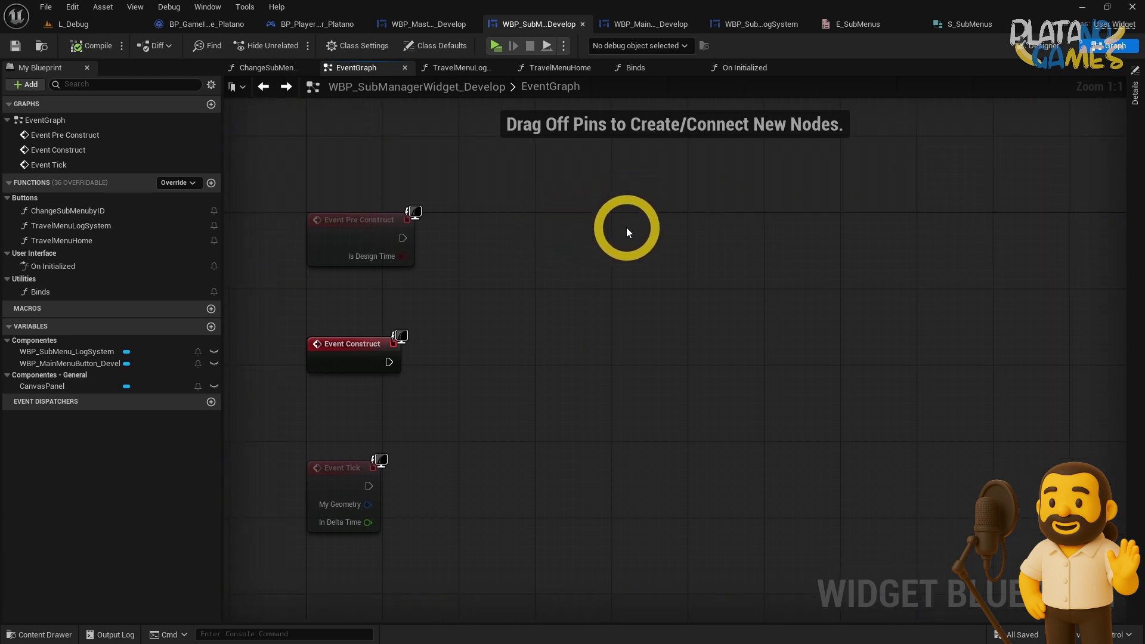
{"action": "left_click", "coordinate": [753, 24]}
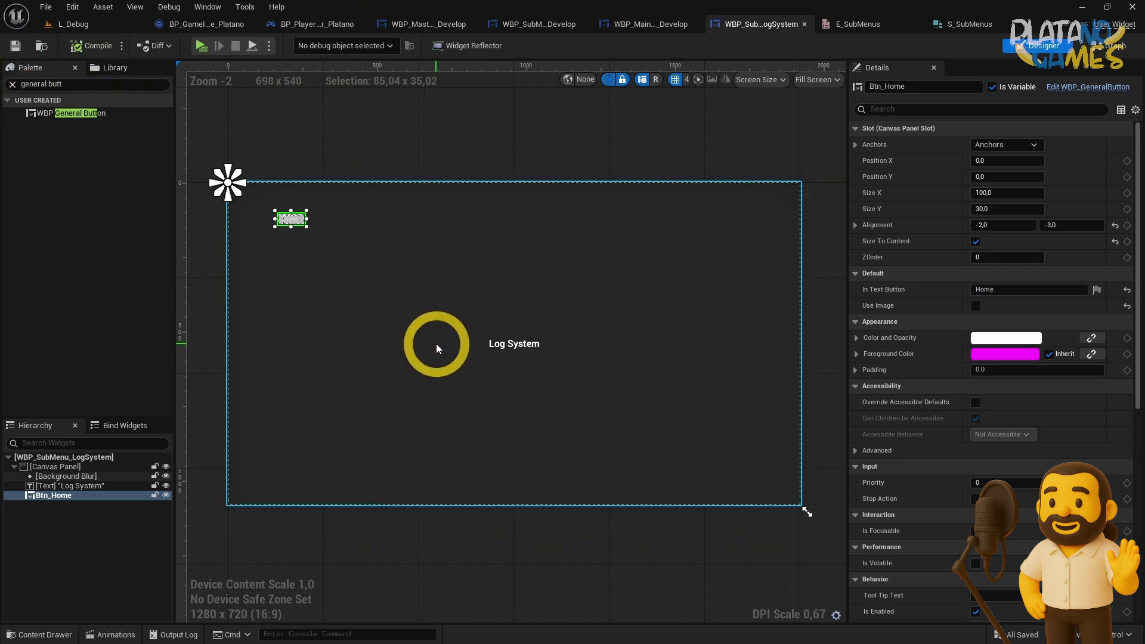
{"action": "left_click", "coordinate": [441, 26]}
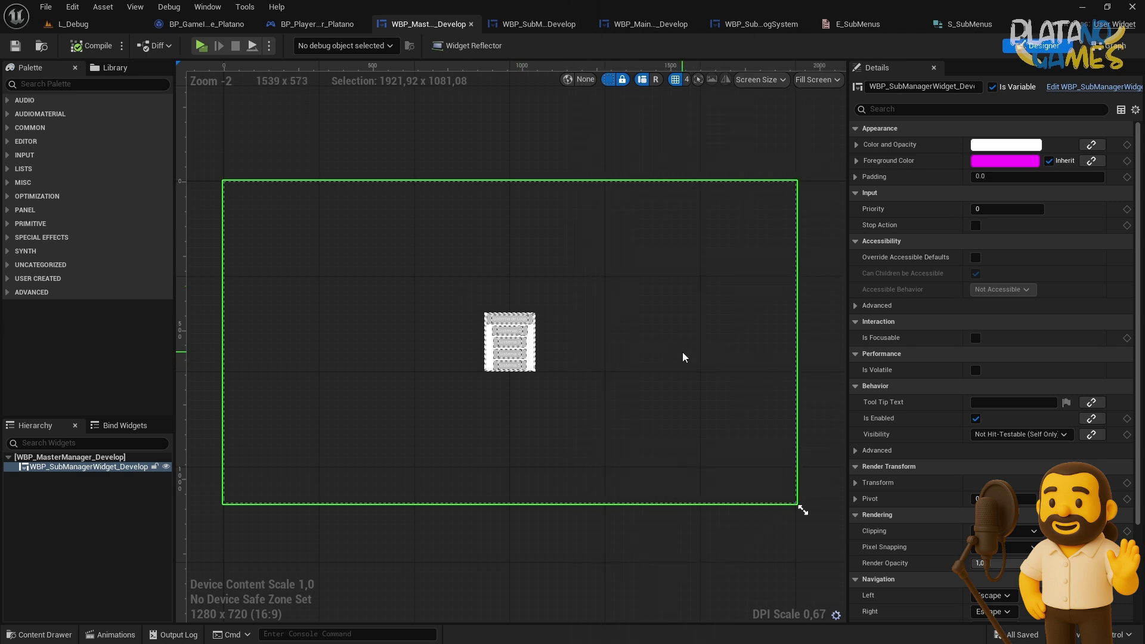
{"action": "right_click_drag", "start_coordinate": [685, 358], "coordinate": [657, 387]}
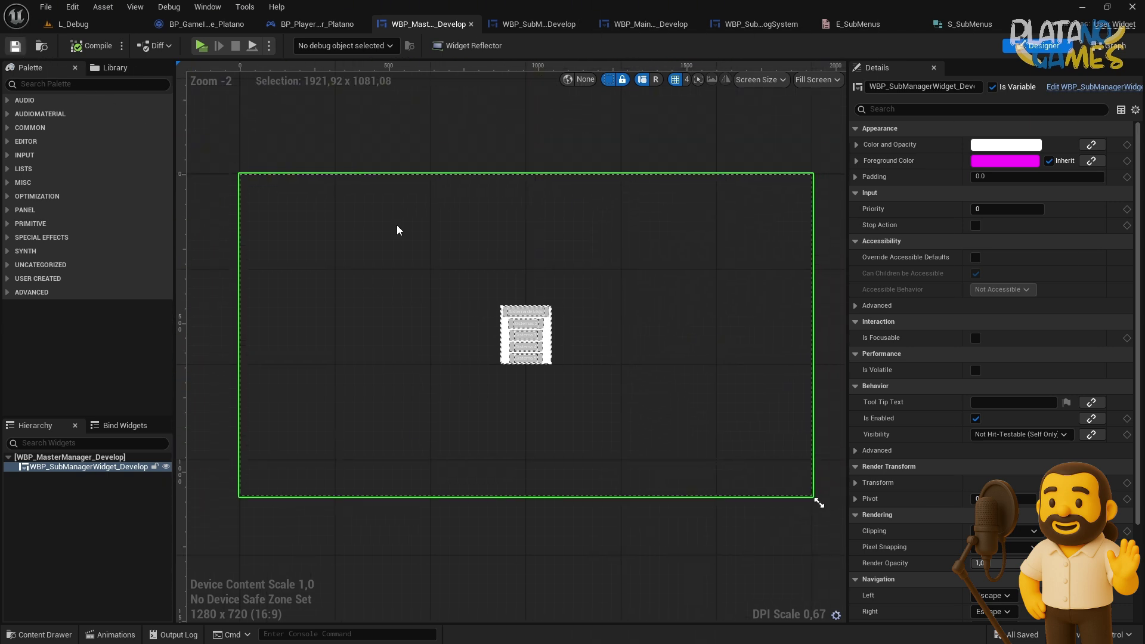
- Check WBP_MainMenuButton_Develop and the Log System widget, then relaunch play with Alt+P
{"action": "left_click", "coordinate": [537, 24]}
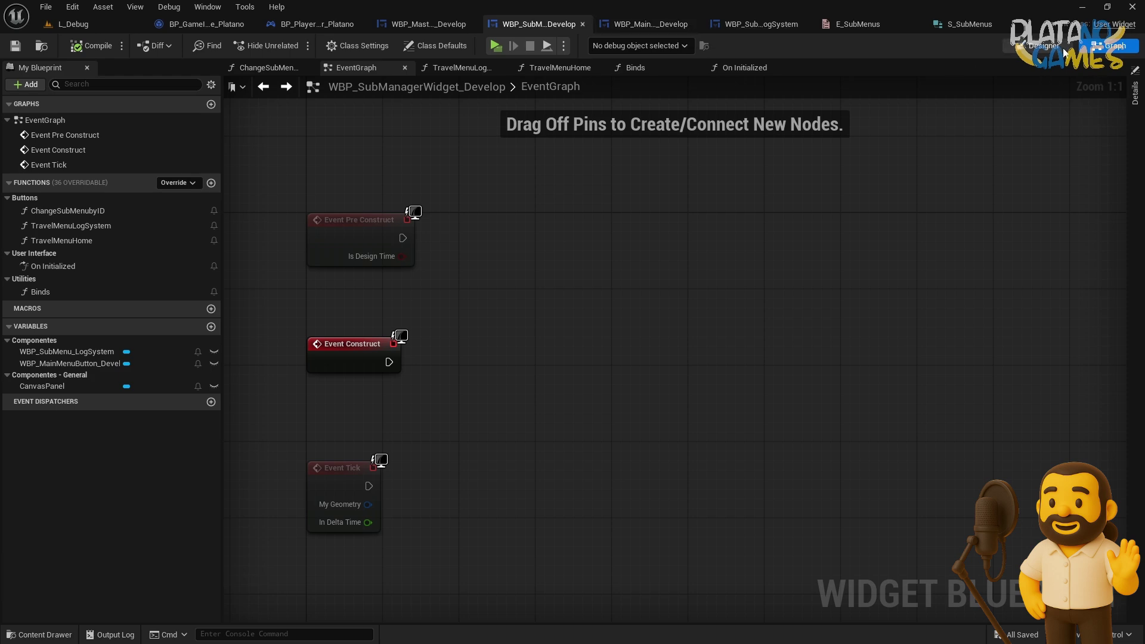
{"action": "left_click", "coordinate": [641, 24]}
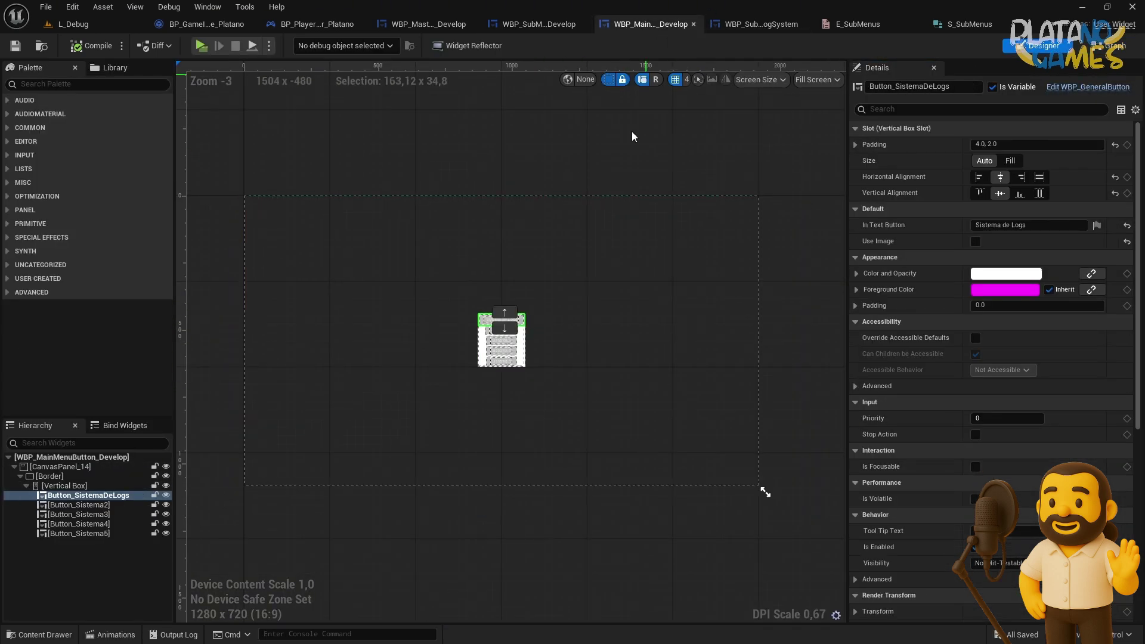
{"action": "left_click", "coordinate": [758, 24]}
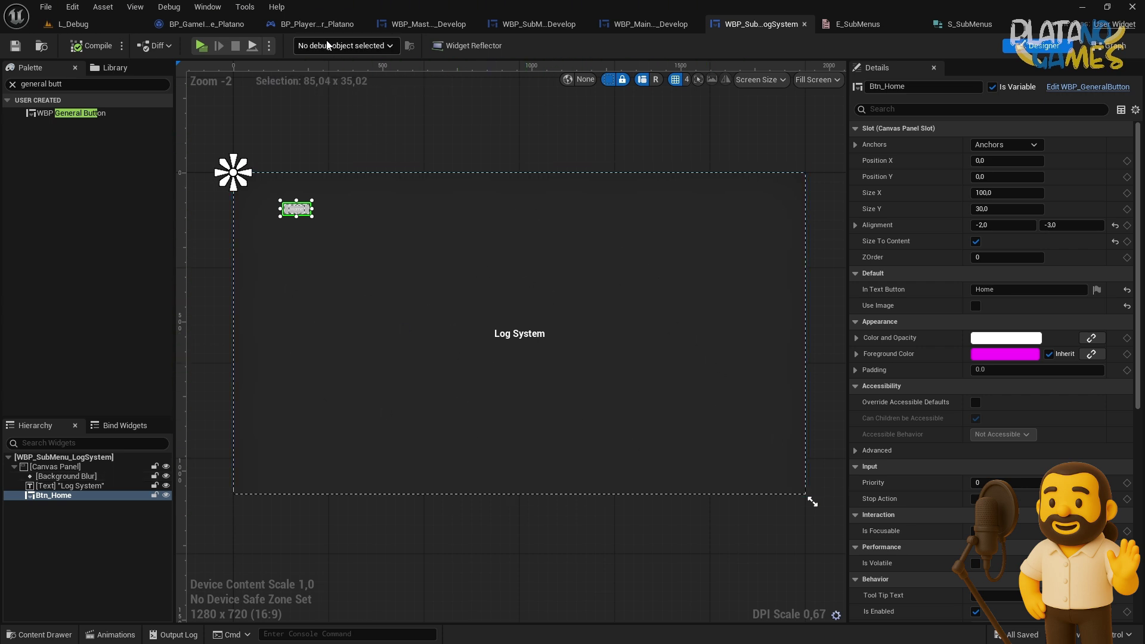
{"action": "left_click", "coordinate": [415, 31]}
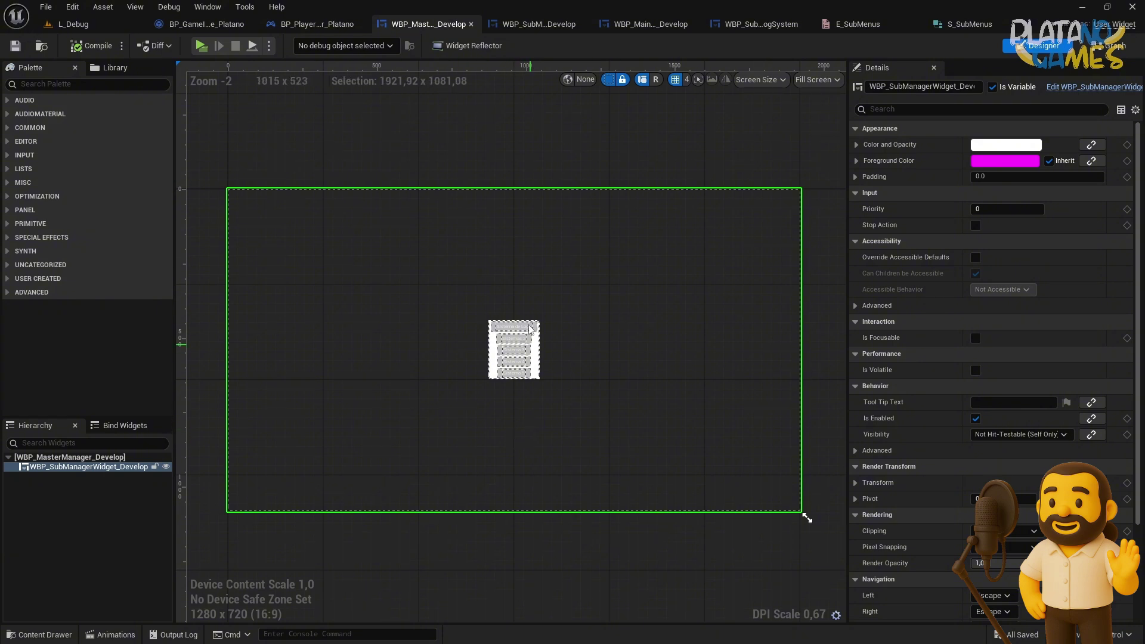
{"action": "key", "text": "alt+p"}
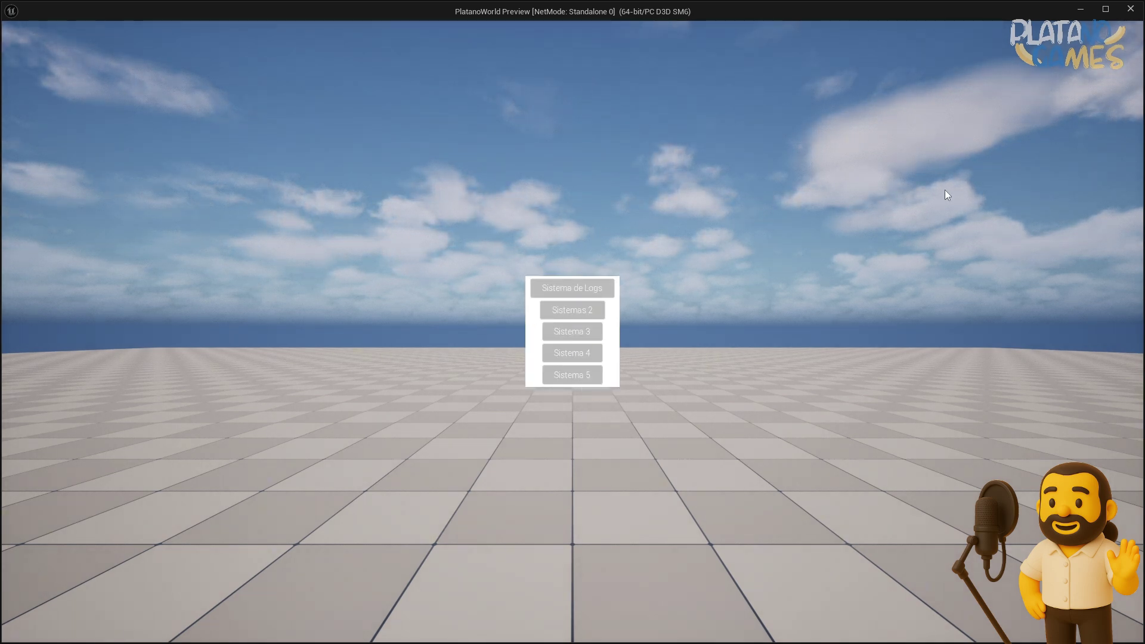
- Sketch a trial red panel with an inner box over the preview, then clear it
{"action": "key", "text": "super"}
{"action": "key", "text": "super"}
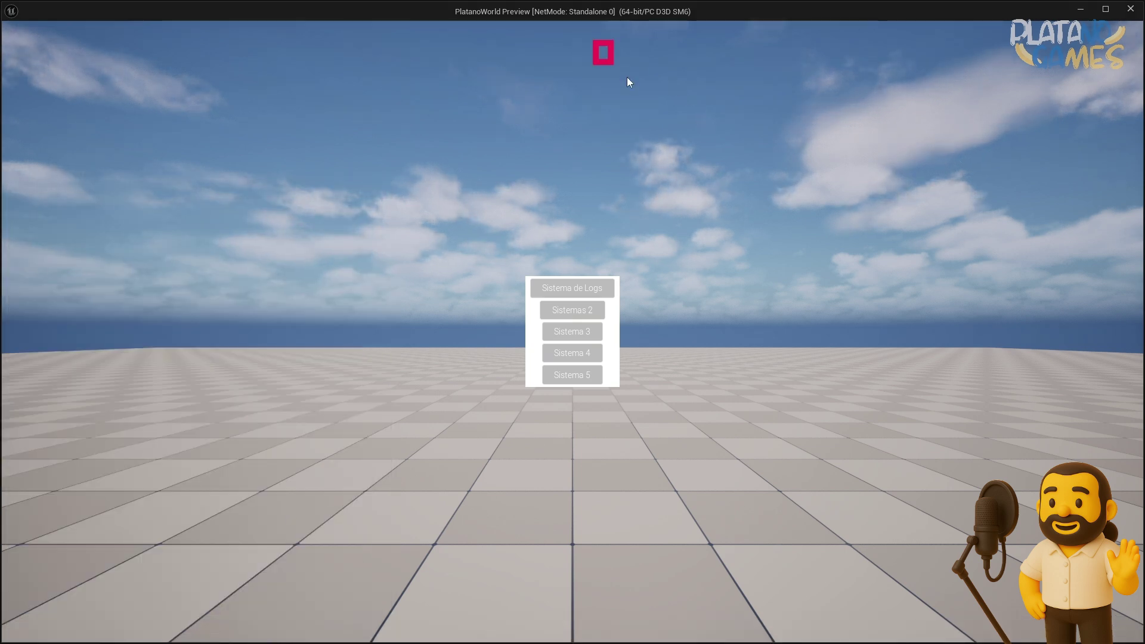
{"action": "mouse_move", "coordinate": [628, 81]}
{"action": "left_mouse_down"}
{"action": "mouse_move", "coordinate": [1136, 422]}
{"action": "mouse_move", "coordinate": [1130, 405]}
{"action": "left_mouse_up"}
{"action": "left_click_drag", "start_coordinate": [813, 174], "coordinate": [931, 309]}
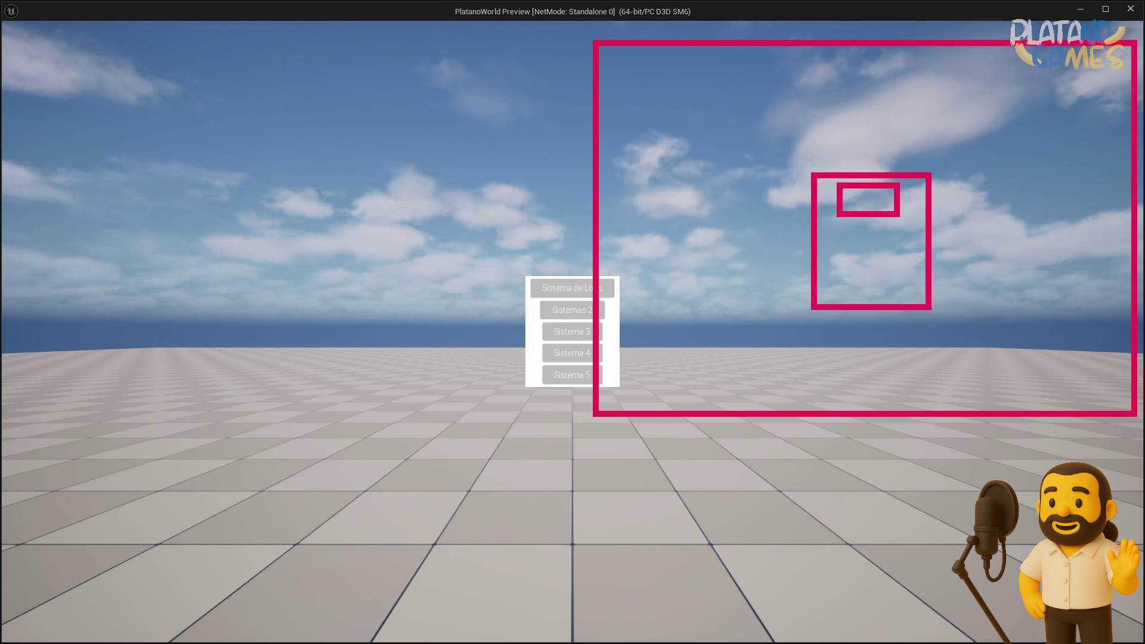
{"action": "key", "text": "Escape"}
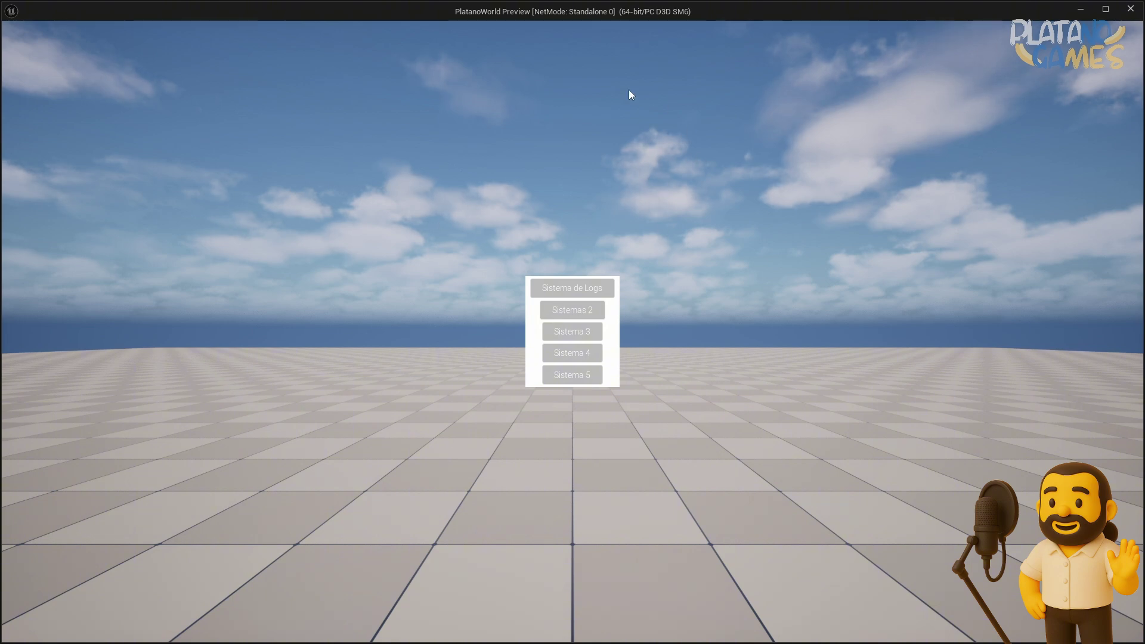
- Draw a large right-half panel with two top bars and left and right inner boxes
{"action": "mouse_move", "coordinate": [605, 58]}
{"action": "left_mouse_down"}
{"action": "mouse_move", "coordinate": [1068, 338]}
{"action": "mouse_move", "coordinate": [1118, 409]}
{"action": "left_mouse_up"}
{"action": "left_click_drag", "start_coordinate": [744, 121], "coordinate": [945, 143]}
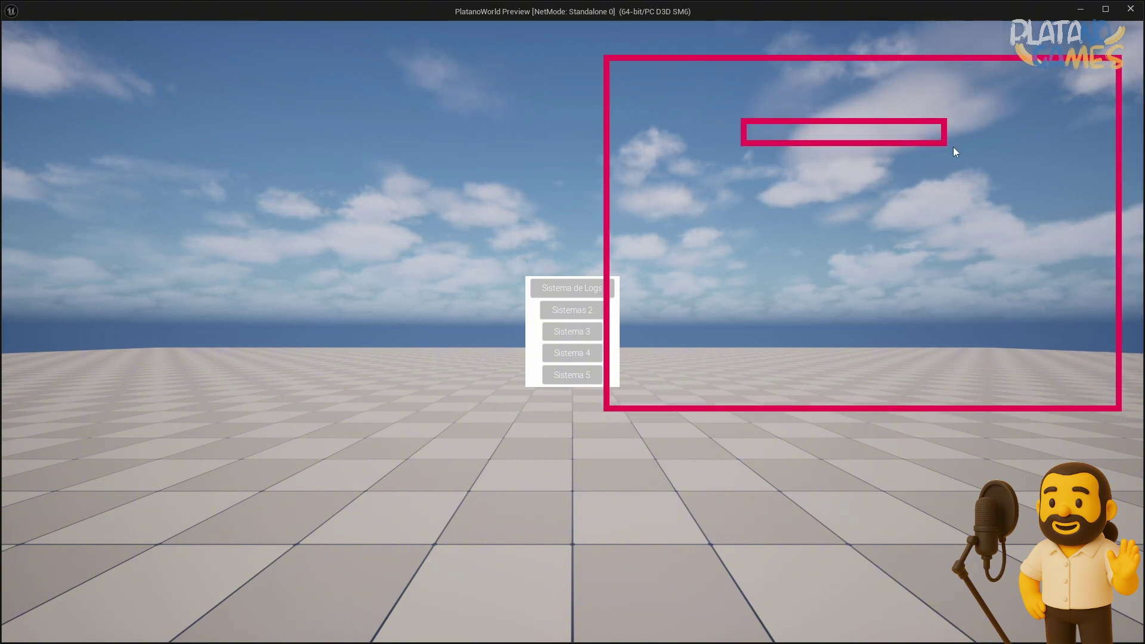
{"action": "left_click_drag", "start_coordinate": [774, 74], "coordinate": [941, 101]}
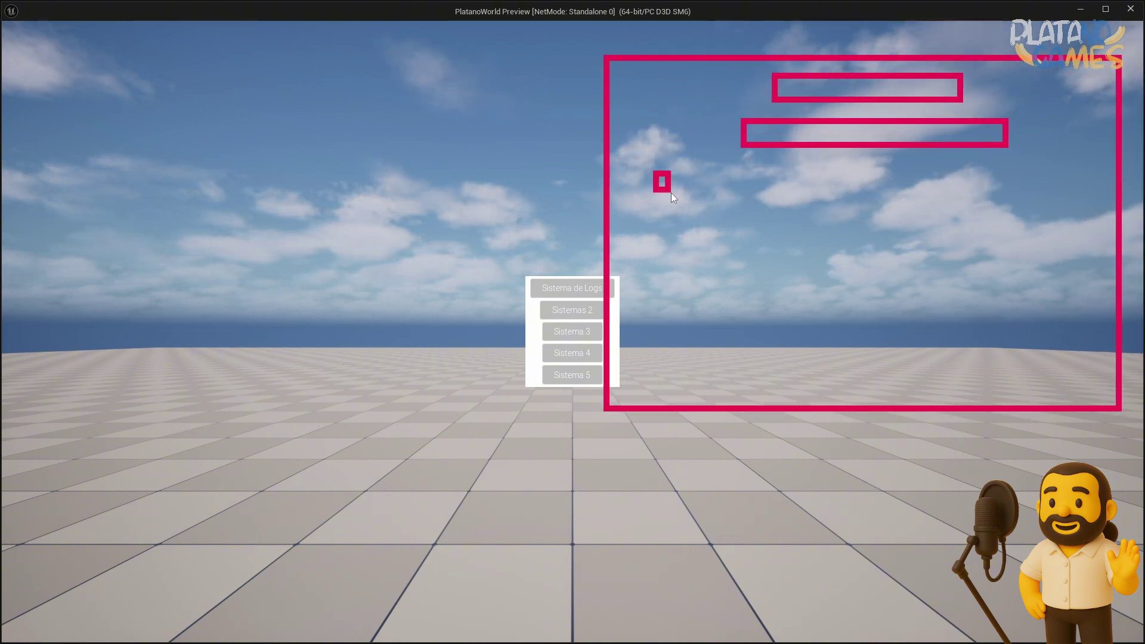
{"action": "mouse_move", "coordinate": [671, 192]}
{"action": "left_mouse_down"}
{"action": "mouse_move", "coordinate": [856, 382]}
{"action": "mouse_move", "coordinate": [842, 403]}
{"action": "left_mouse_up"}
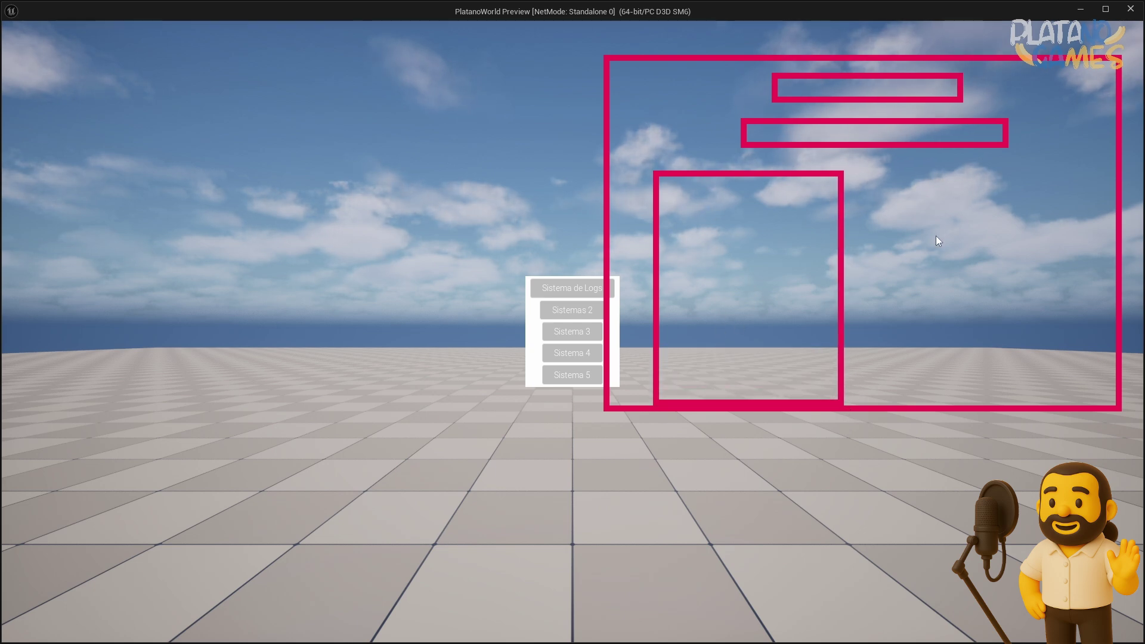
{"action": "left_click_drag", "start_coordinate": [886, 209], "coordinate": [1099, 338]}
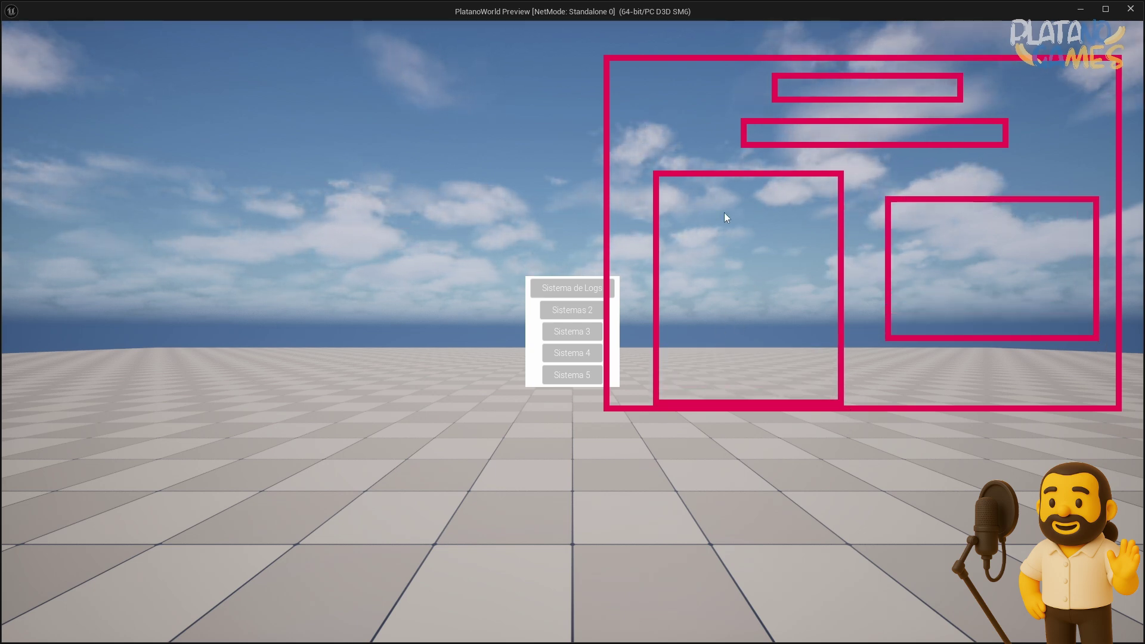
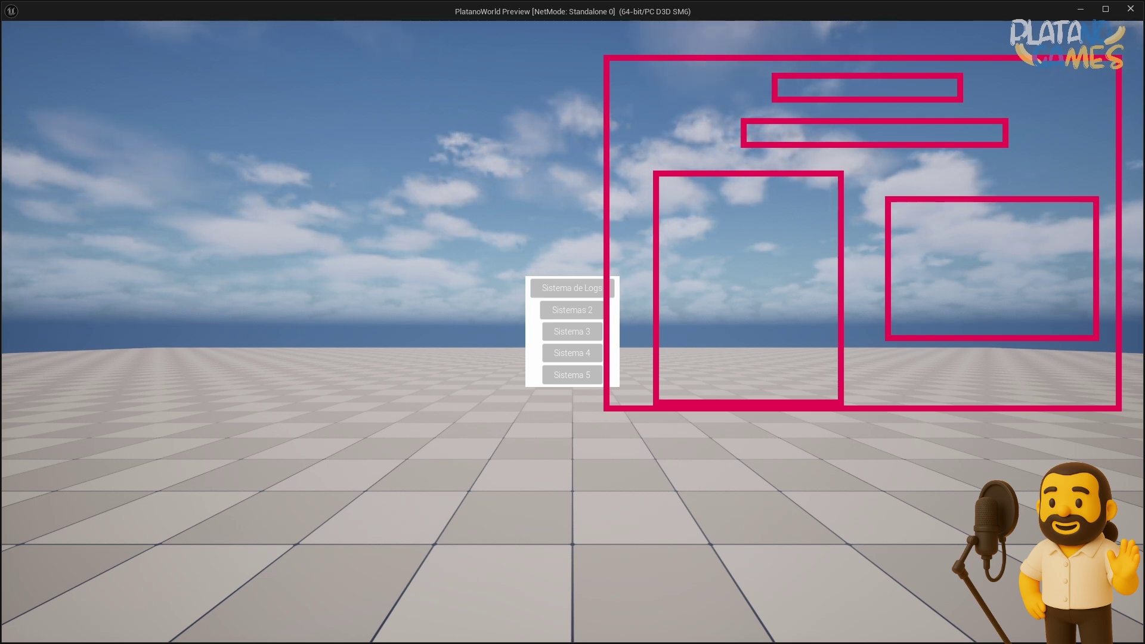
- Switch between the Sistema de Logs screen and the Home menu four times, then close the preview
{"action": "left_click", "coordinate": [574, 291]}
{"action": "left_click", "coordinate": [108, 84]}
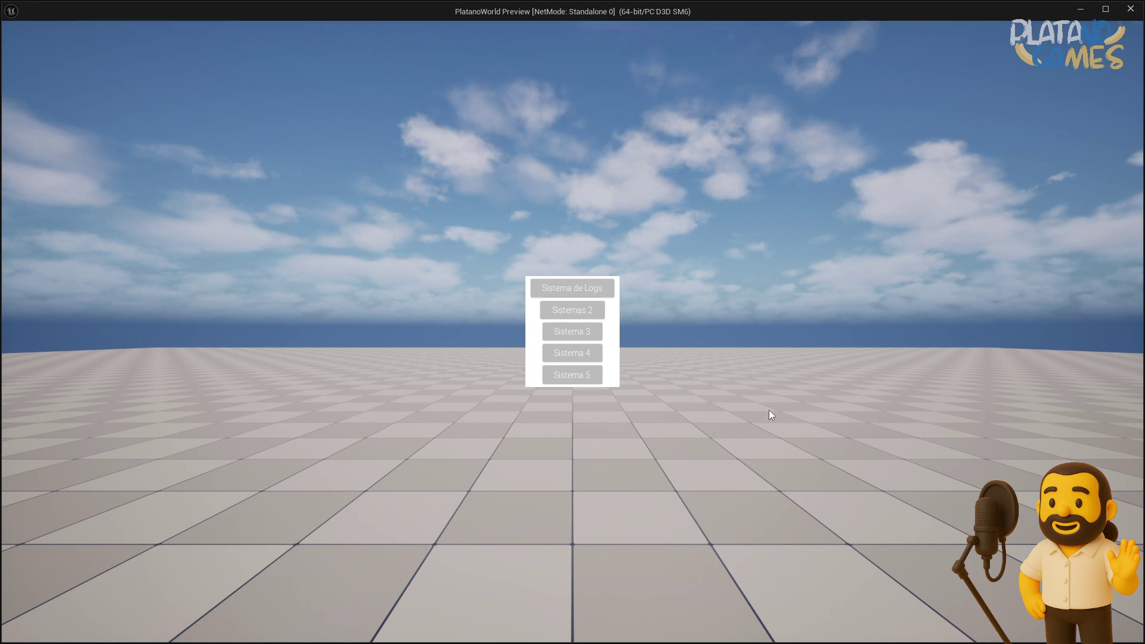
{"action": "left_click", "coordinate": [563, 283]}
{"action": "left_click", "coordinate": [119, 93]}
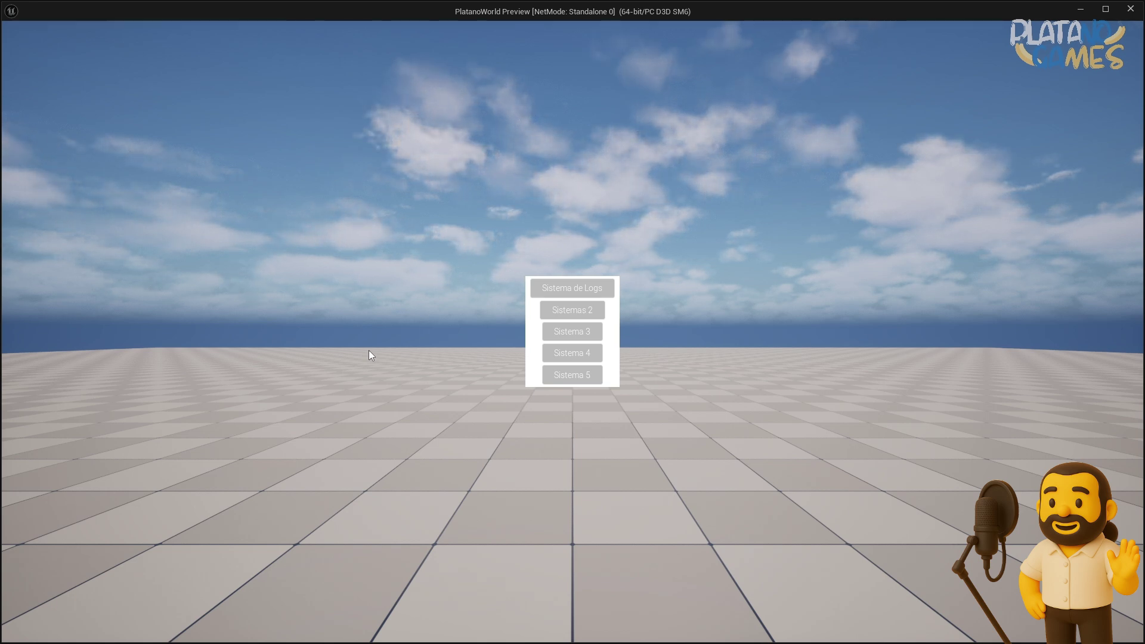
{"action": "left_click", "coordinate": [577, 289]}
{"action": "left_click", "coordinate": [118, 89]}
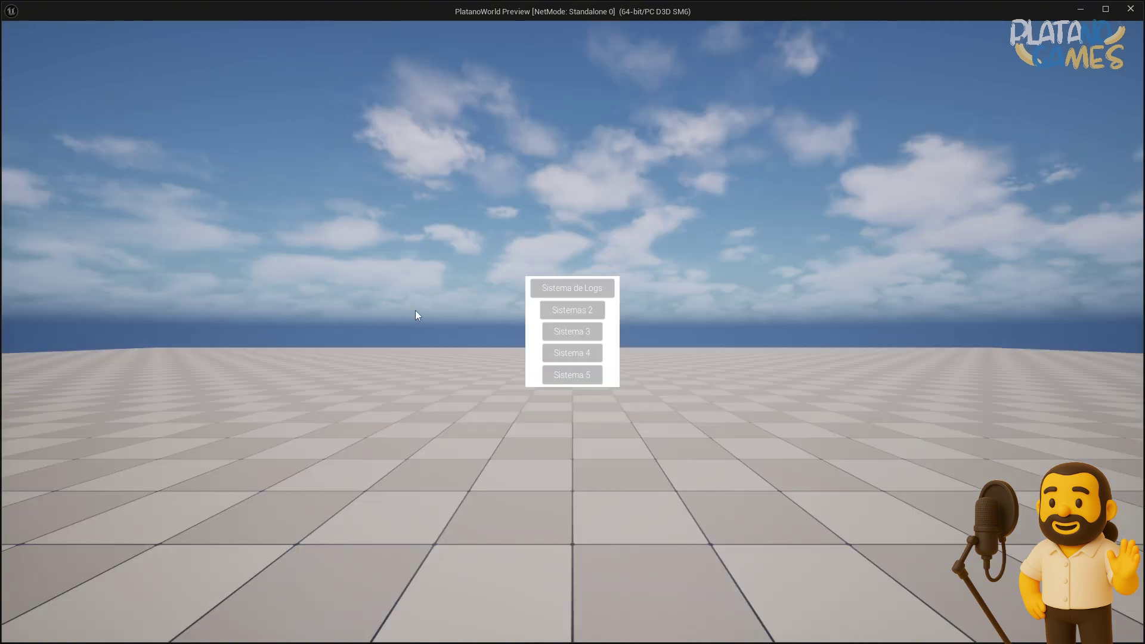
{"action": "left_click", "coordinate": [579, 291]}
{"action": "left_click", "coordinate": [118, 88]}
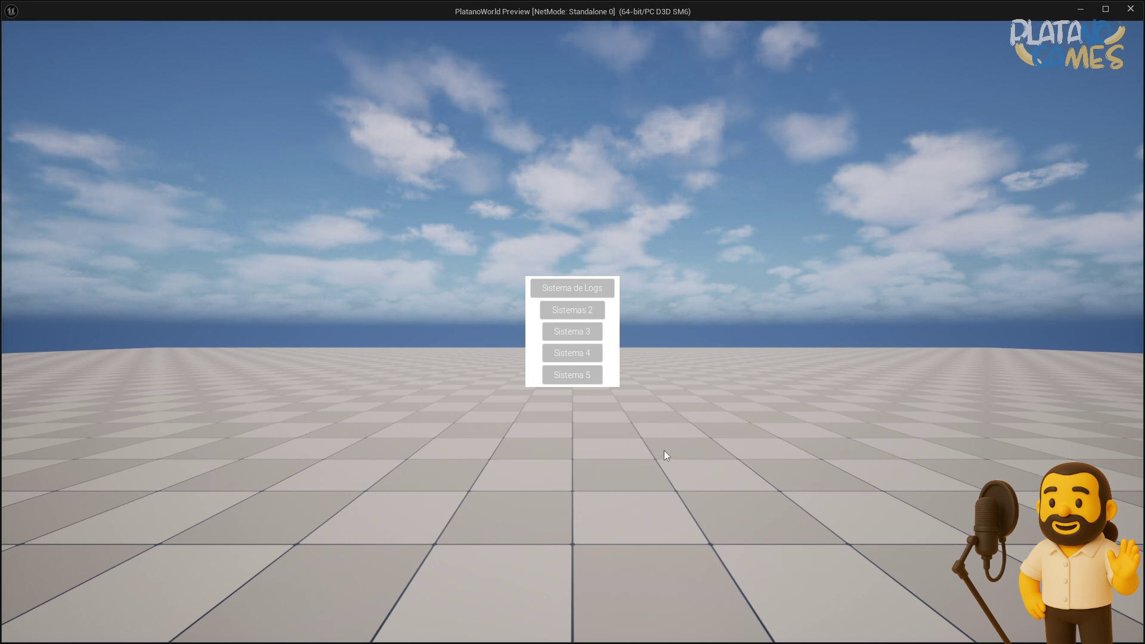
{"action": "left_click", "coordinate": [1130, 9]}
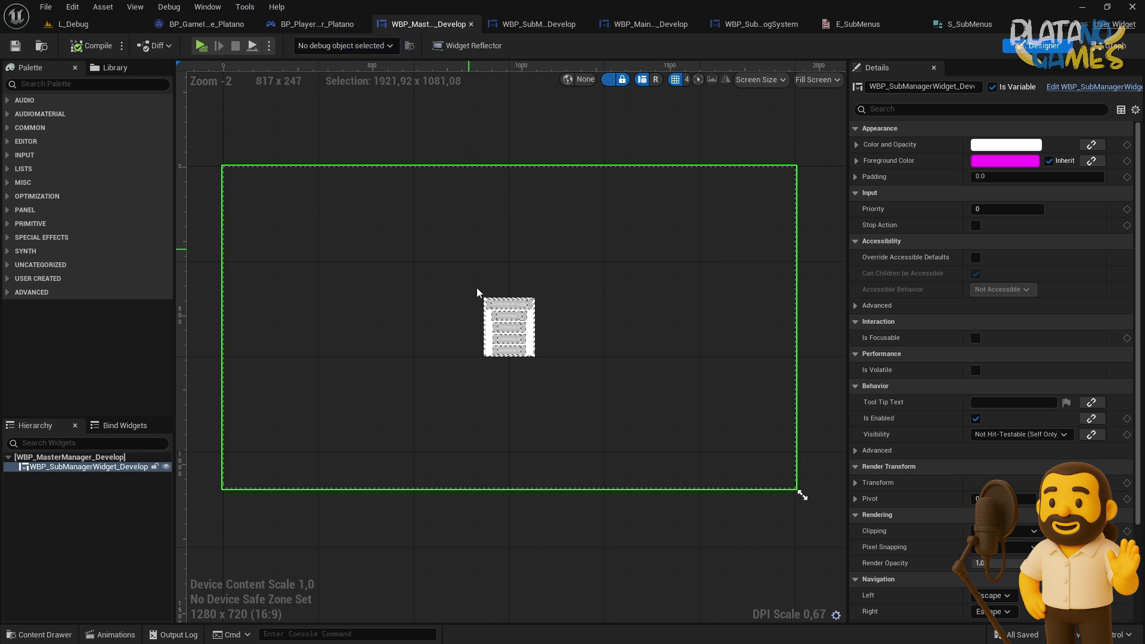
- Wrap the SubManager widget in a new Canvas Panel under the root widget
{"action": "right_click_drag", "start_coordinate": [493, 337], "coordinate": [498, 311]}
{"action": "left_click", "coordinate": [77, 475]}
{"action": "left_click", "coordinate": [78, 469]}
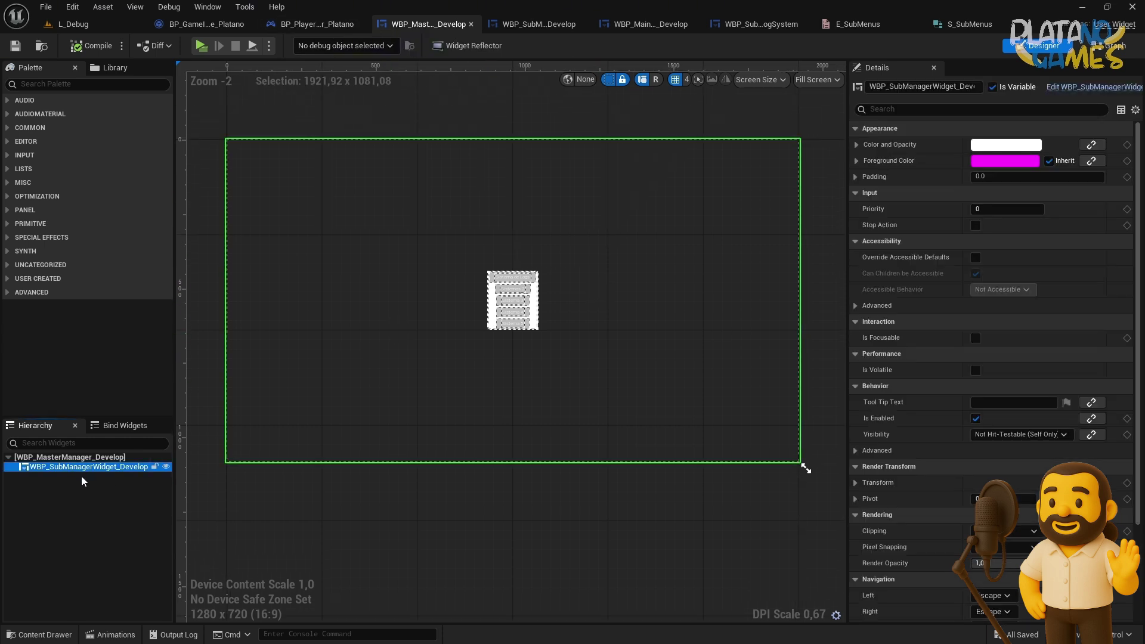
{"action": "key", "text": "Delete"}
{"action": "key", "text": "Return"}
{"action": "left_click", "coordinate": [67, 84]}
{"action": "type", "text": "canva"}
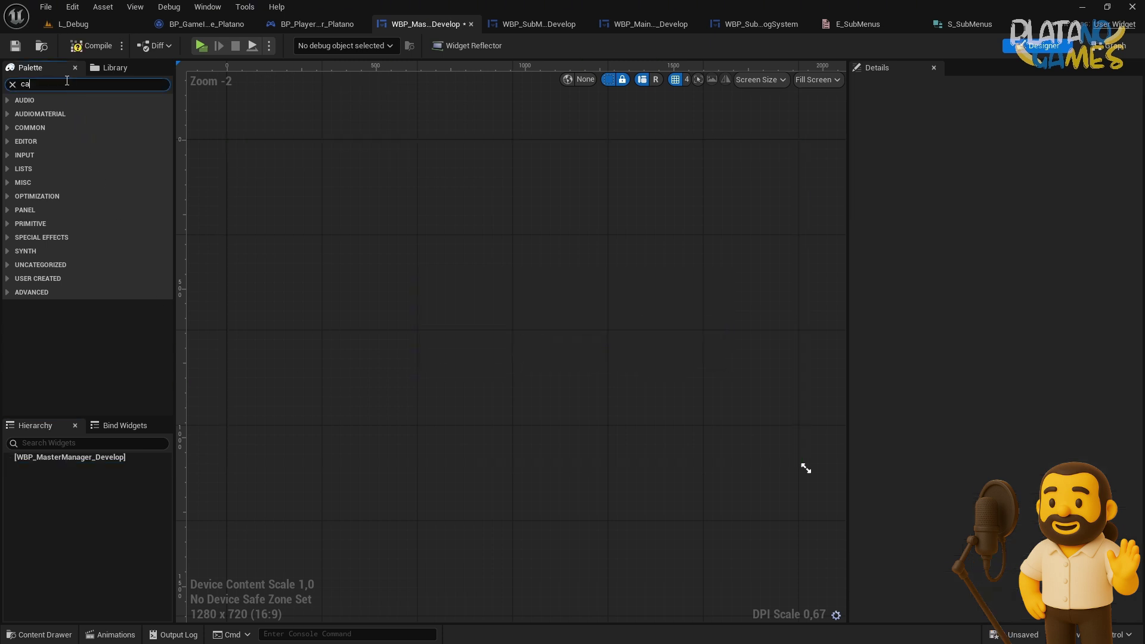
{"action": "left_click_drag", "start_coordinate": [60, 113], "coordinate": [59, 460]}
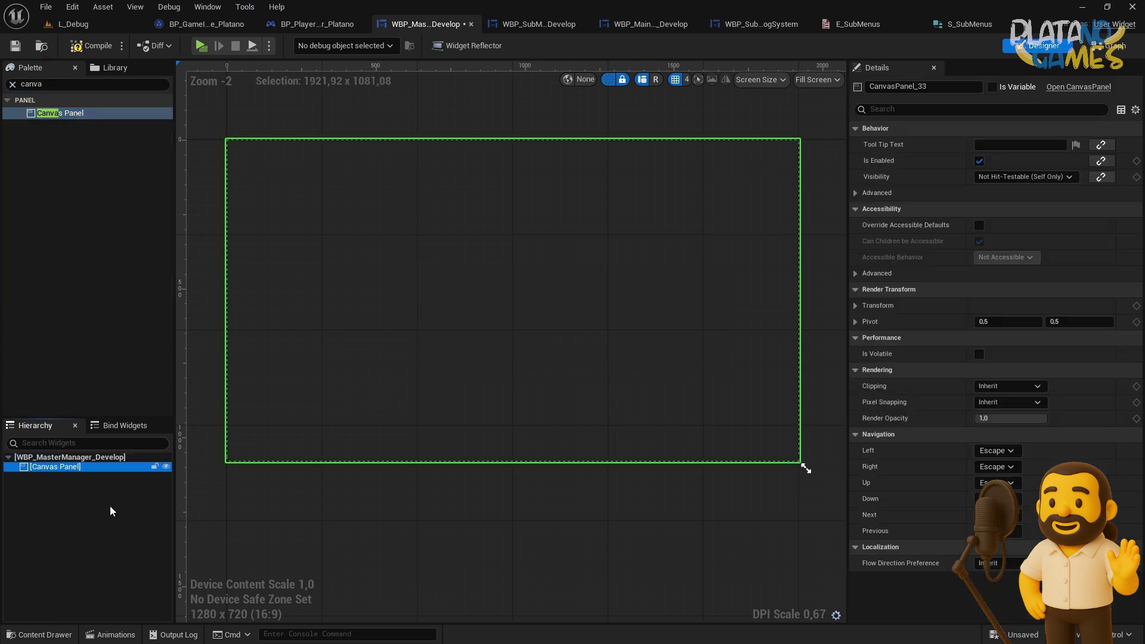
{"action": "key", "text": "ctrl+v"}
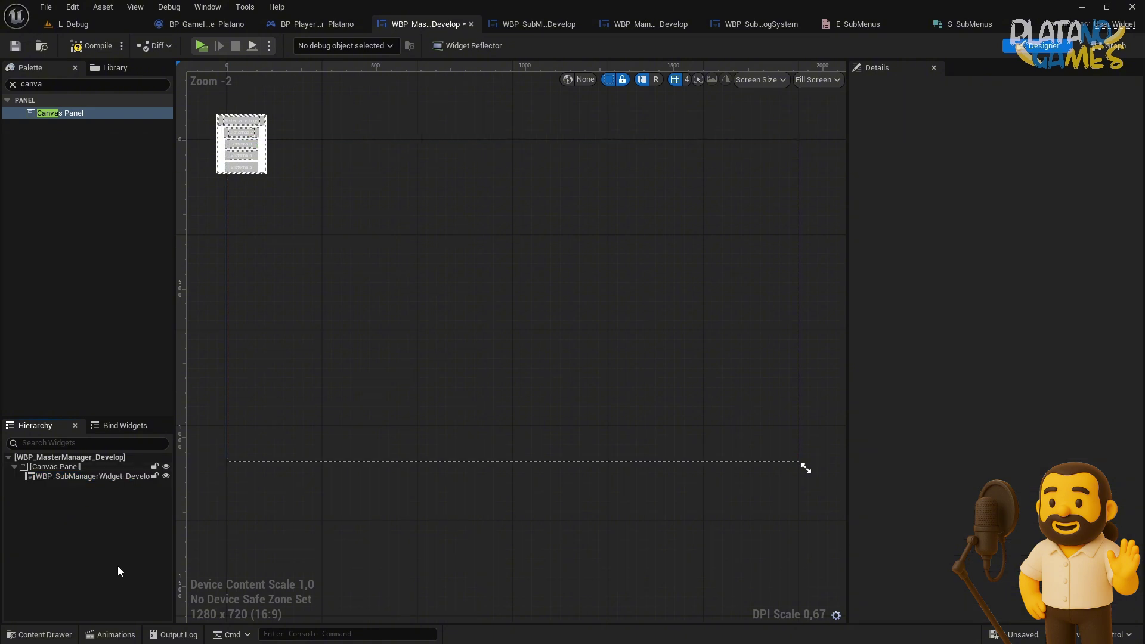
- Make the SubManager widget Size To Content and anchor it to the top-right corner
{"action": "left_click", "coordinate": [72, 477]}
{"action": "left_click", "coordinate": [976, 242]}
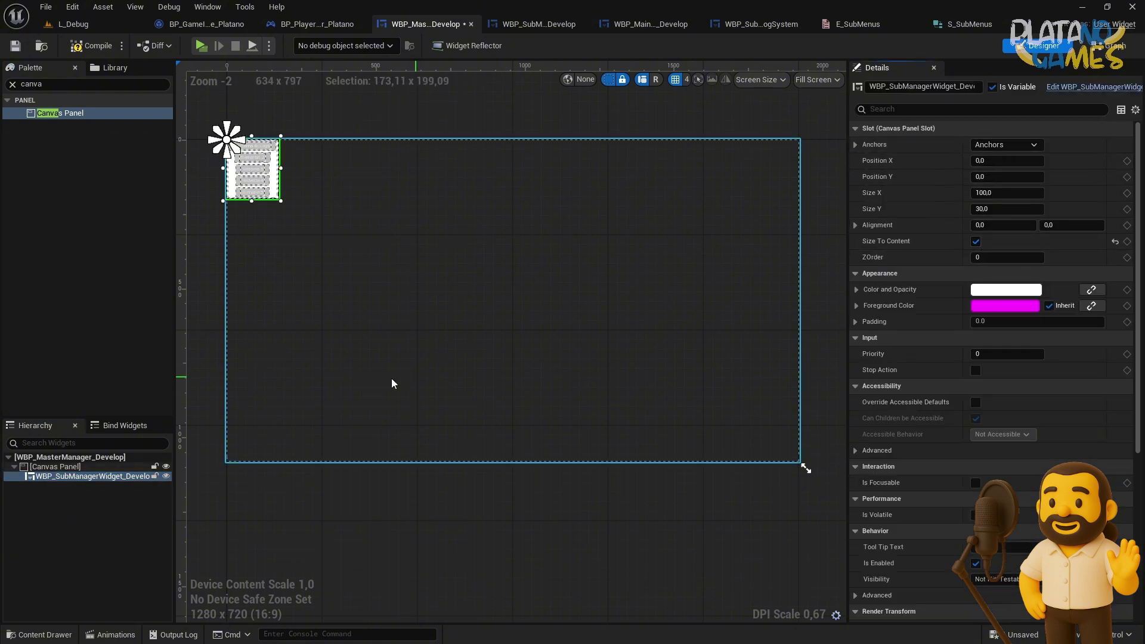
{"action": "left_click", "coordinate": [54, 466]}
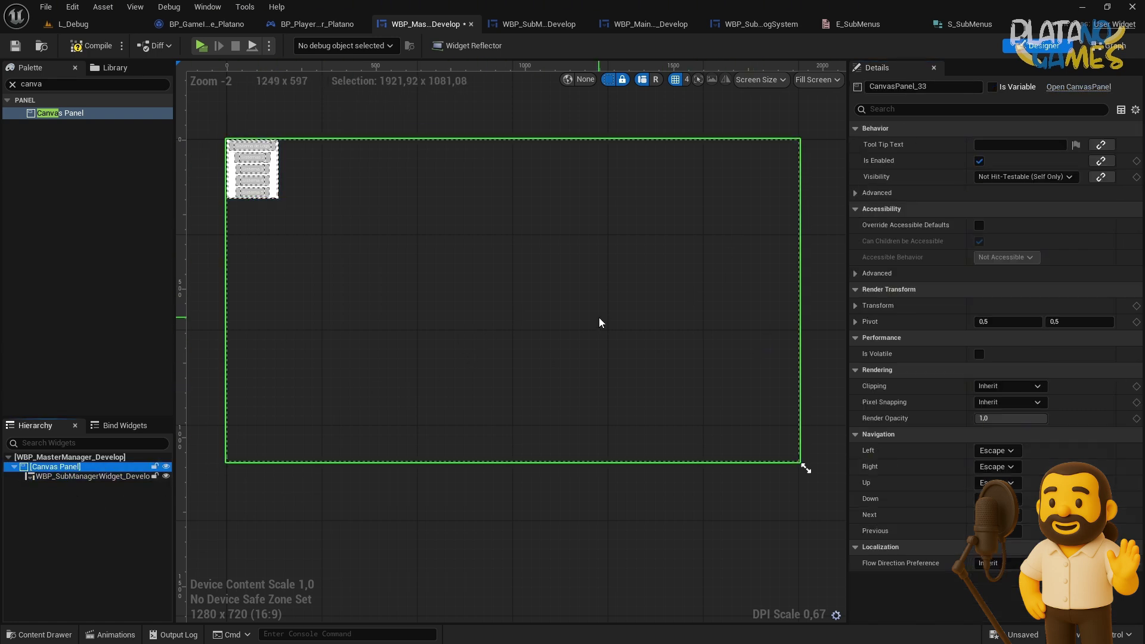
{"action": "left_click", "coordinate": [62, 477]}
{"action": "left_click", "coordinate": [996, 147]}
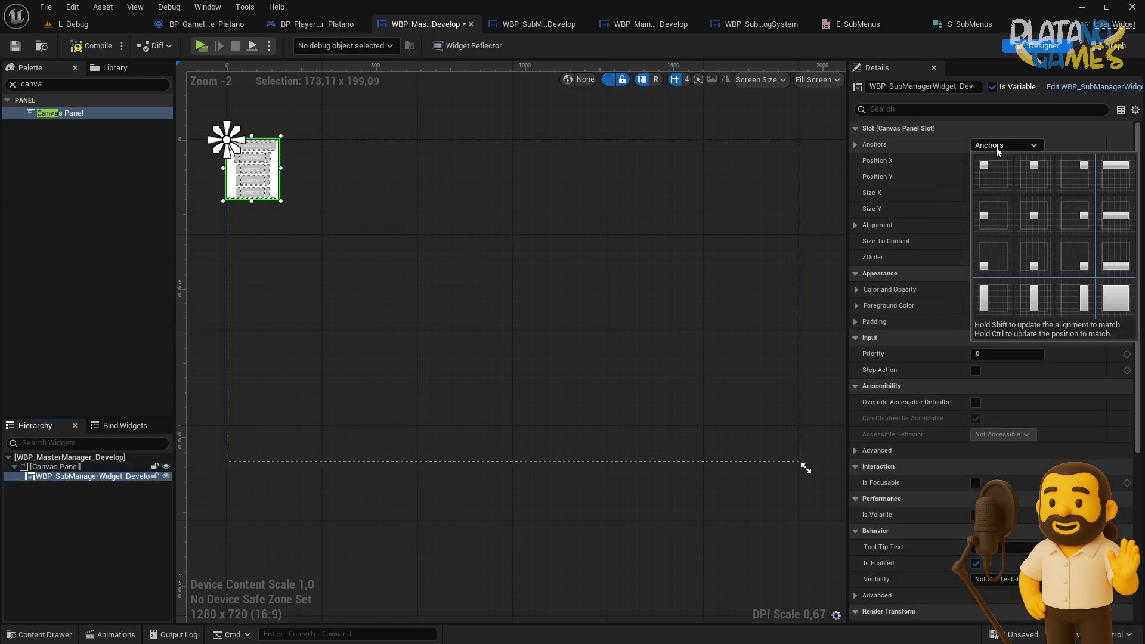
{"action": "left_click", "coordinate": [1079, 180]}
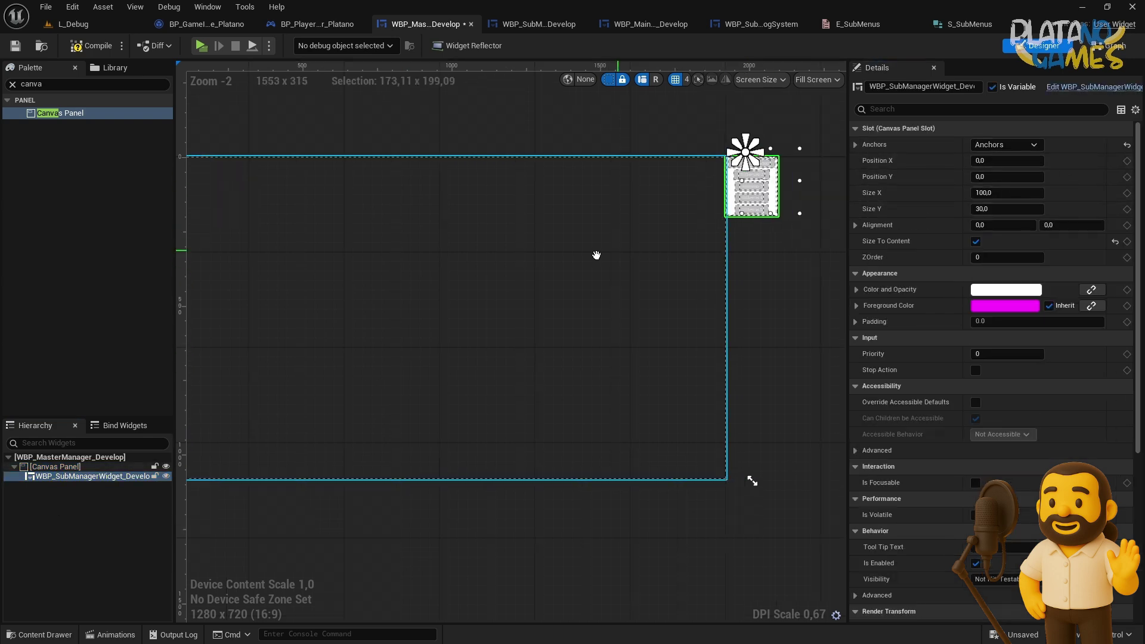
- Set the menu's alignment to 2.65361, -0.98343 and check the Log System screen in a play preview
{"action": "right_click_drag", "start_coordinate": [755, 211], "coordinate": [694, 244]}
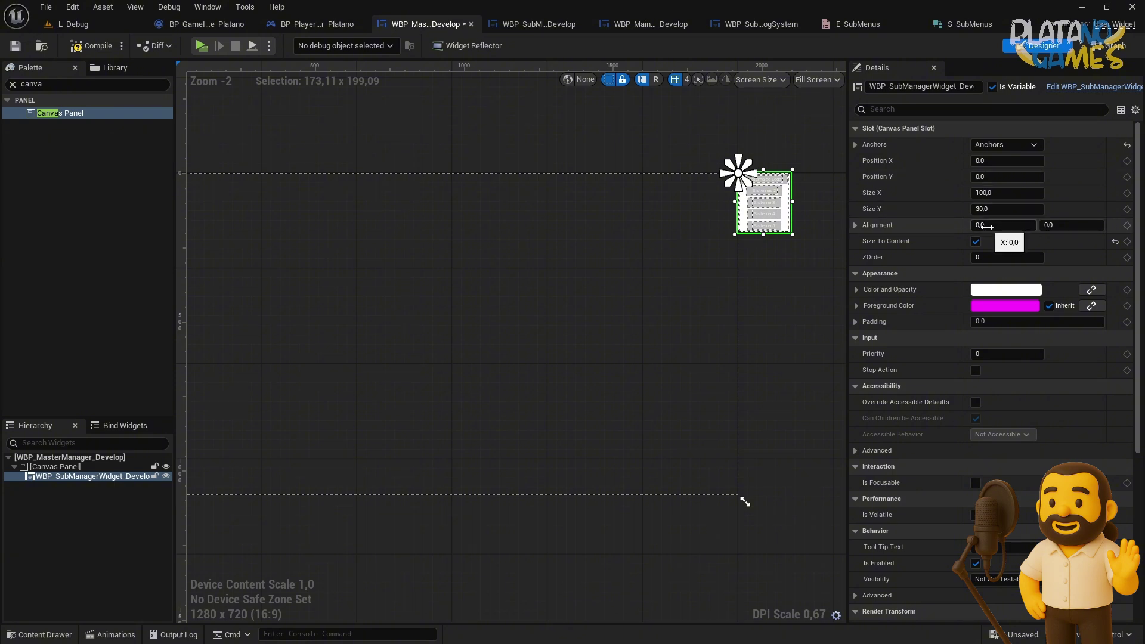
{"action": "scroll", "coordinate": [728, 295], "scroll_direction": "up", "scroll_amount": 1}
{"action": "scroll", "coordinate": [795, 250], "scroll_direction": "up", "scroll_amount": 1}
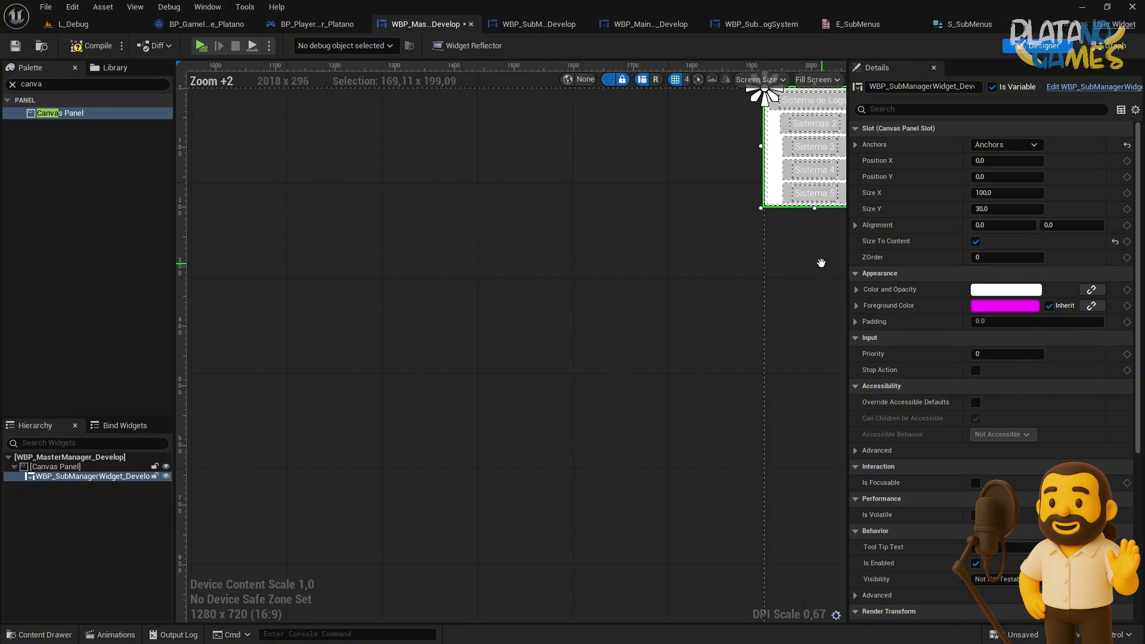
{"action": "scroll", "coordinate": [588, 276], "scroll_direction": "down", "scroll_amount": 1}
{"action": "left_click_drag", "start_coordinate": [990, 225], "coordinate": [1038, 225]}
{"action": "left_click", "coordinate": [202, 47]}
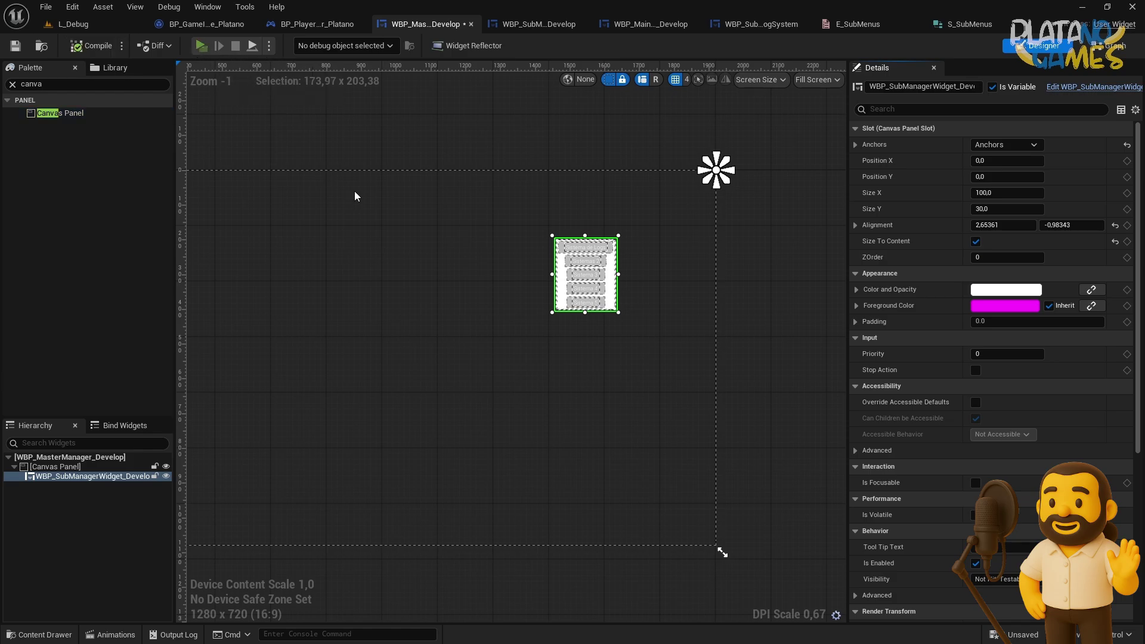
{"action": "left_click", "coordinate": [933, 142]}
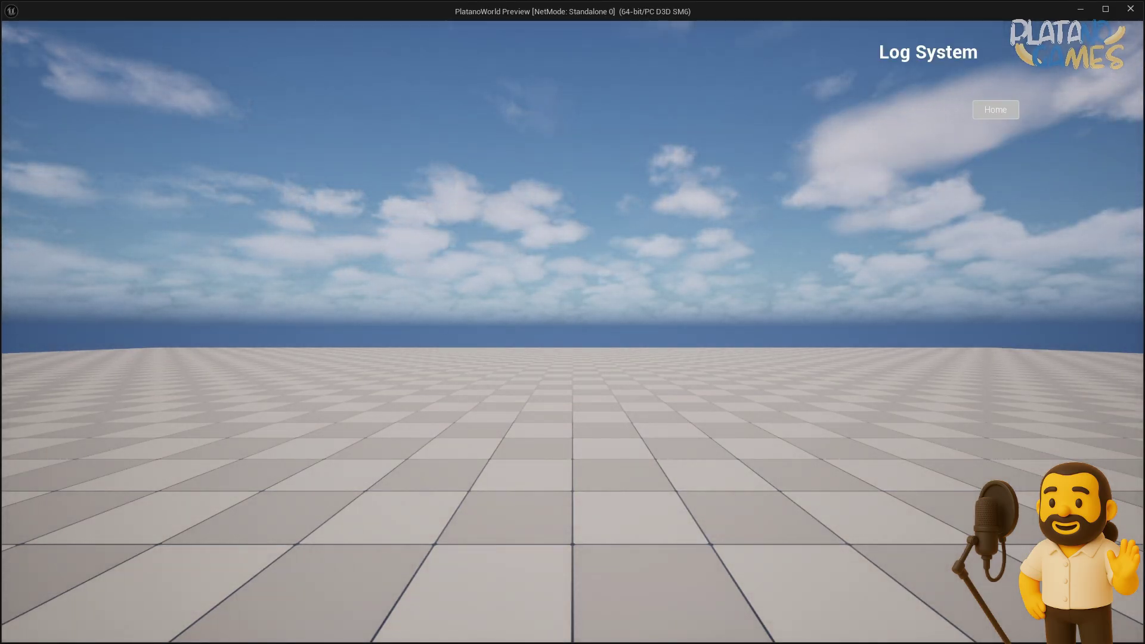
- Add a Background Blur widget to the SubManager widget's canvas
{"action": "left_click", "coordinate": [1137, 18]}
{"action": "scroll", "coordinate": [670, 325], "scroll_direction": "up", "scroll_amount": 2}
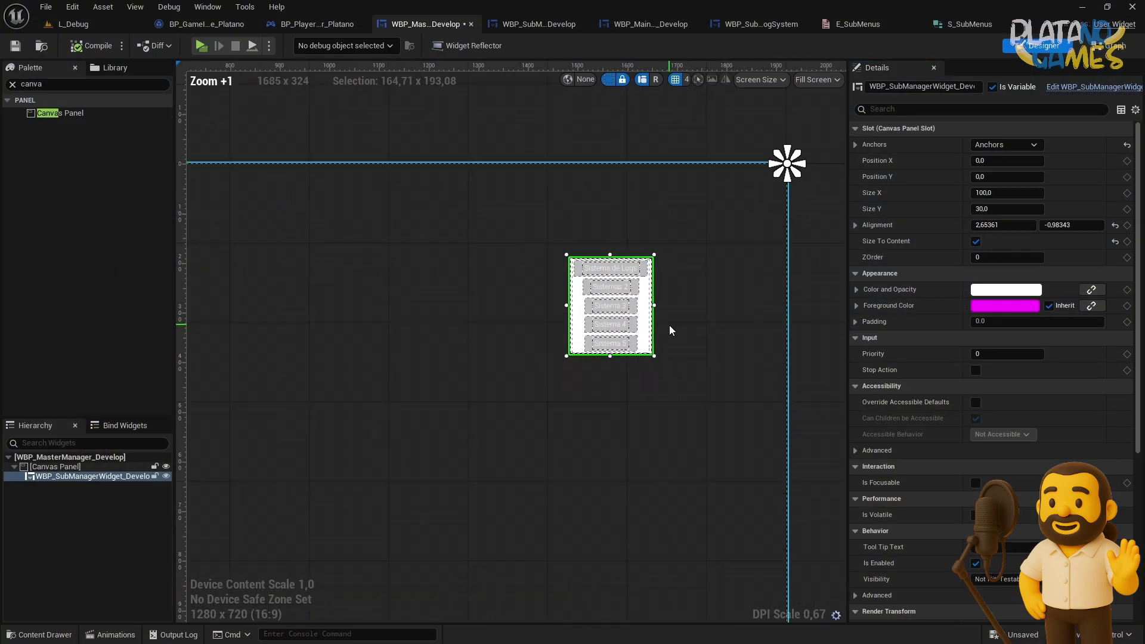
{"action": "left_click", "coordinate": [539, 23]}
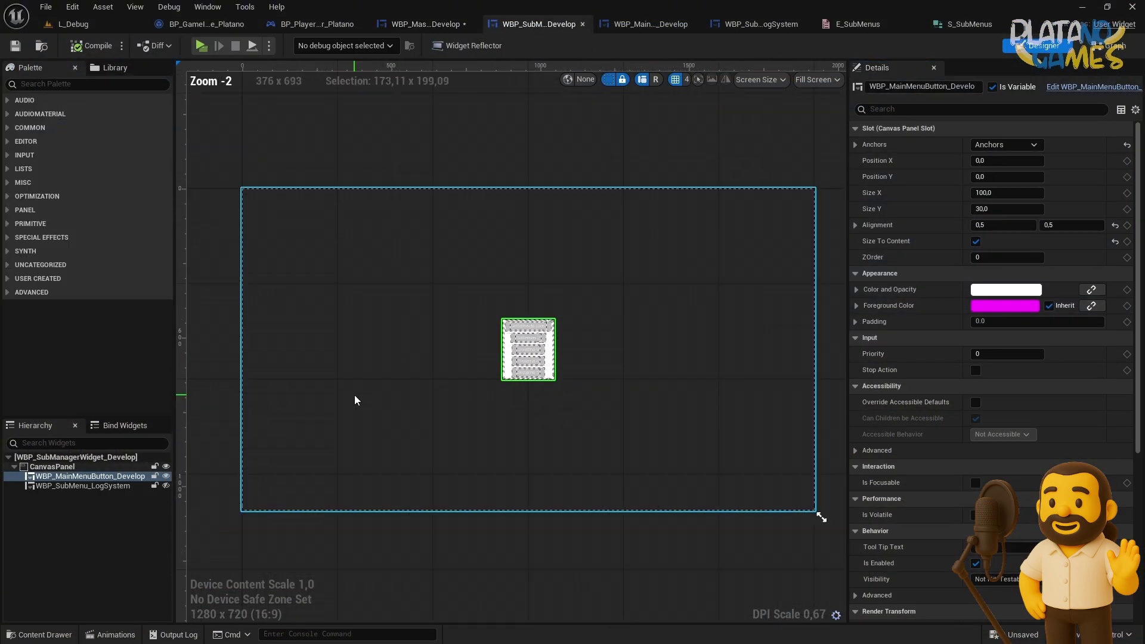
{"action": "left_click", "coordinate": [365, 353]}
{"action": "right_click_drag", "start_coordinate": [364, 353], "coordinate": [360, 349]}
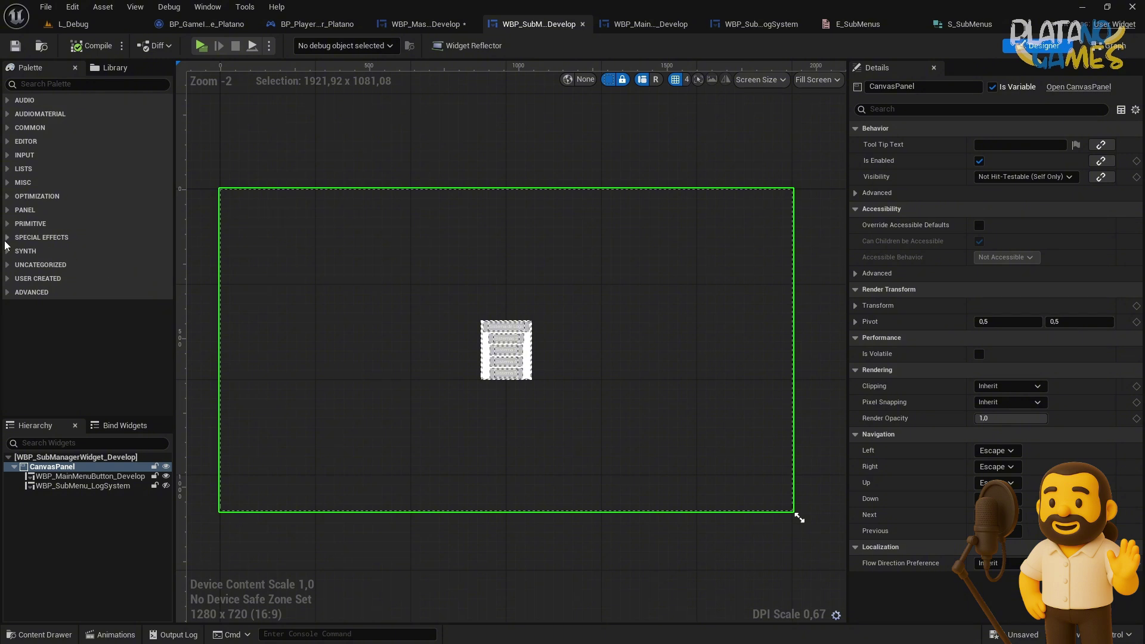
{"action": "left_click", "coordinate": [7, 238]}
{"action": "left_click_drag", "start_coordinate": [64, 250], "coordinate": [328, 244]}
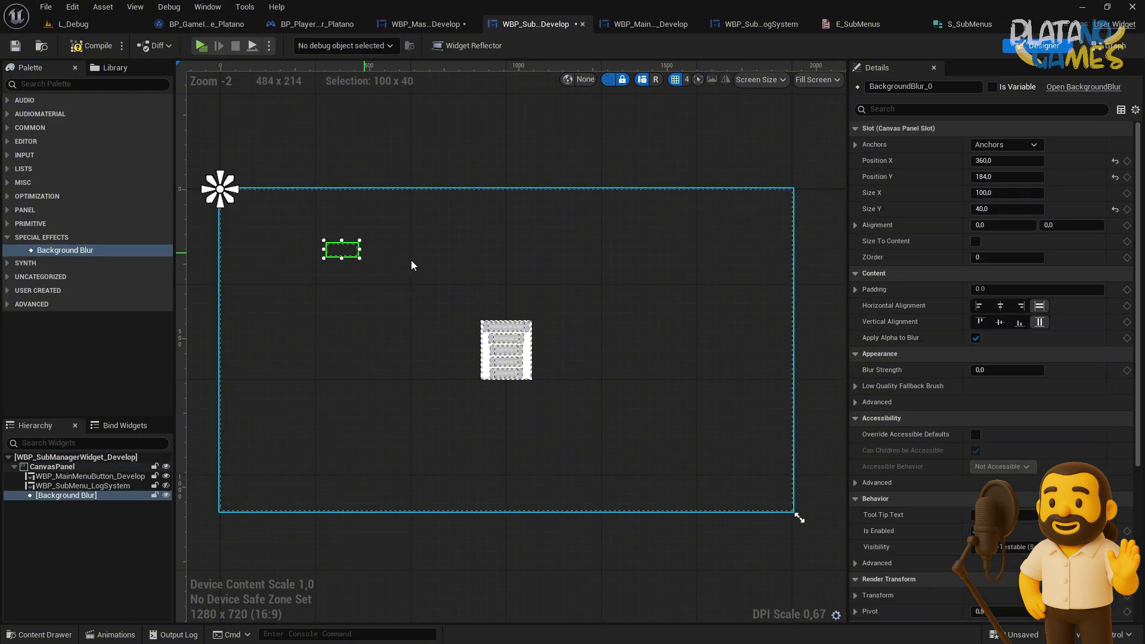
- Anchor the blur full-stretch with all offsets 0 and Blur Strength about 52.8
{"action": "left_click", "coordinate": [1034, 145]}
{"action": "left_click", "coordinate": [1115, 299]}
{"action": "left_click", "coordinate": [1115, 160]}
{"action": "left_click", "coordinate": [1115, 176]}
{"action": "left_click", "coordinate": [1115, 193]}
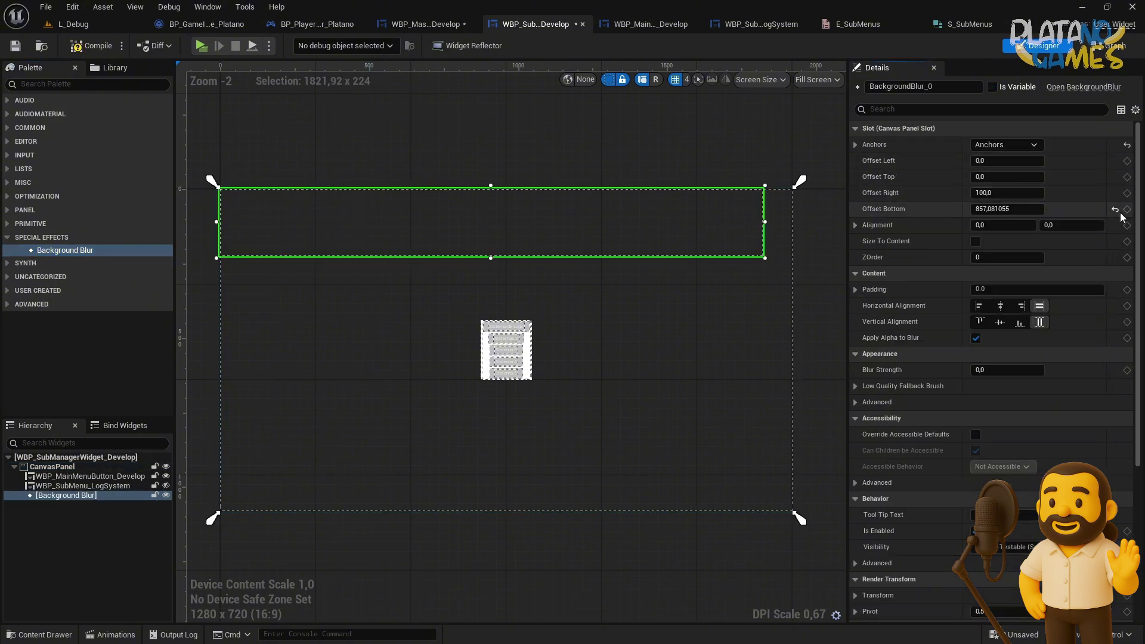
{"action": "left_click", "coordinate": [1115, 209]}
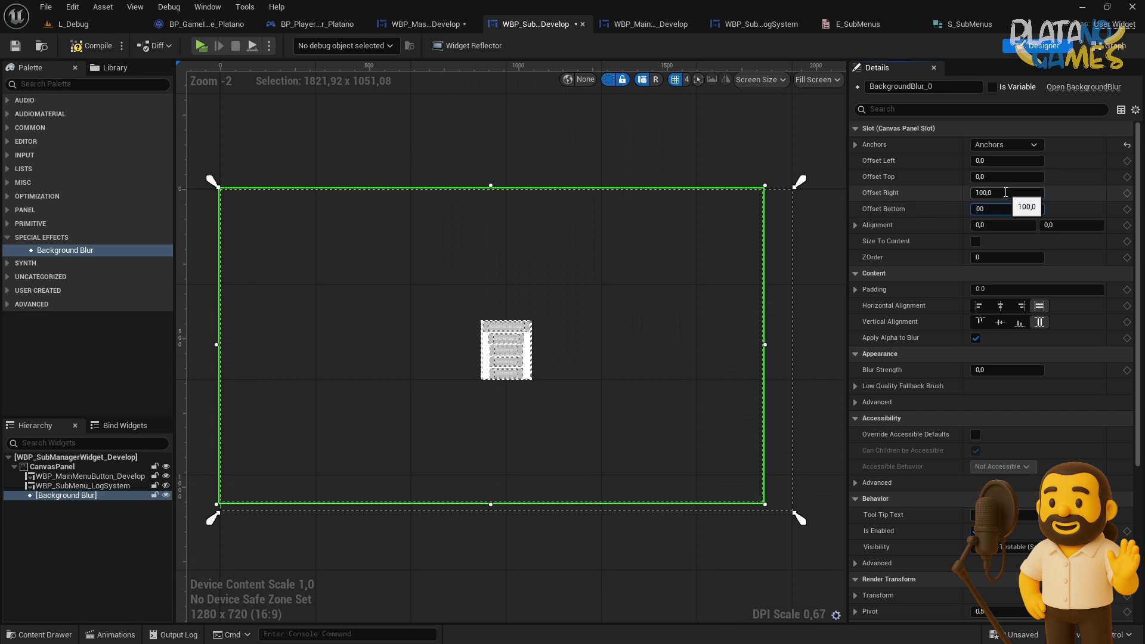
{"action": "left_click", "coordinate": [1006, 193]}
{"action": "type", "text": "0"}
{"action": "key", "text": "Return"}
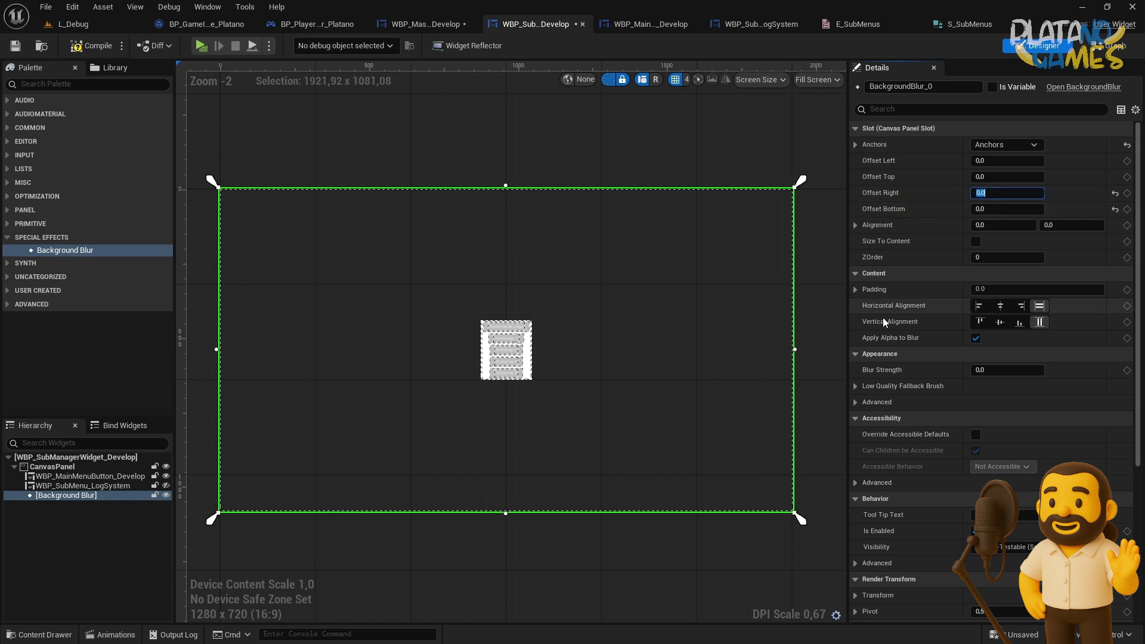
{"action": "left_click_drag", "start_coordinate": [1007, 370], "coordinate": [1050, 370]}
- Move the Background Blur to the top of CanvasPanel, save, and test it in a play preview
{"action": "left_click_drag", "start_coordinate": [66, 495], "coordinate": [62, 476]}
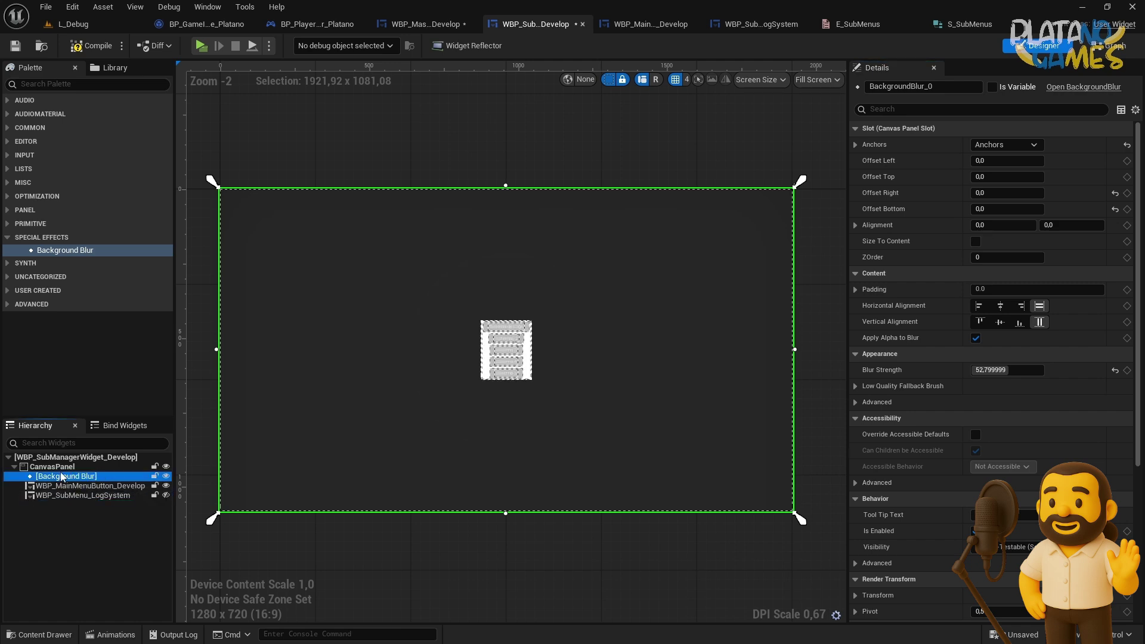
{"action": "left_click", "coordinate": [15, 46]}
{"action": "left_click", "coordinate": [71, 24]}
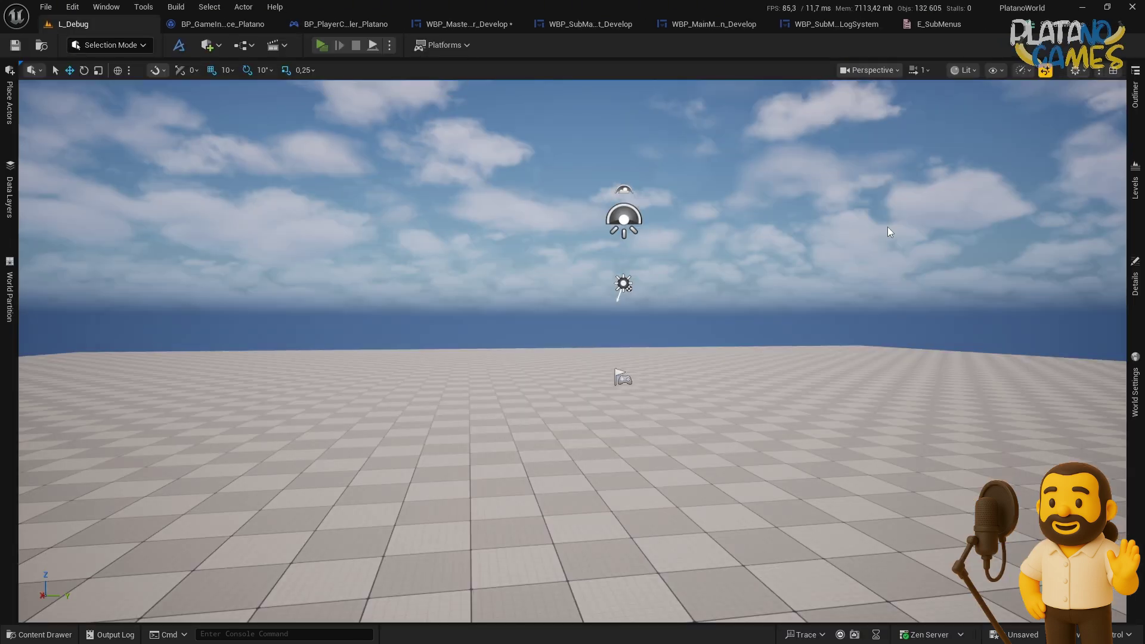
{"action": "key", "text": "alt+p"}
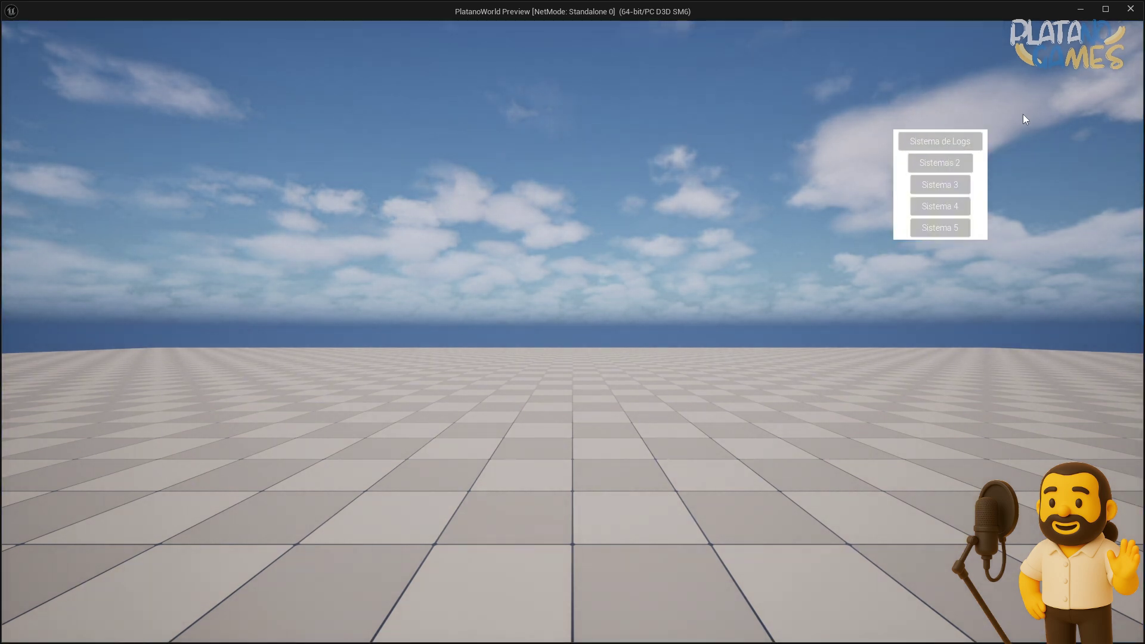
{"action": "left_click", "coordinate": [1131, 10]}
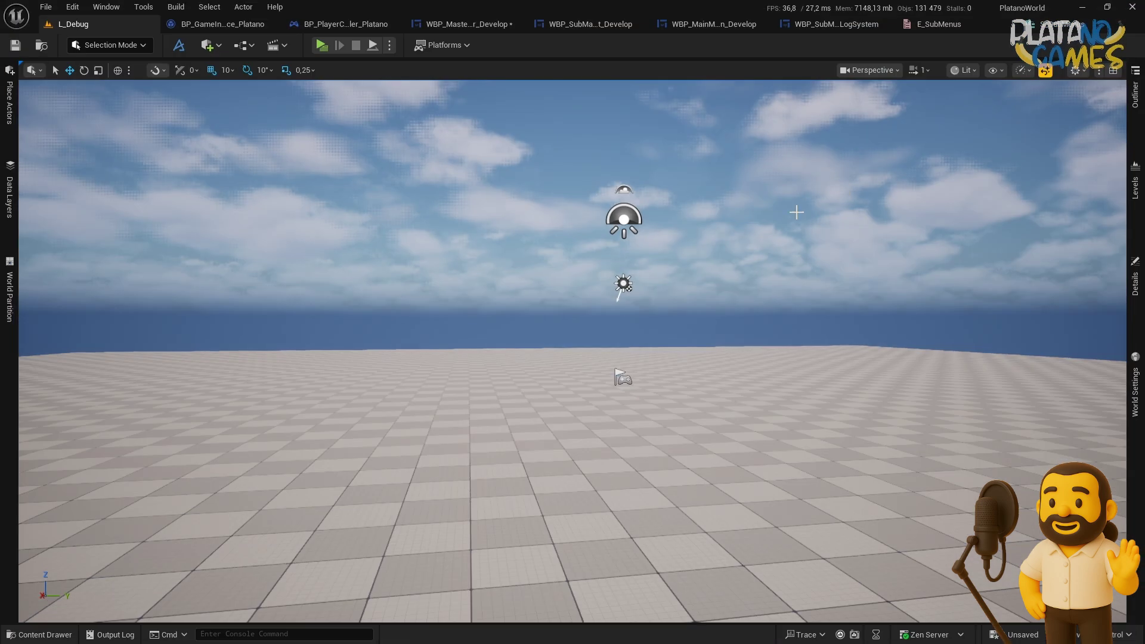
- Save WBP_MasterManager_Develop and review the player controller's input mode nodes
{"action": "left_click", "coordinate": [468, 23]}
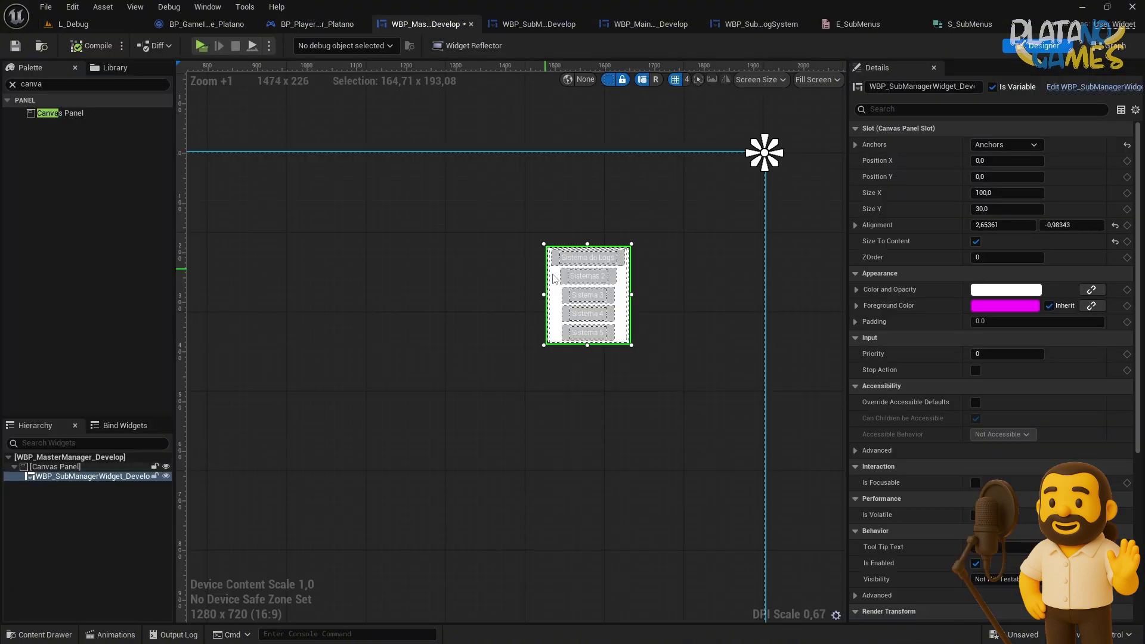
{"action": "left_click", "coordinate": [1109, 45]}
{"action": "scroll", "coordinate": [428, 321], "scroll_direction": "down", "scroll_amount": 2}
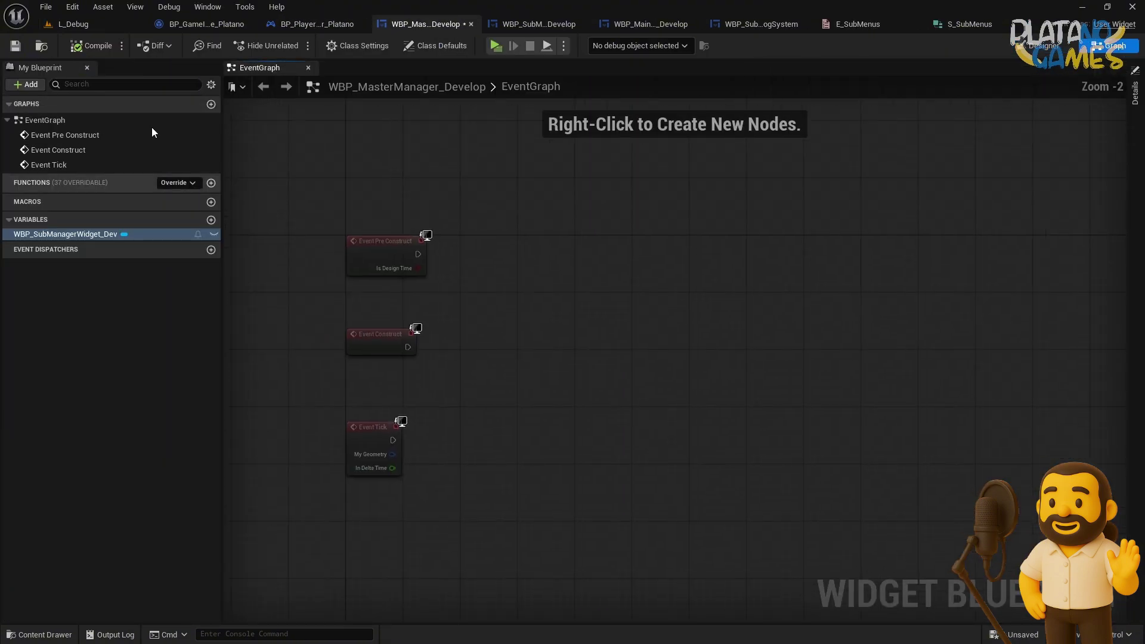
{"action": "left_click", "coordinate": [15, 45]}
{"action": "left_click", "coordinate": [303, 24]}
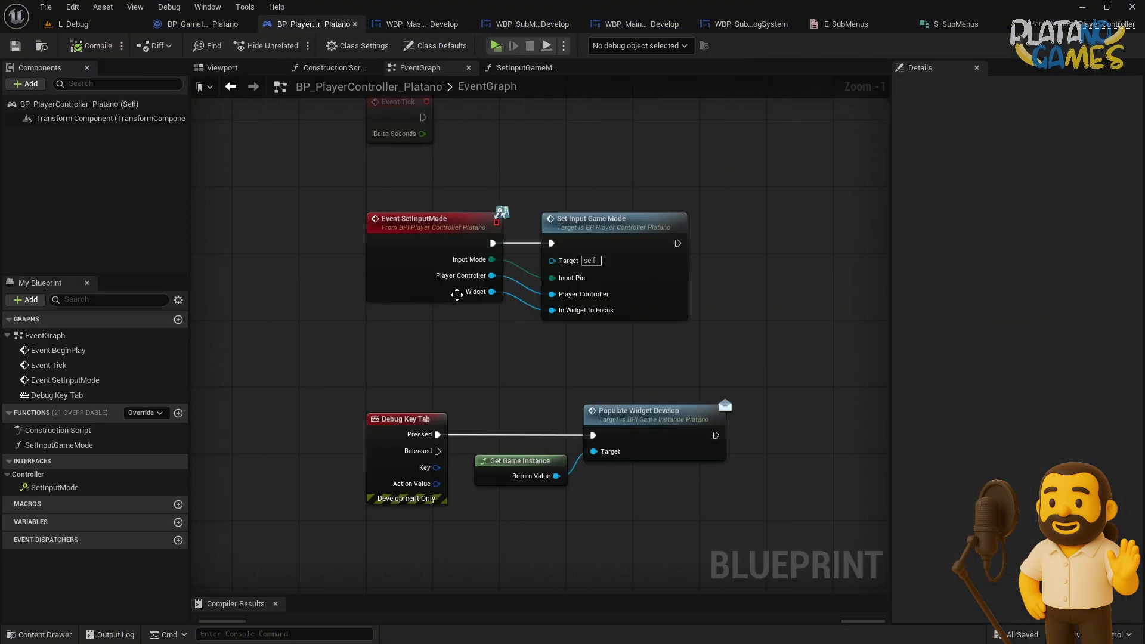
{"action": "right_click_drag", "start_coordinate": [547, 373], "coordinate": [513, 394]}
{"action": "scroll", "coordinate": [506, 464], "scroll_direction": "up", "scroll_amount": 1}
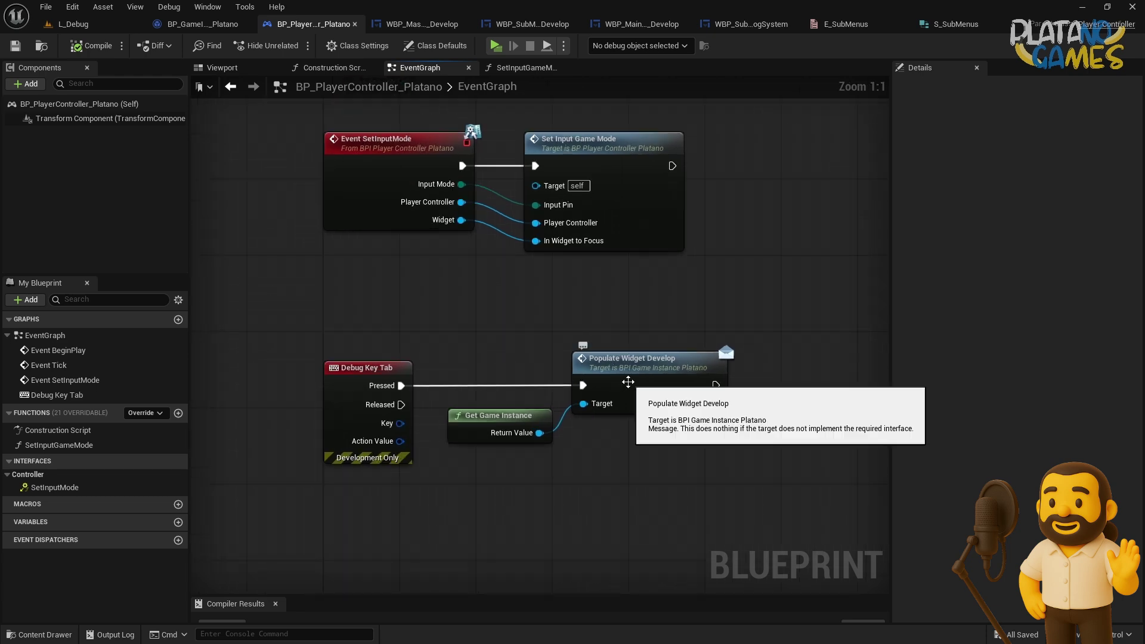
{"action": "scroll", "coordinate": [626, 388], "scroll_direction": "up", "scroll_amount": 1}
{"action": "scroll", "coordinate": [537, 238], "scroll_direction": "down", "scroll_amount": 1}
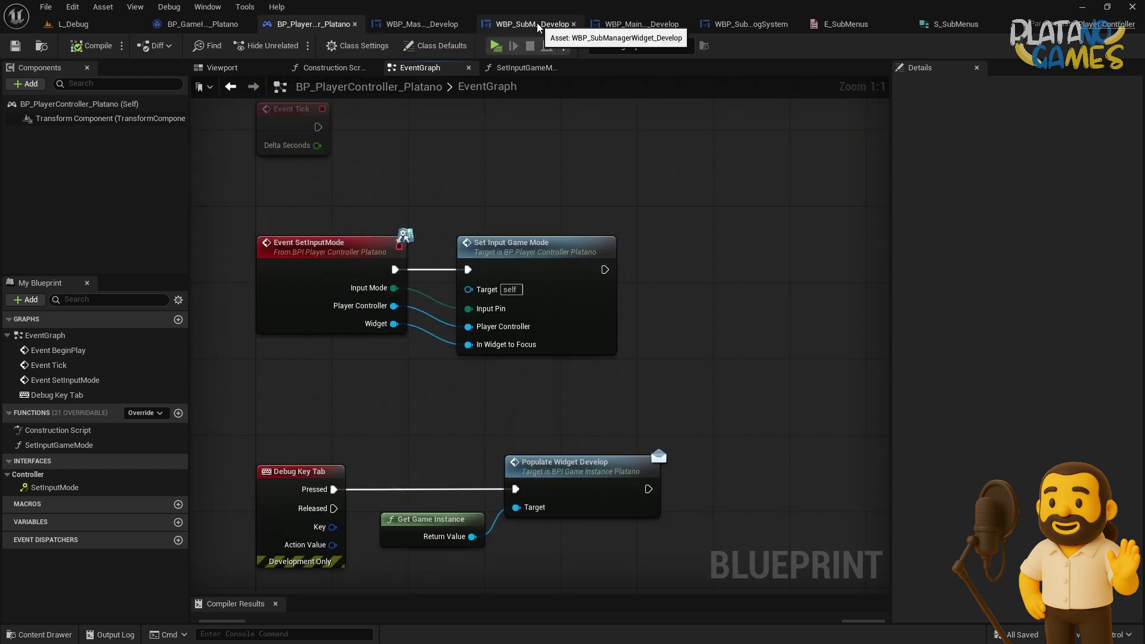
- Review the SubManager's TravelMenuHome and ChangeSubMenubyID graphs and the main menu button widget
{"action": "left_click", "coordinate": [525, 24]}
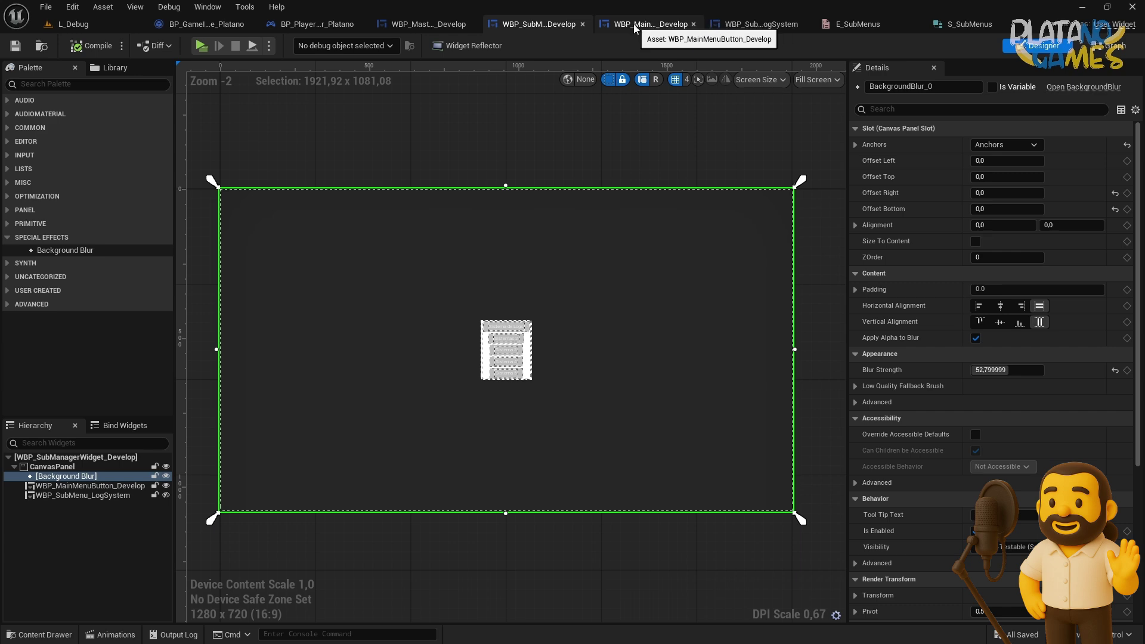
{"action": "left_click", "coordinate": [1110, 46]}
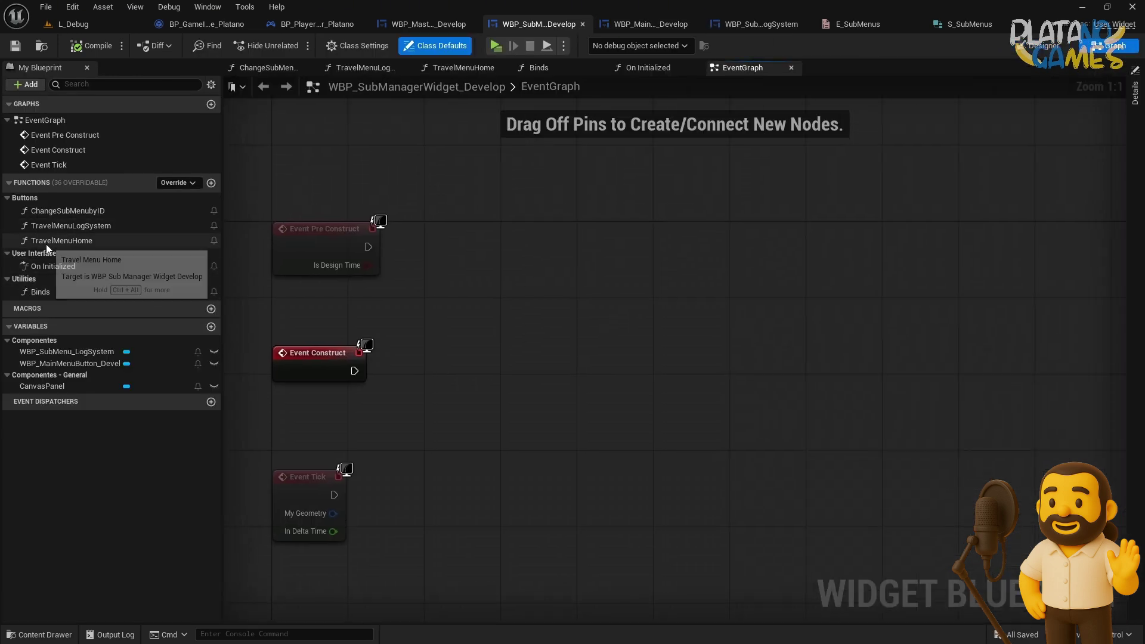
{"action": "double_click", "coordinate": [80, 241]}
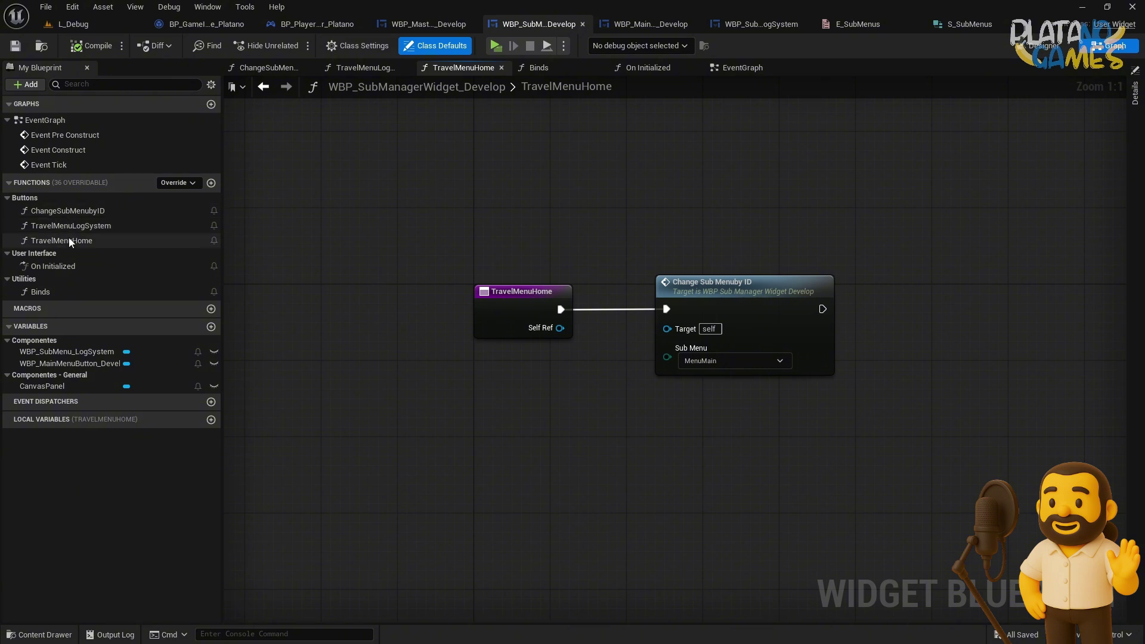
{"action": "left_click", "coordinate": [80, 214]}
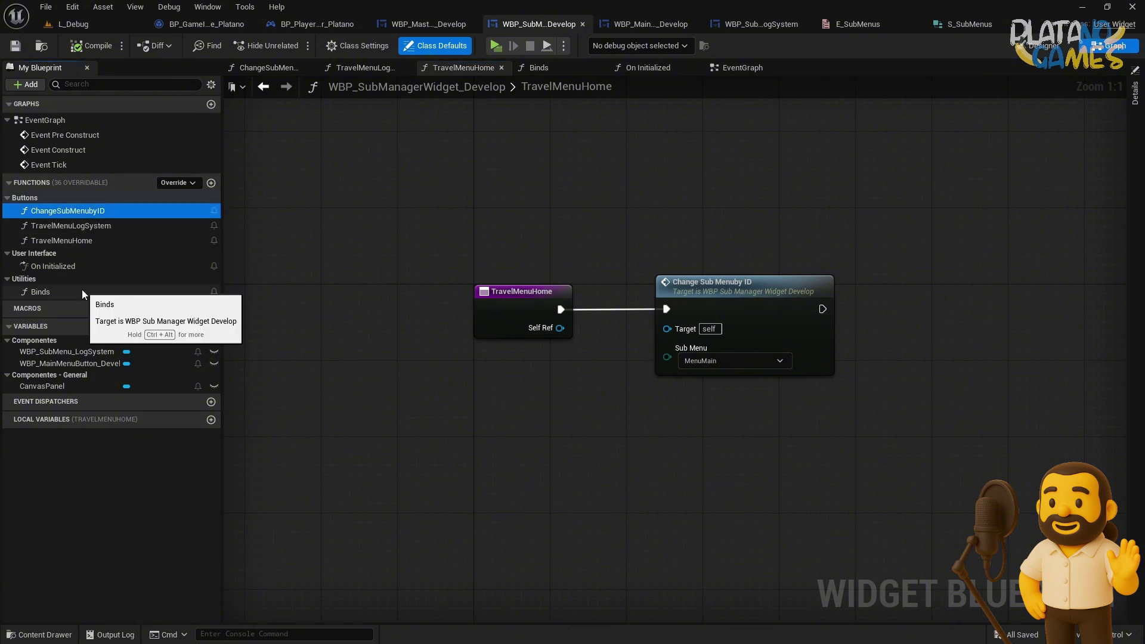
{"action": "left_click", "coordinate": [638, 24]}
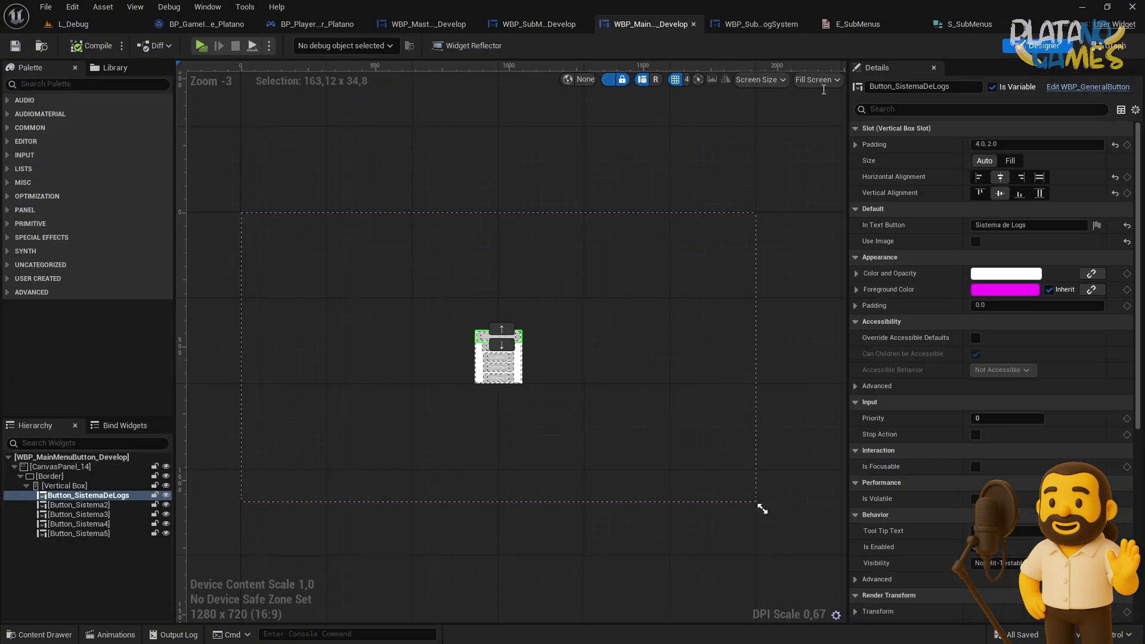
{"action": "left_click", "coordinate": [760, 24]}
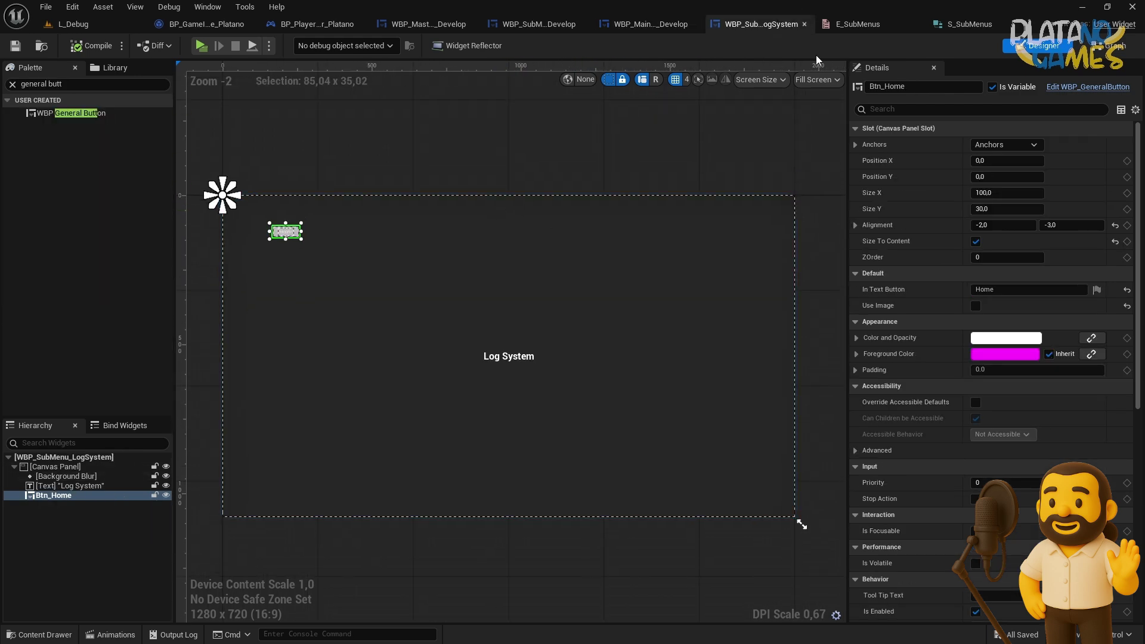
{"action": "left_click", "coordinate": [627, 26]}
{"action": "left_click", "coordinate": [1111, 47]}
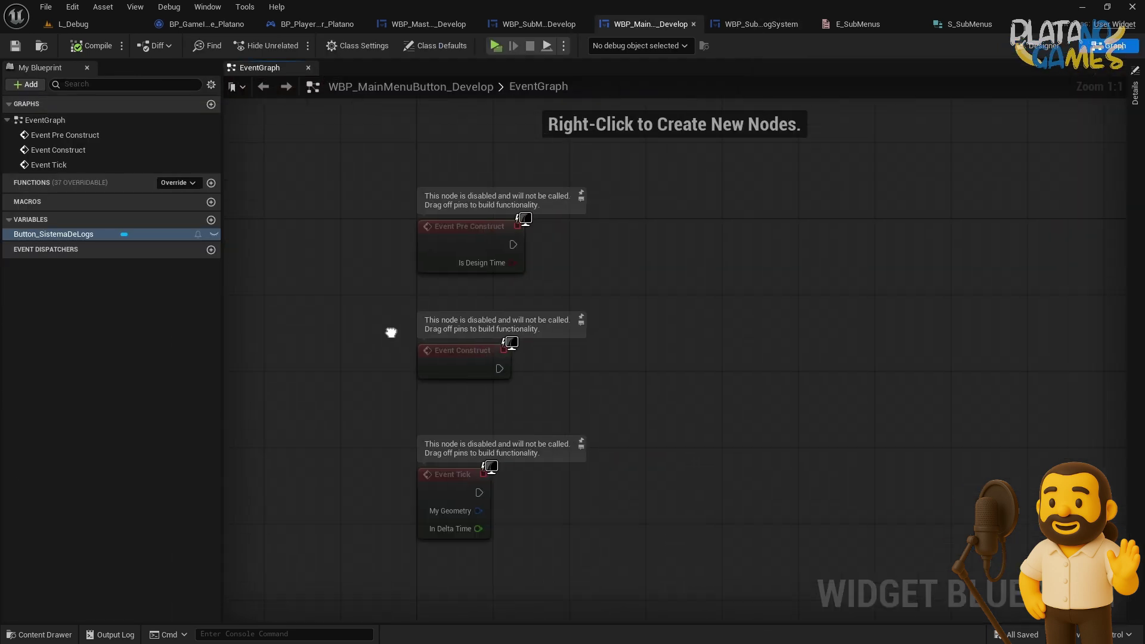
- Compare the master manager, player controller and game instance button-binding graphs
{"action": "left_click", "coordinate": [416, 22]}
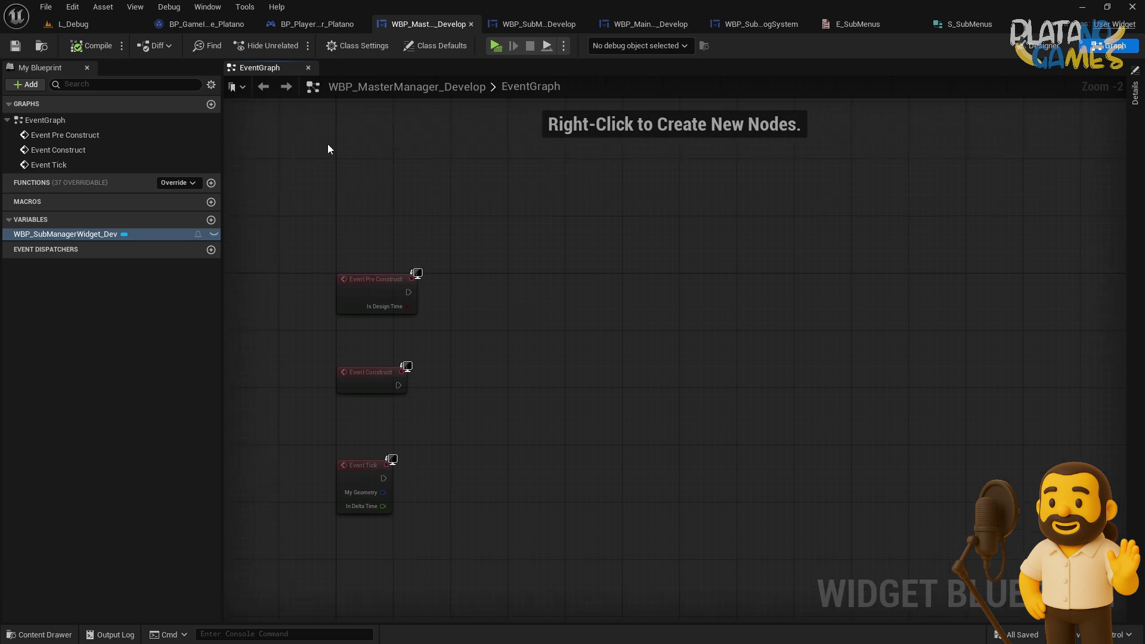
{"action": "left_click", "coordinate": [317, 24]}
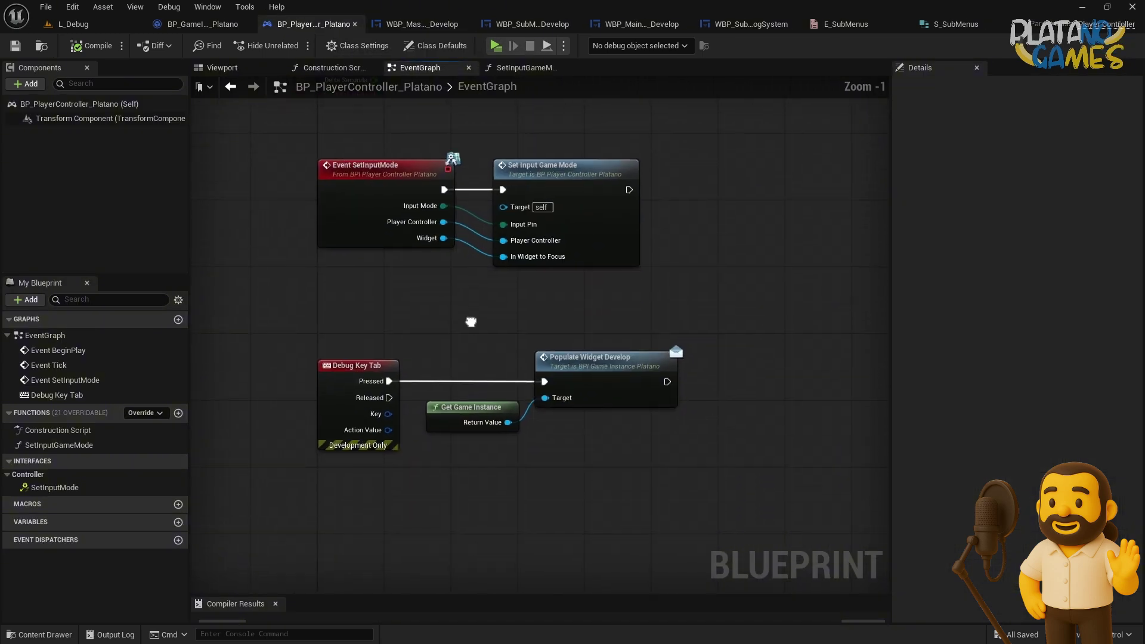
{"action": "left_click", "coordinate": [203, 23]}
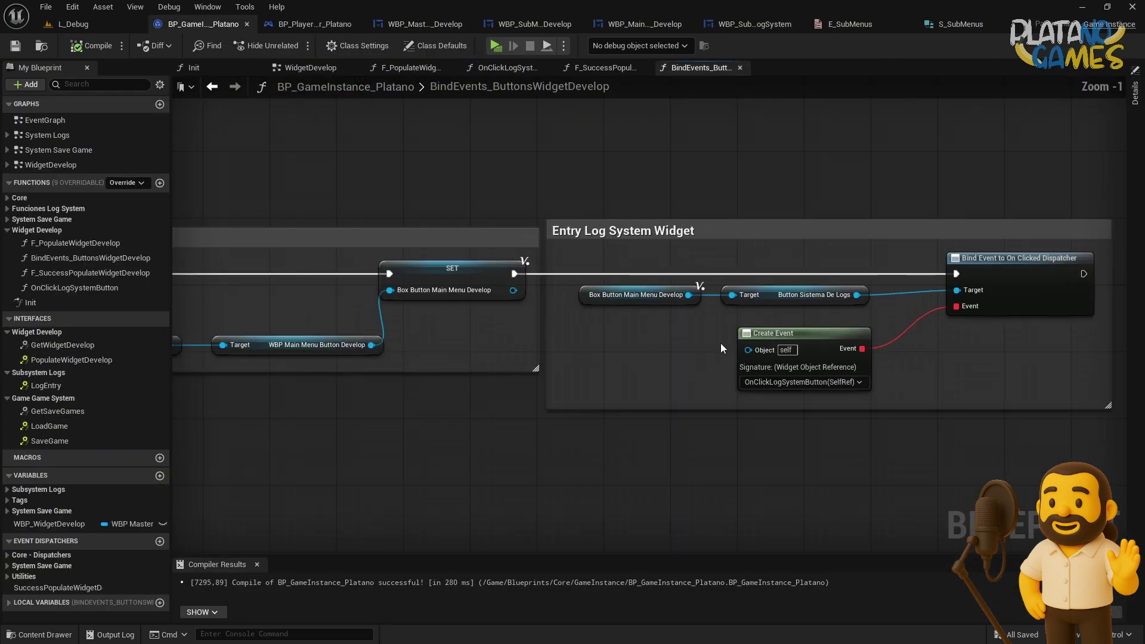
{"action": "left_click", "coordinate": [395, 30]}
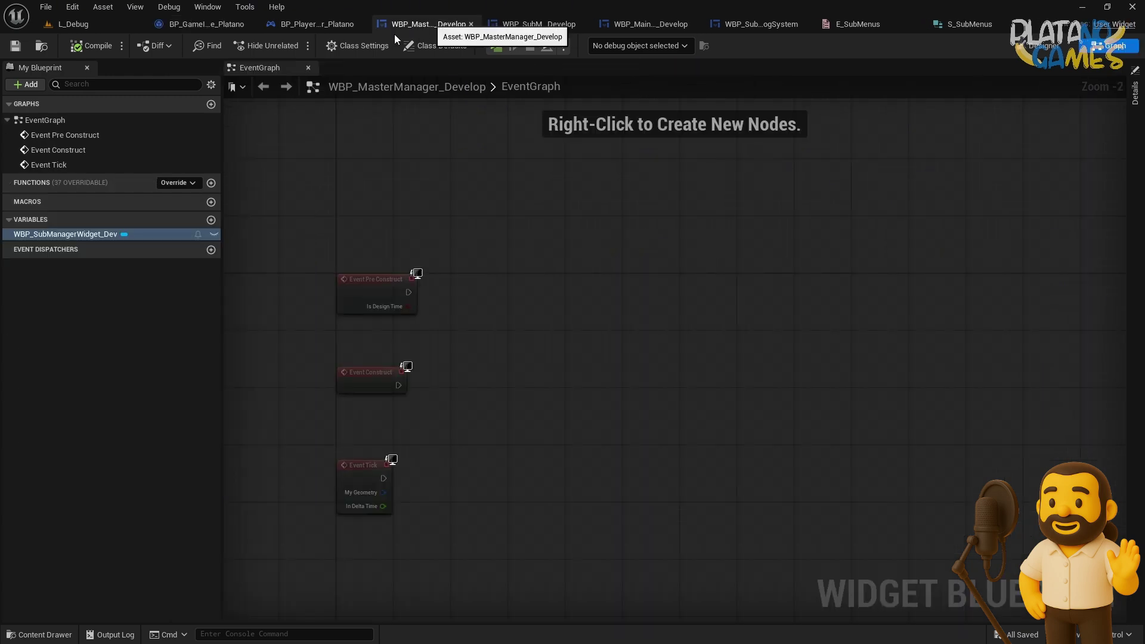
{"action": "left_click", "coordinate": [289, 27]}
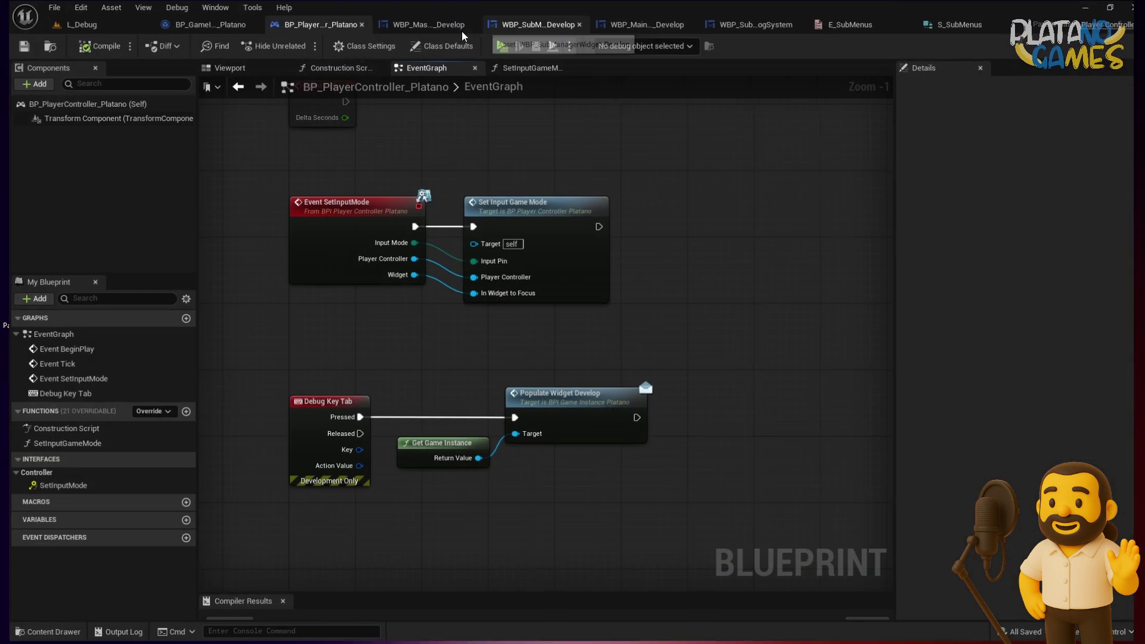
{"action": "left_click", "coordinate": [459, 25]}
{"action": "left_click", "coordinate": [513, 25]}
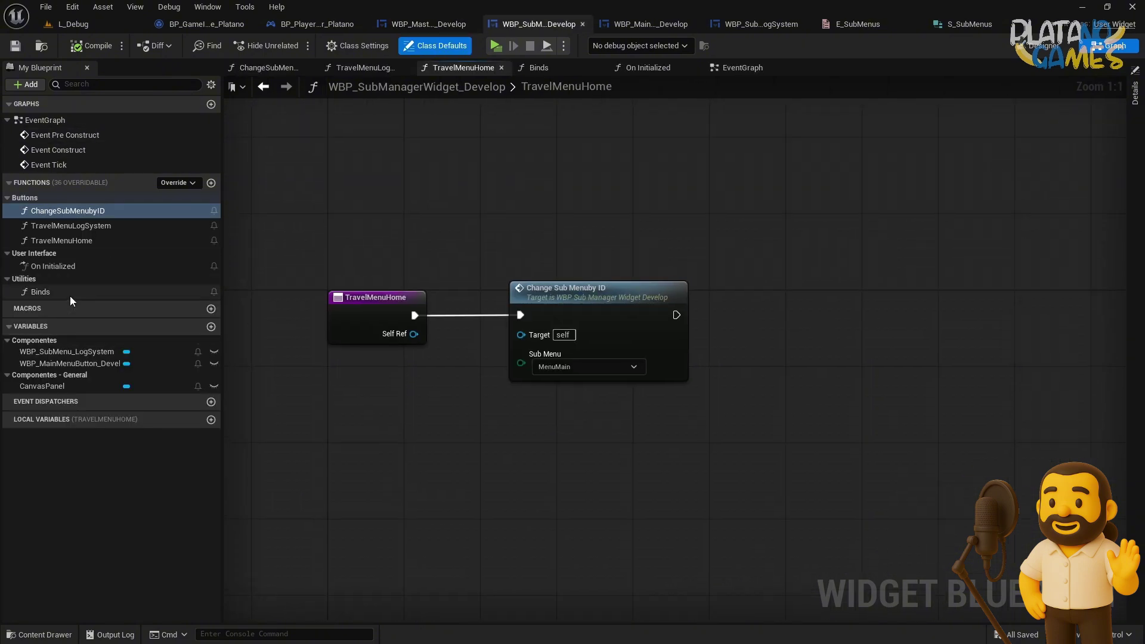
- Reposition the Change Sub Menuby ID node in TravelMenuLogSystem and save the SubManager widget
{"action": "double_click", "coordinate": [54, 292]}
{"action": "right_click_drag", "start_coordinate": [586, 367], "coordinate": [626, 373]}
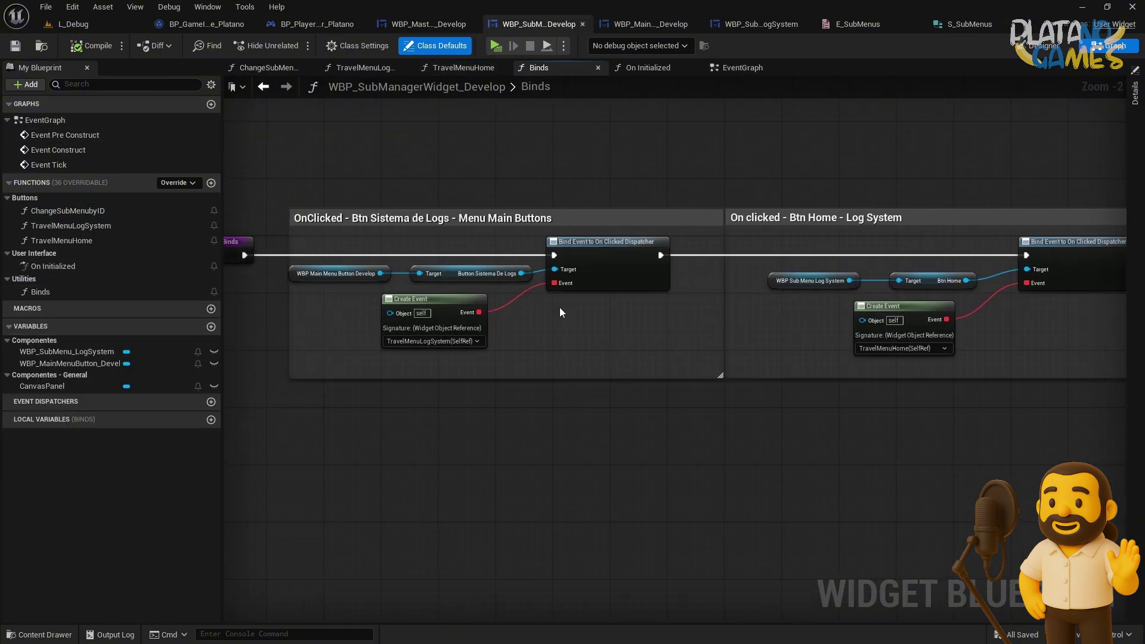
{"action": "double_click", "coordinate": [428, 312]}
{"action": "right_click_drag", "start_coordinate": [553, 349], "coordinate": [503, 328]}
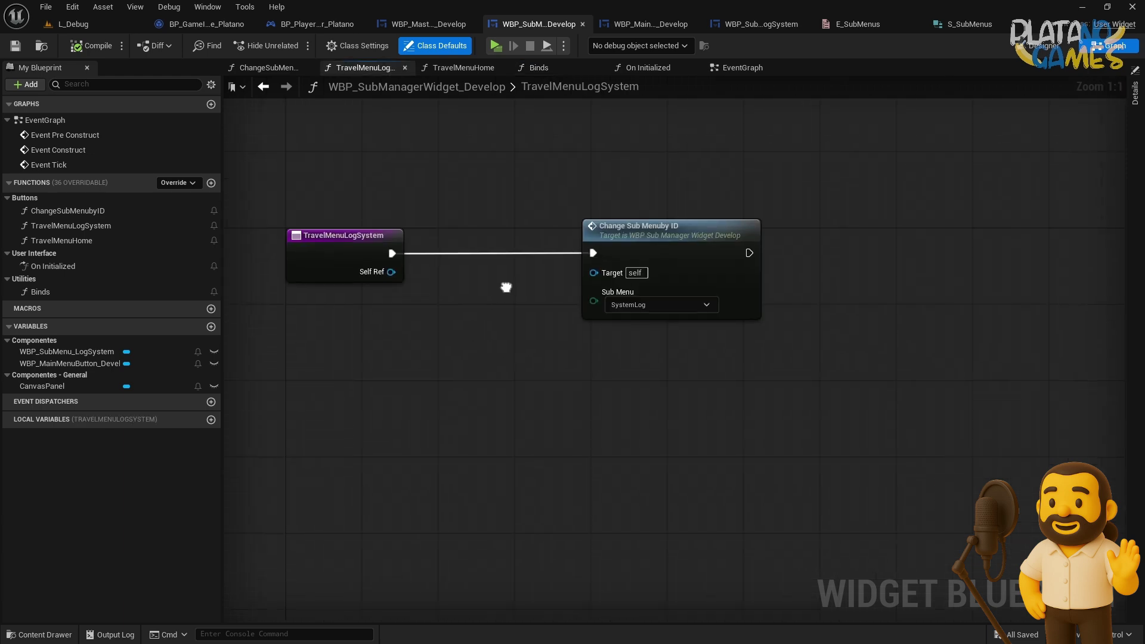
{"action": "left_click_drag", "start_coordinate": [689, 246], "coordinate": [614, 247]}
{"action": "left_click", "coordinate": [470, 209]}
{"action": "left_click", "coordinate": [263, 87]}
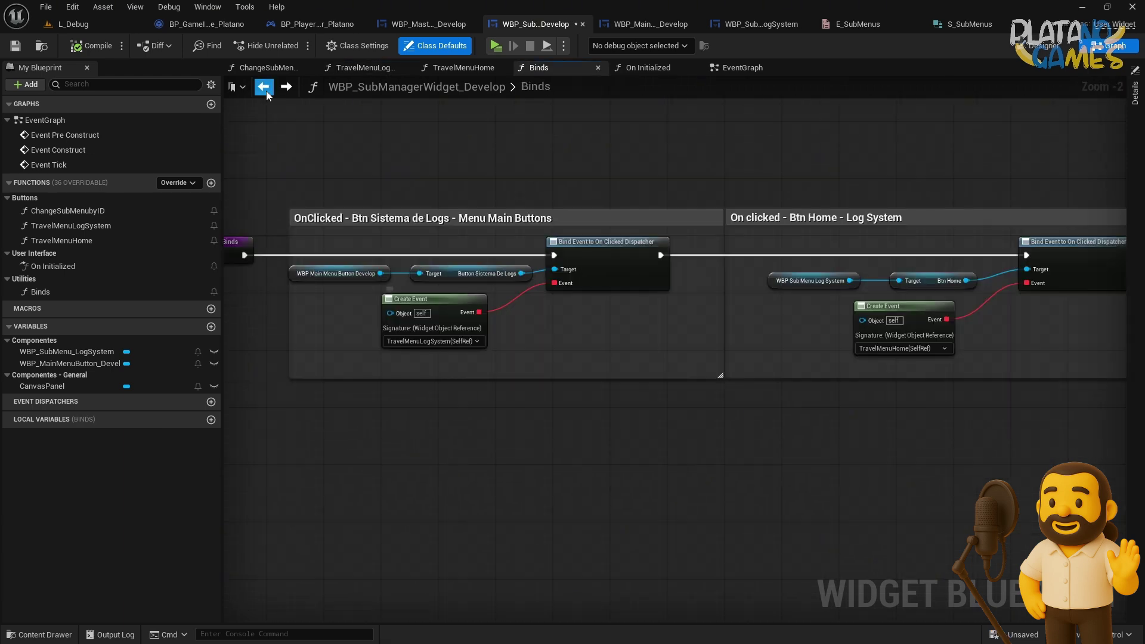
{"action": "left_click", "coordinate": [16, 45]}
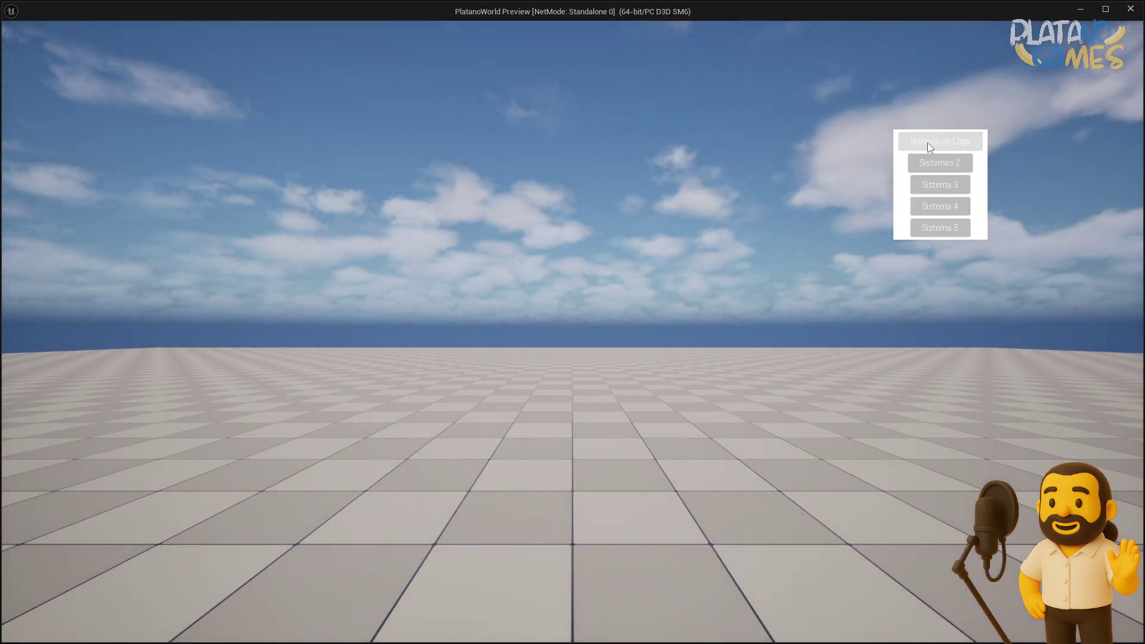
- Save WBP_MasterManager_Develop from its Designer view and start a new play preview
{"action": "left_click", "coordinate": [1131, 8]}
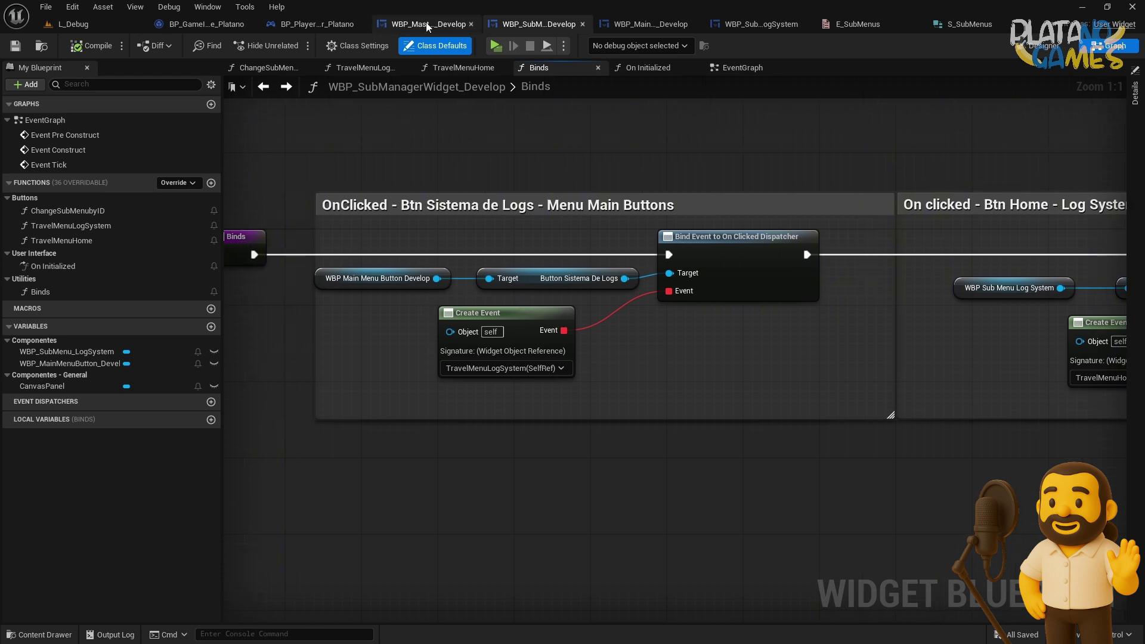
{"action": "left_click", "coordinate": [426, 23]}
{"action": "left_click", "coordinate": [1043, 45]}
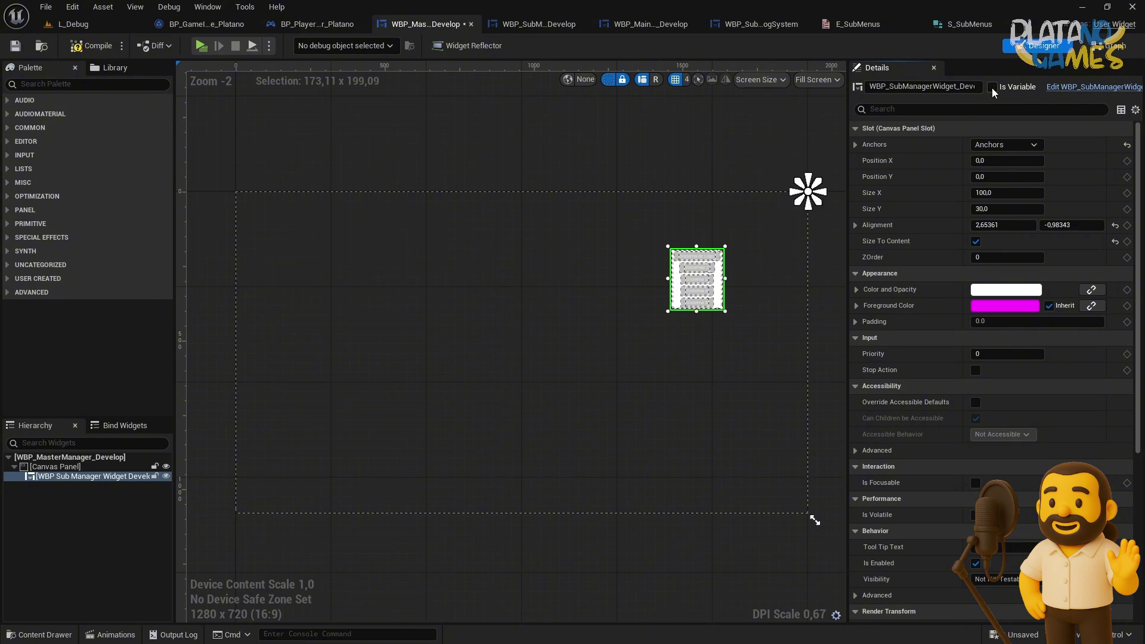
{"action": "key", "text": "ctrl+s"}
{"action": "left_click", "coordinate": [685, 464]}
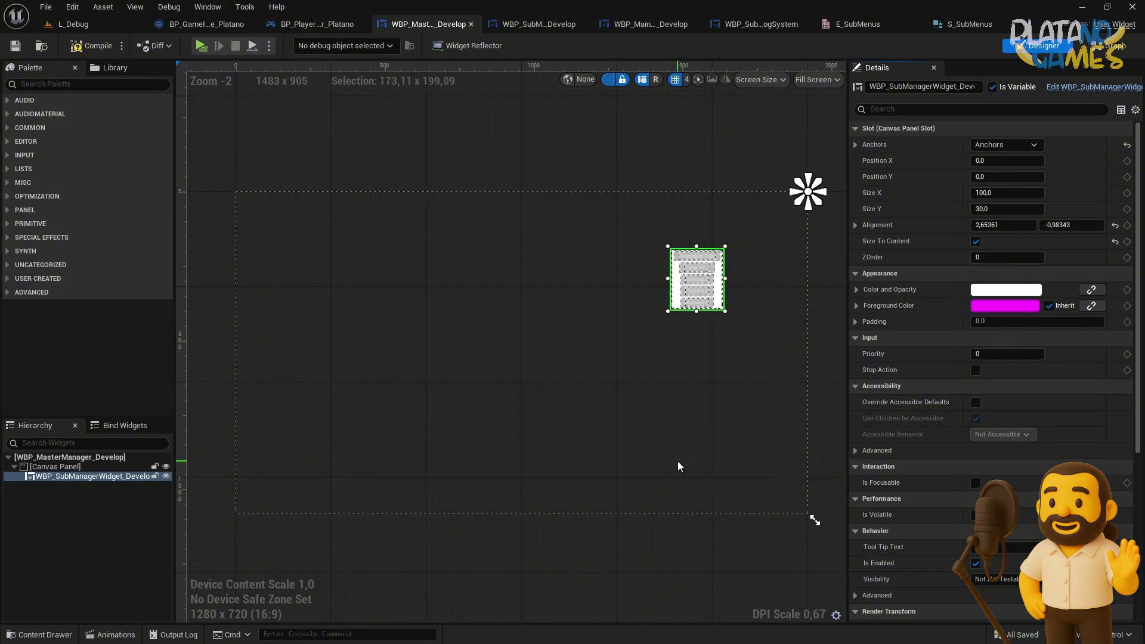
{"action": "right_click_drag", "start_coordinate": [694, 376], "coordinate": [646, 376]}
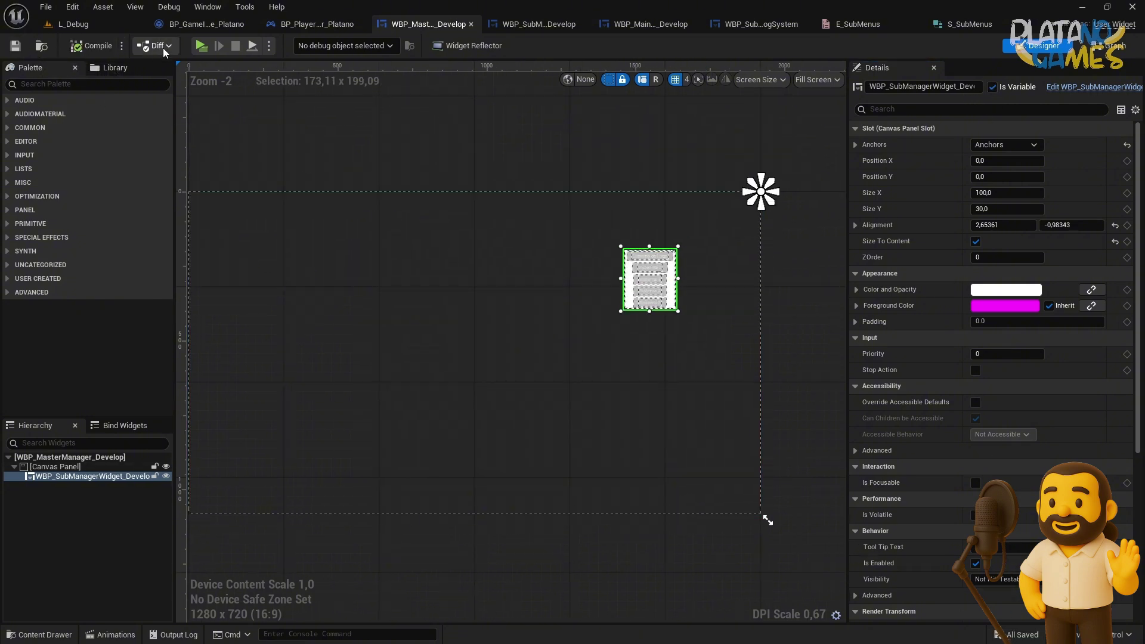
{"action": "left_click", "coordinate": [201, 46]}
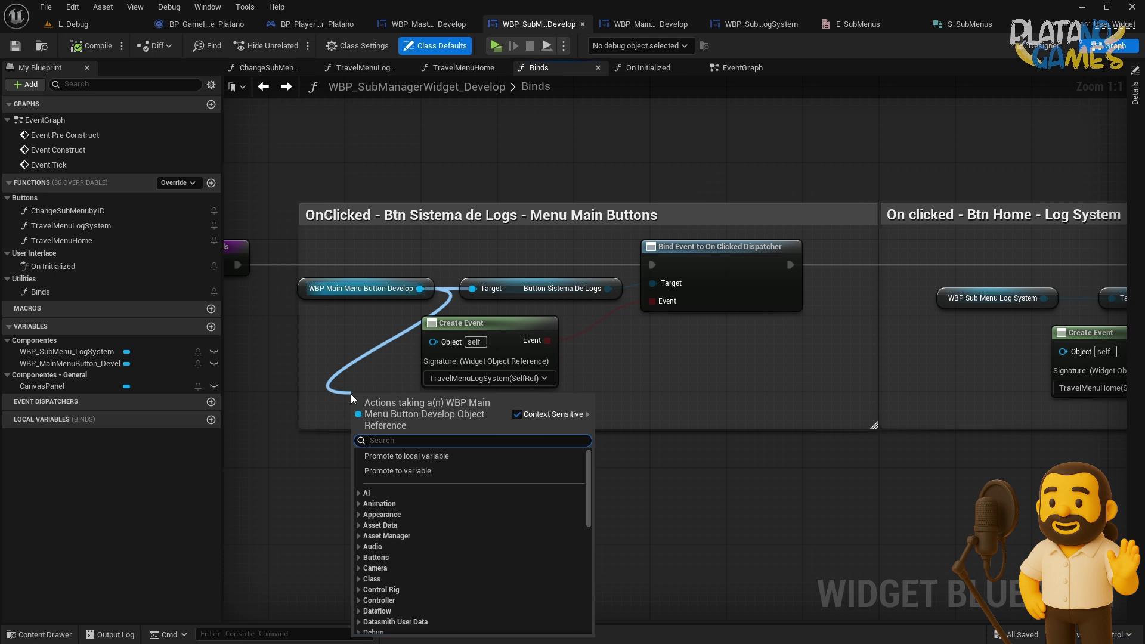
- Cancel the node search and reposition the Binds call node in the On Initialized graph
{"action": "type", "text": "button"}
{"action": "key", "text": "Escape"}
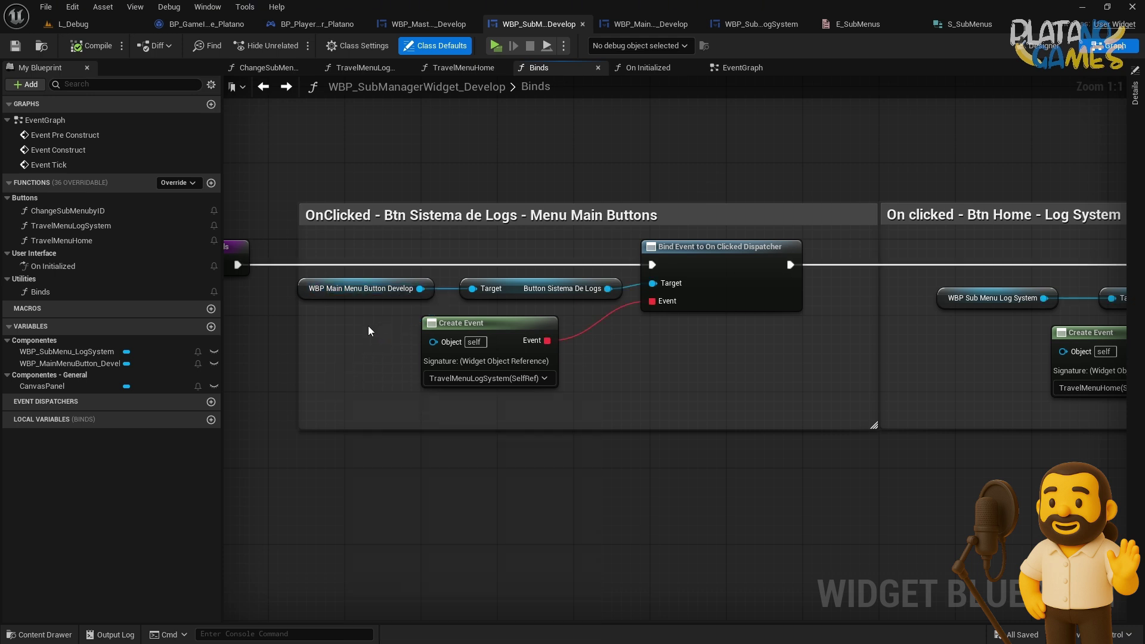
{"action": "right_click_drag", "start_coordinate": [367, 326], "coordinate": [463, 326]}
{"action": "left_click", "coordinate": [266, 90]}
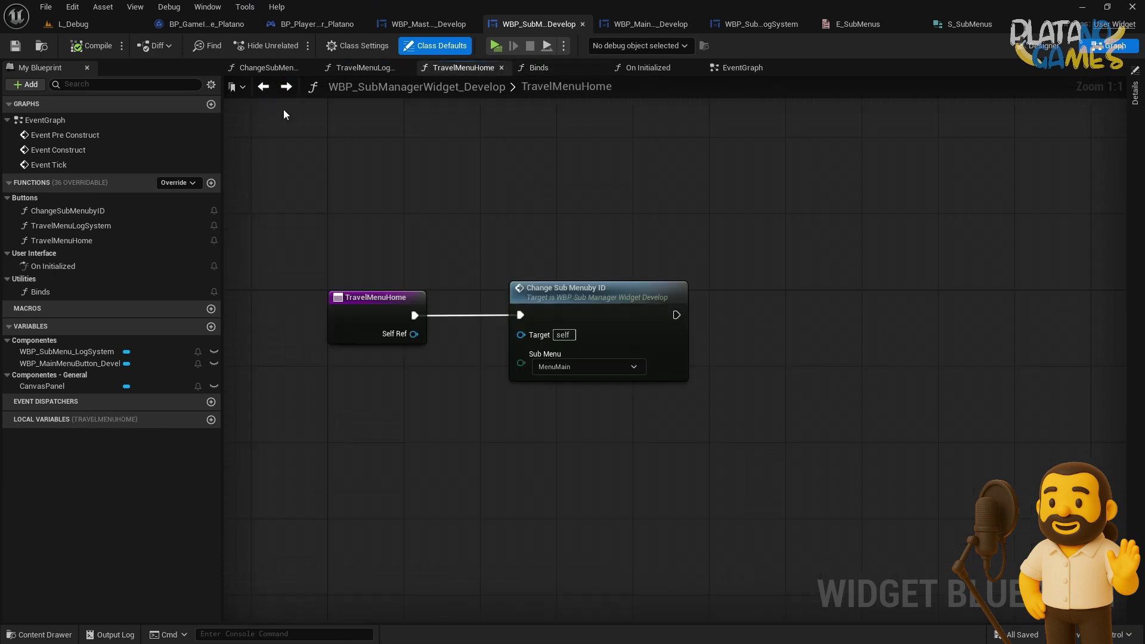
{"action": "left_click", "coordinate": [628, 70]}
{"action": "right_click_drag", "start_coordinate": [643, 104], "coordinate": [604, 105]}
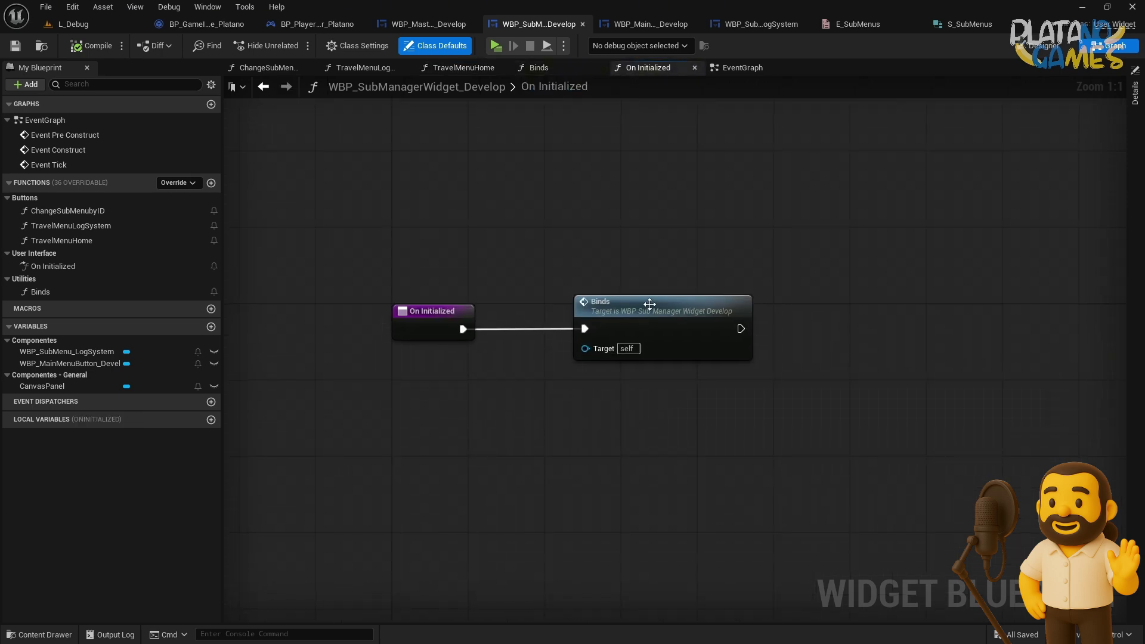
{"action": "left_click_drag", "start_coordinate": [682, 304], "coordinate": [622, 304]}
- Review the TravelMenuLogSystem and ChangeSubMenubyID graphs and nudge the Create Event node in Binds
{"action": "left_click", "coordinate": [463, 68]}
{"action": "left_click", "coordinate": [344, 68]}
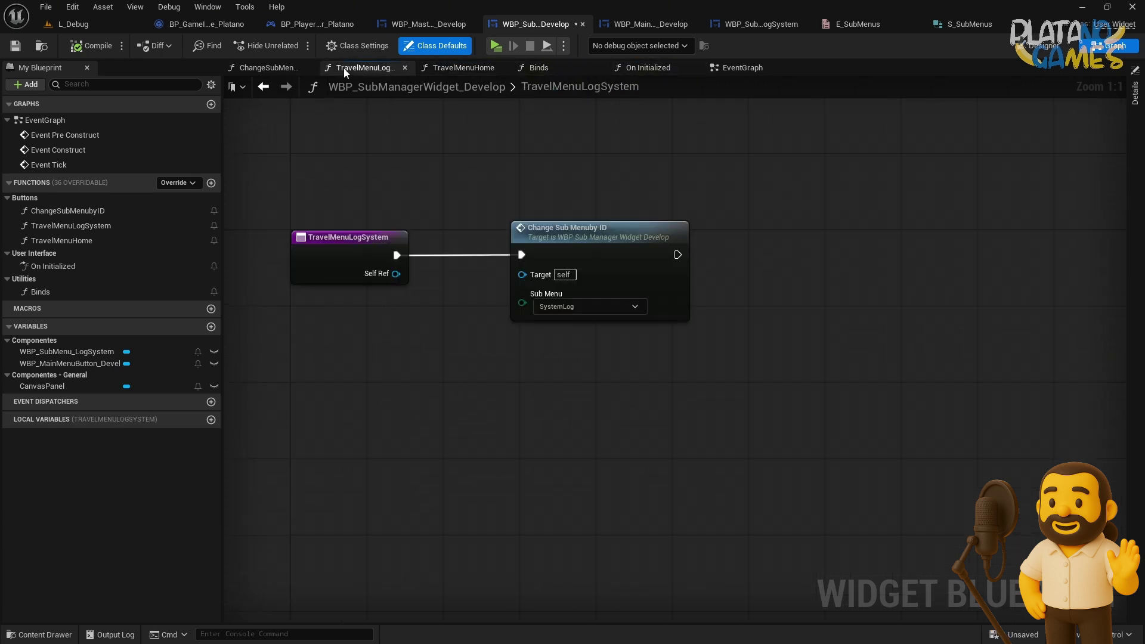
{"action": "left_click", "coordinate": [272, 69]}
{"action": "mouse_move", "coordinate": [494, 251]}
{"action": "right_mouse_down"}
{"action": "mouse_move", "coordinate": [504, 229]}
{"action": "mouse_move", "coordinate": [571, 219]}
{"action": "right_mouse_up"}
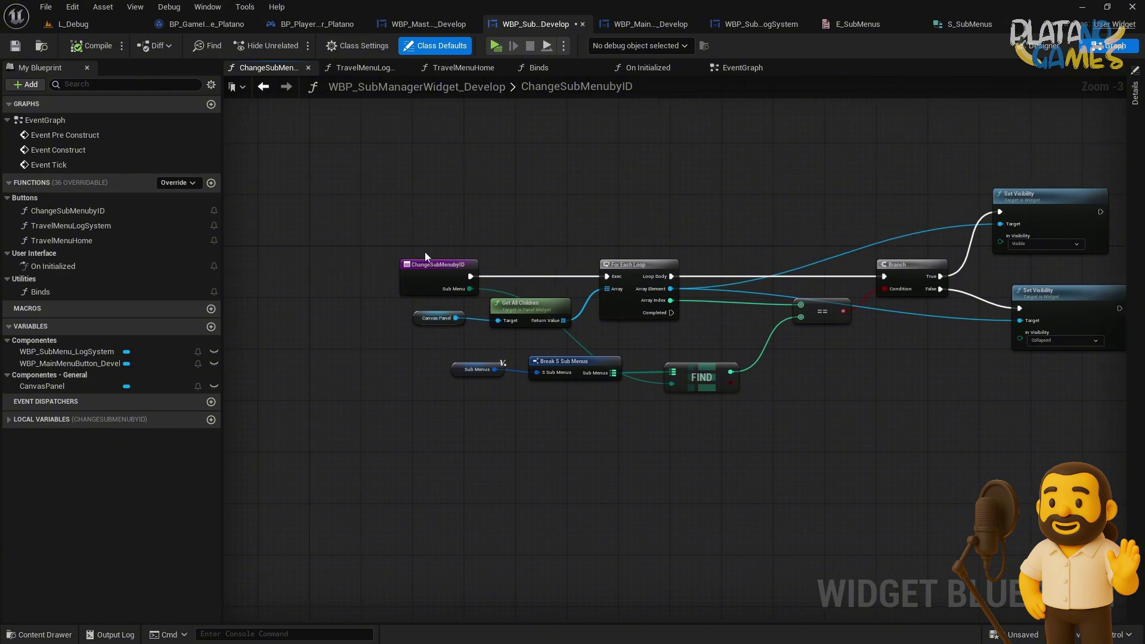
{"action": "left_click", "coordinate": [360, 68]}
{"action": "left_click", "coordinate": [539, 67]}
{"action": "mouse_move", "coordinate": [561, 179]}
{"action": "right_mouse_down"}
{"action": "mouse_move", "coordinate": [566, 188]}
{"action": "mouse_move", "coordinate": [518, 179]}
{"action": "right_mouse_up"}
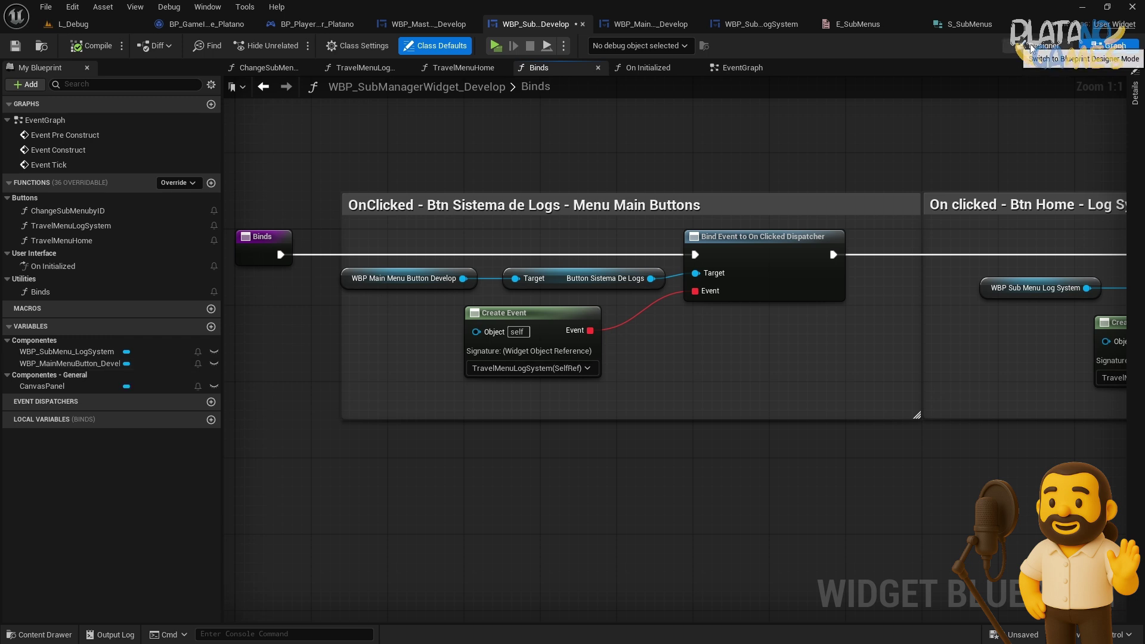
{"action": "right_click_drag", "start_coordinate": [654, 327], "coordinate": [654, 302]}
{"action": "left_click_drag", "start_coordinate": [541, 296], "coordinate": [542, 314]}
{"action": "right_click_drag", "start_coordinate": [810, 309], "coordinate": [857, 312]}
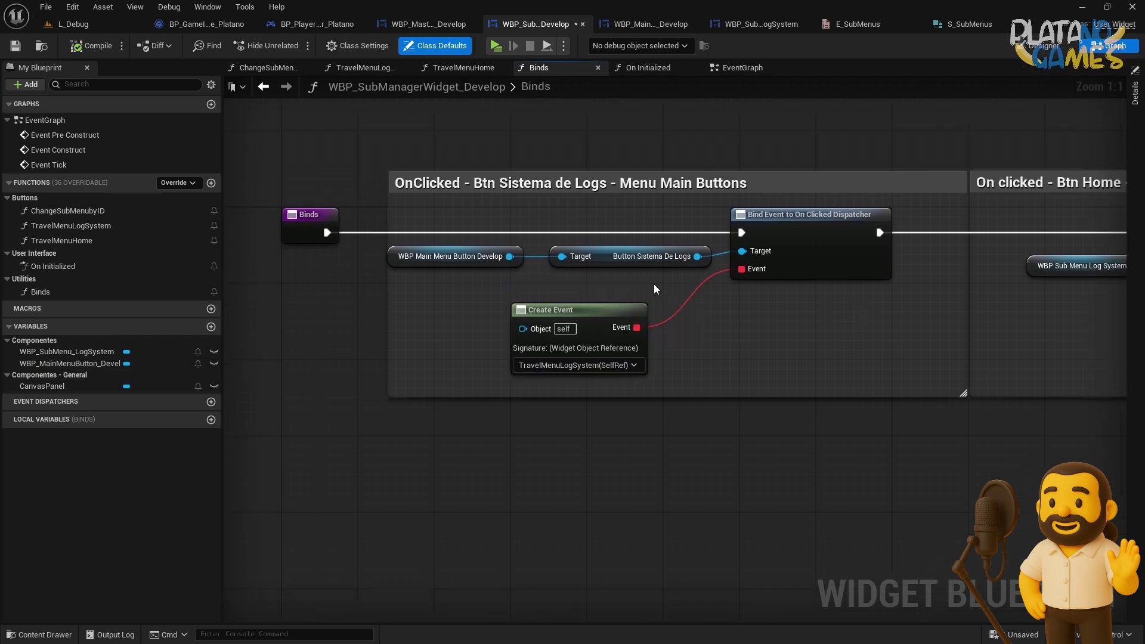
- Delete the old Button Sistema De Logs and WBP Main Menu Button Develop getters, then compile
{"action": "left_click_drag", "start_coordinate": [641, 278], "coordinate": [606, 265]}
{"action": "key", "text": "Delete"}
{"action": "left_click_drag", "start_coordinate": [510, 257], "coordinate": [663, 302]}
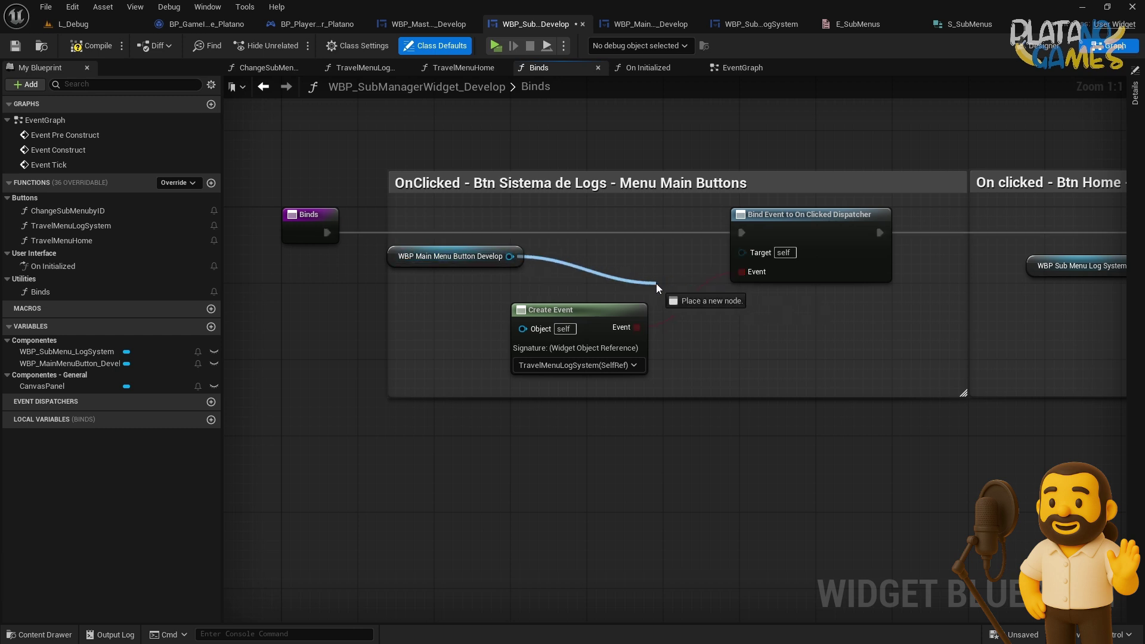
{"action": "key", "text": "Escape"}
{"action": "left_click", "coordinate": [428, 264]}
{"action": "key", "text": "Delete"}
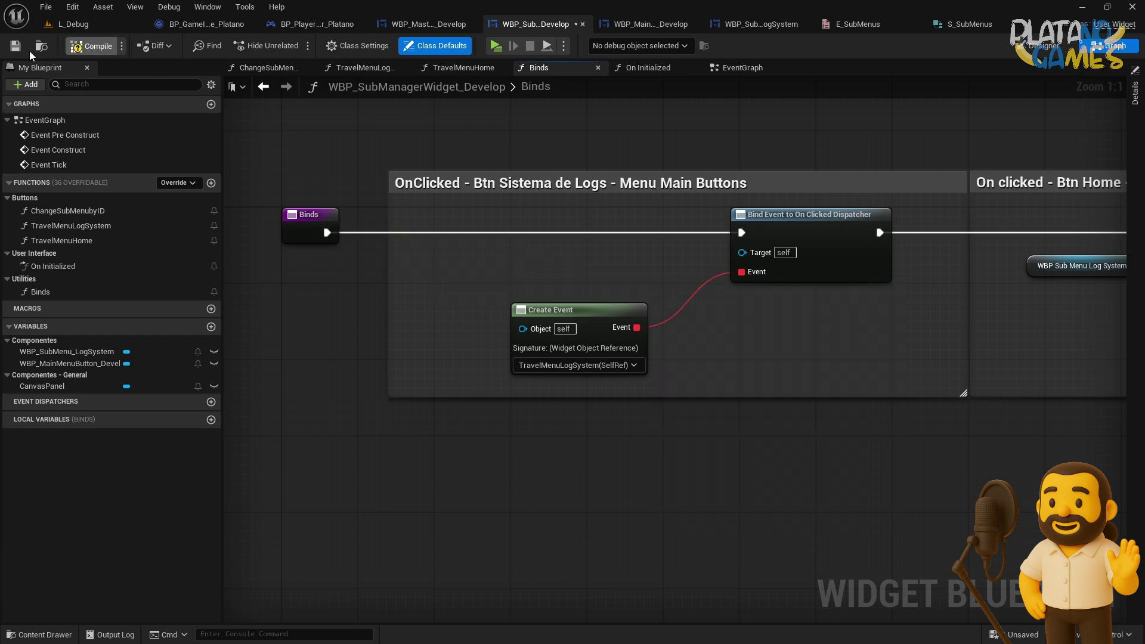
{"action": "left_click", "coordinate": [16, 47]}
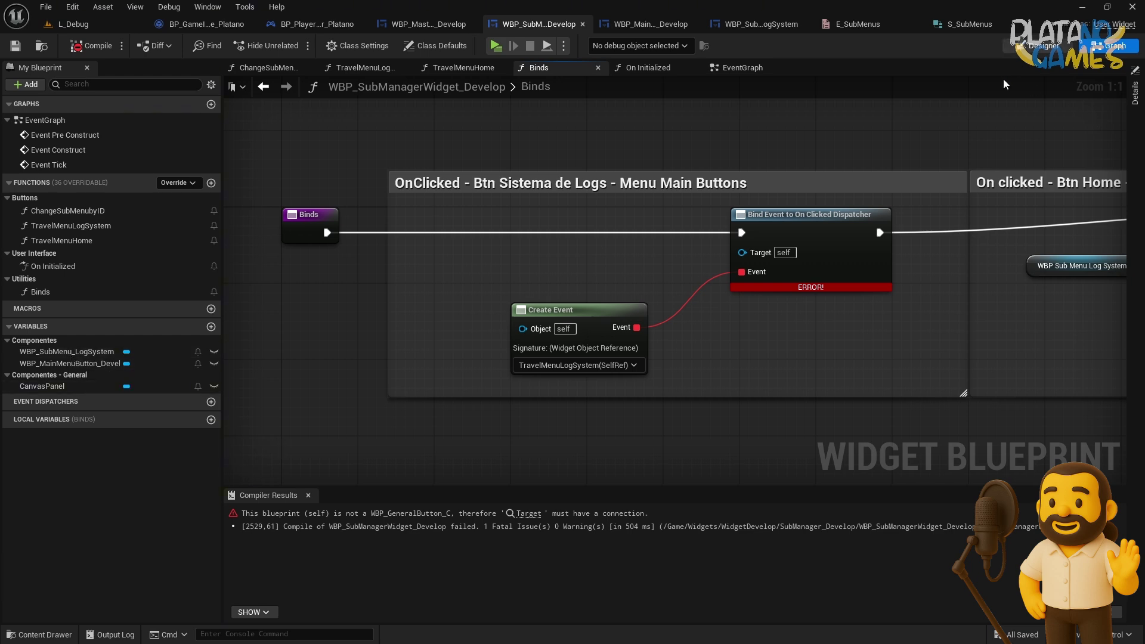
- Get Button Sistema De Logs from WBP_MainMenuButton_Develop and wire it to the Bind Event Target
{"action": "left_click", "coordinate": [1044, 45]}
{"action": "left_click", "coordinate": [95, 487]}
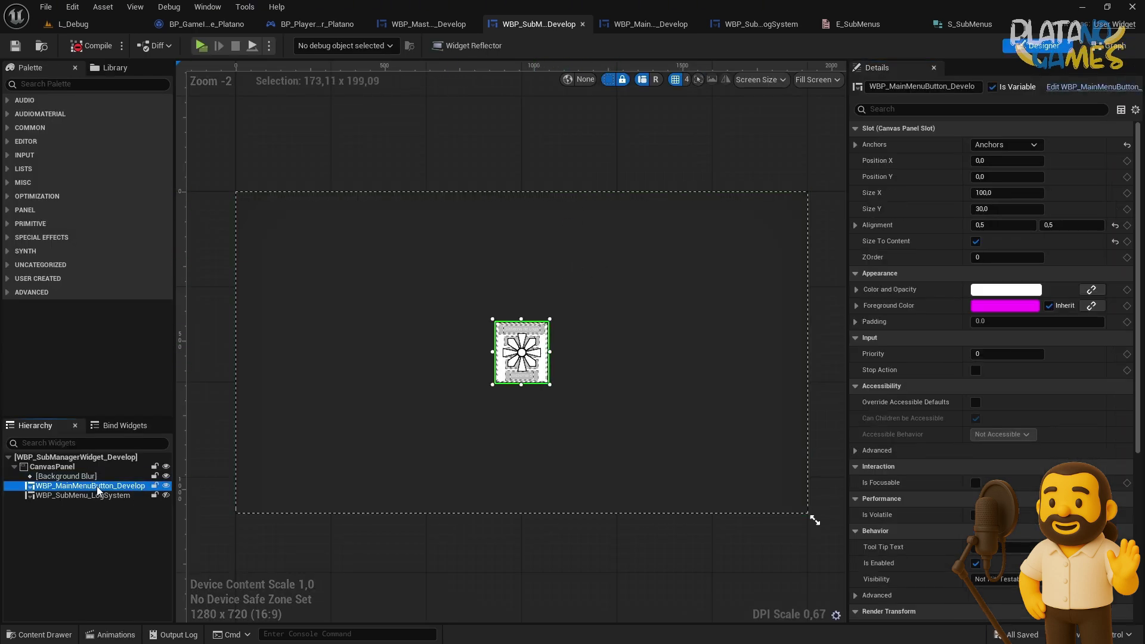
{"action": "left_click", "coordinate": [98, 495]}
{"action": "left_click", "coordinate": [111, 486]}
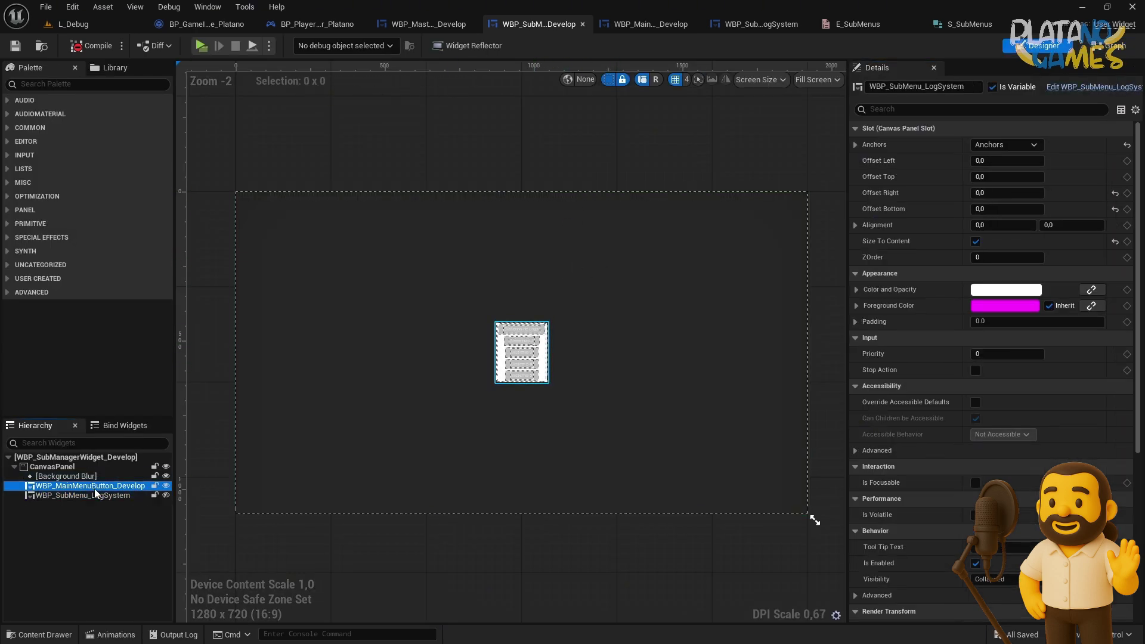
{"action": "left_click", "coordinate": [1113, 46]}
{"action": "mouse_move", "coordinate": [70, 363]}
{"action": "left_mouse_down", "text": "ctrl"}
{"action": "mouse_move", "coordinate": [521, 262]}
{"action": "mouse_move", "coordinate": [561, 234]}
{"action": "left_mouse_up", "text": "ctrl"}
{"action": "type", "text": "sistema"}
{"action": "key", "text": "Return"}
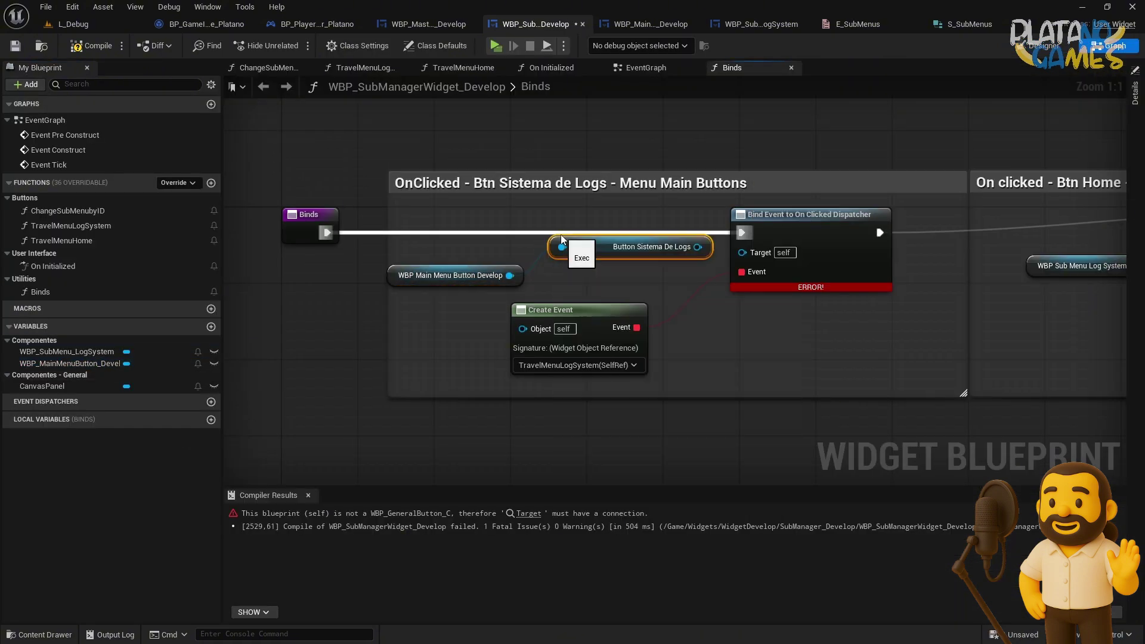
{"action": "left_click_drag", "start_coordinate": [698, 247], "coordinate": [742, 251]}
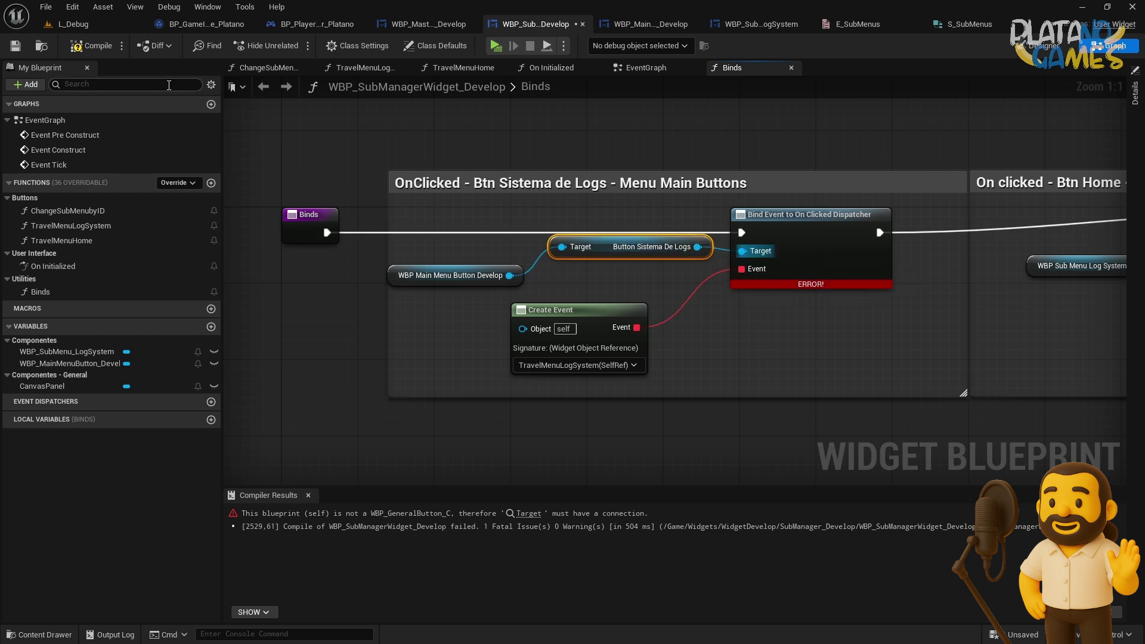
- Wire a temporary Hello Print String after the TravelMenuLogSystem entry and test it in play preview
{"action": "double_click", "coordinate": [597, 324]}
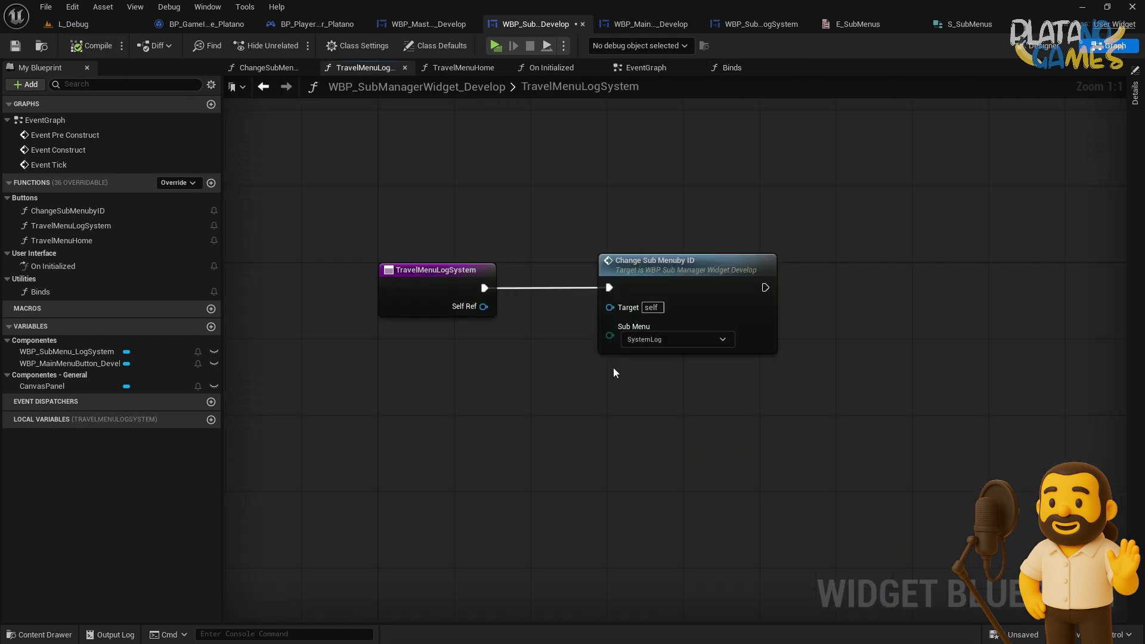
{"action": "right_click", "coordinate": [527, 399]}
{"action": "type", "text": "print"}
{"action": "key", "text": "Return"}
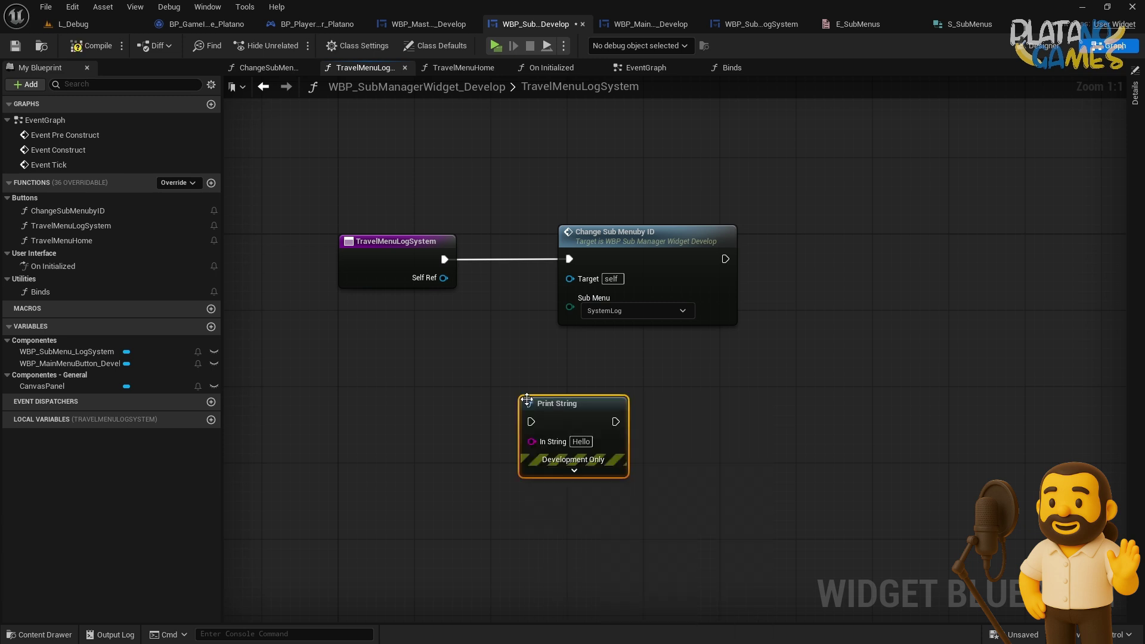
{"action": "mouse_move", "coordinate": [569, 259]}
{"action": "left_mouse_down", "text": "ctrl"}
{"action": "mouse_move", "coordinate": [545, 420]}
{"action": "mouse_move", "coordinate": [445, 260]}
{"action": "left_mouse_up", "text": "ctrl"}
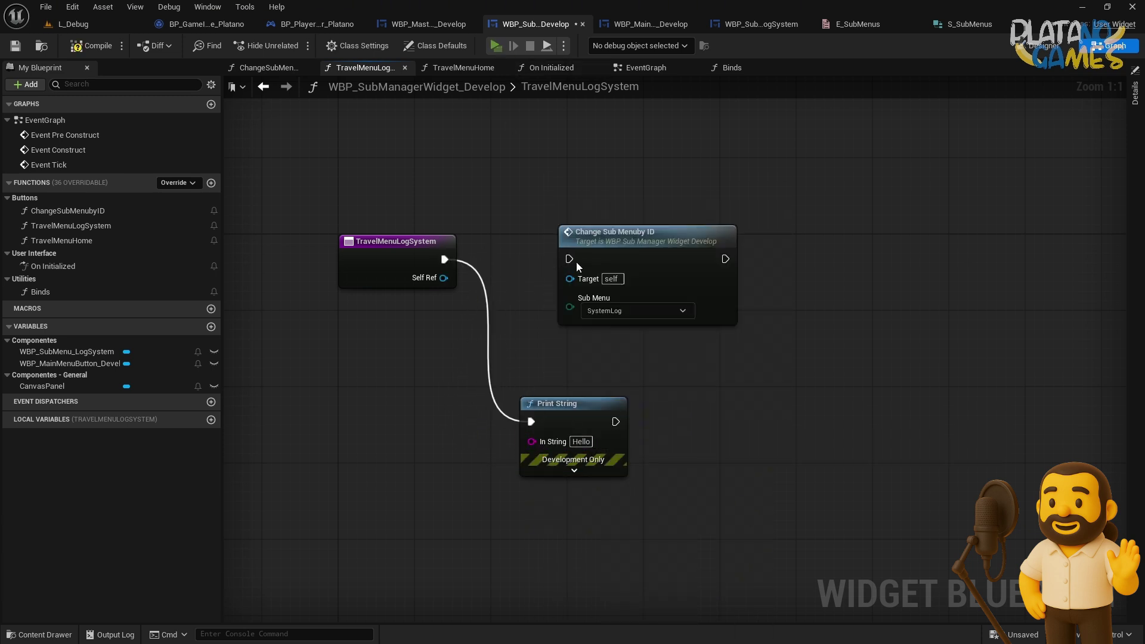
{"action": "key", "text": "alt+p"}
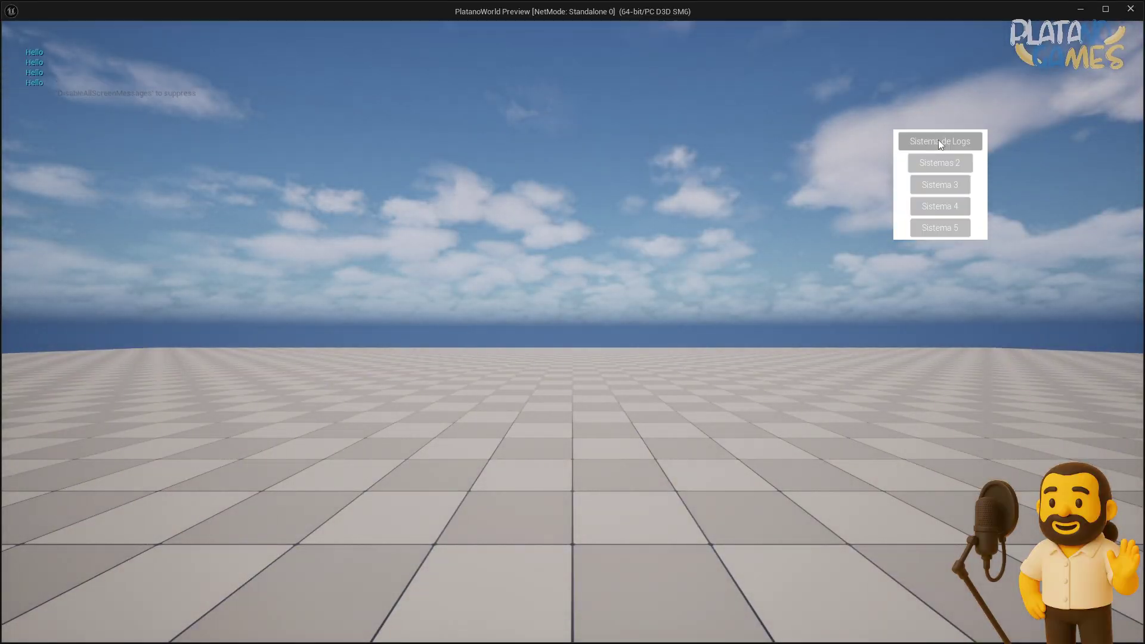
{"action": "key", "text": "Escape"}
- Reconnect the TravelMenuLogSystem entry to Change Sub Menuby ID and delete the Print String node
{"action": "left_click_drag", "start_coordinate": [444, 260], "coordinate": [557, 255]}
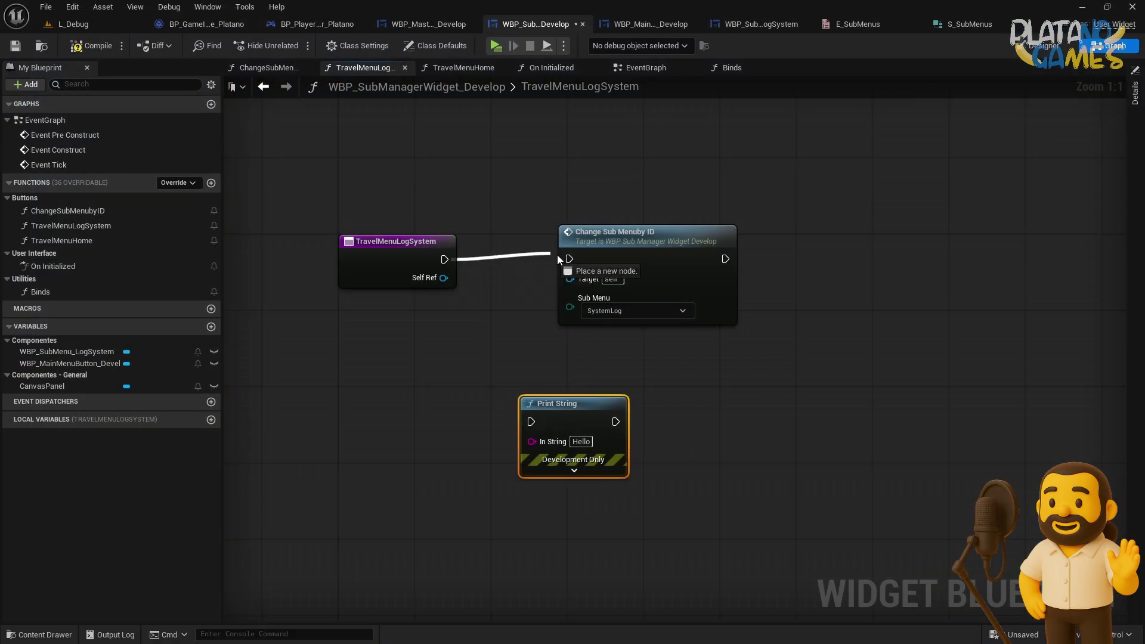
{"action": "key", "text": "Delete"}
{"action": "left_click", "coordinate": [84, 31]}
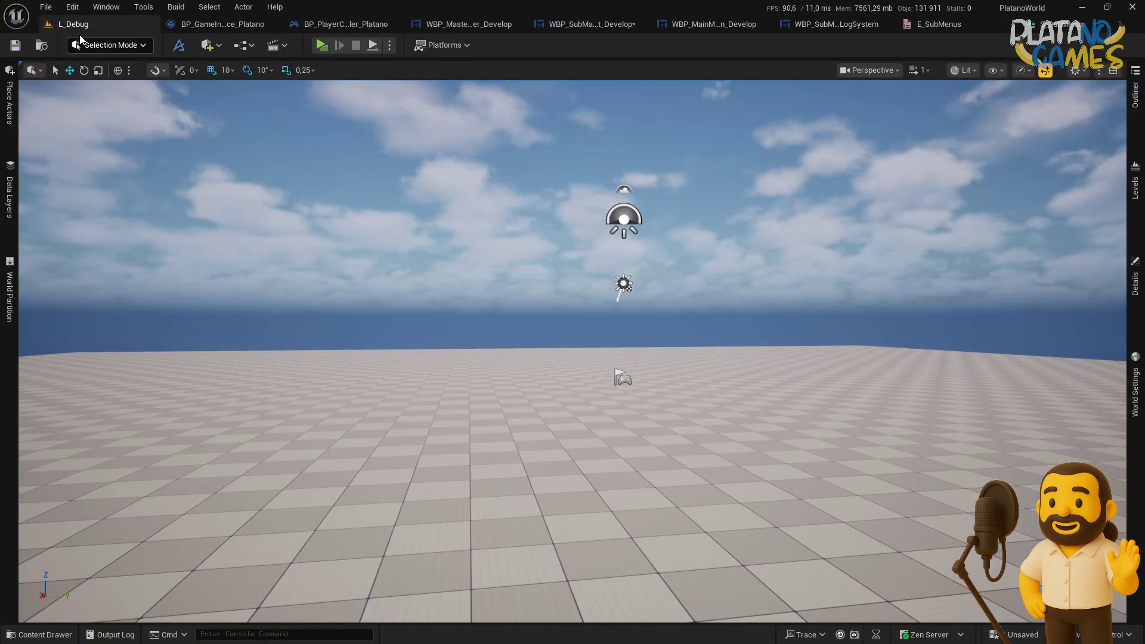
{"action": "left_click", "coordinate": [559, 27]}
{"action": "left_click", "coordinate": [42, 45]}
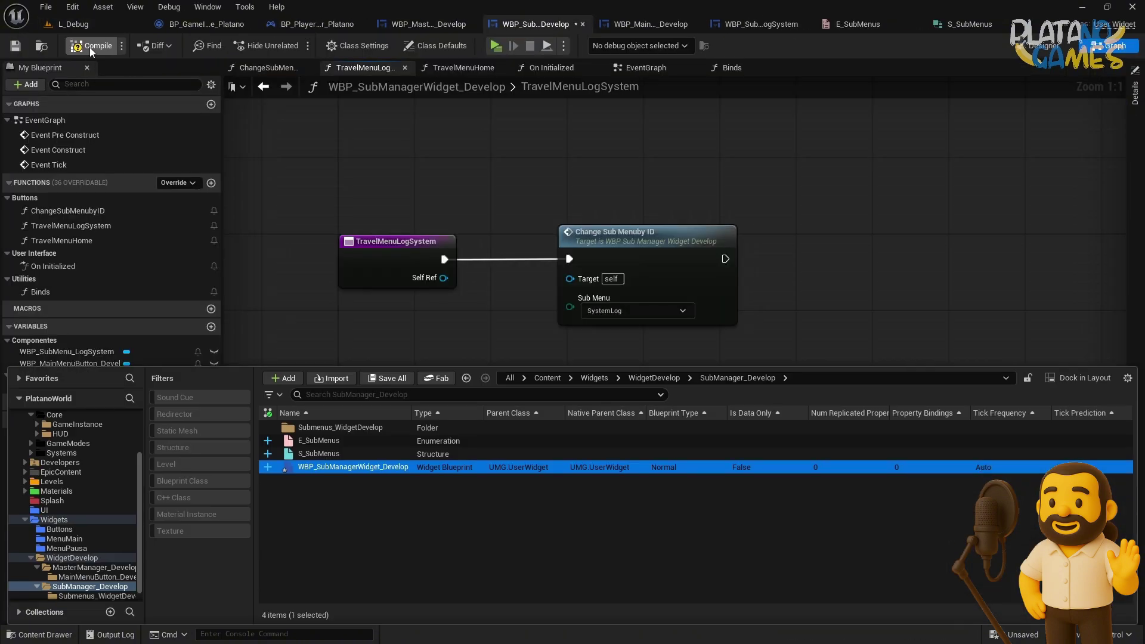
- Compile the widget blueprint and confirm Sistema de Logs works in play preview
{"action": "left_click", "coordinate": [495, 45]}
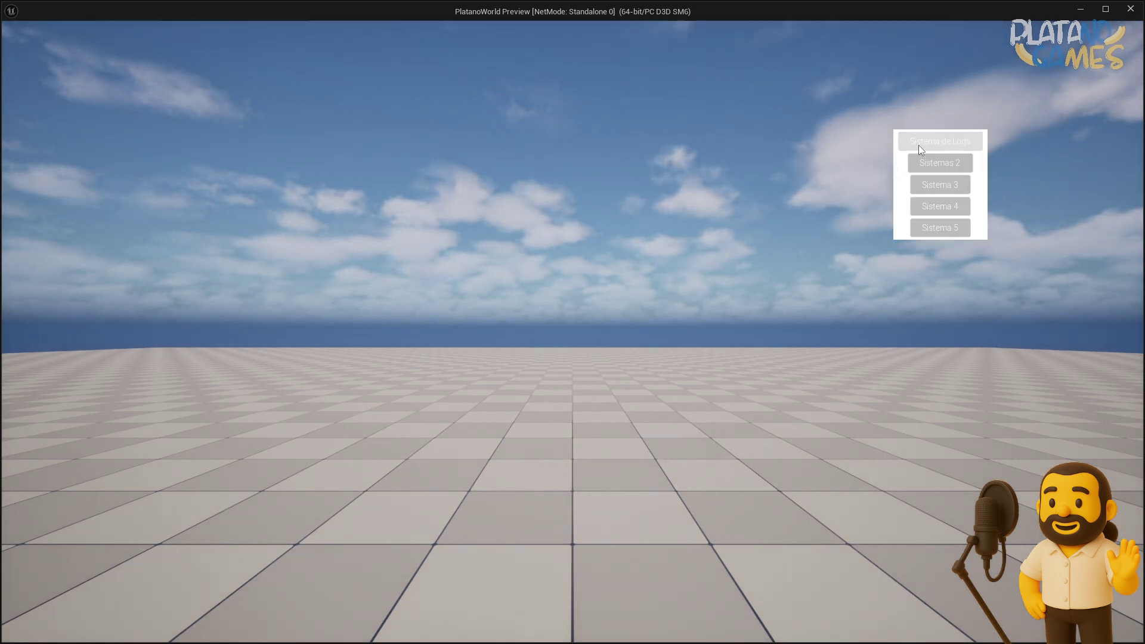
{"action": "left_click", "coordinate": [919, 150]}
{"action": "left_click", "coordinate": [1130, 8]}
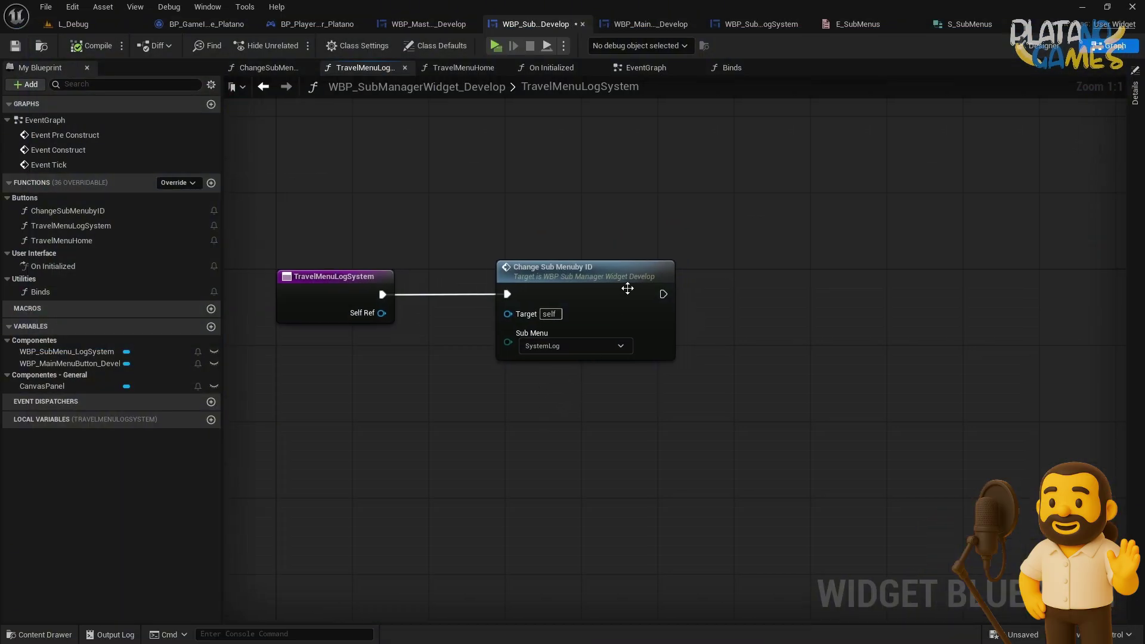
{"action": "right_click_drag", "start_coordinate": [461, 475], "coordinate": [567, 459]}
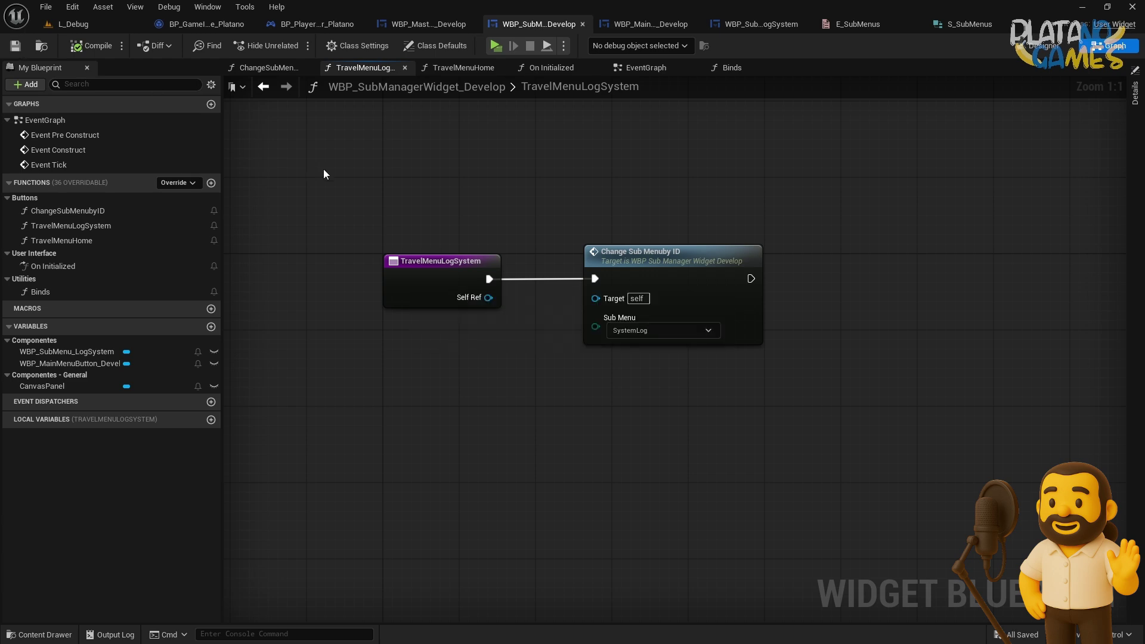
- In ChangeSubMenubyID, add a Print String node above the Branch
{"action": "double_click", "coordinate": [665, 250]}
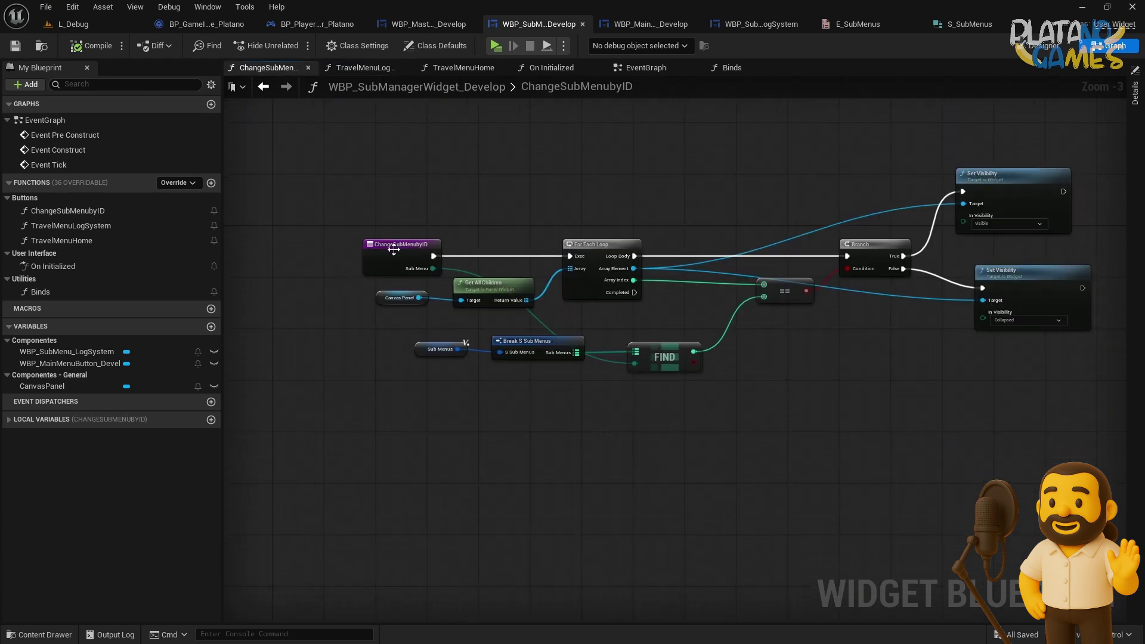
{"action": "left_click_drag", "start_coordinate": [394, 249], "coordinate": [317, 259]}
{"action": "scroll", "coordinate": [768, 166], "scroll_direction": "up", "scroll_amount": 3}
{"action": "right_click", "coordinate": [507, 195]}
{"action": "type", "text": "print"}
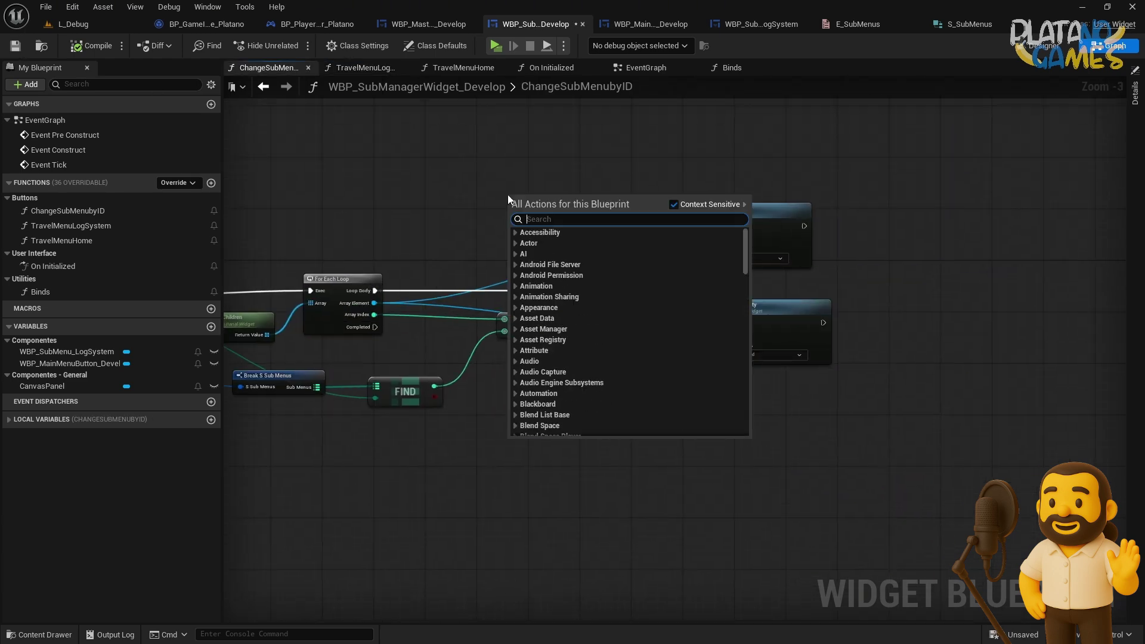
{"action": "key", "text": "Return"}
{"action": "left_click_drag", "start_coordinate": [520, 229], "coordinate": [626, 200]}
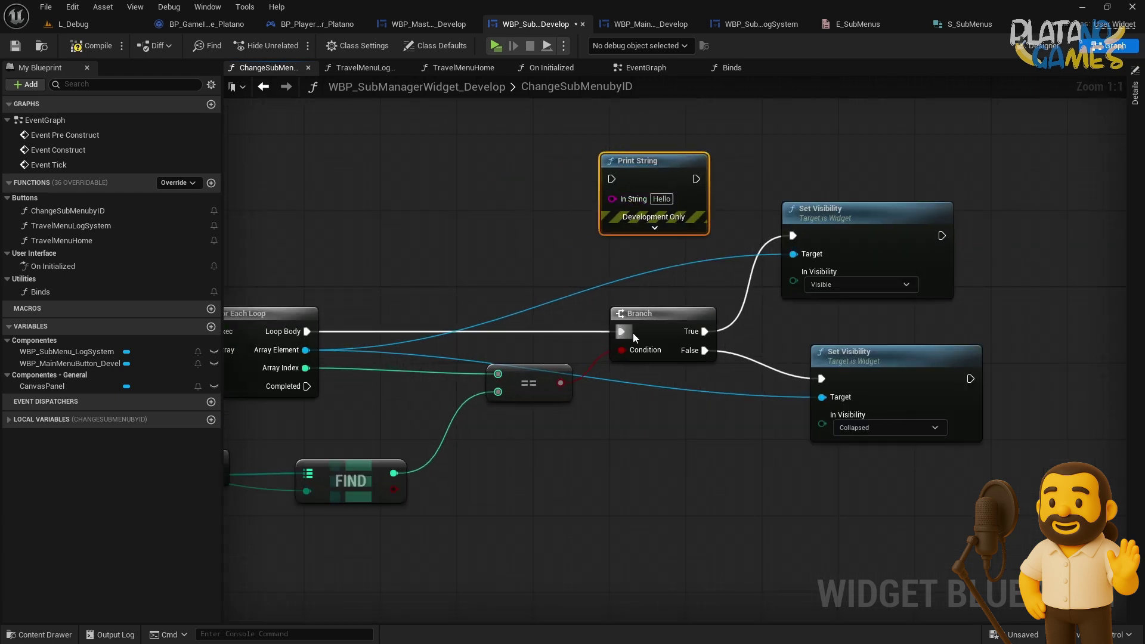
- Route Loop Body through Print String into Branch, printing the Array Element's display name
{"action": "left_click_drag", "start_coordinate": [632, 333], "coordinate": [612, 178], "text": "ctrl"}
{"action": "left_click_drag", "start_coordinate": [701, 179], "coordinate": [622, 332]}
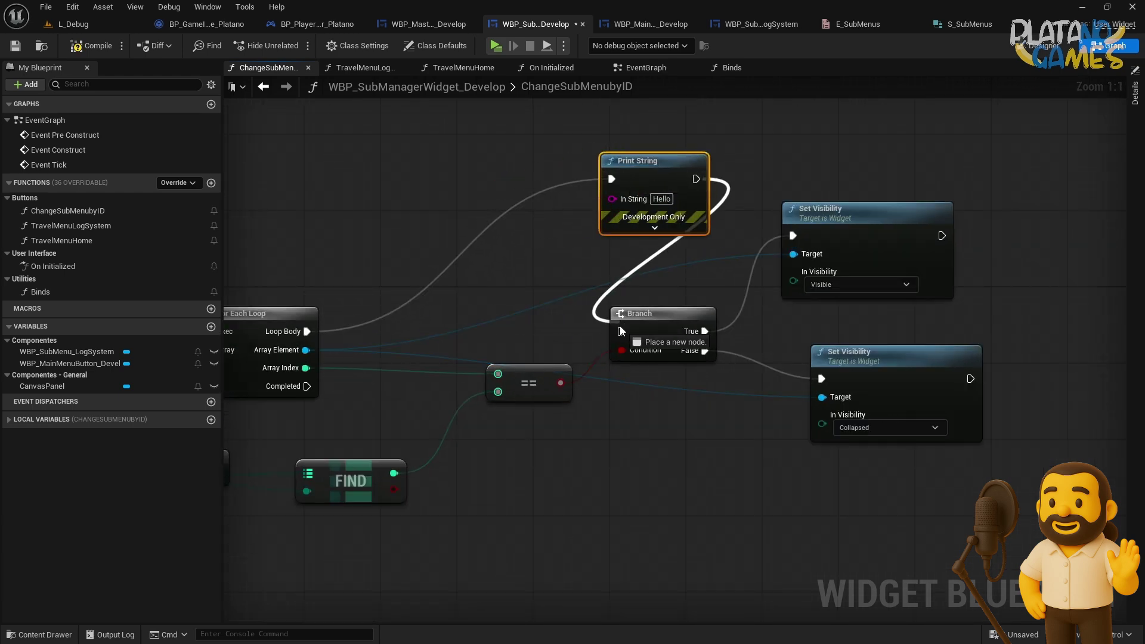
{"action": "right_click_drag", "start_coordinate": [310, 352], "coordinate": [350, 346]}
{"action": "left_click_drag", "start_coordinate": [346, 344], "coordinate": [653, 193]}
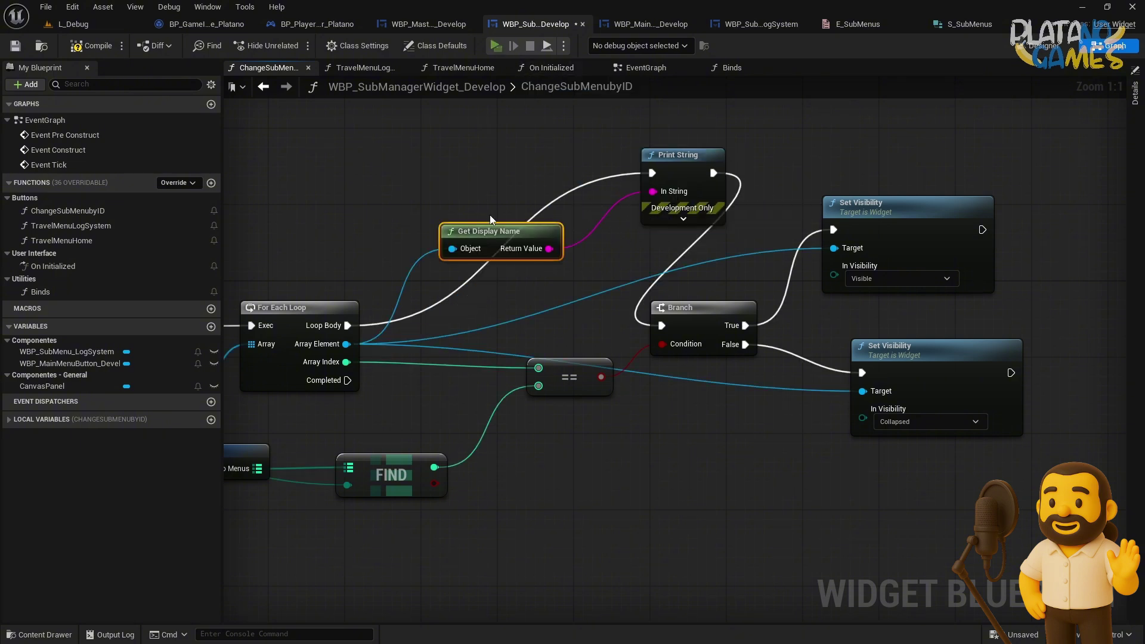
- Play and click Sistema de Logs four times to check the printed widget names
{"action": "key", "text": "alt+p"}
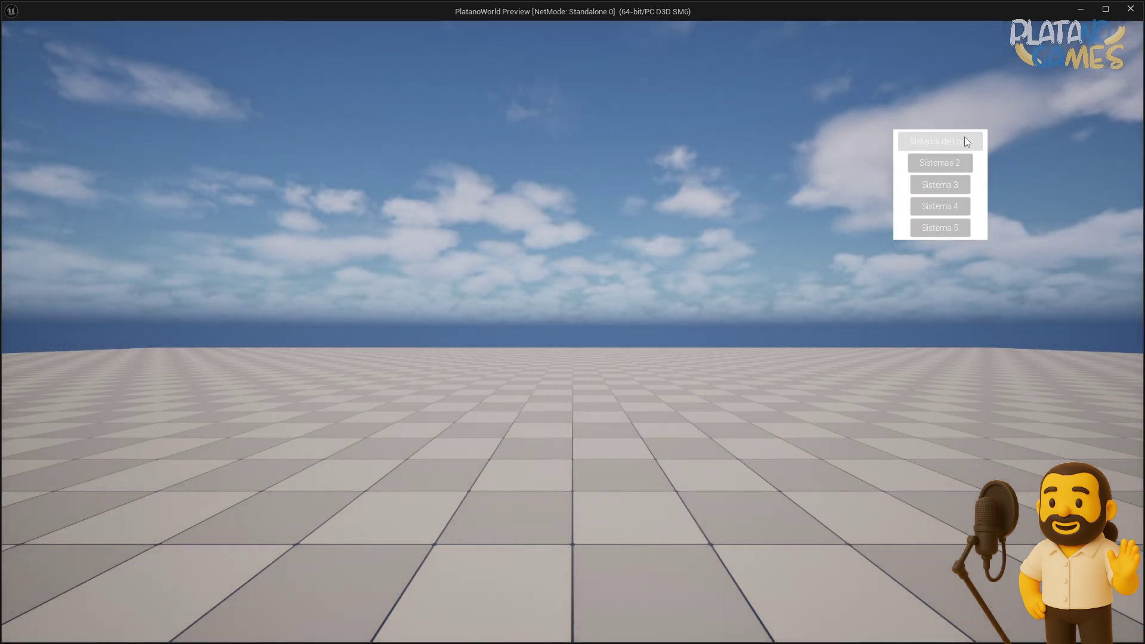
{"action": "left_click", "coordinate": [961, 146]}
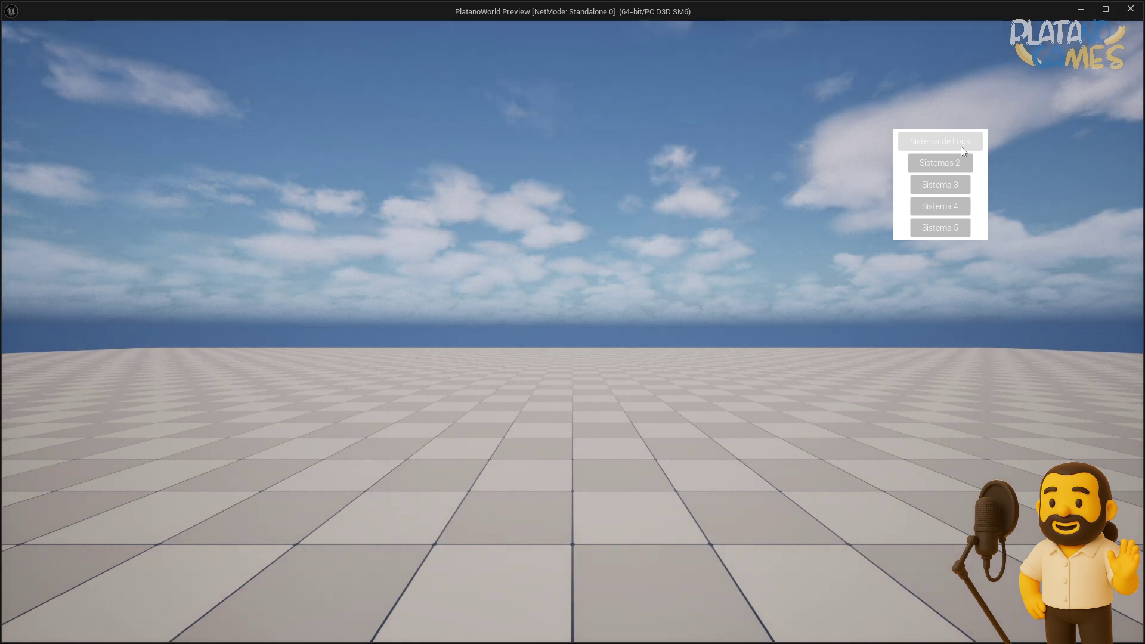
{"action": "left_click", "coordinate": [961, 146]}
{"action": "left_click", "coordinate": [961, 145]}
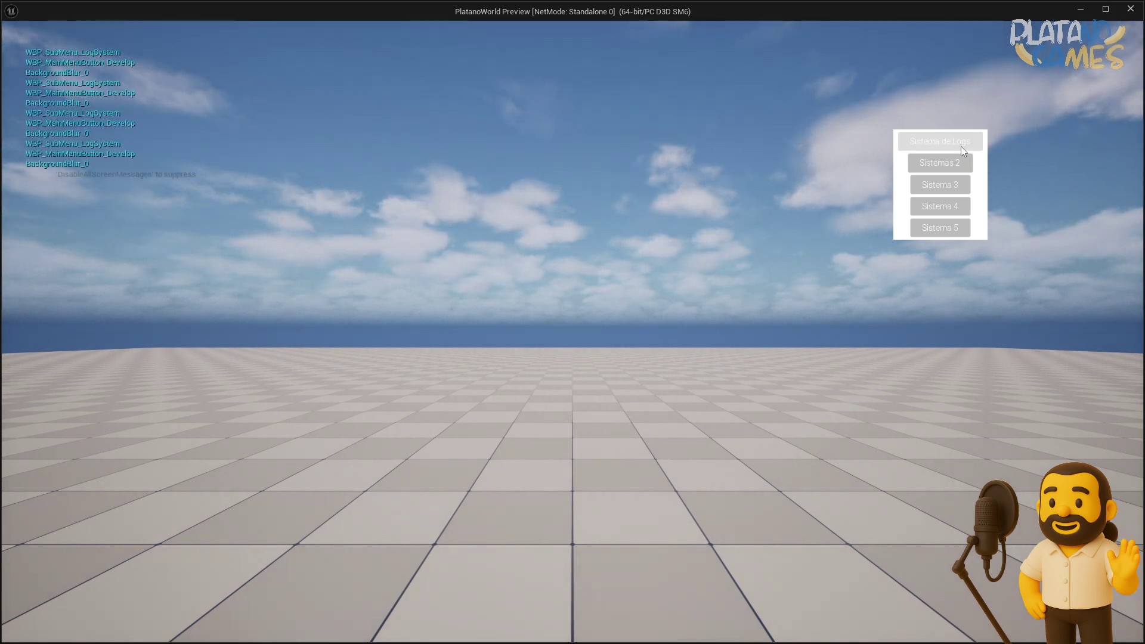
{"action": "left_click", "coordinate": [961, 145]}
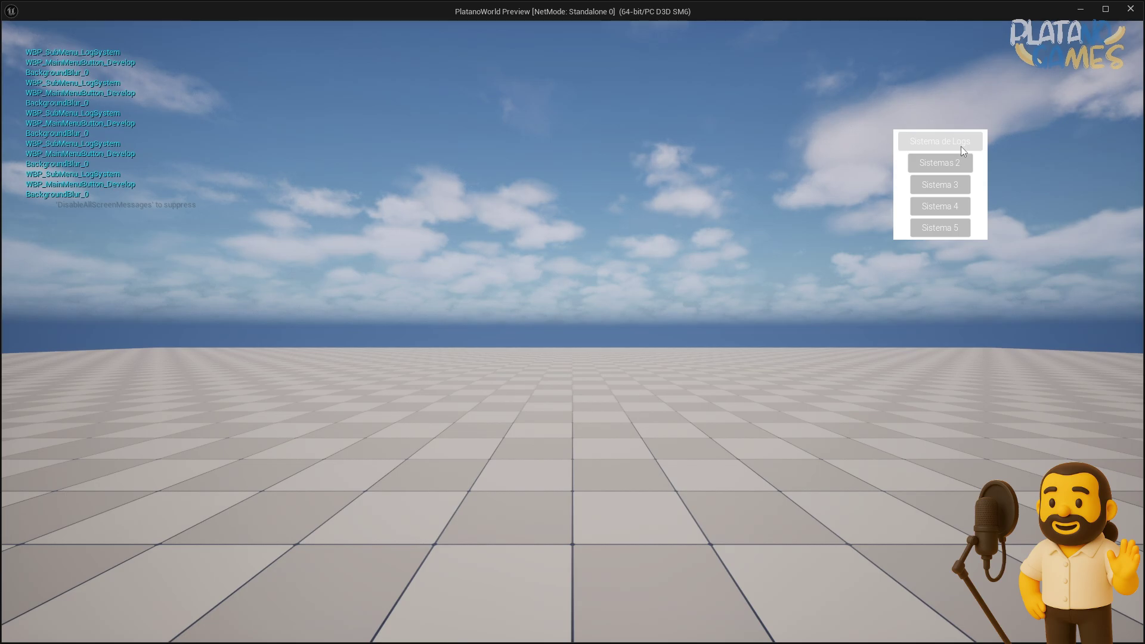
{"action": "key", "text": "Escape"}
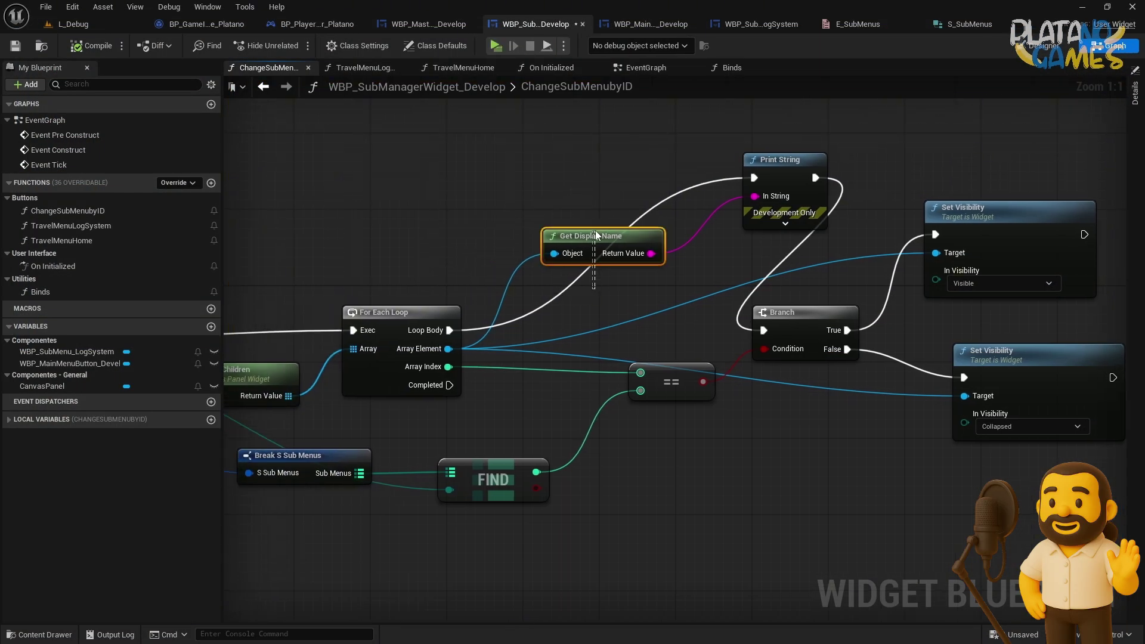